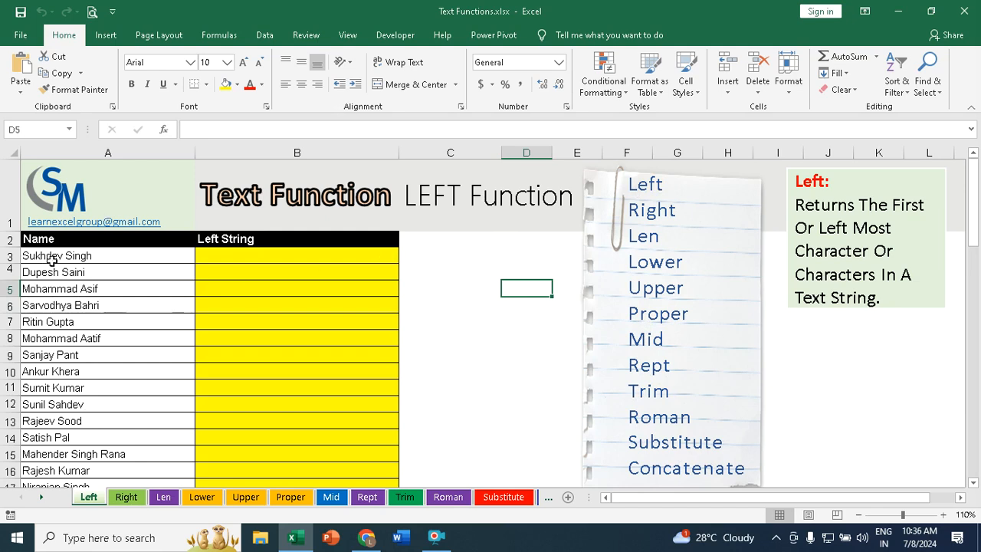
Step: In B3 of the Left sheet, enter the formula =LEFT(A3,3) to extract the first three characters of the name
scroll(56, 258, "down", 3)
scroll(58, 256, "up", 3)
left_click(219, 259)
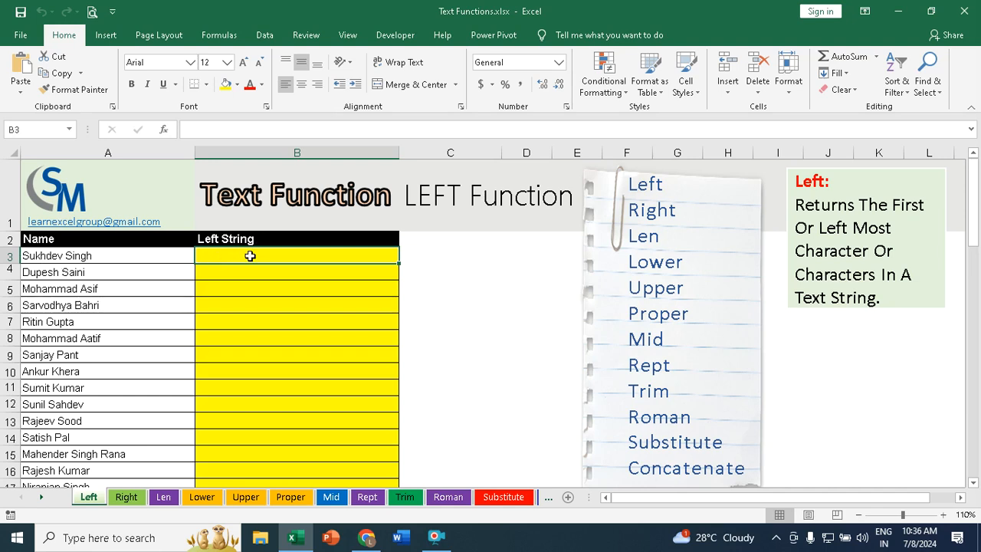
type("=")
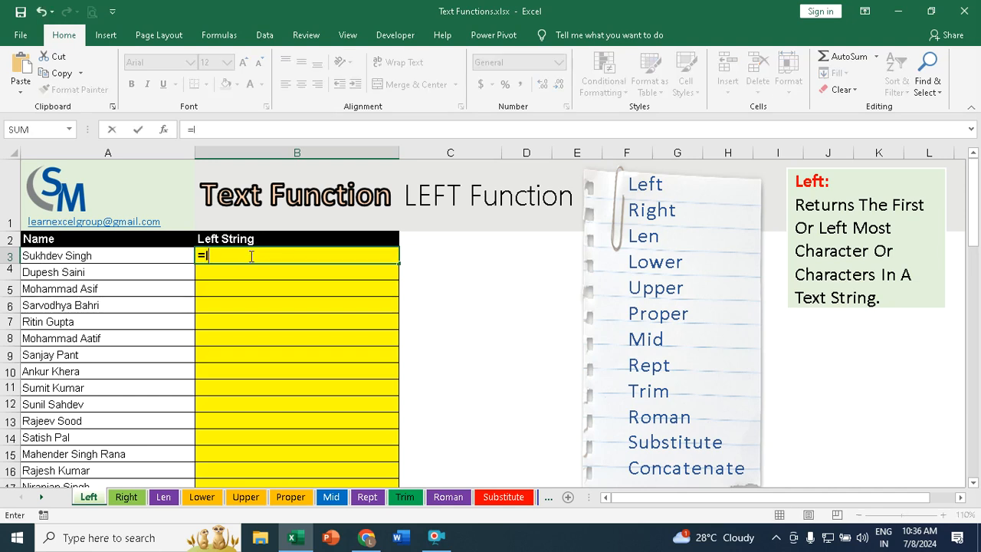
type("lef")
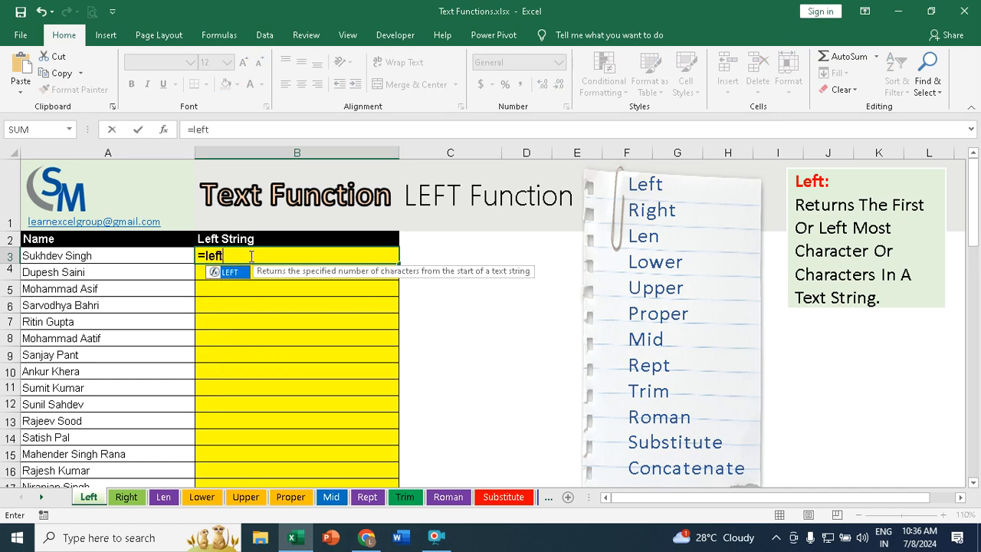
type("t")
key("Tab")
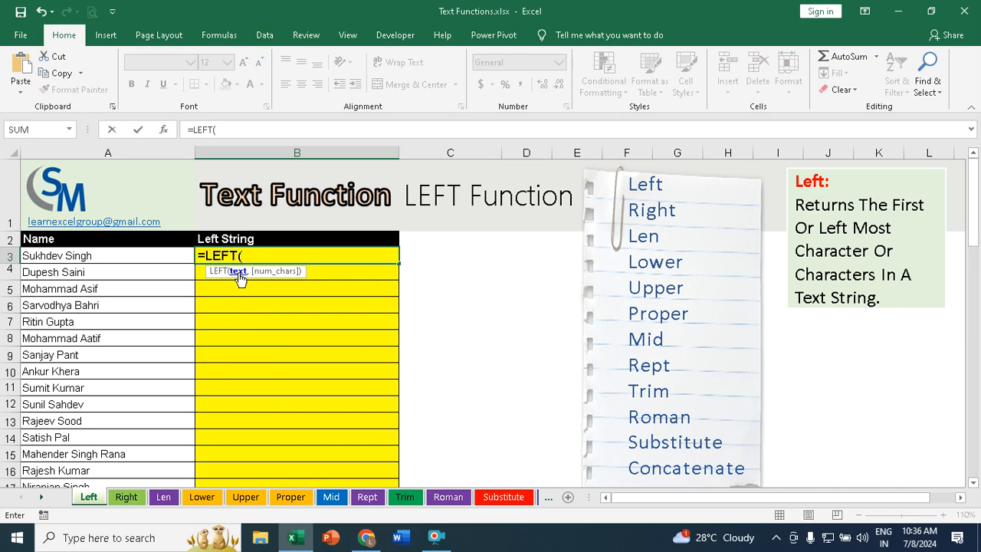
left_click(41, 259)
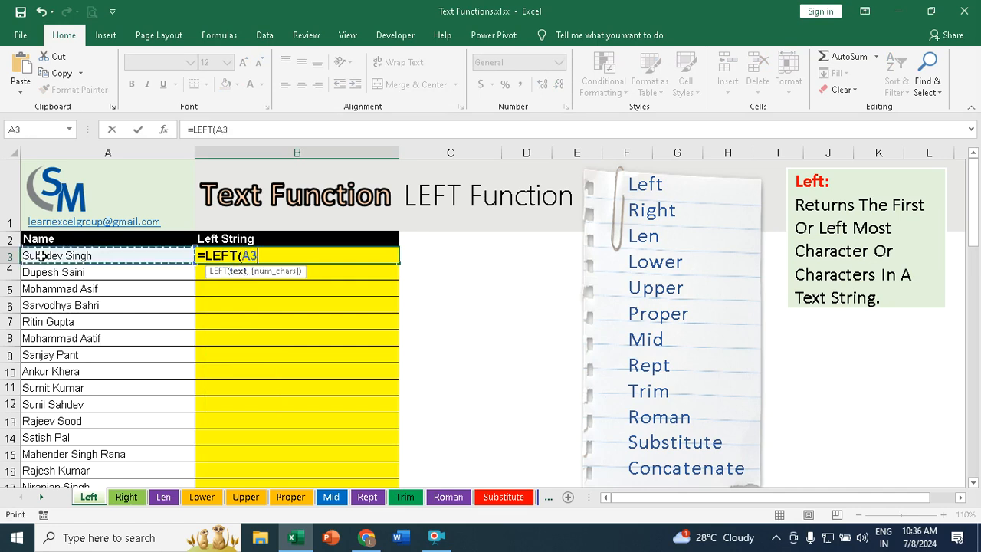
type(",")
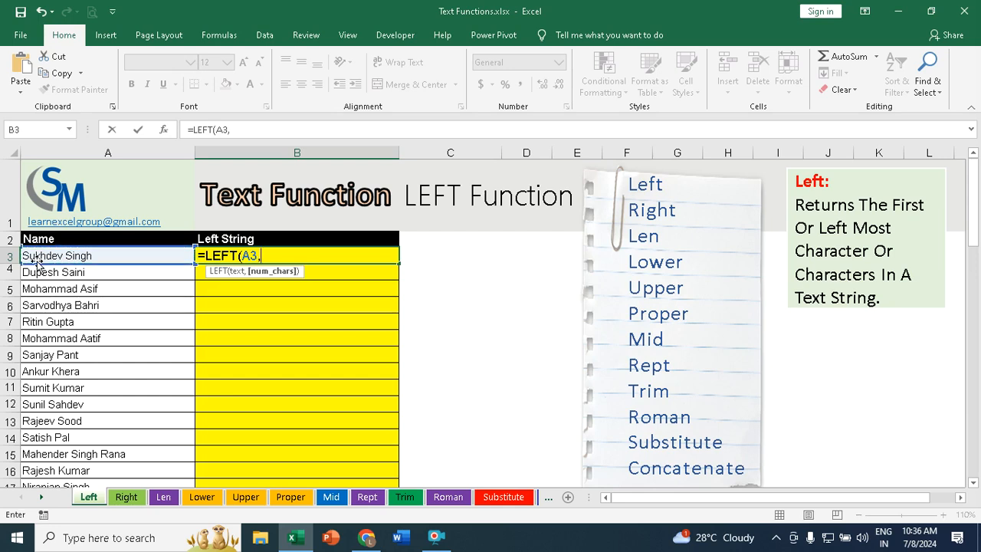
type("3)")
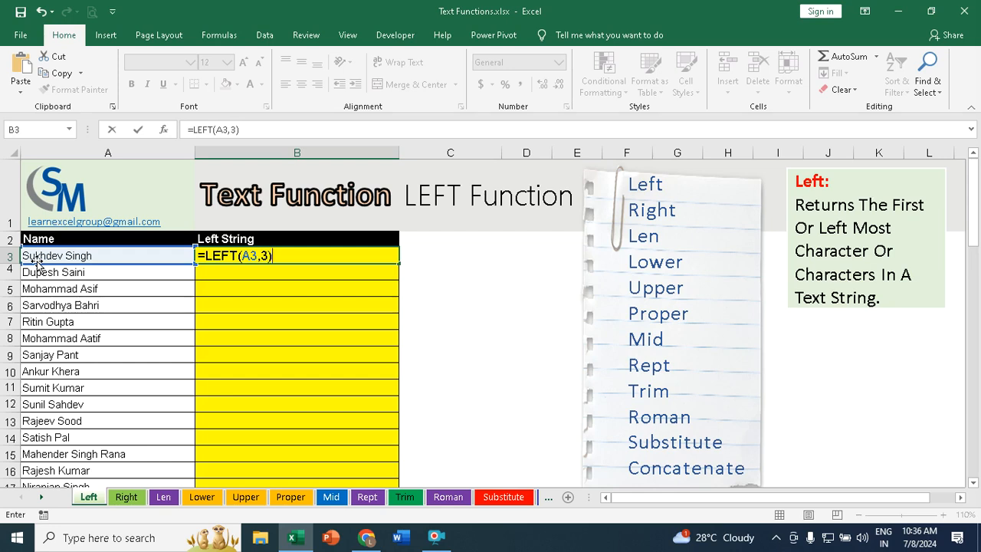
key("Return")
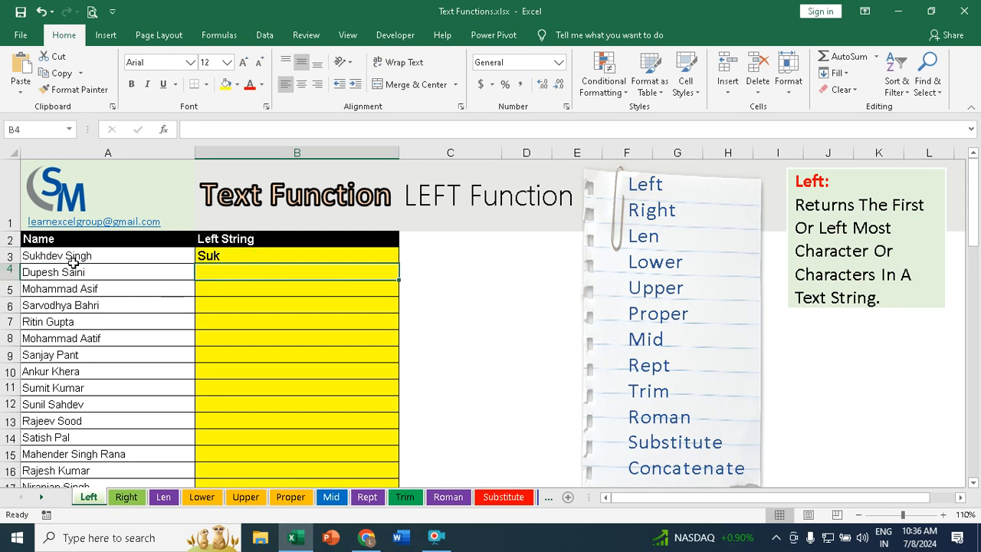
Step: Fill the LEFT formula from B3 down the Left String column for all names
left_click(242, 252)
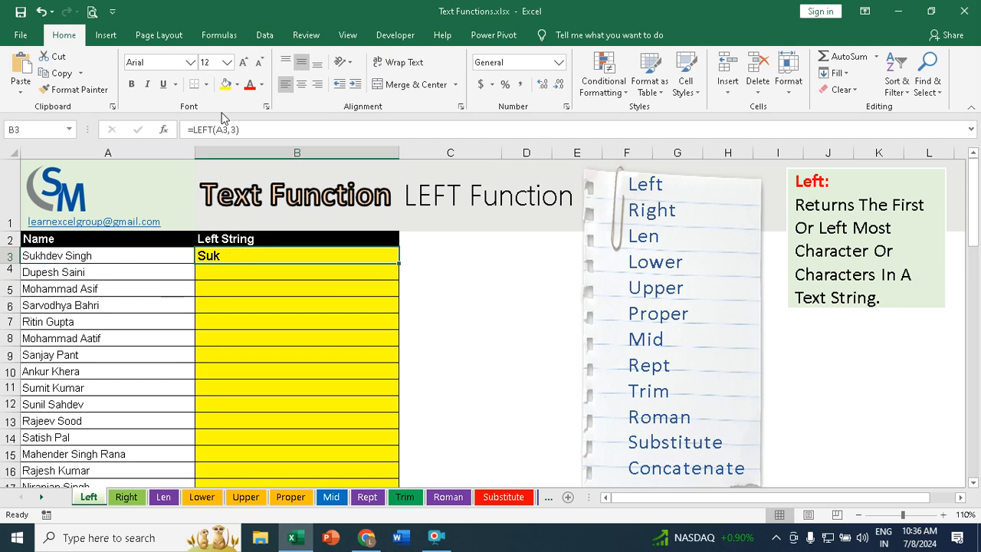
double_click(399, 263)
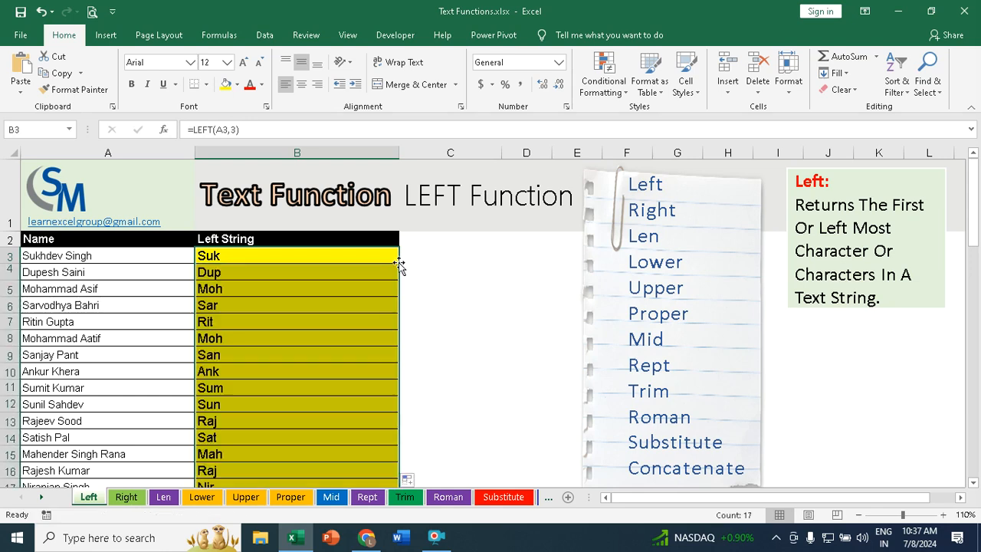
scroll(256, 281, "down", 3)
scroll(256, 280, "up", 3)
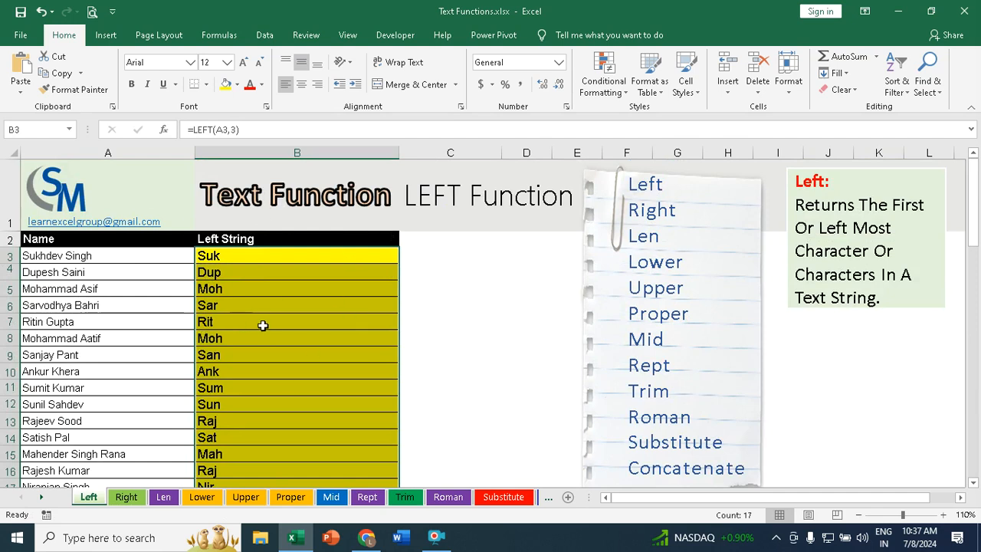
Step: On the Right sheet, enter =RIGHT(A3,4) in B3 to extract the last four characters of the name
left_click(128, 497)
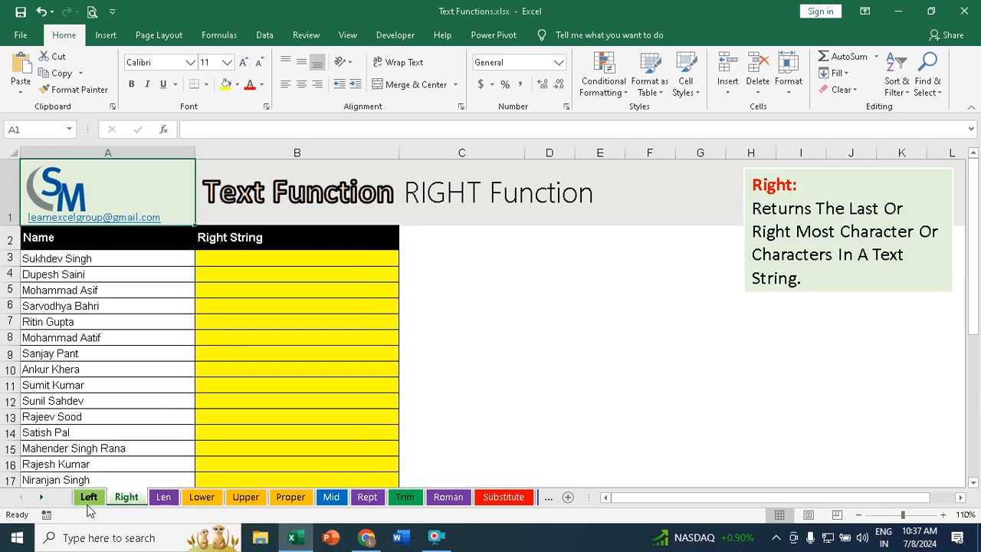
left_click(250, 255)
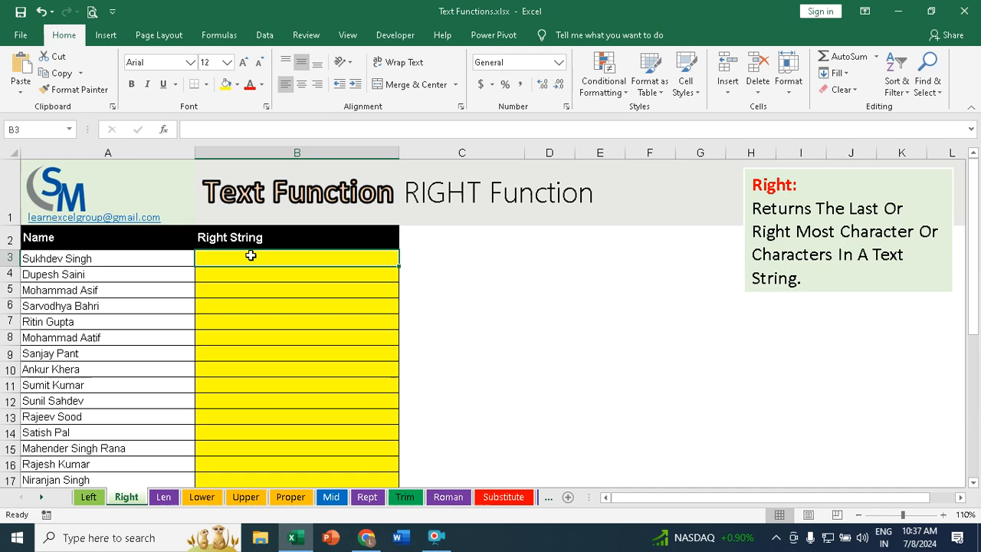
type("=rig")
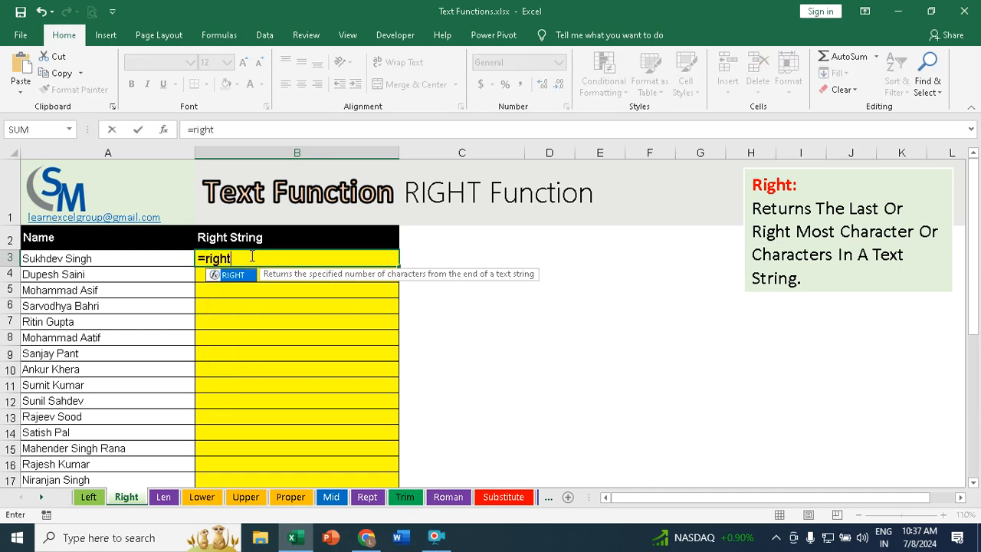
type("ht")
key("Tab")
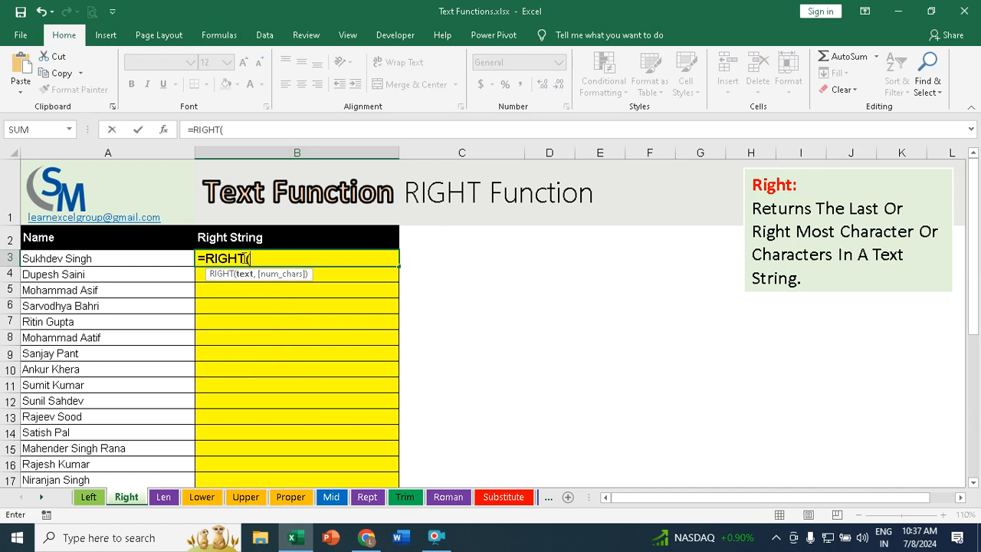
left_click(62, 258)
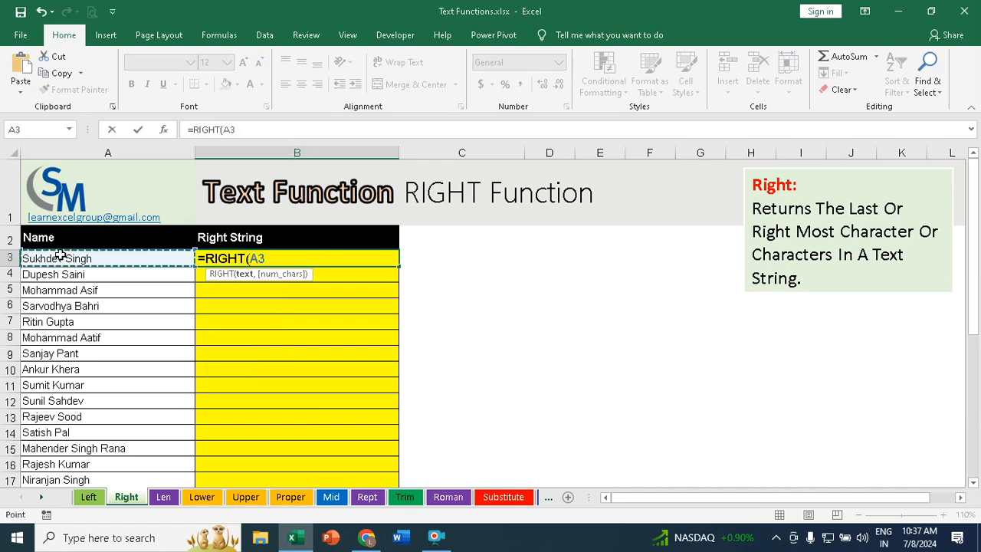
type(",")
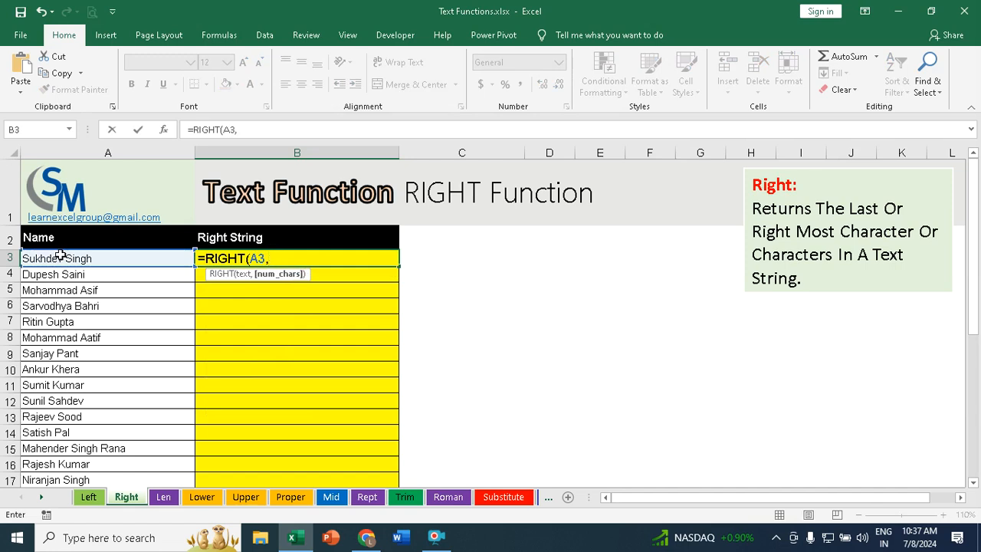
type("4)")
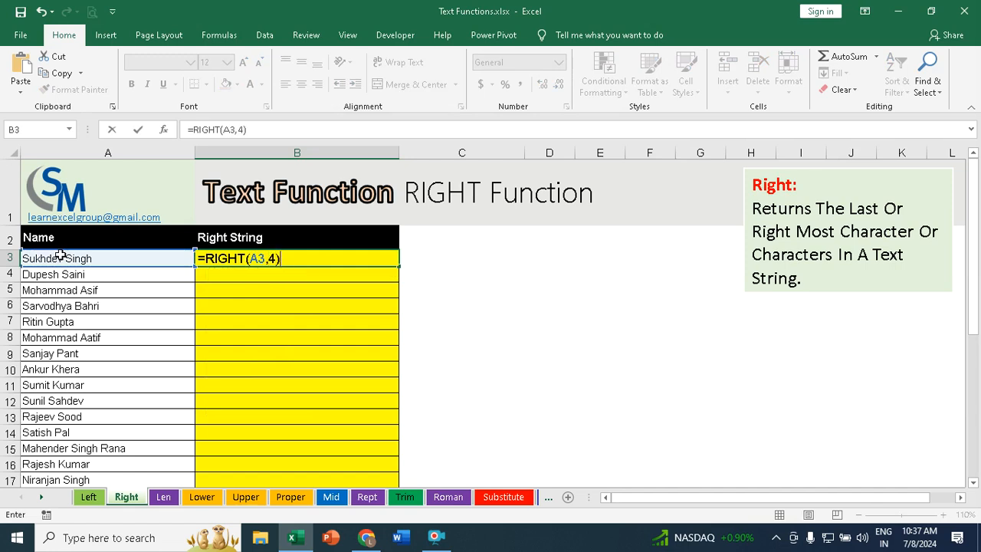
key("Return")
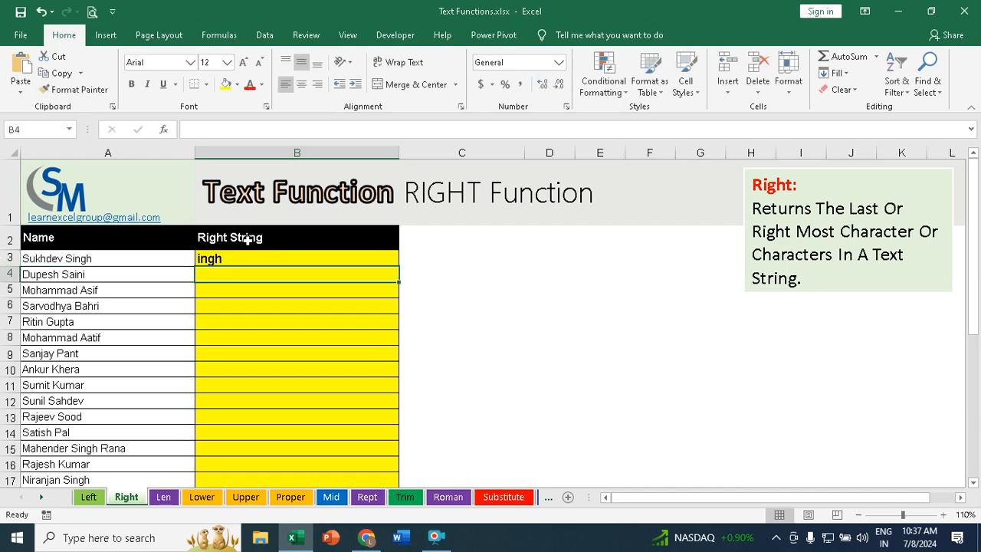
Step: Fill the RIGHT formula from B3 down the Right String column for all names
left_click(357, 256)
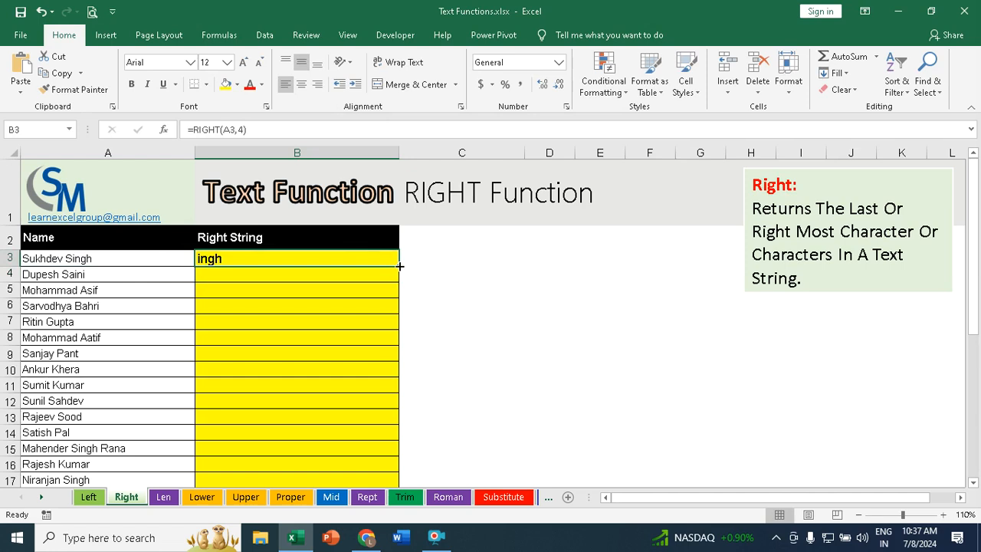
double_click(399, 266)
scroll(314, 314, "down", 3)
scroll(313, 314, "up", 3)
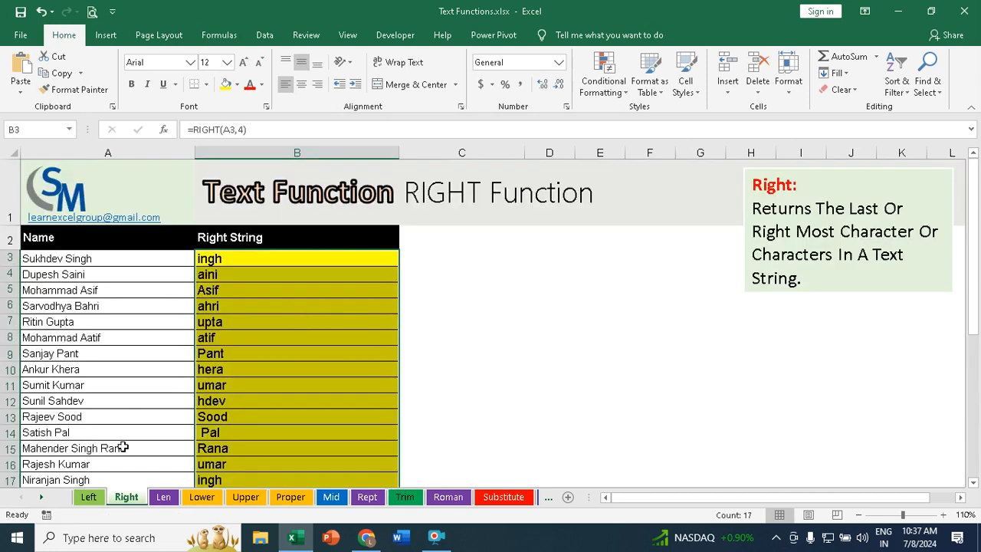
Step: On the Len sheet, enter =LEN(A3) in B3 to count the characters in the name
left_click(165, 498)
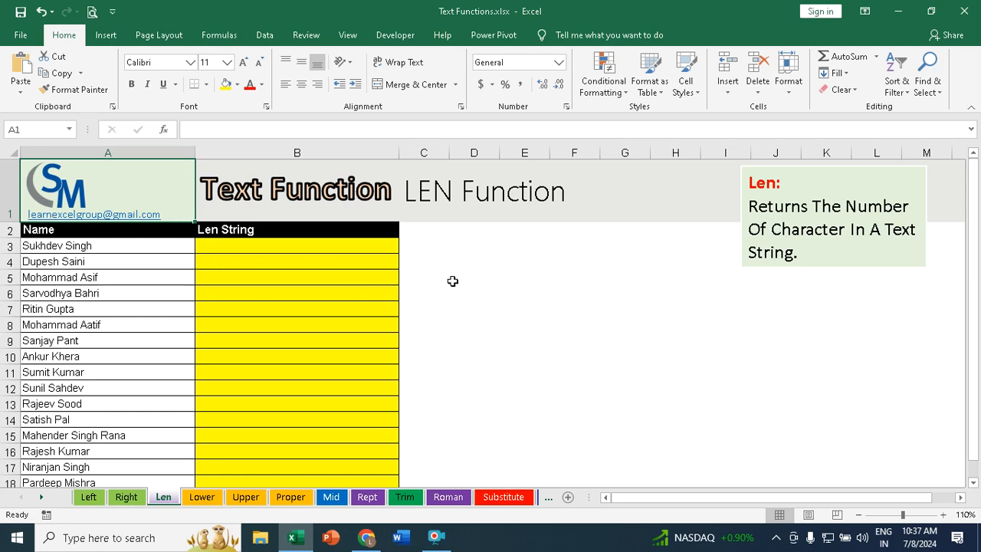
left_click(227, 247)
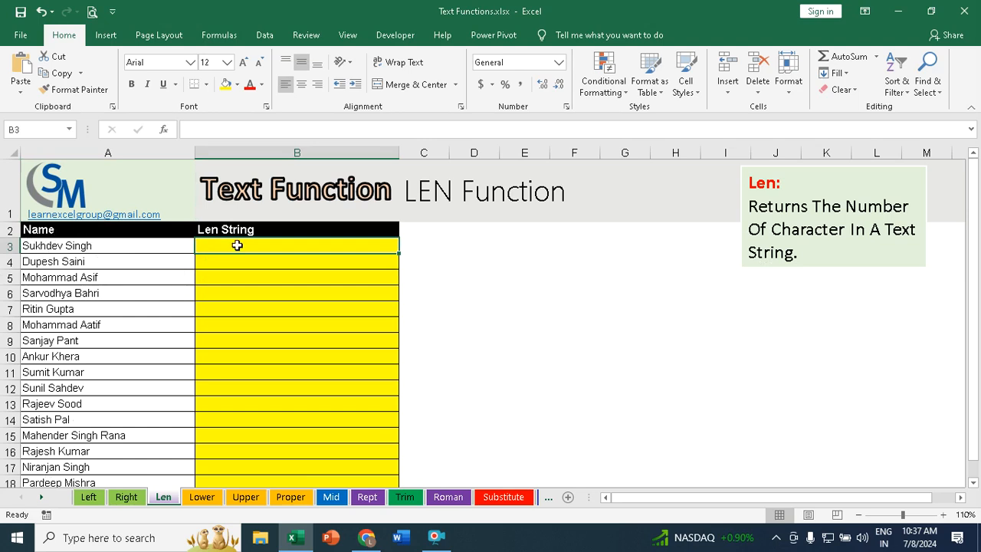
type("=len")
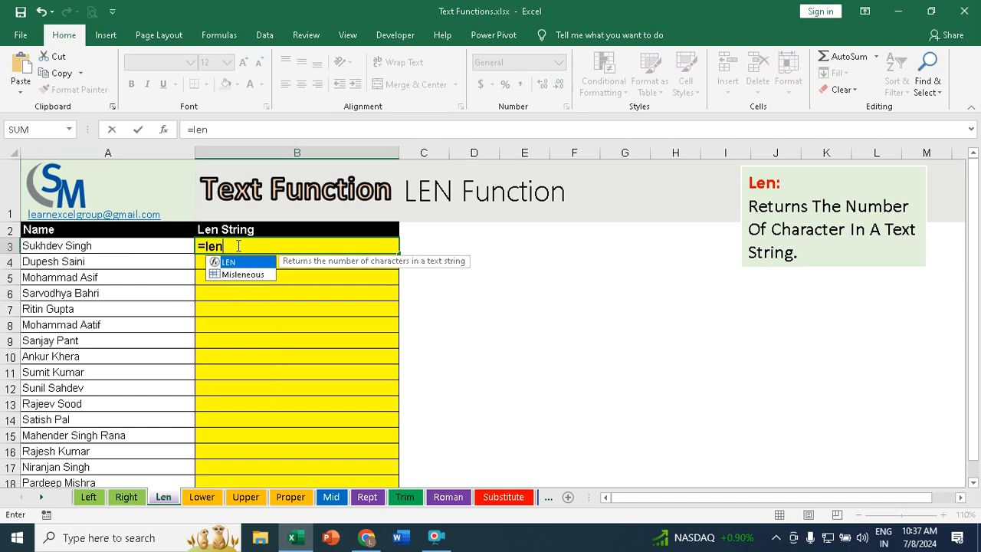
key("Tab")
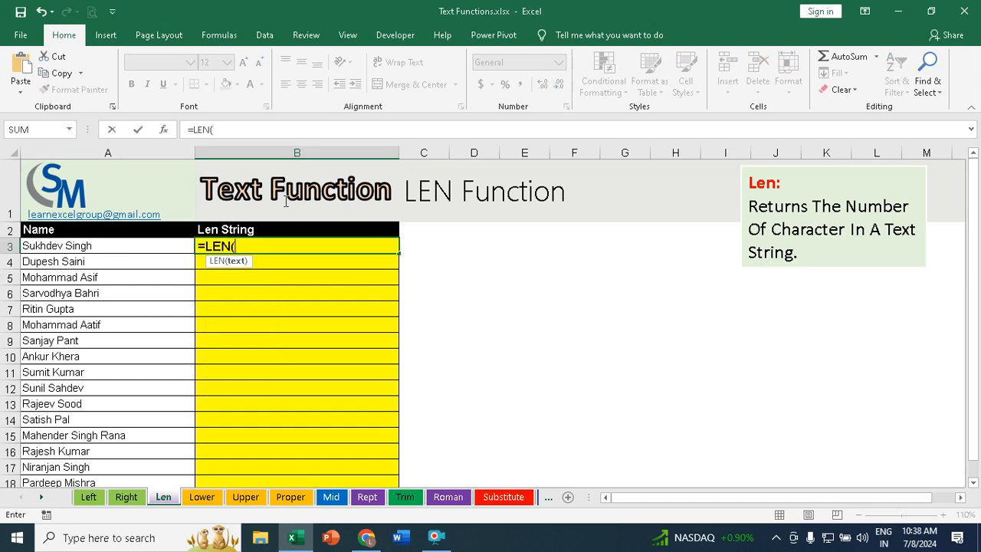
left_click(68, 244)
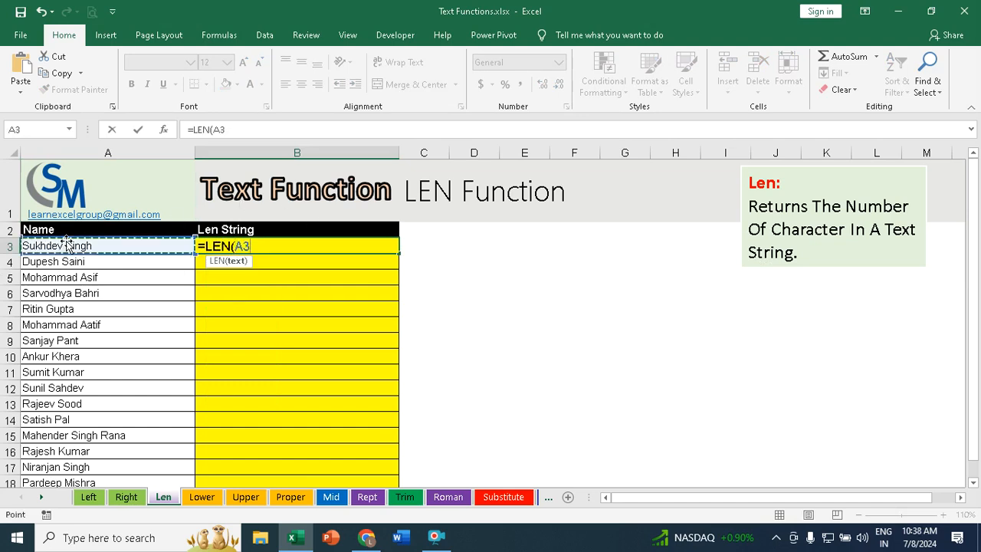
type(")")
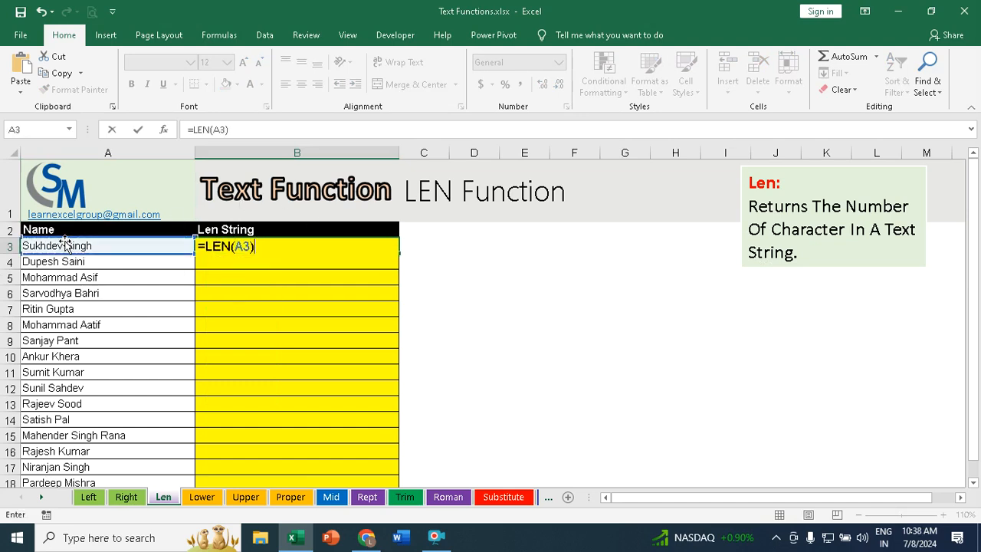
key("Return")
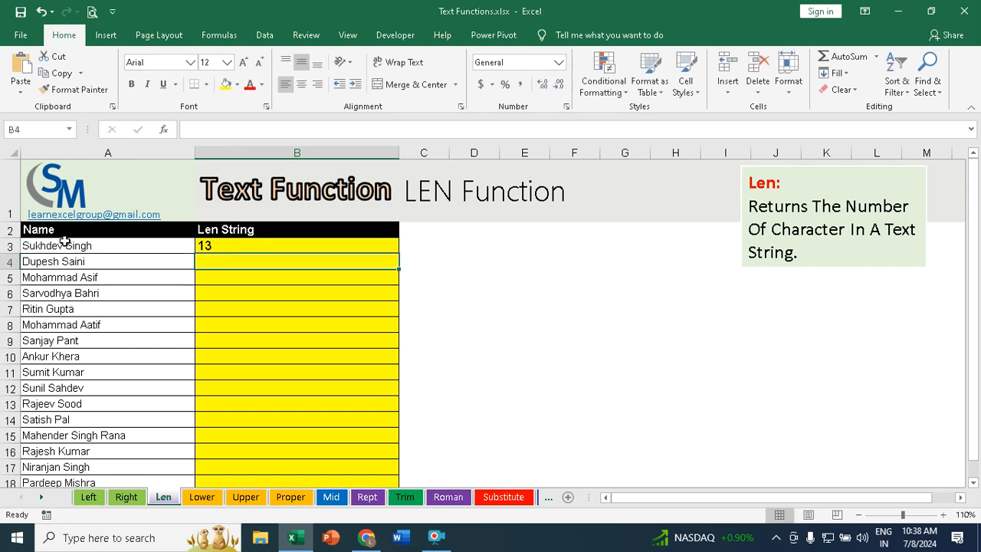
Step: Fill the LEN formula from B3 down the Len String column for all names
left_click(230, 243)
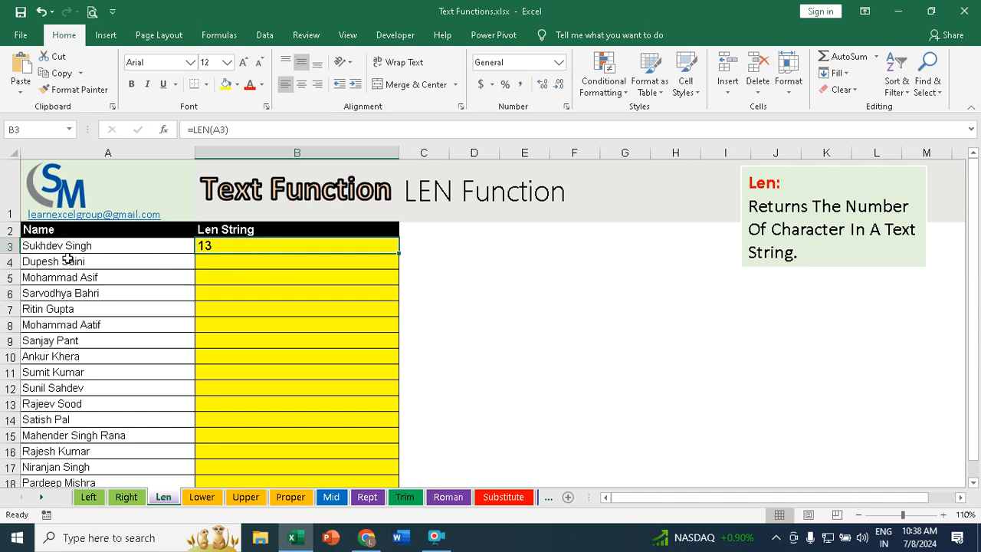
double_click(399, 254)
scroll(276, 264, "down", 5)
scroll(278, 261, "up", 5)
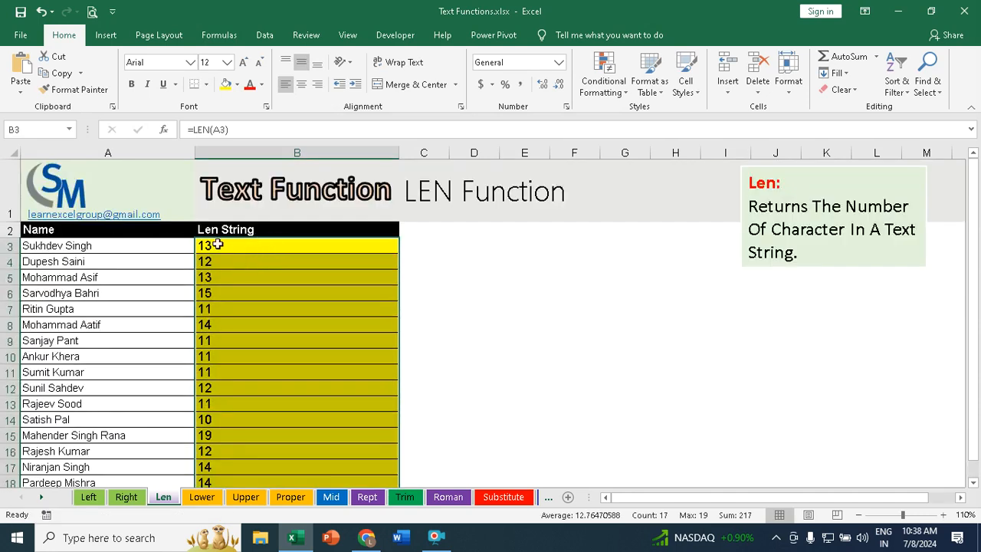
Step: On the Lower sheet, enter =LOWER(A3) in B3 to convert the name to lower case
left_click(202, 498)
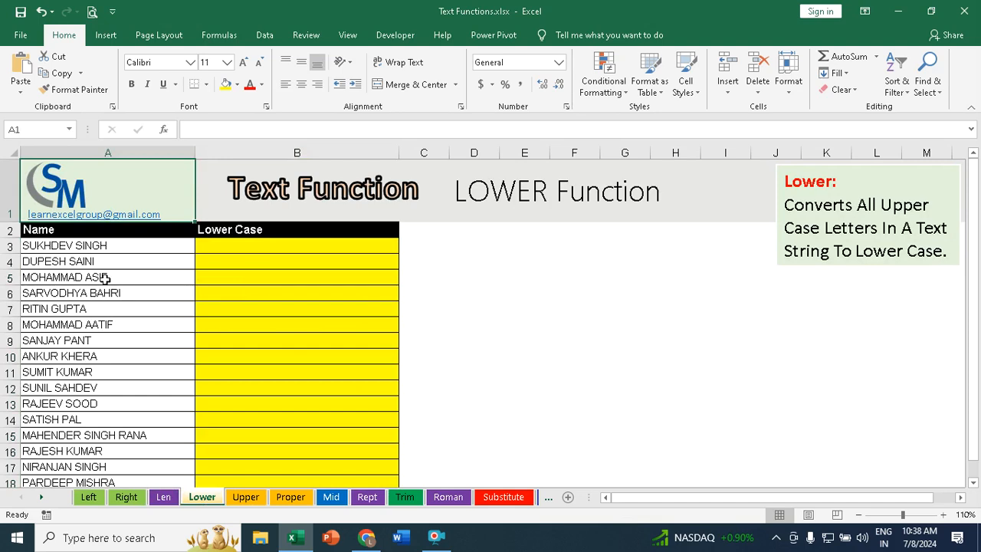
left_click_drag(42, 245, 37, 436)
scroll(260, 291, "up", 1)
left_click(248, 243)
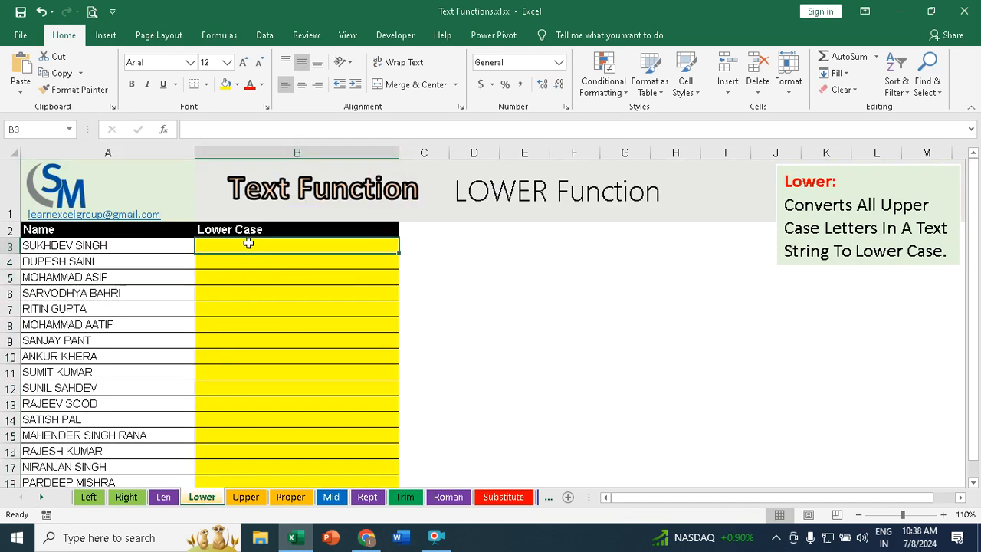
type("=lower")
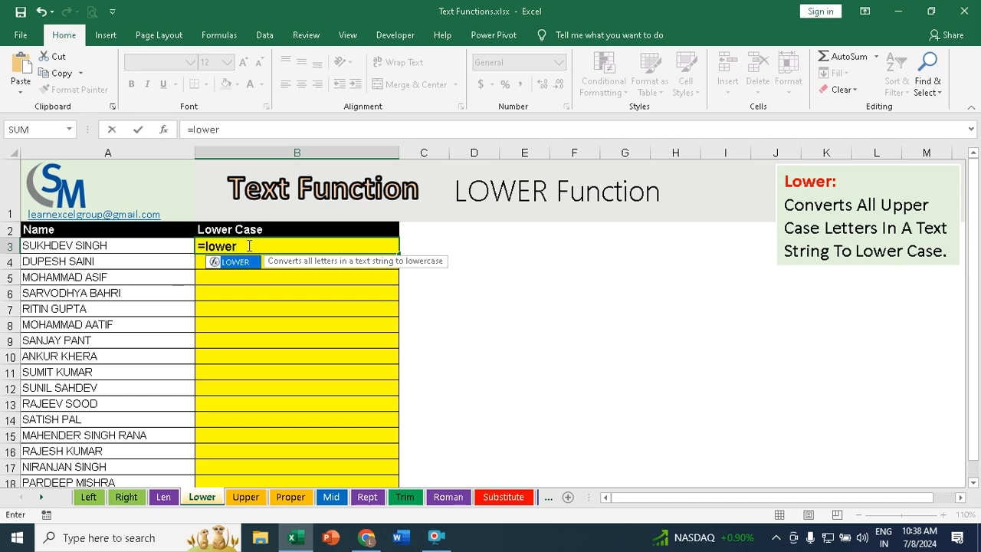
key("Tab")
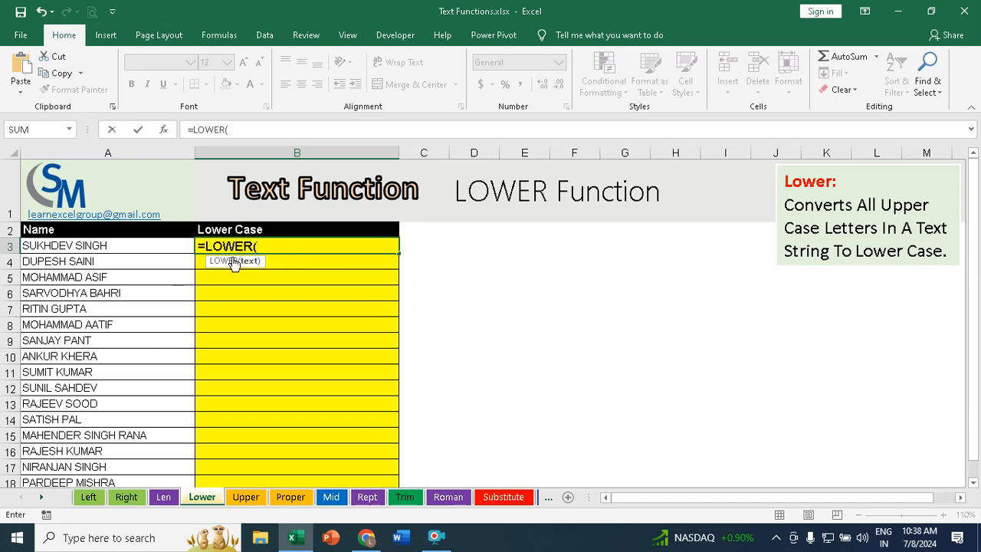
left_click(67, 248)
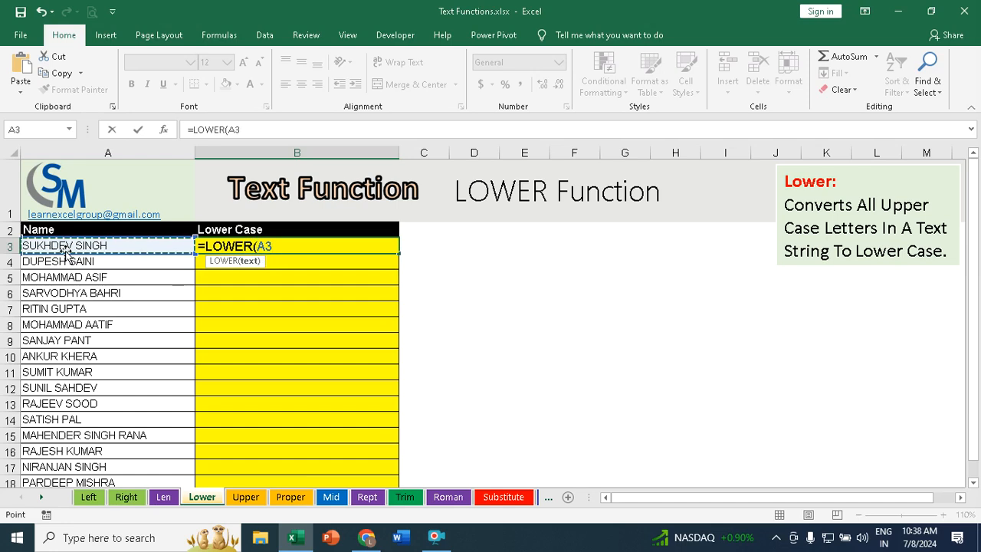
type(")")
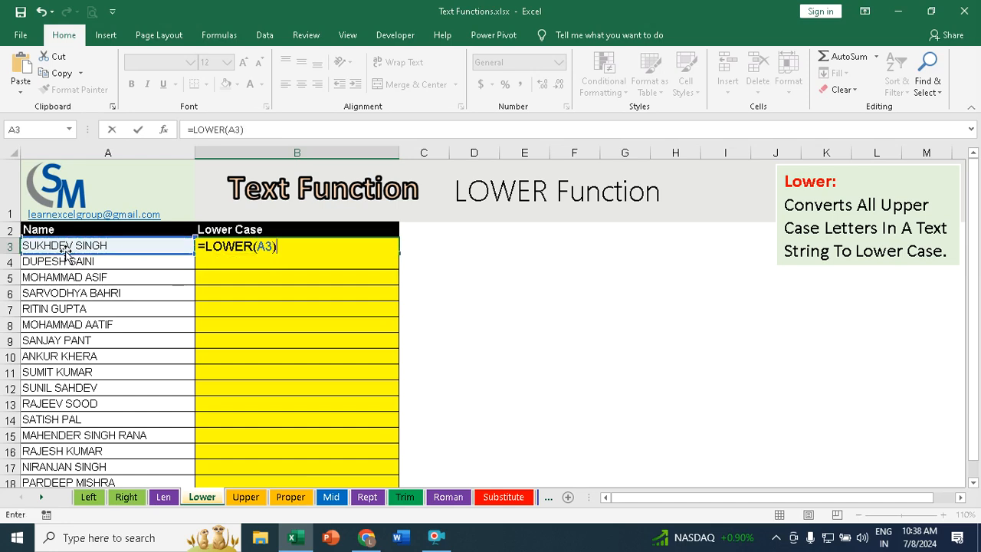
key("Return")
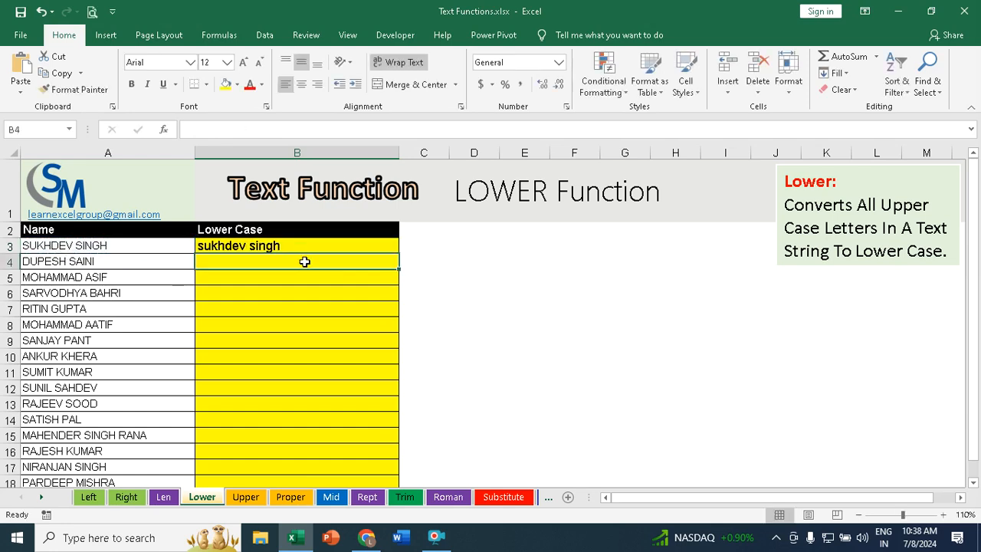
Step: Fill the LOWER formula from B3 down the Lower Case column for all names
left_click(281, 246)
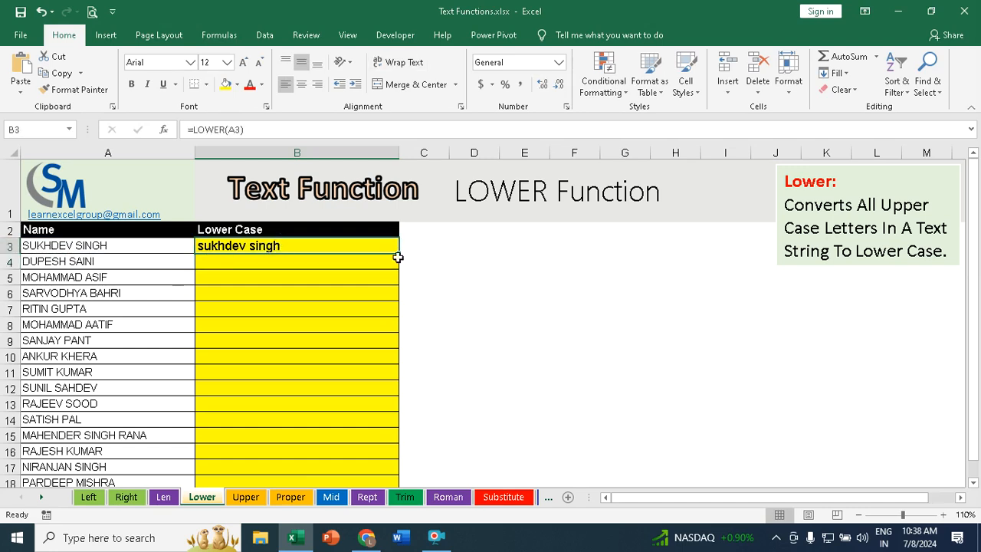
double_click(397, 254)
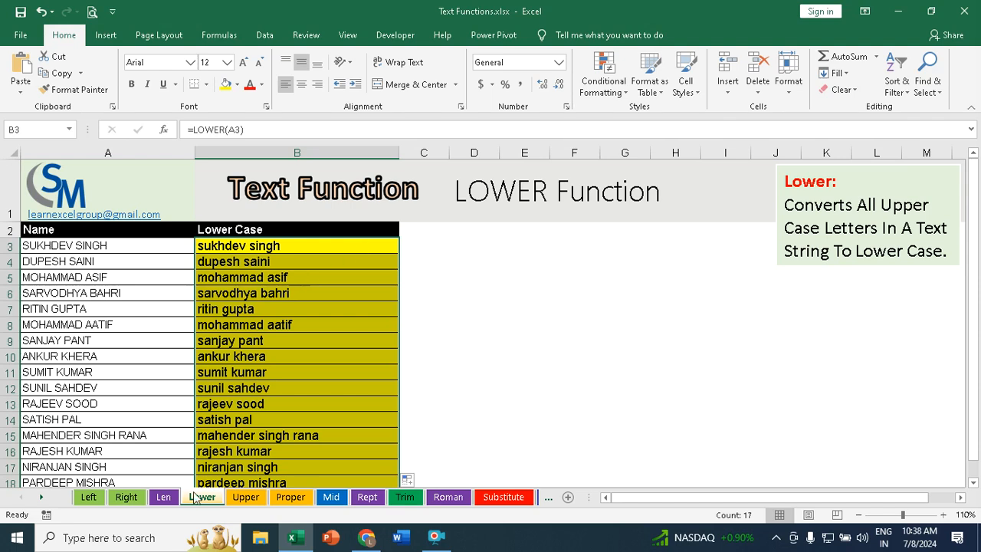
Step: On the Upper sheet, enter =UPPER(A3) in B3 to convert the name to upper case
left_click(246, 498)
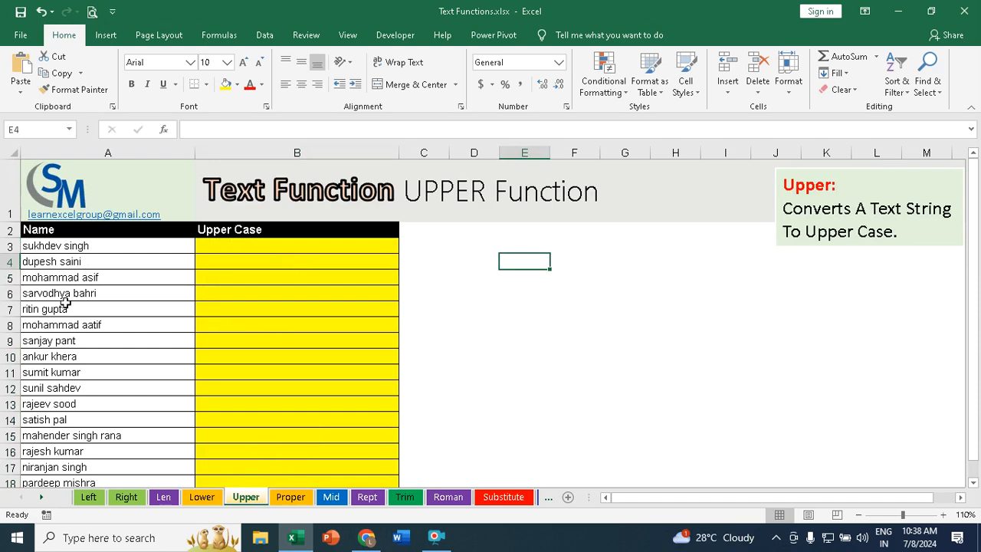
left_click(55, 246)
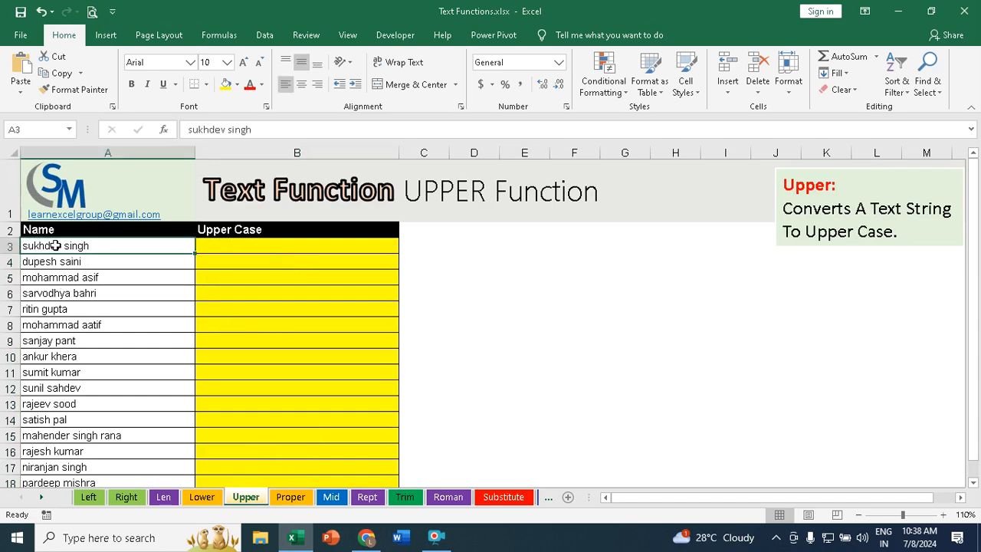
left_click_drag(50, 244, 44, 398)
left_click_drag(40, 430, 40, 433)
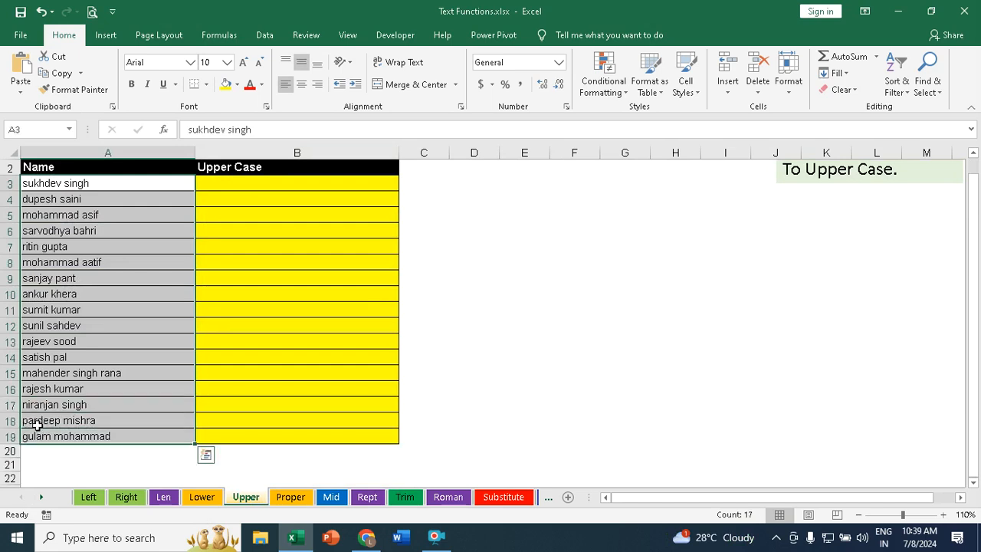
scroll(162, 361, "up", 1)
left_click(228, 244)
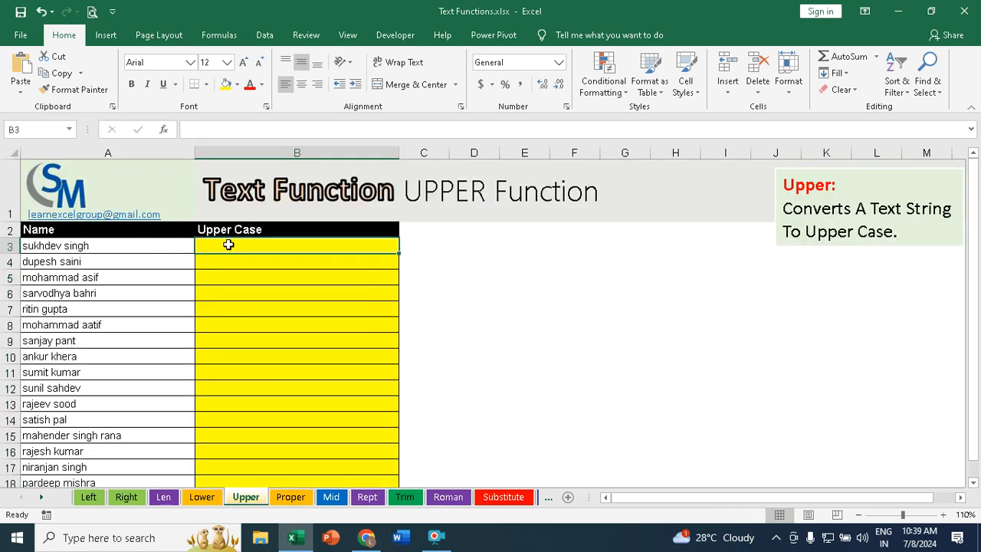
type("=upper")
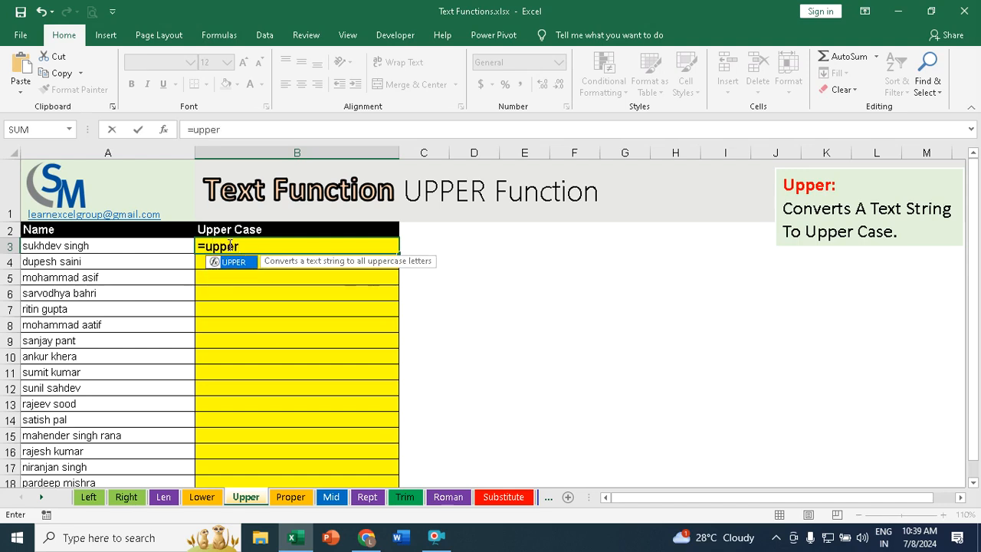
key("Tab")
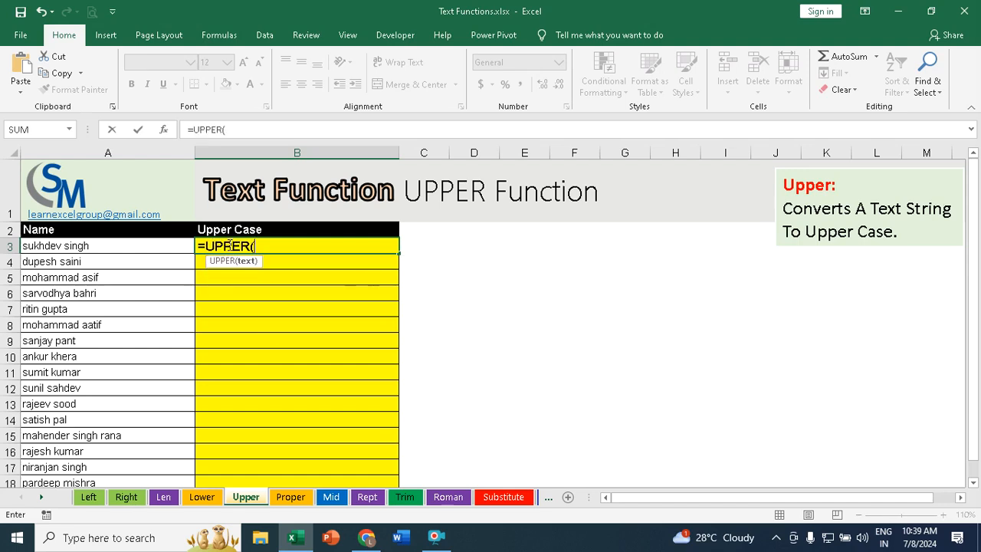
left_click(47, 245)
type(")")
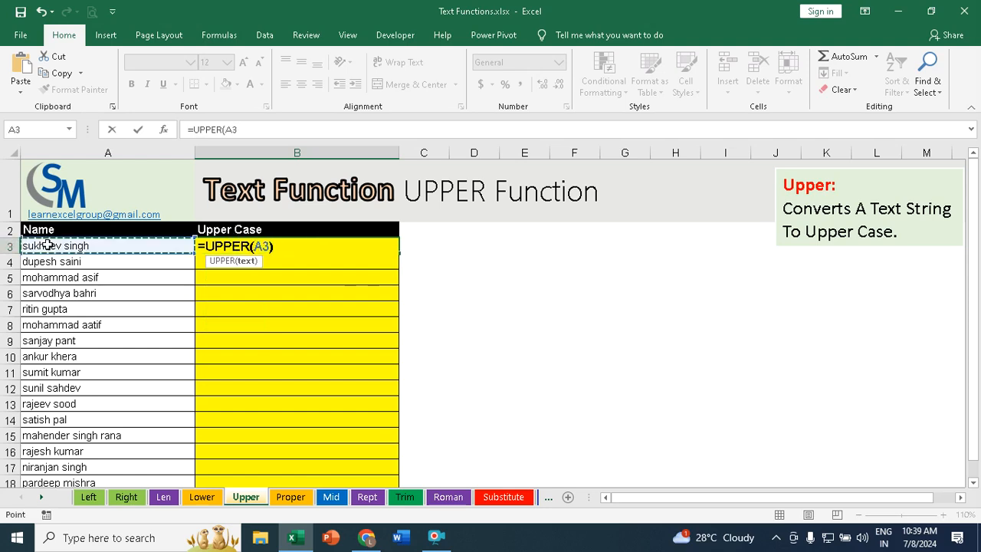
key("Return")
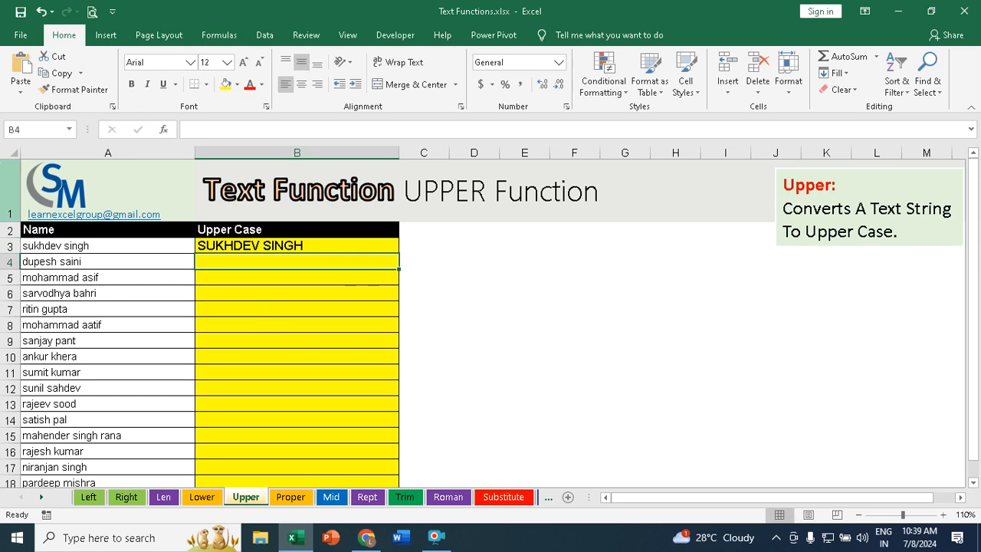
Step: Fill the UPPER formula from B3 down the Upper Case column for all names
left_click(366, 241)
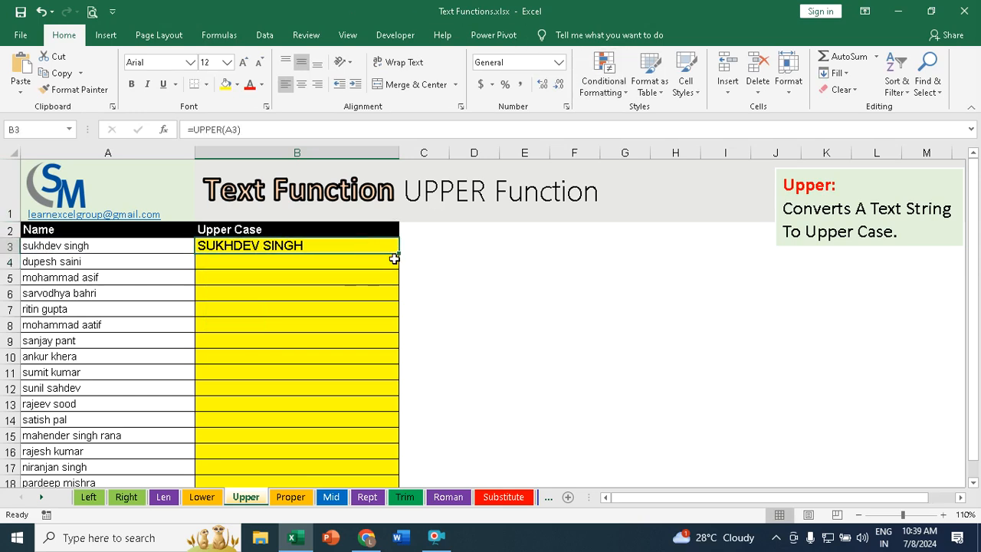
double_click(397, 254)
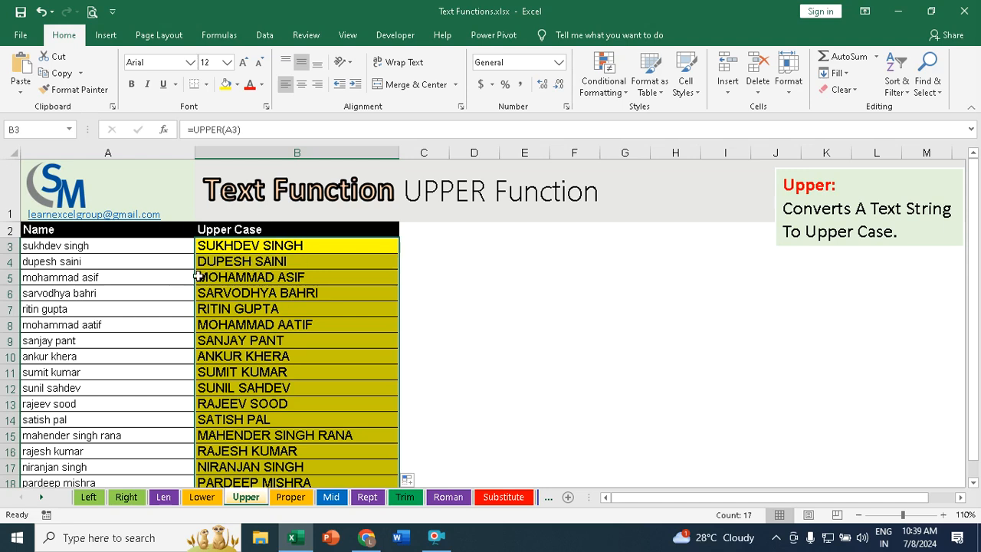
Step: On the Proper sheet, enter =PROPER(A3) in B3 to capitalize each word of the name
left_click(292, 497)
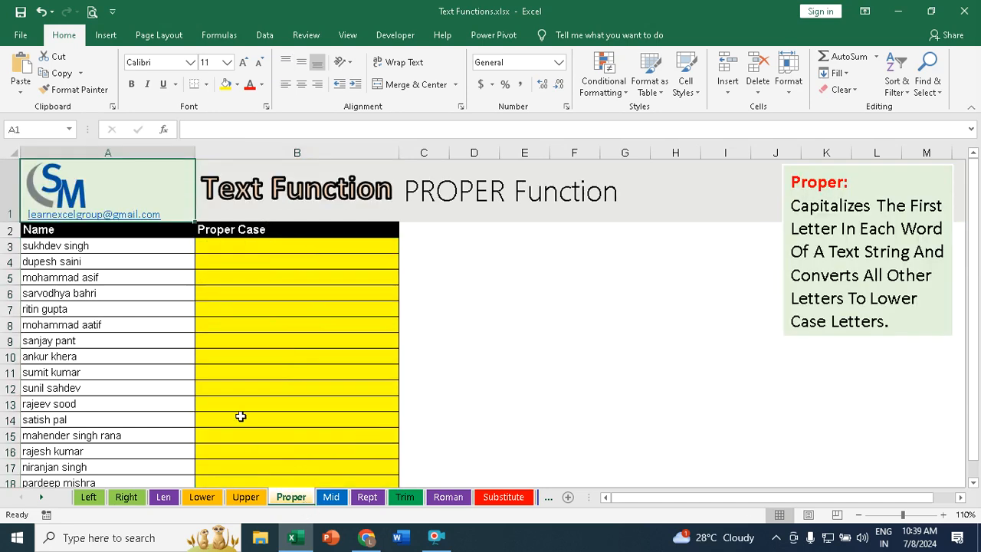
left_click(74, 244)
left_click_drag(74, 245, 61, 423)
scroll(73, 372, "up", 1)
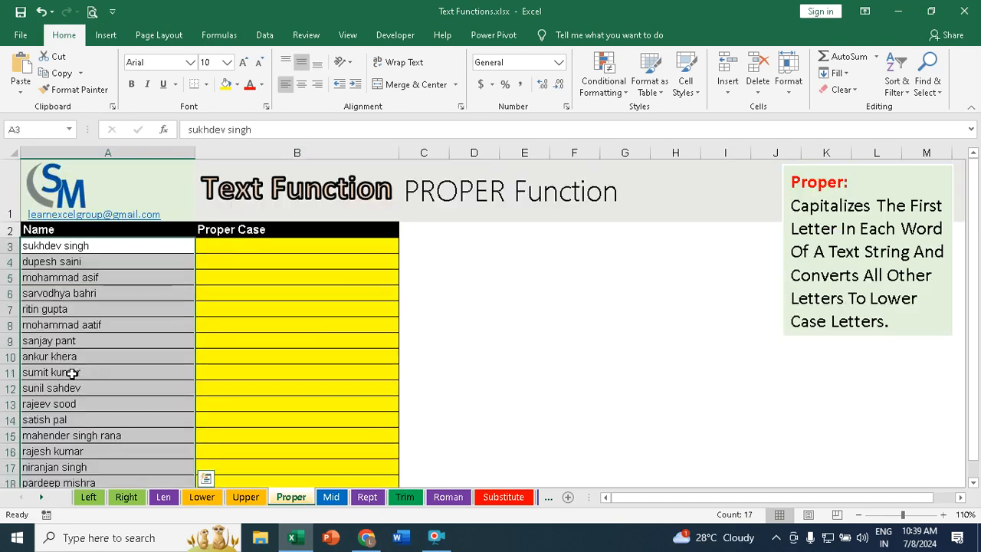
left_click(247, 248)
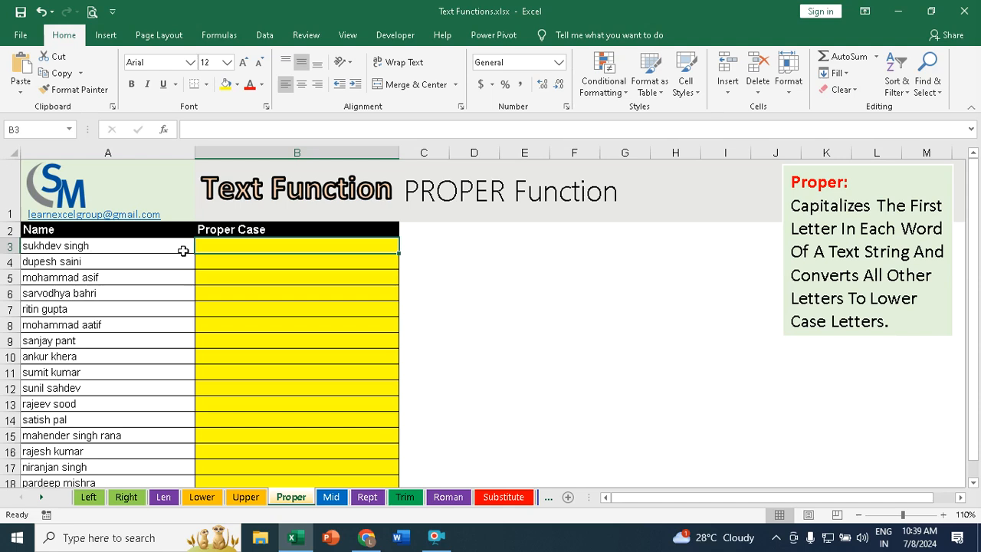
type("=prop")
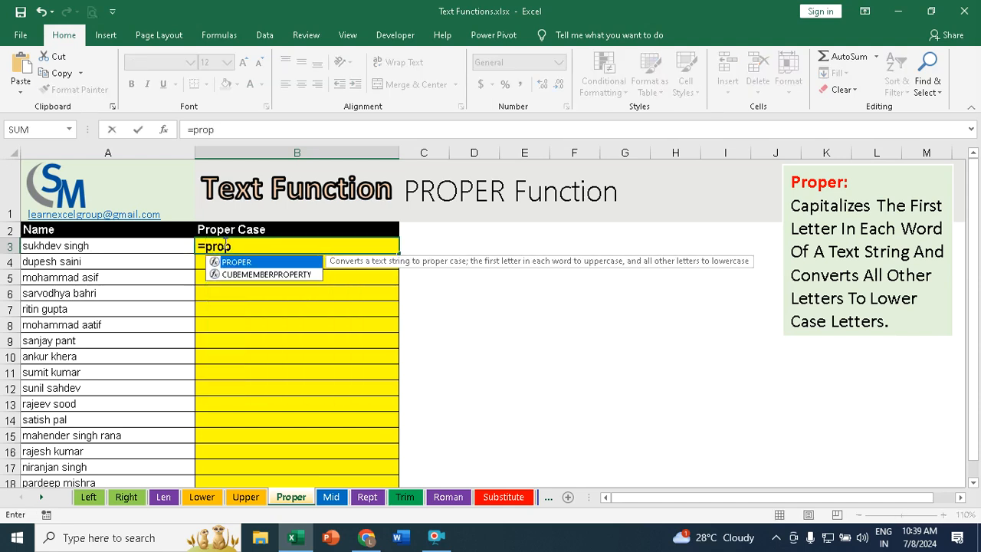
key("Tab")
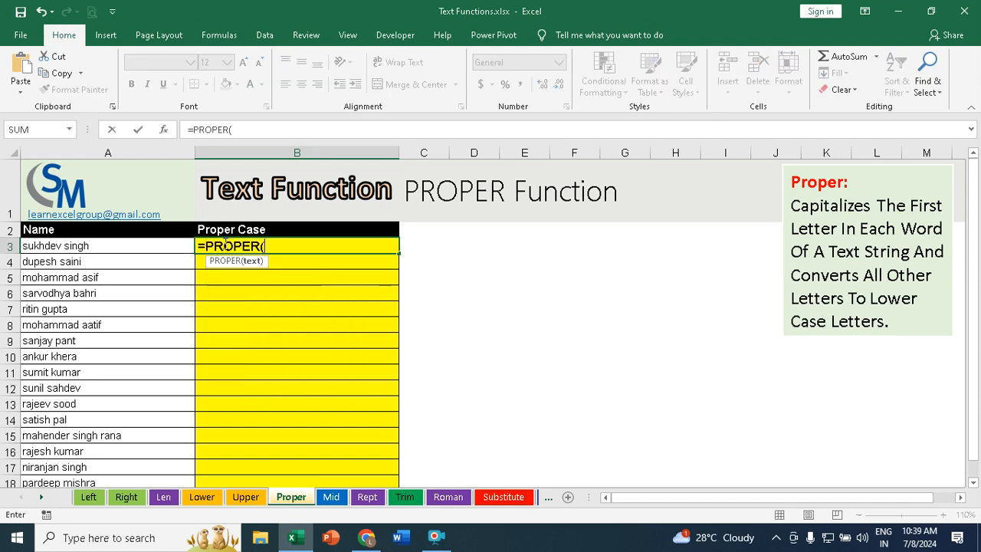
left_click(68, 244)
type(")")
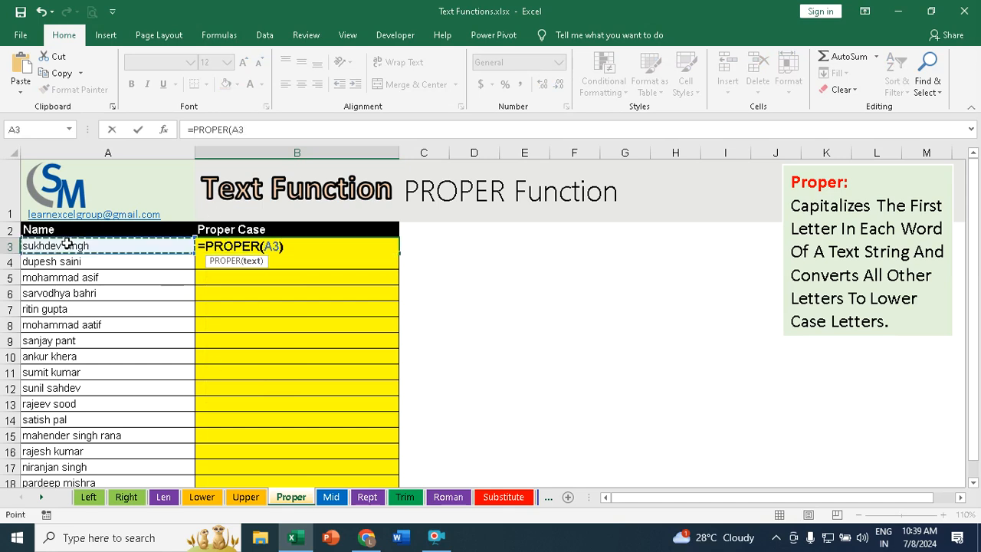
key("Return")
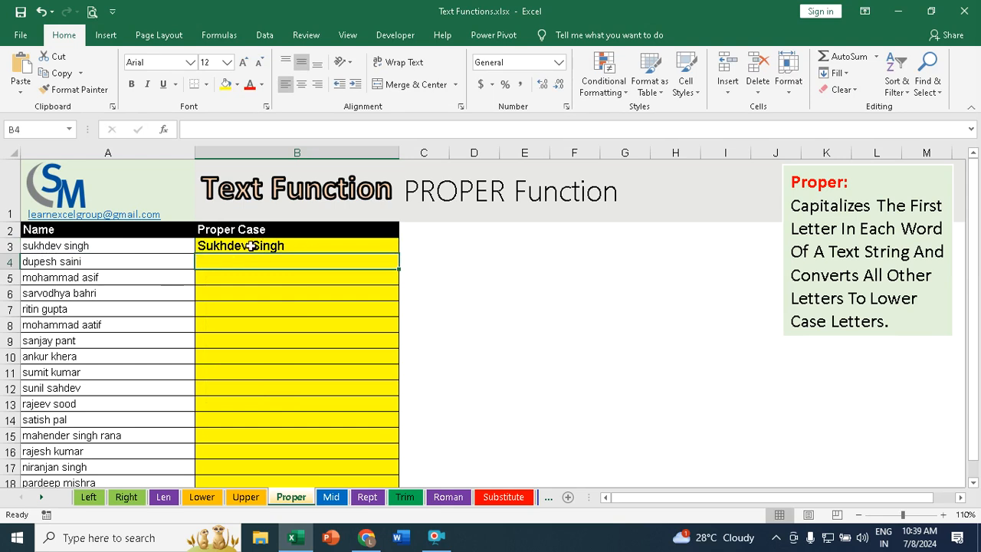
Step: Fill the PROPER formula from B3 down the Proper Case column for all names
left_click(365, 244)
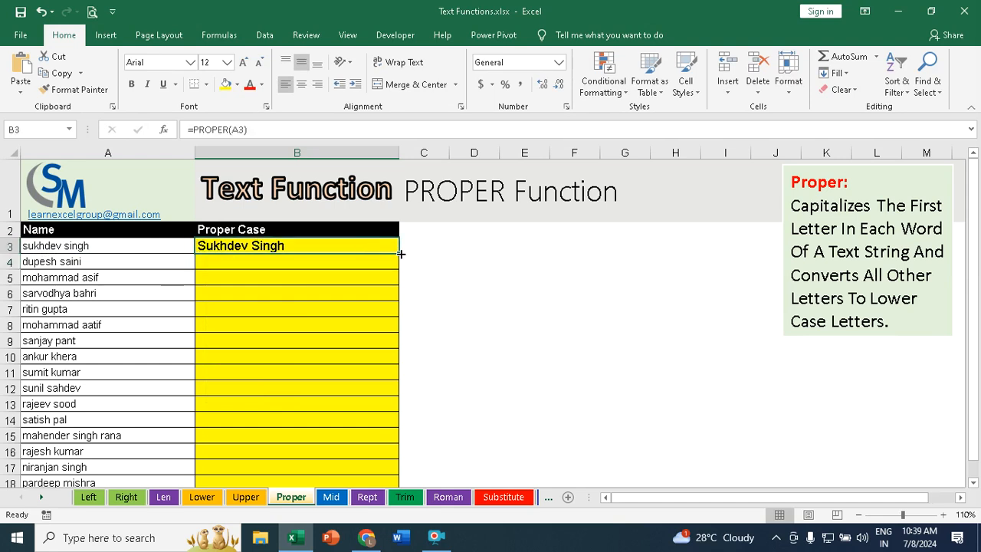
double_click(398, 251)
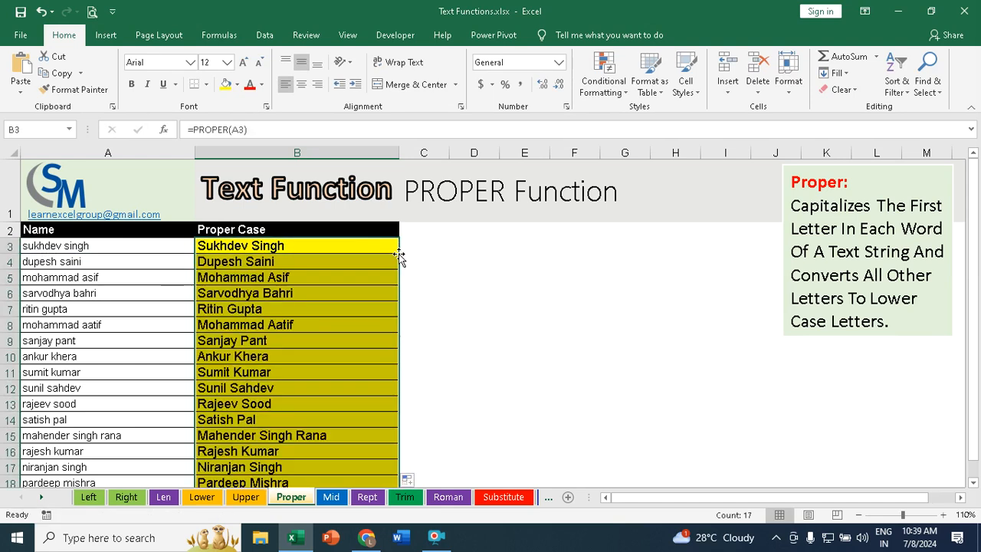
Step: On the Mid sheet, enter =MID(A3,1,3) in D3 to extract three characters from the first name
left_click(338, 499)
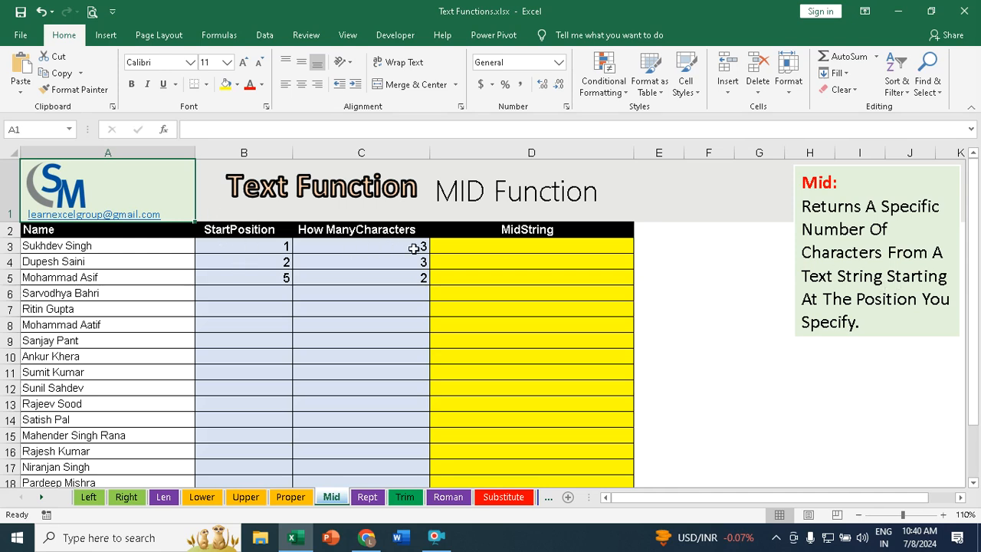
left_click(548, 243)
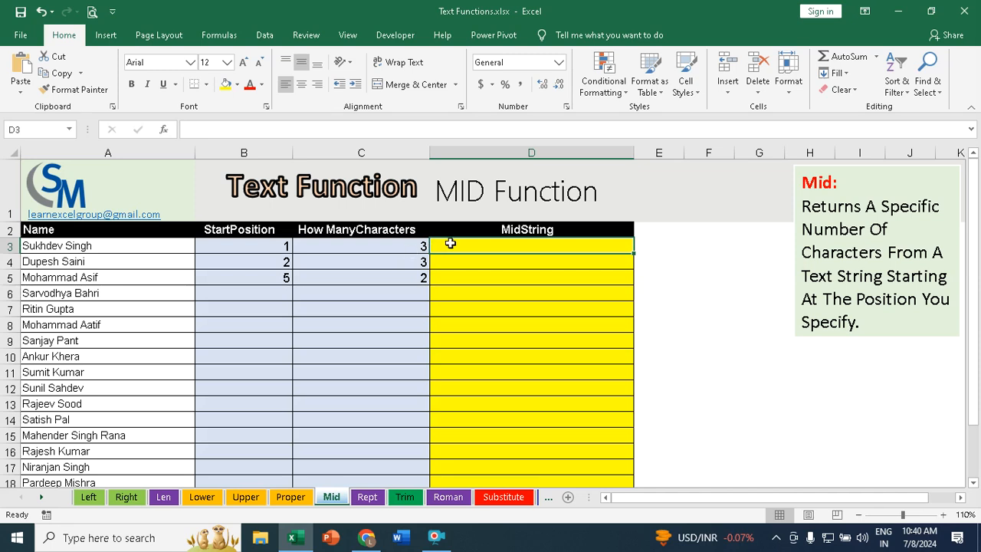
type("=mid")
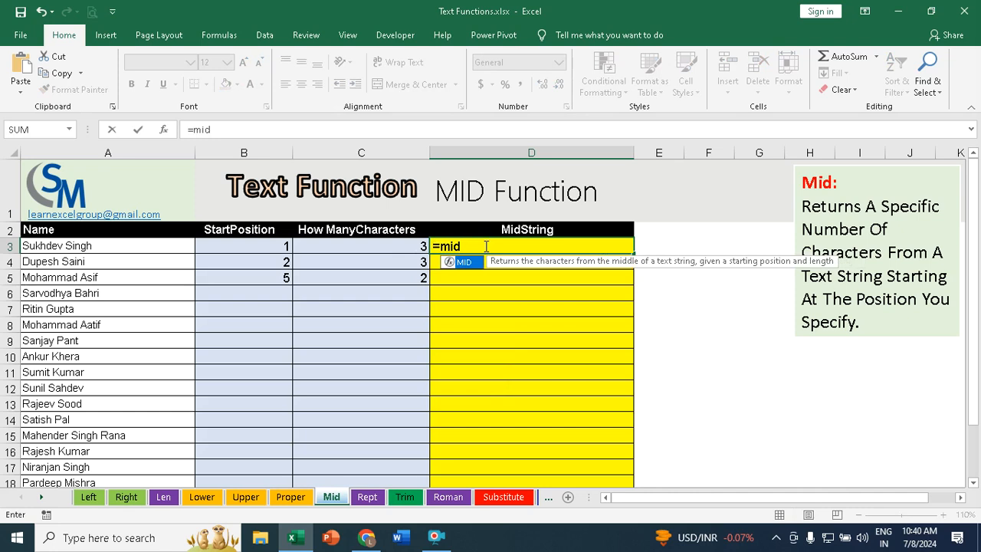
key("Tab")
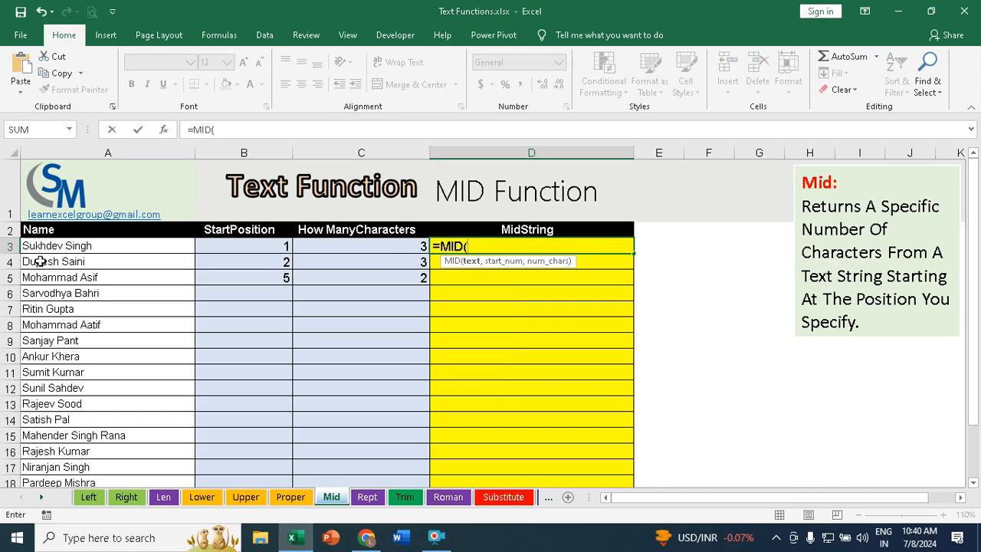
left_click(67, 245)
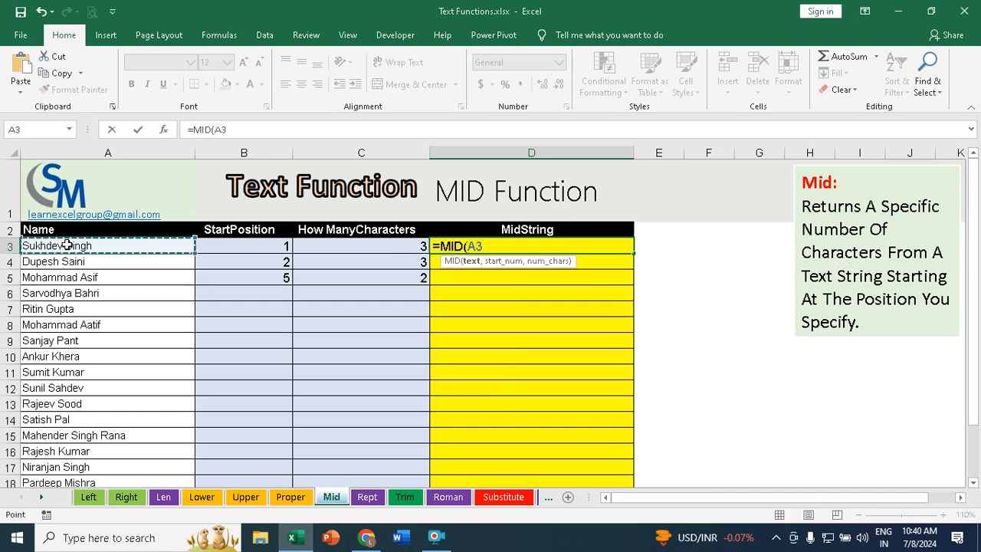
type(",1")
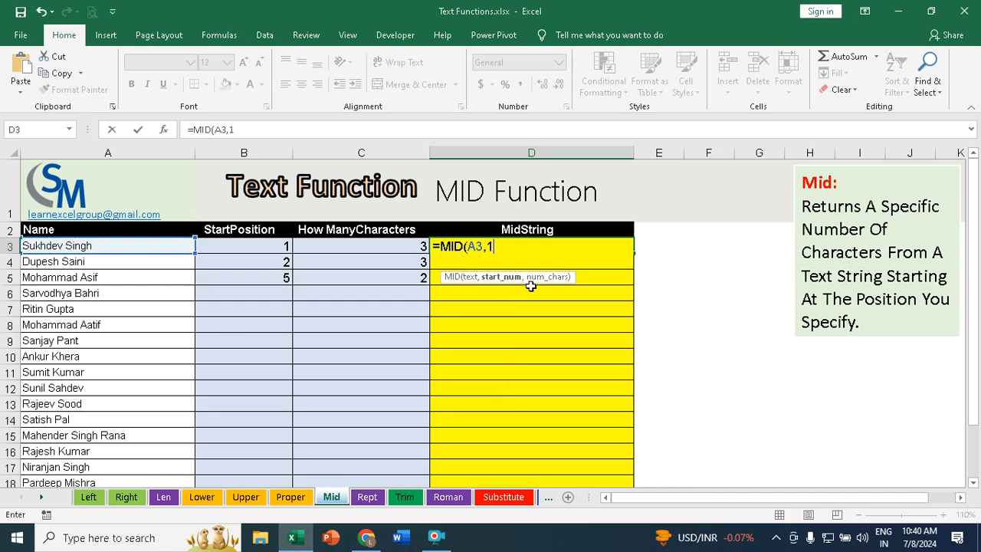
type(",")
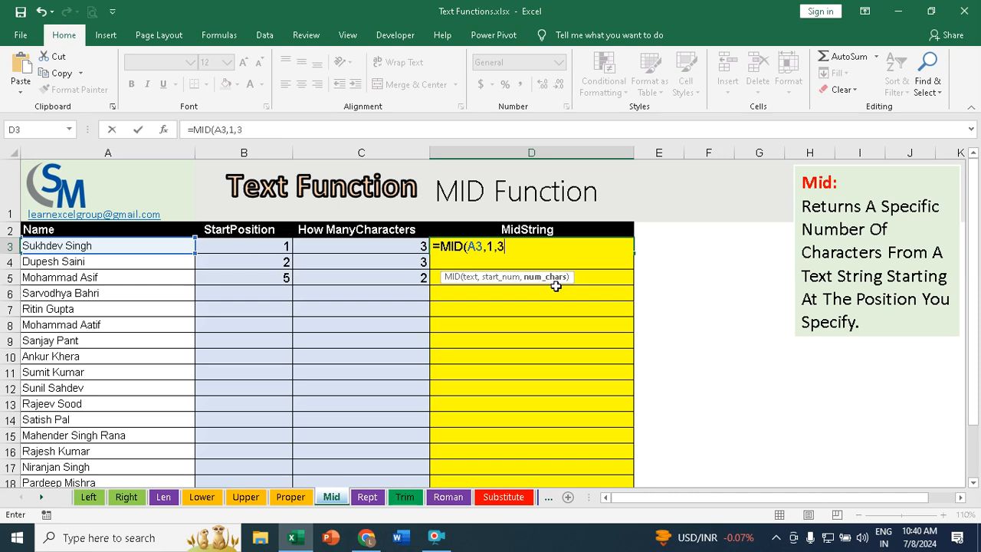
type("3)")
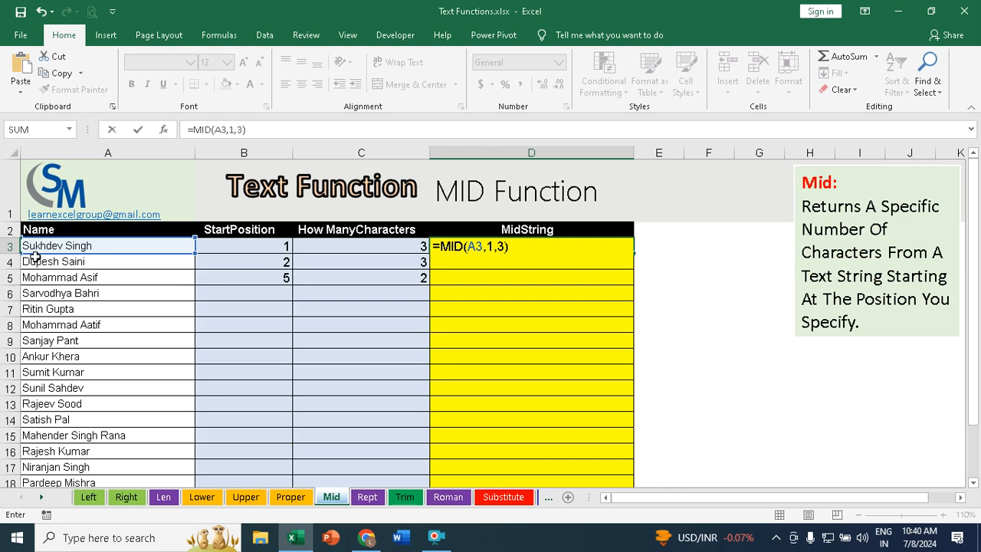
key("Return")
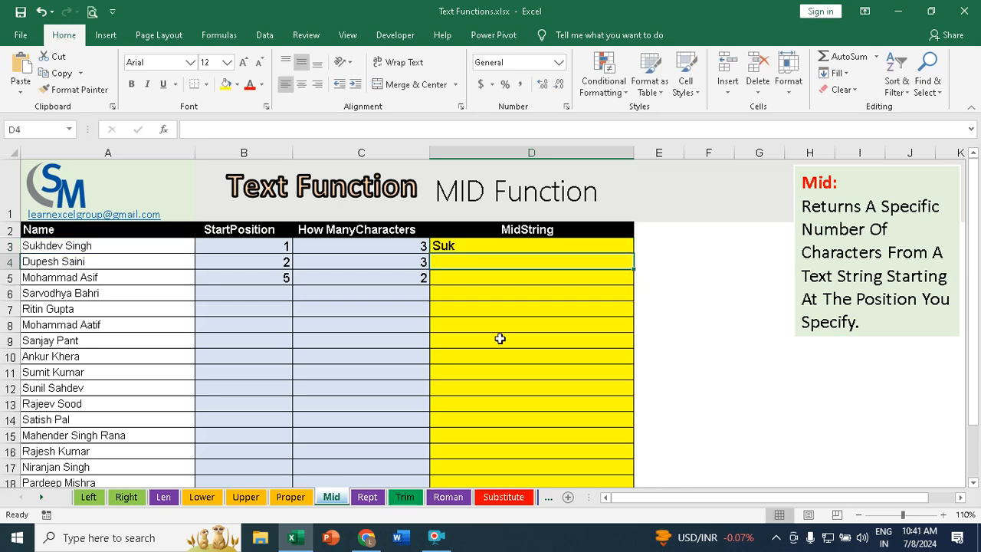
Step: Enter =MID(A4,2,3) in D4 to extract three characters starting at position 2 of the second name
left_click(464, 245)
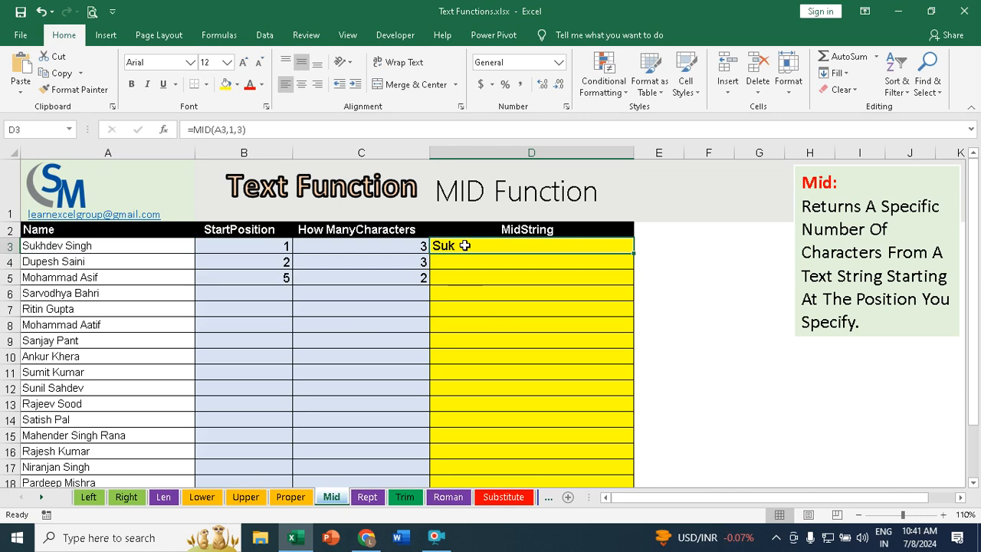
left_click(479, 262)
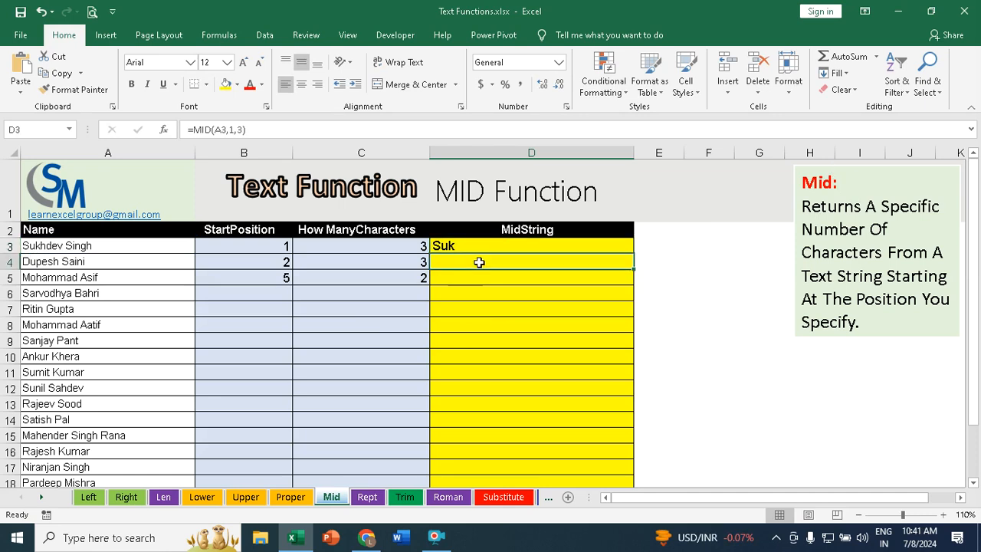
type("=")
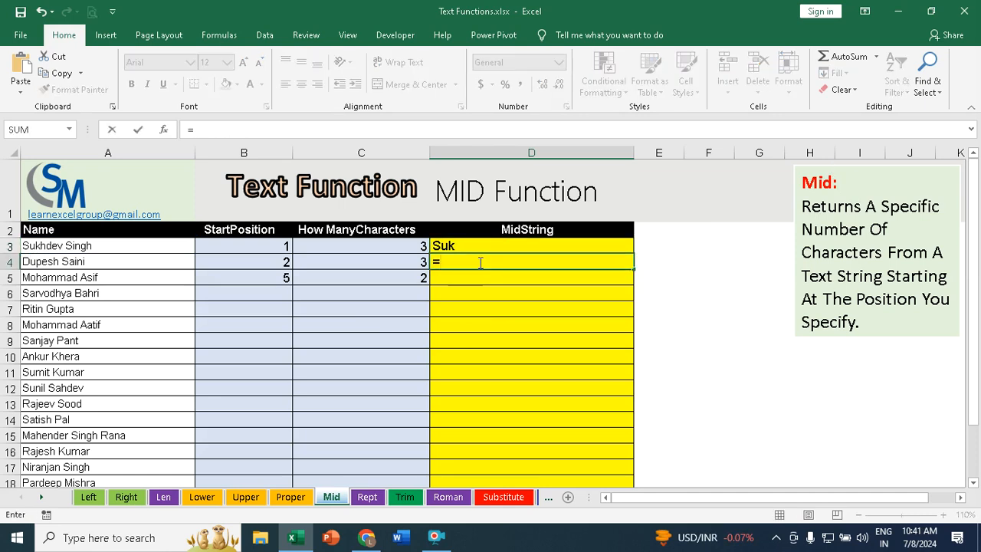
type("mid")
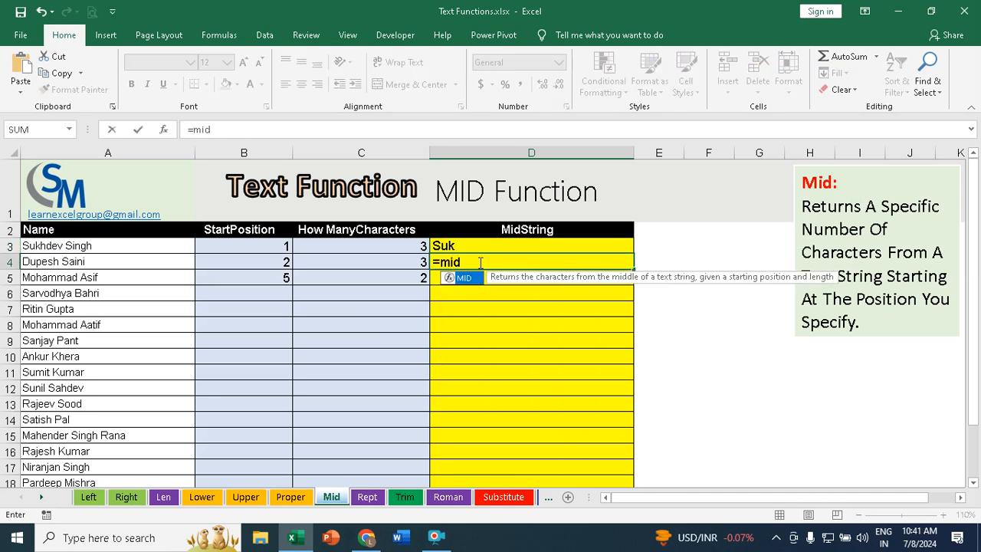
key("Tab")
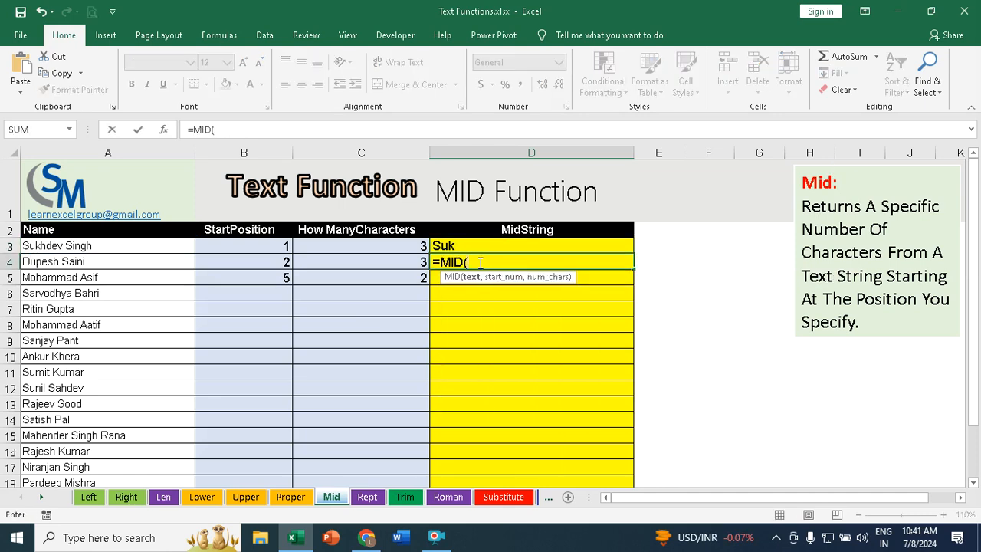
left_click(51, 261)
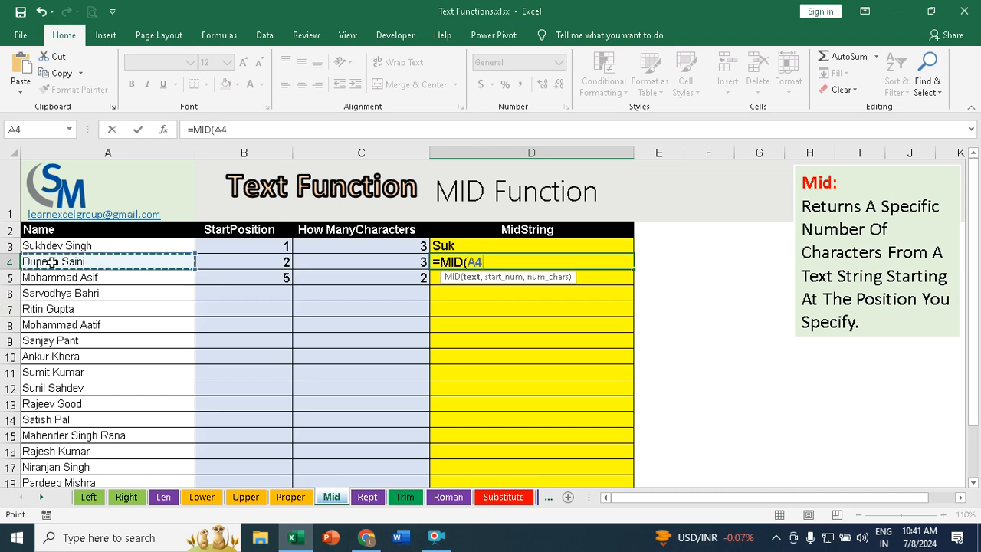
type(",")
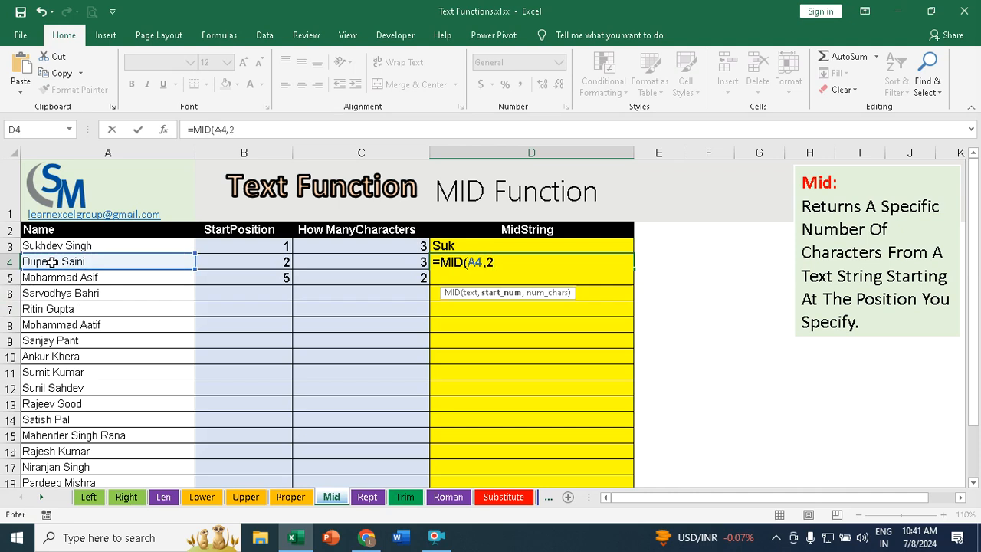
type("2,")
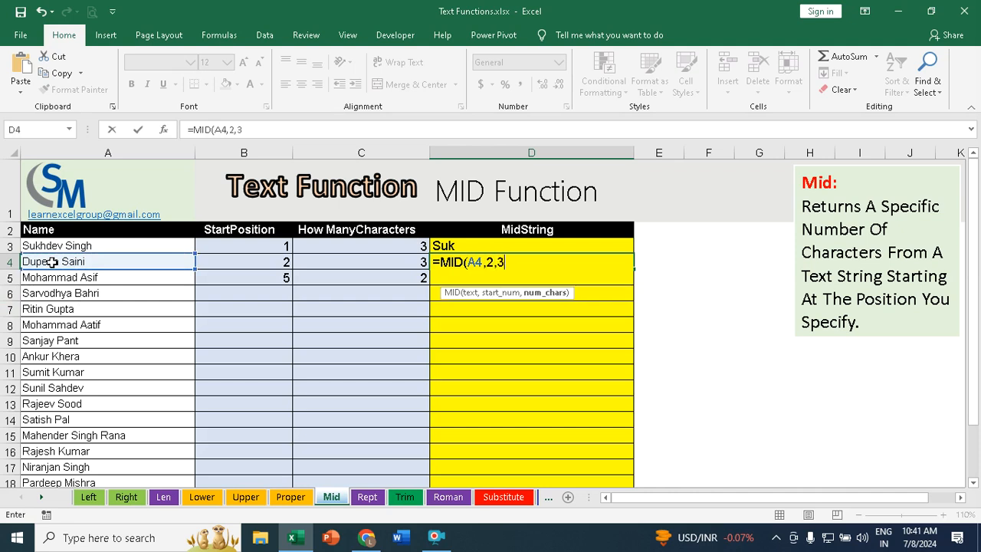
type("3)")
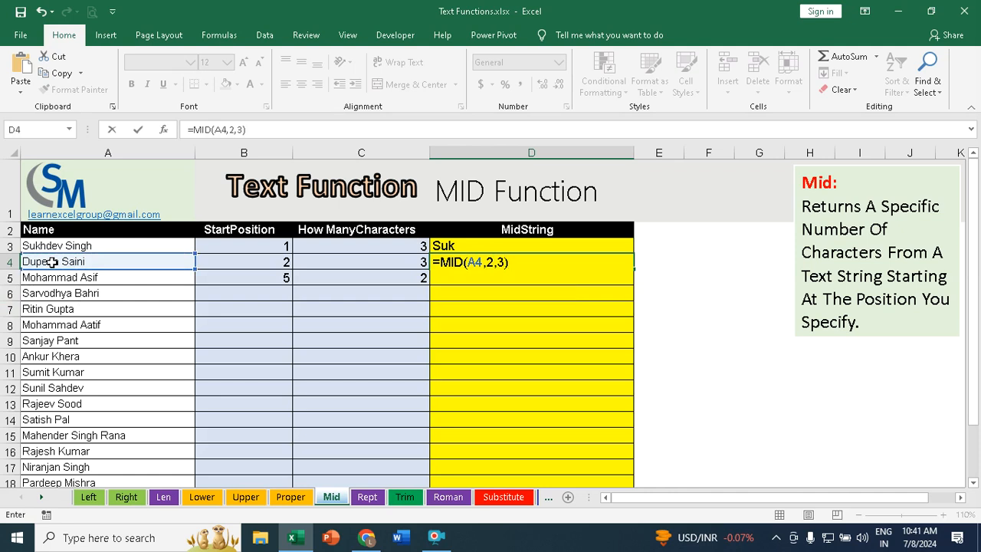
key("Return")
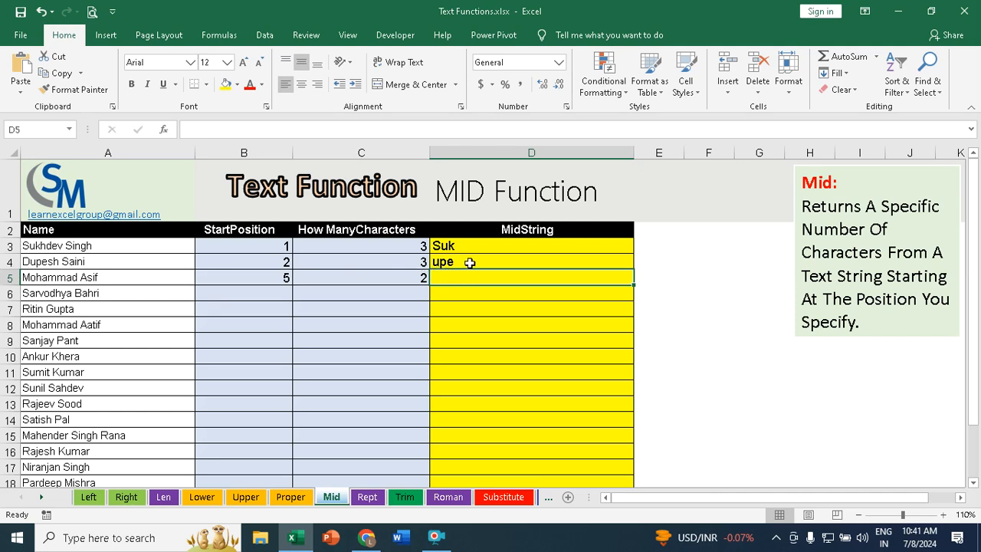
Step: Enter =MID(A5,5,2) in D5 to extract two characters starting at position 5 of the third name
type("=mid")
key("Tab")
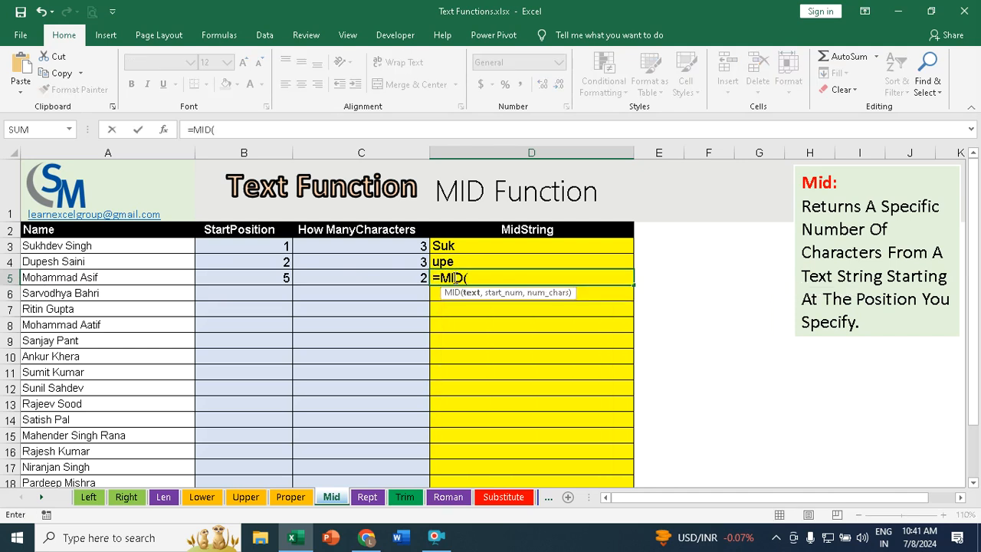
left_click(94, 279)
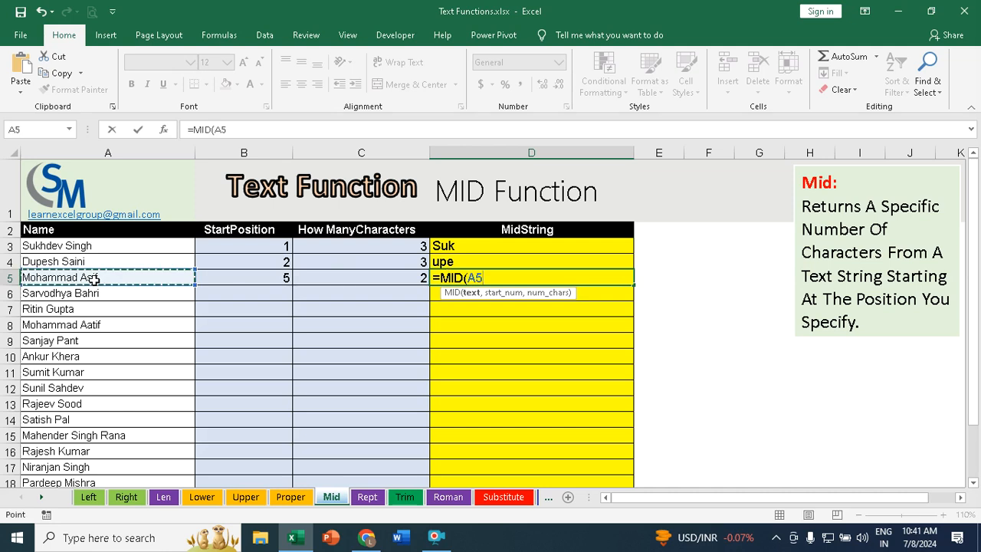
type(",")
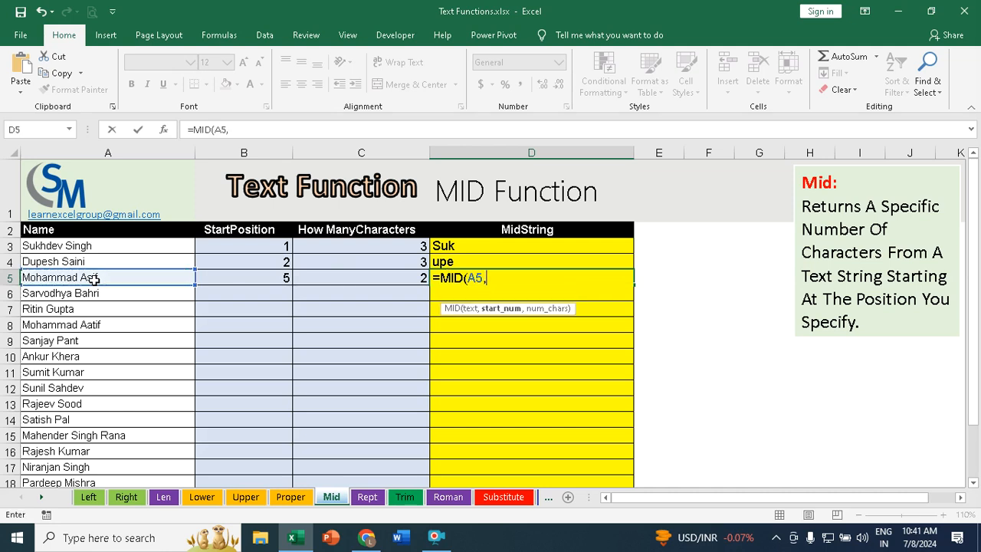
type("5,2)")
key("Return")
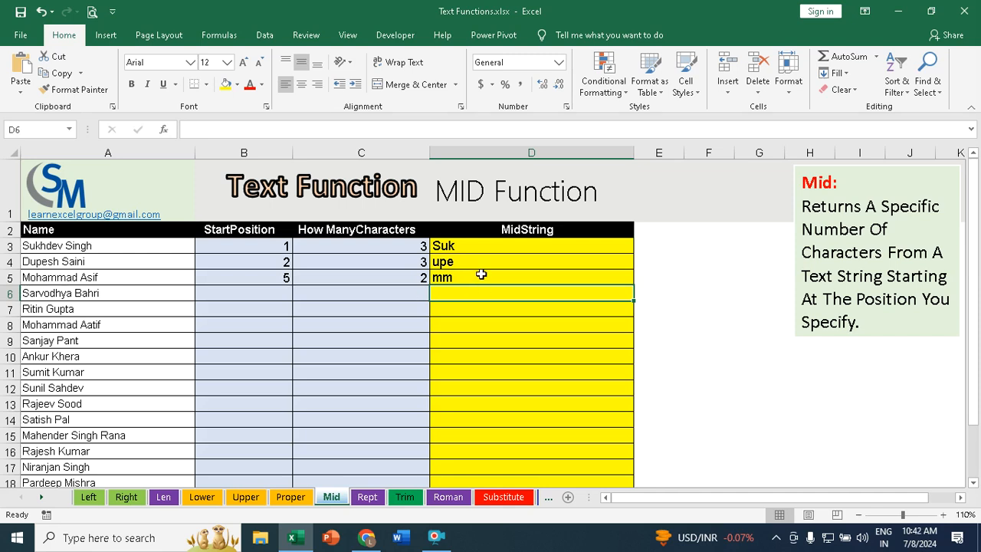
Step: Fill the MID formula from D3 down the MidString column through row 19
left_click(468, 246)
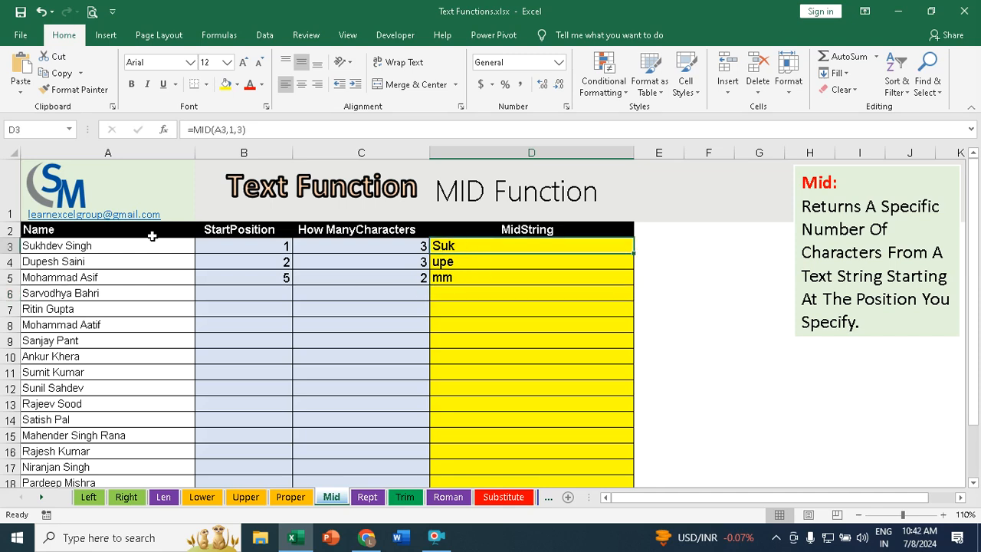
scroll(464, 256, "down", 3)
scroll(465, 258, "up", 2)
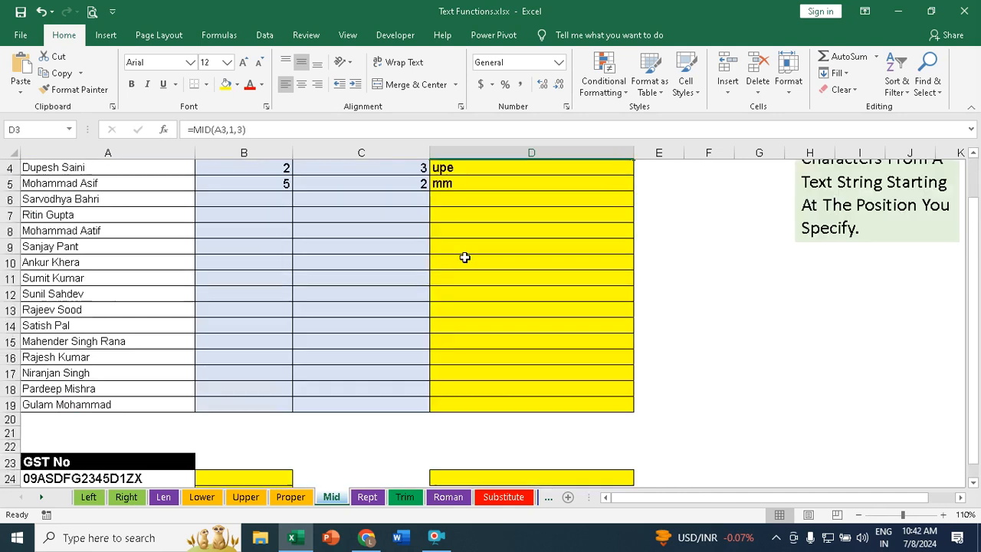
scroll(465, 256, "up", 1)
left_click_drag(633, 253, 587, 449)
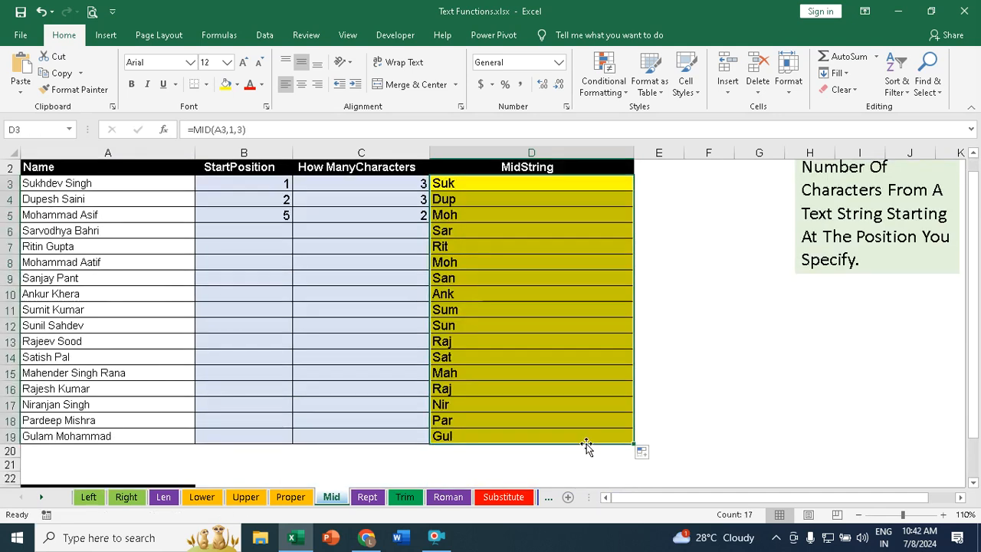
Step: Inspect the formulas in several filled MidString cells down column D
left_click(474, 182)
left_click(458, 196)
left_click(452, 215)
left_click(456, 245)
left_click(449, 289)
left_click(451, 324)
left_click(451, 356)
left_click(450, 397)
left_click(452, 423)
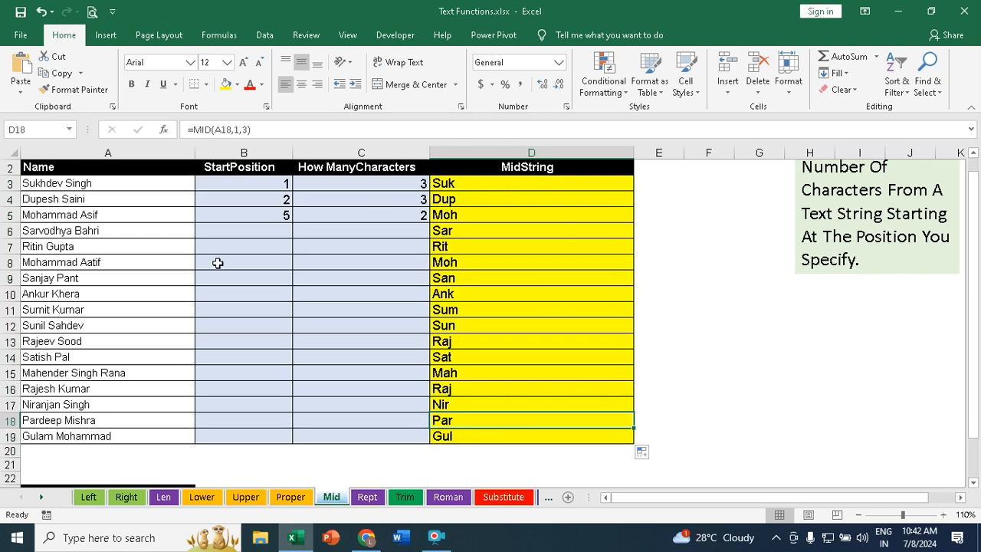
Step: Enter =MID(A24,3,10) in B24 to extract ten characters starting at position 3 of the first GST number
scroll(340, 234, "down", 2)
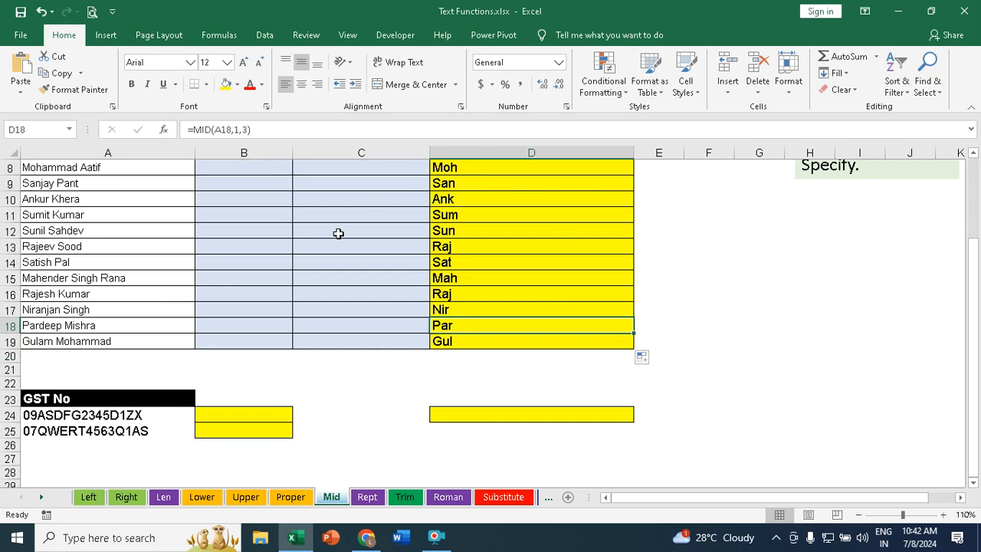
scroll(338, 232, "down", 1)
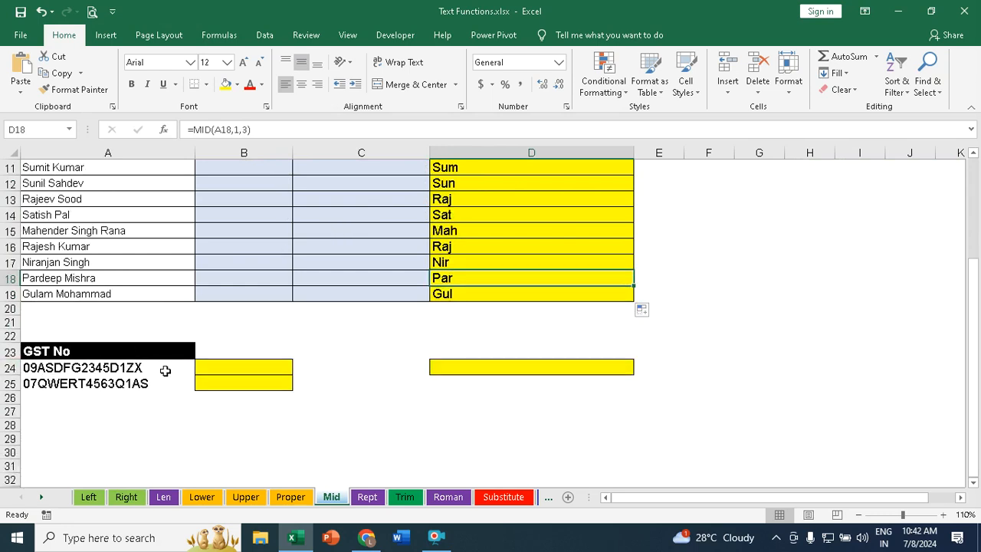
left_click(249, 366)
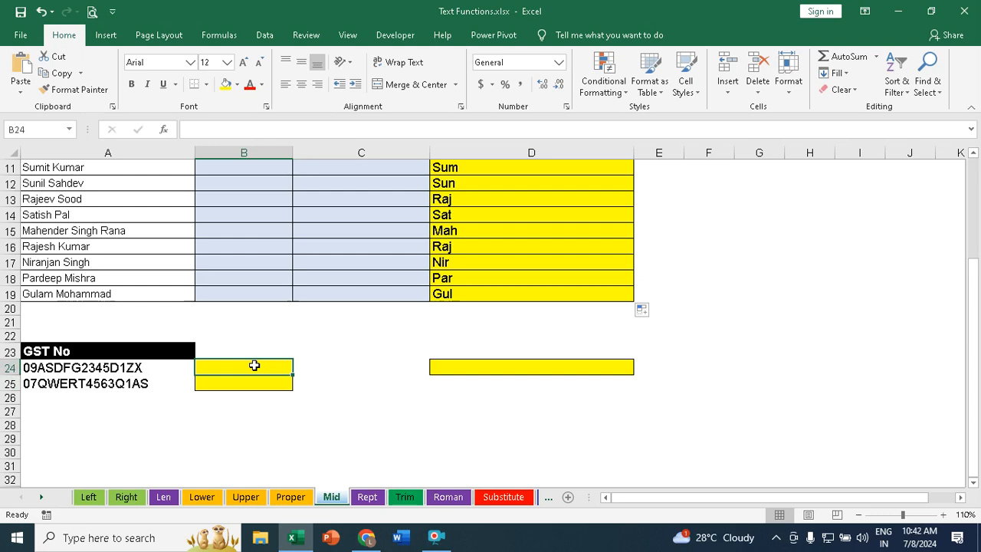
type("=mid")
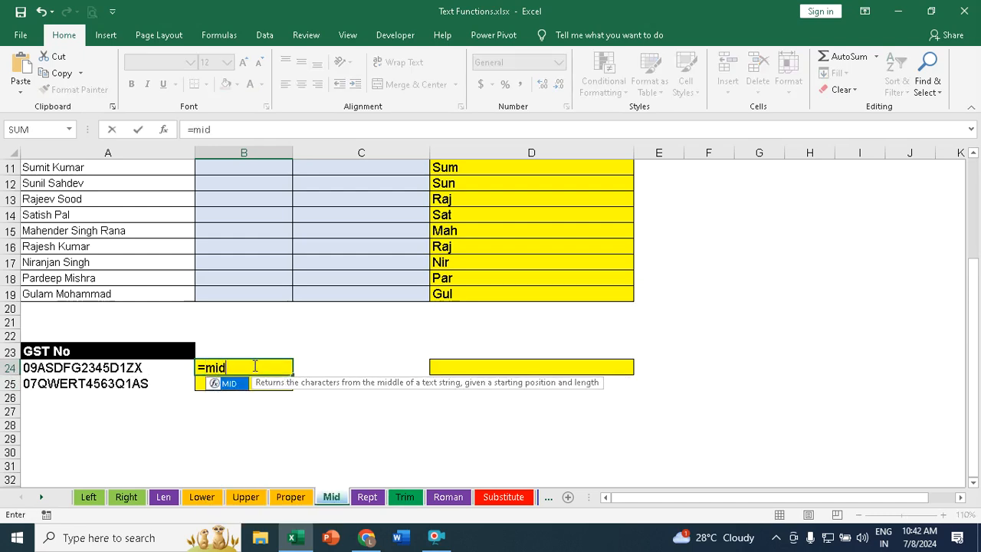
key("Tab")
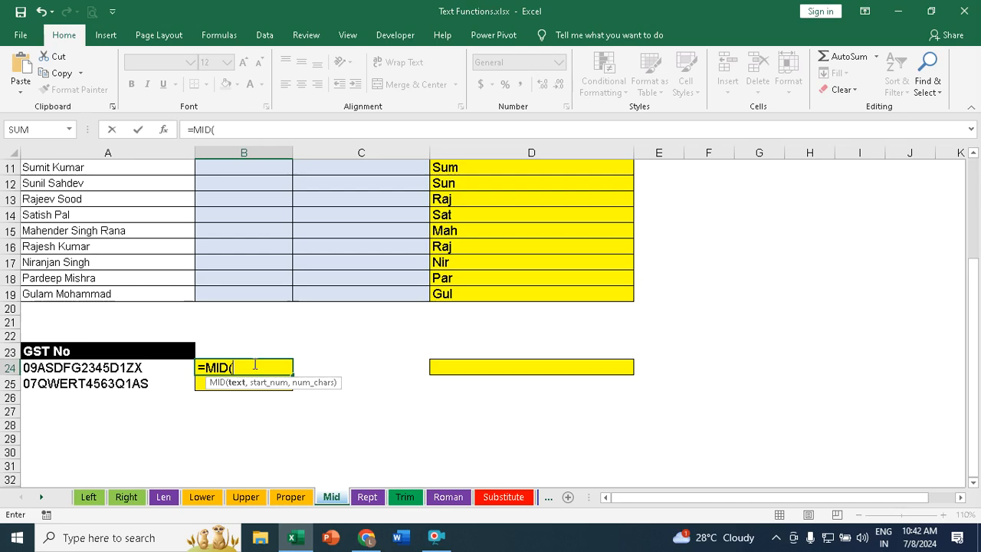
left_click(47, 367)
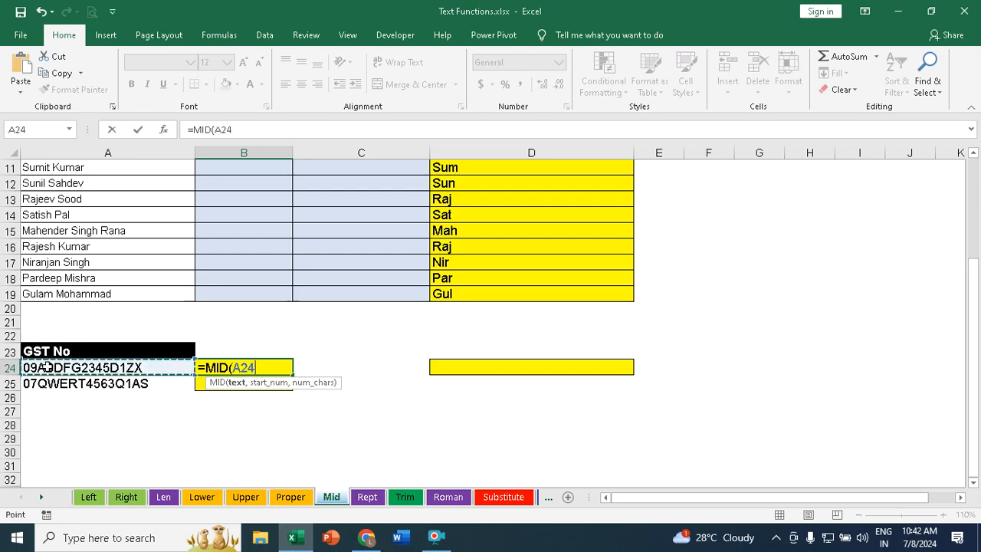
type(",")
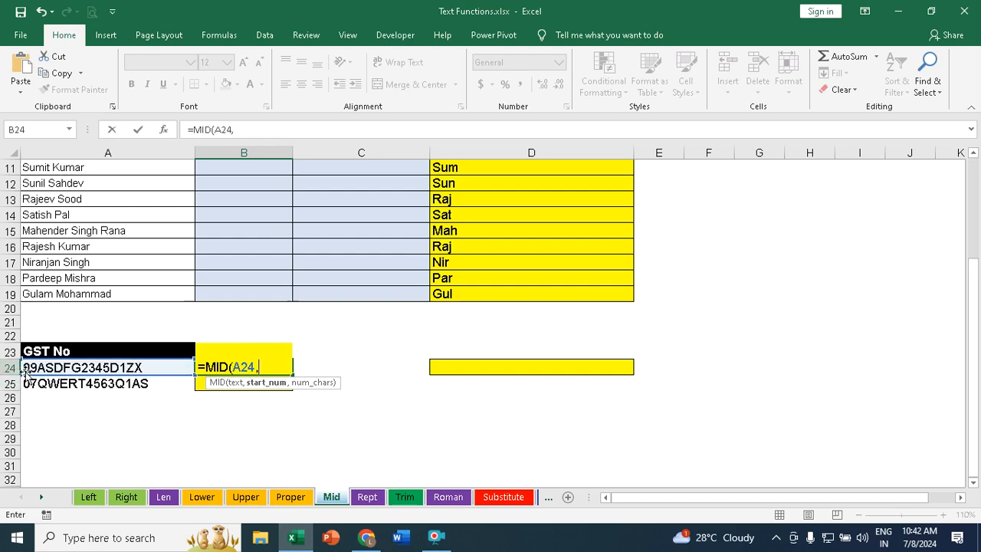
type("3,")
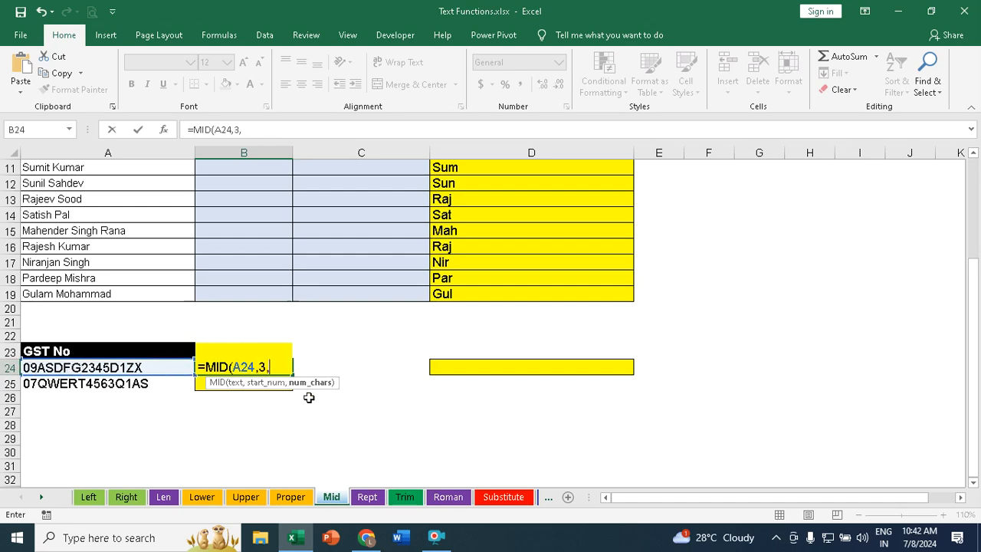
type("10)")
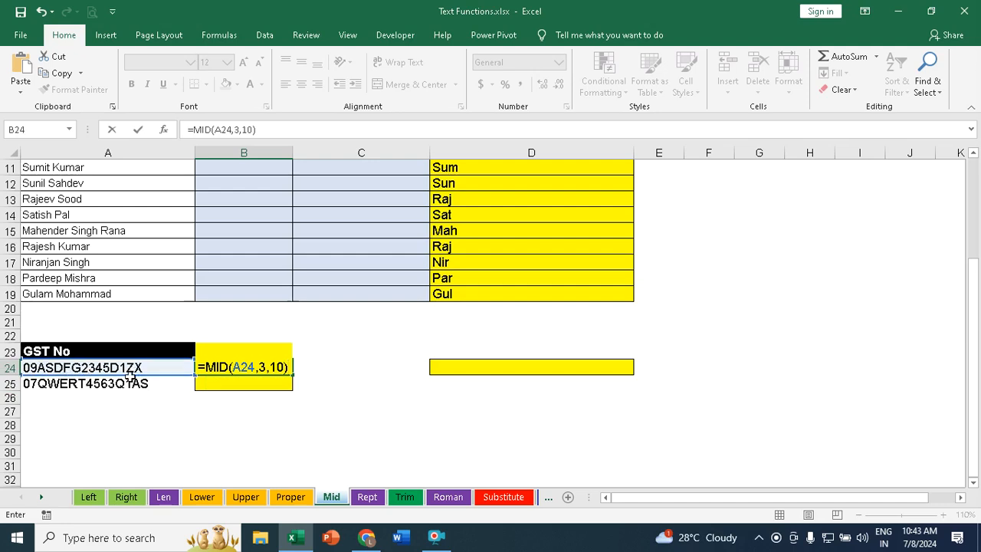
key("Return")
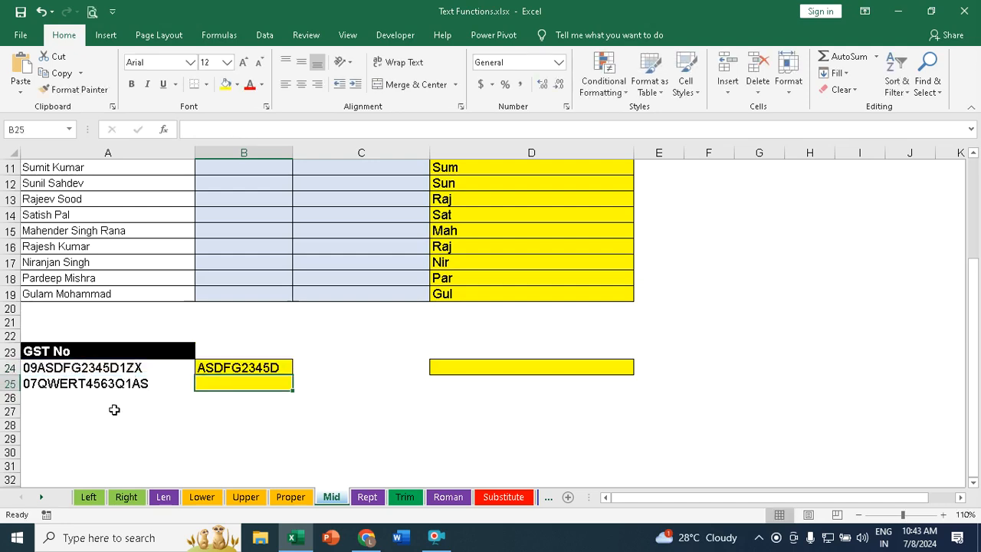
Step: Fill the GST MID formula from B24 down to B25
left_click(263, 368)
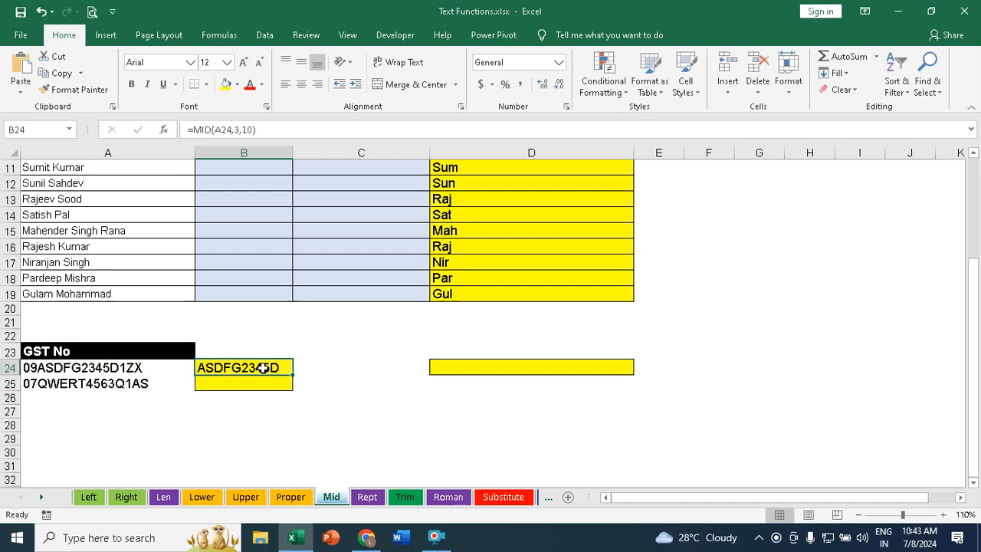
left_click_drag(292, 374, 293, 390)
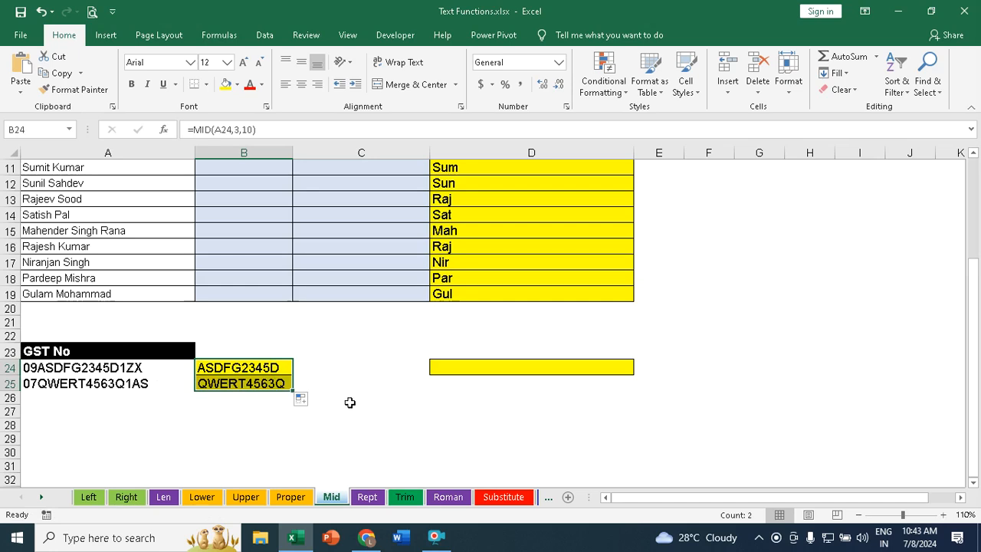
scroll(328, 369, "up", 4)
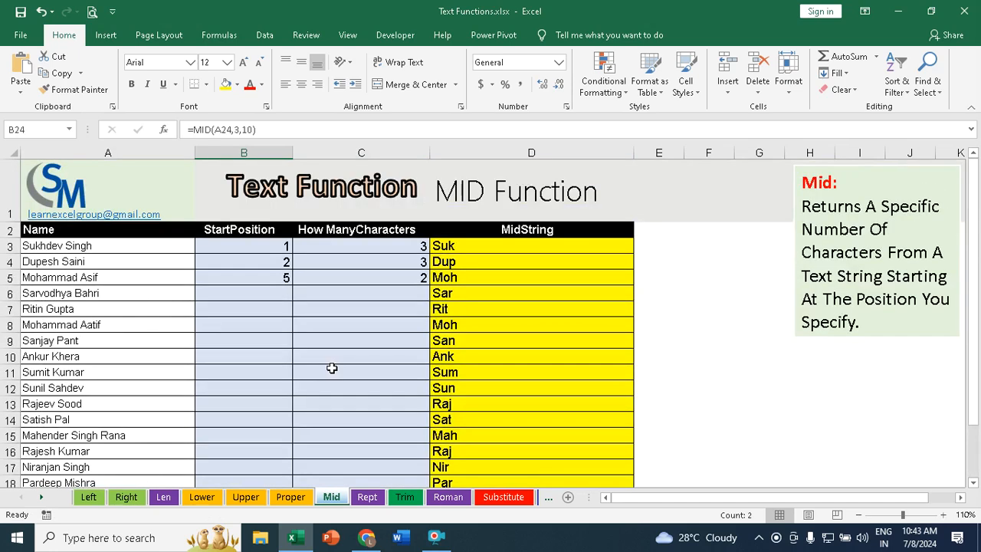
Step: Open the Rept sheet and inspect the text-to-repeat and number-of-repeats cells
left_click(368, 498)
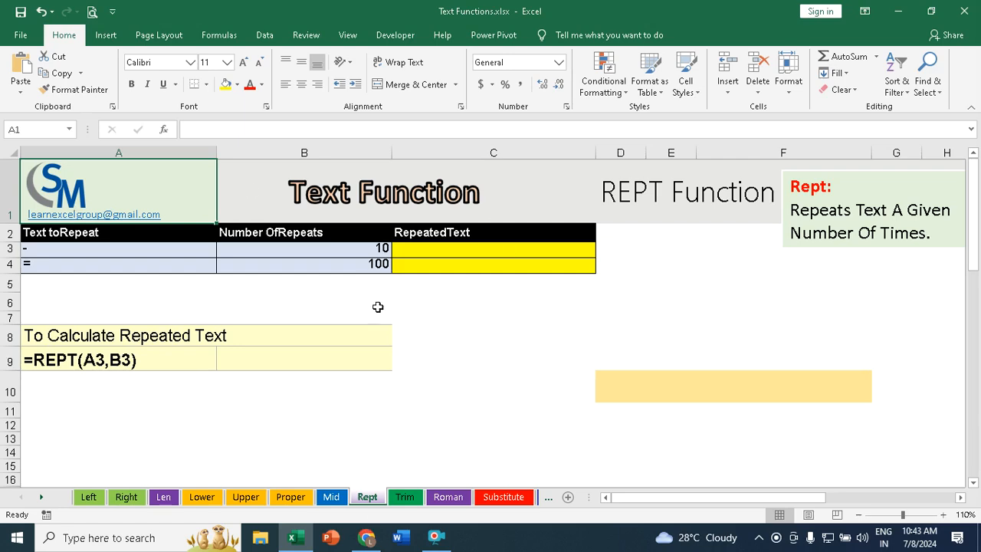
left_click(46, 252)
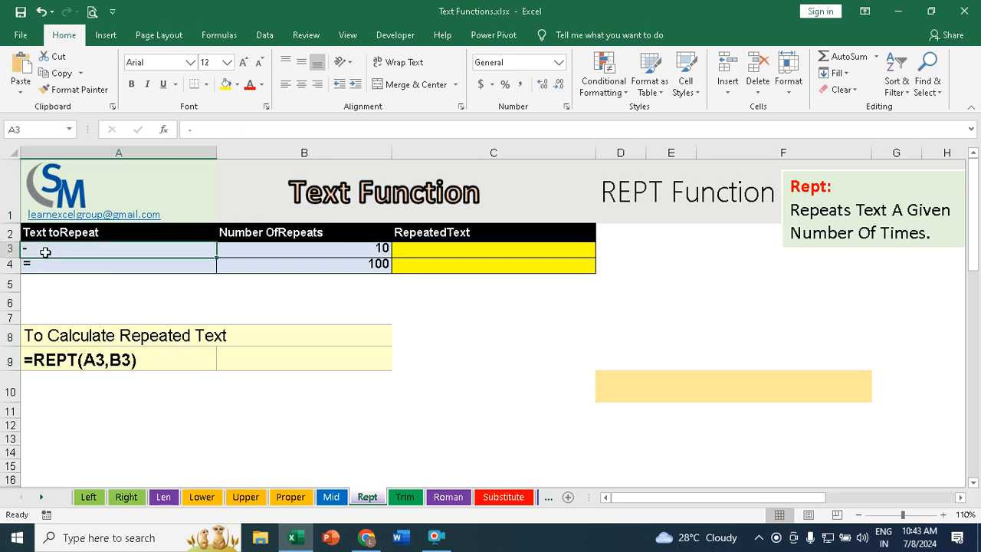
left_click(31, 264)
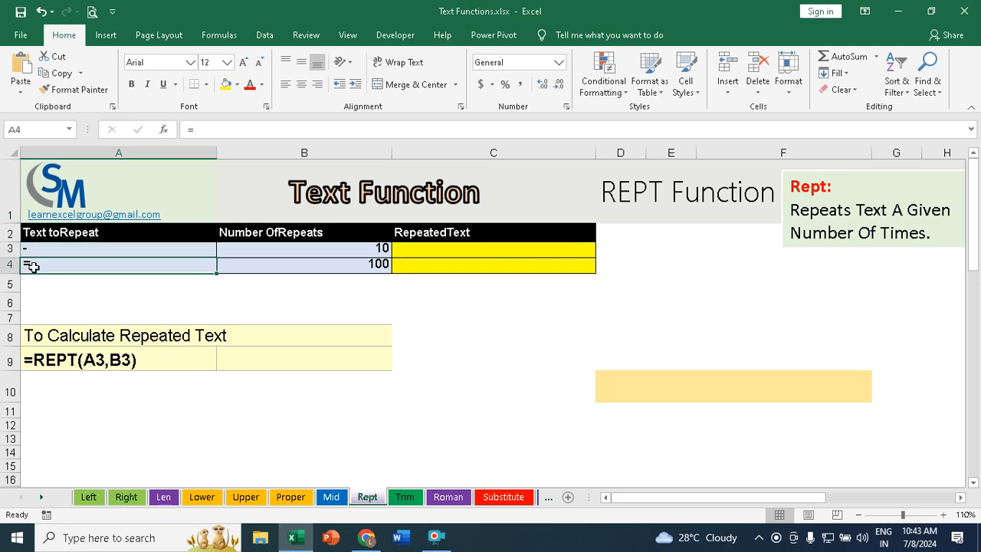
left_click(460, 246)
left_click(380, 249)
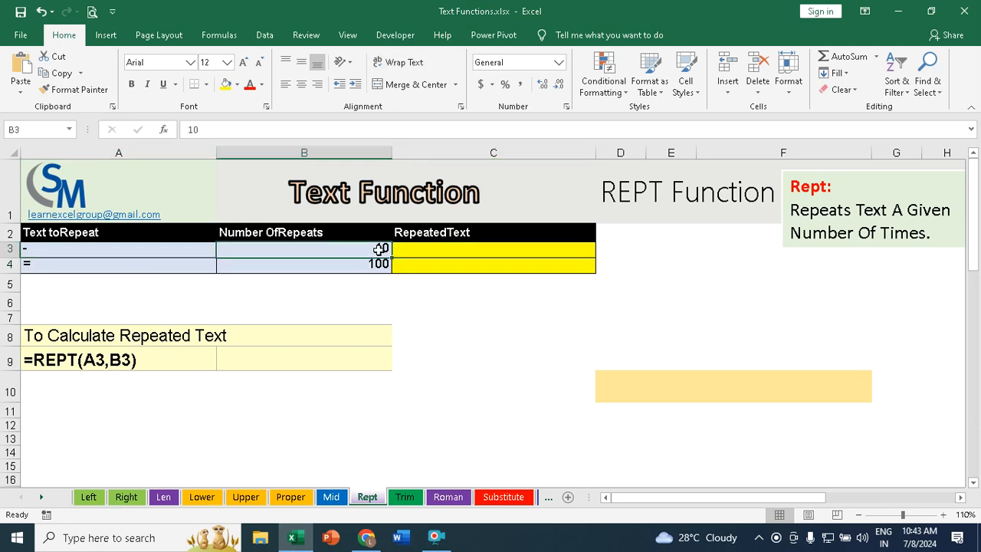
left_click(382, 265)
Step: Enter =REPT(A3,B3) in C3 to repeat the text in A3 by the count in B3
left_click(429, 249)
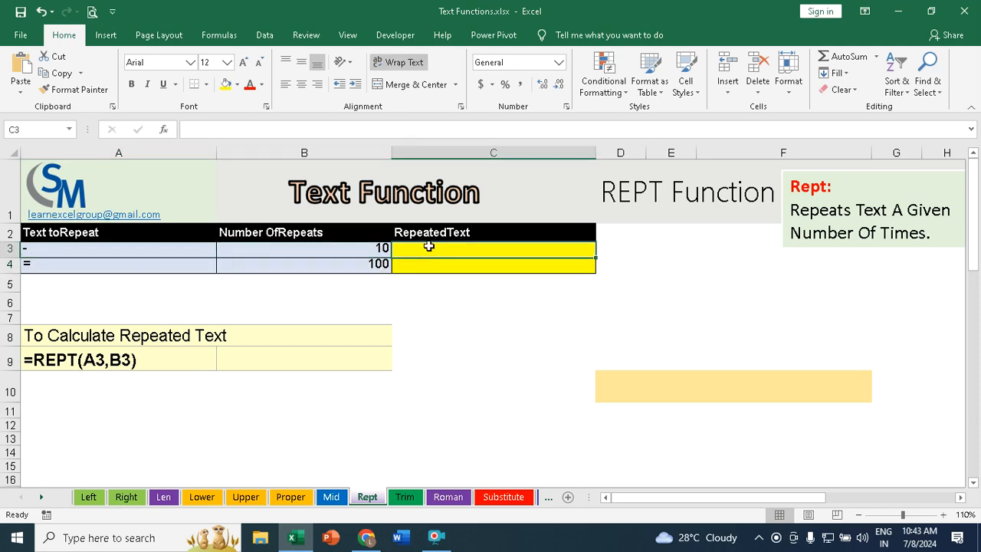
type("=rept")
key("Tab")
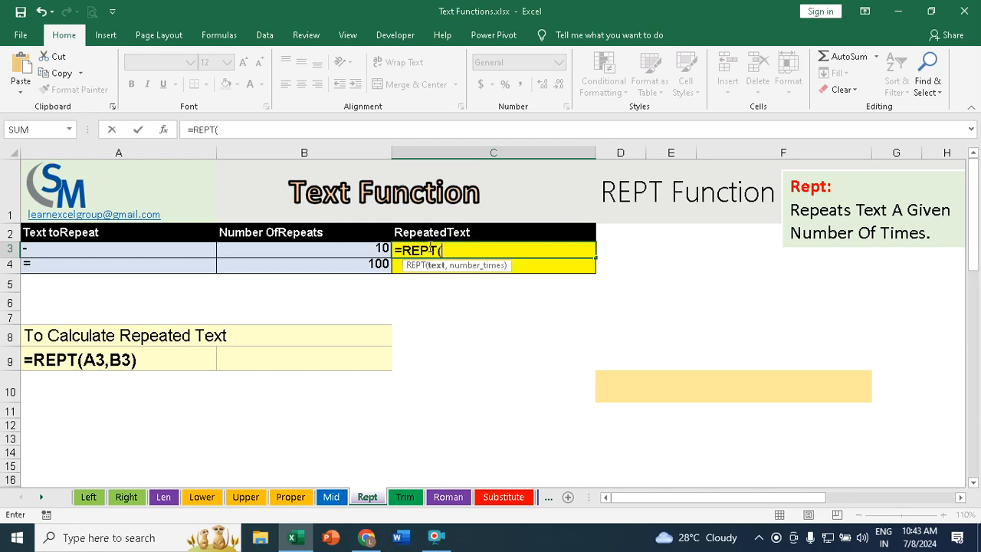
left_click(67, 250)
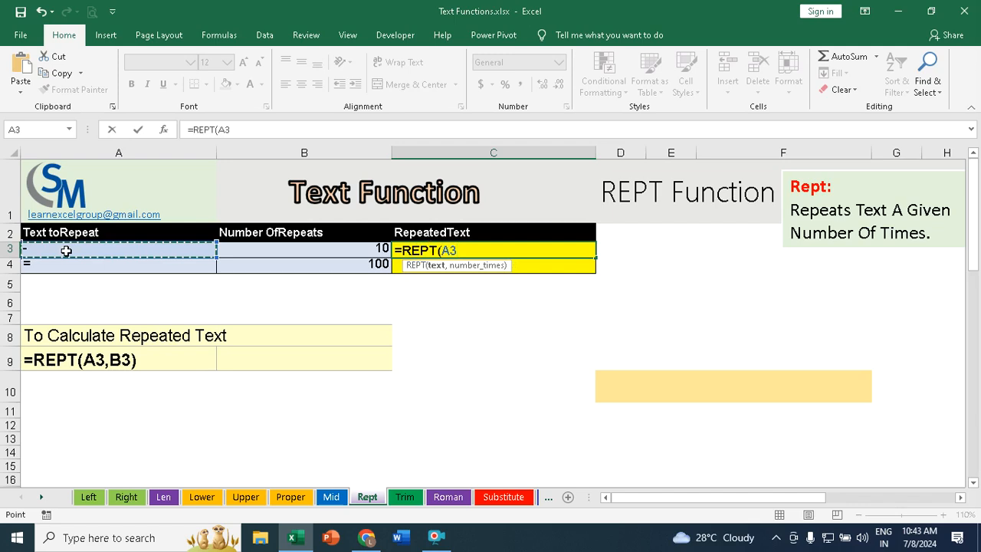
type(",")
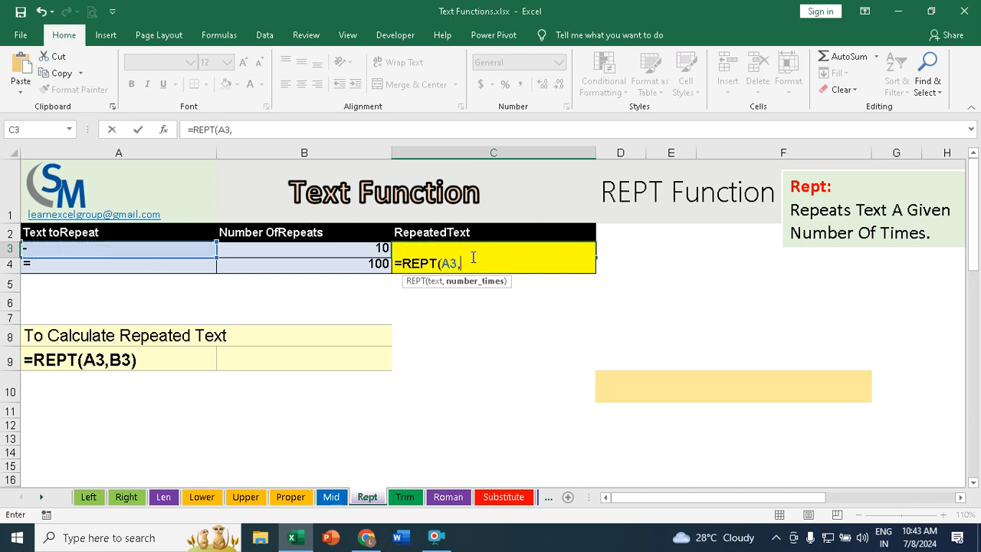
left_click(379, 245)
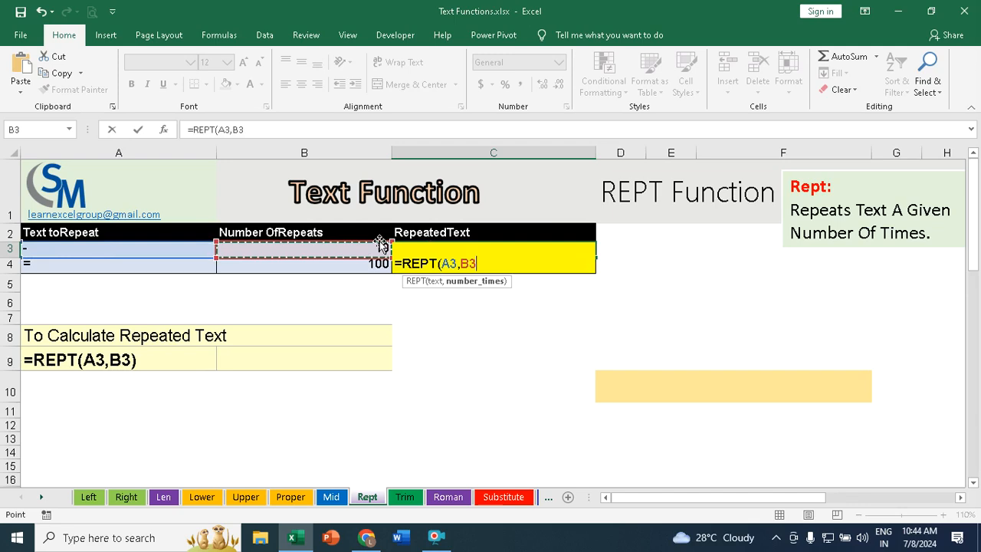
type(")")
key("Return")
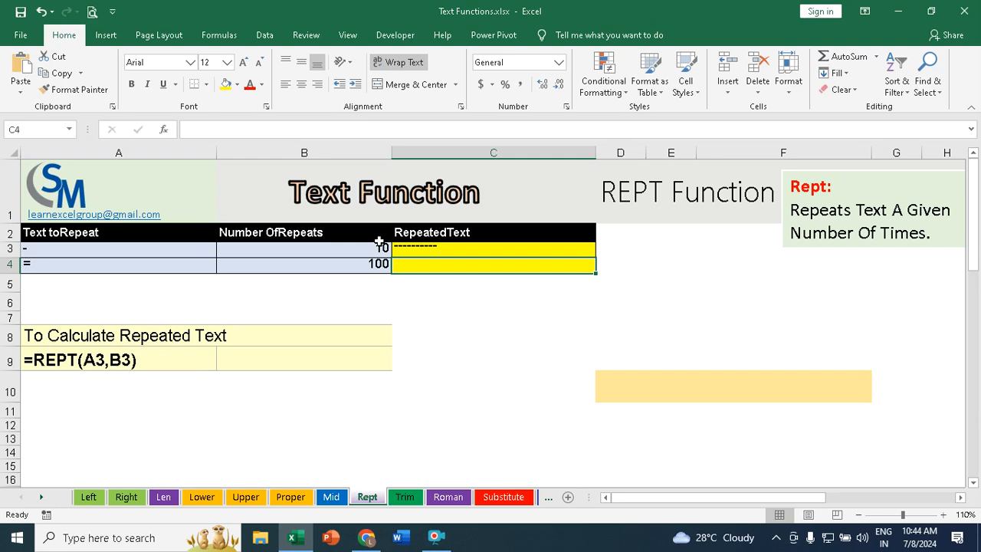
Step: Fill the REPT formula from C3 down to C4
left_click(547, 248)
left_click_drag(590, 259, 596, 274)
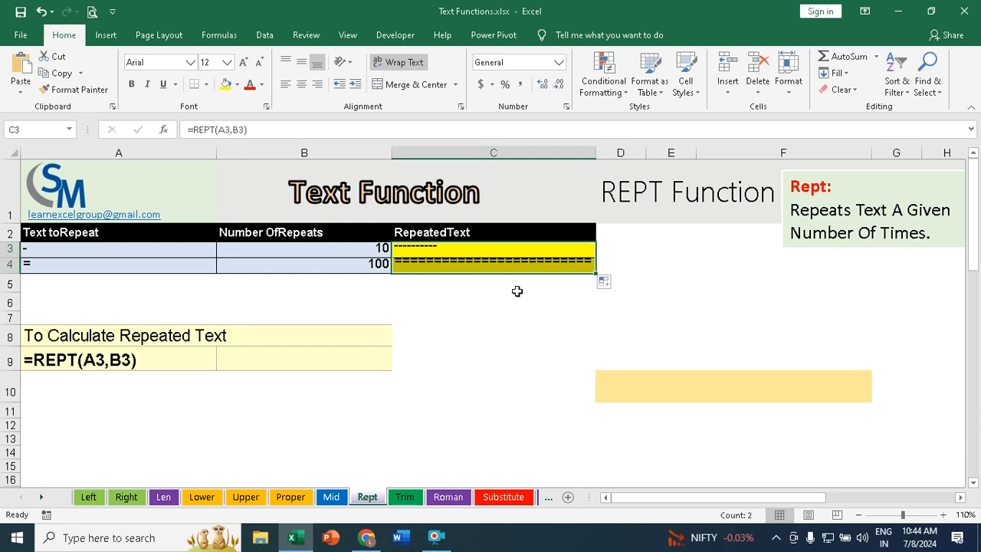
Step: Widen column C so the repeated text fits
left_click(31, 266)
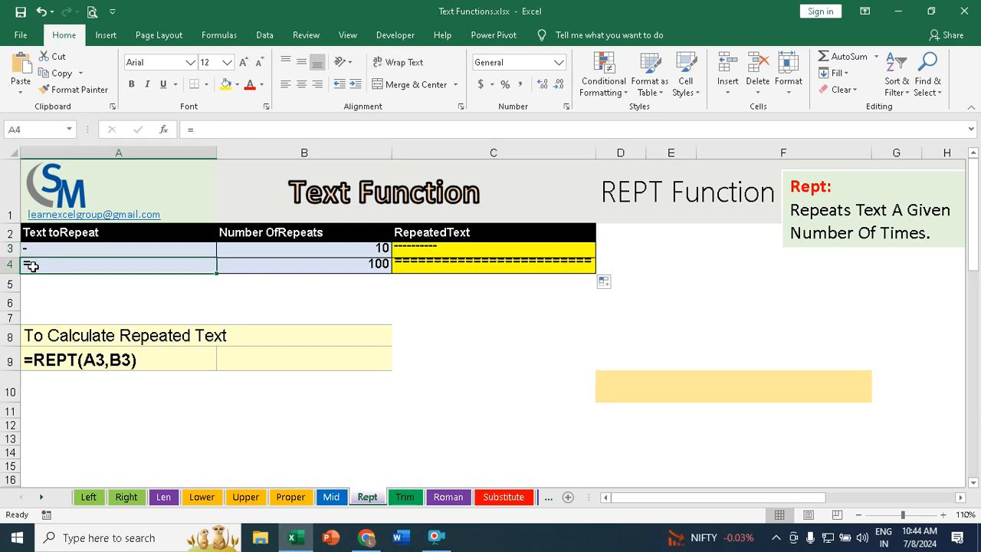
left_click(366, 264)
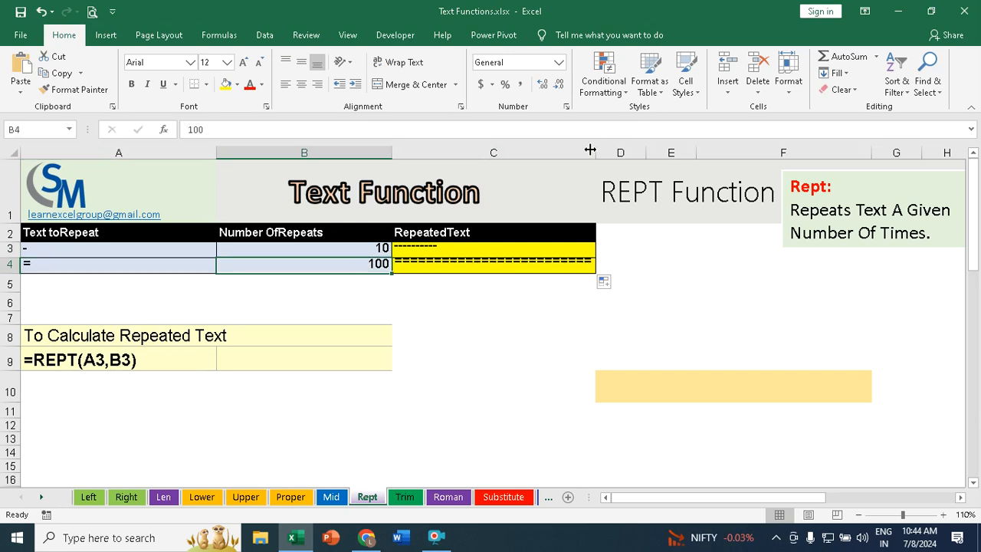
left_click_drag(596, 153, 770, 175)
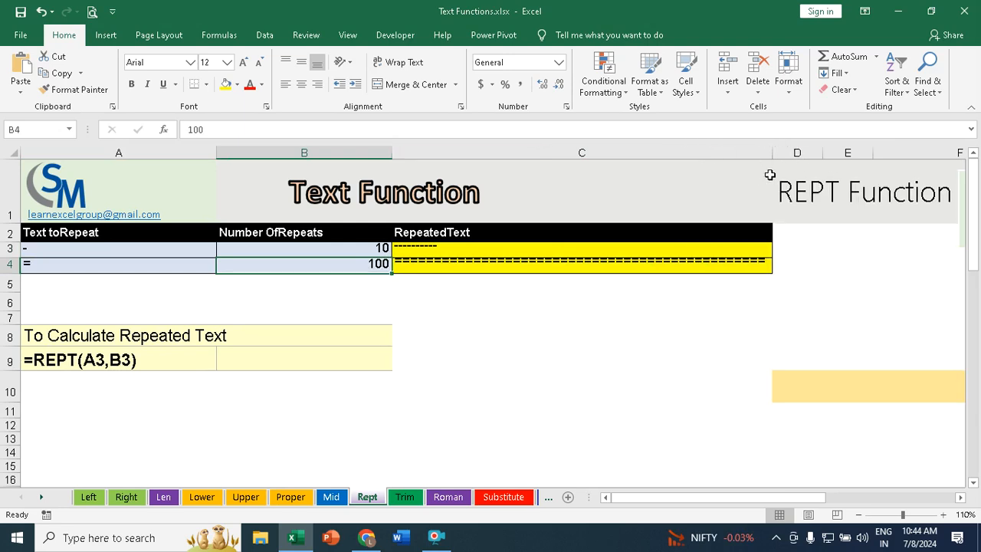
Step: Change the text to repeat in A3 to $ and narrow column C again
left_click(58, 250)
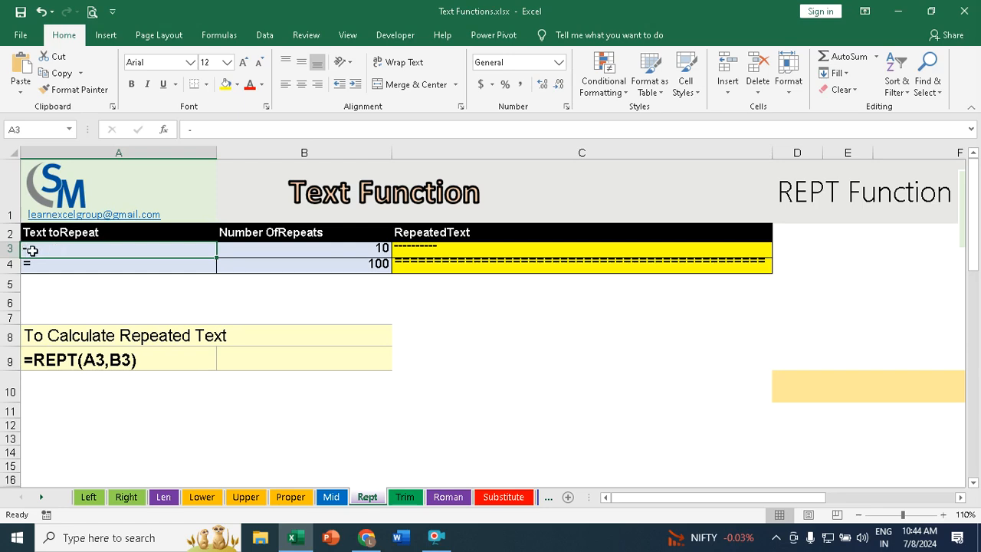
type("$")
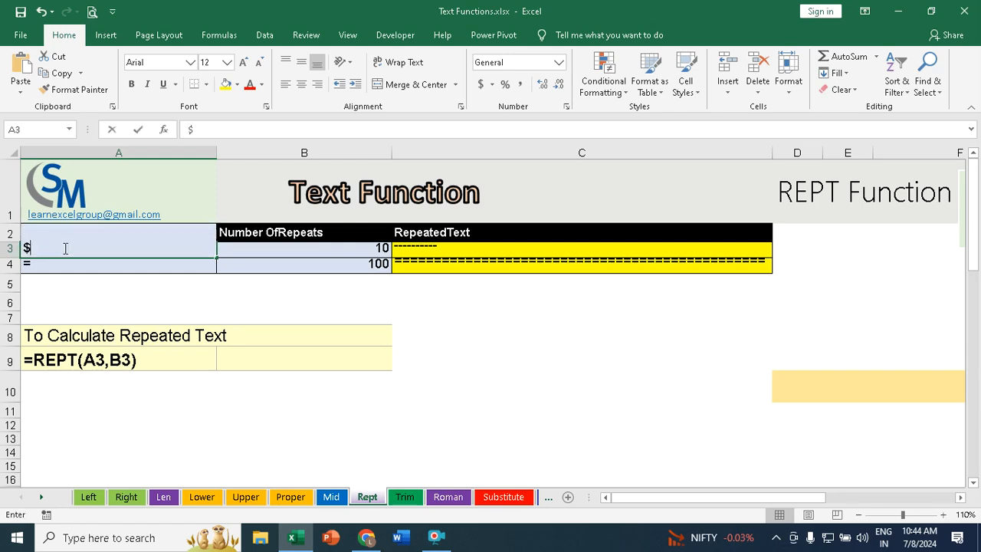
key("Return")
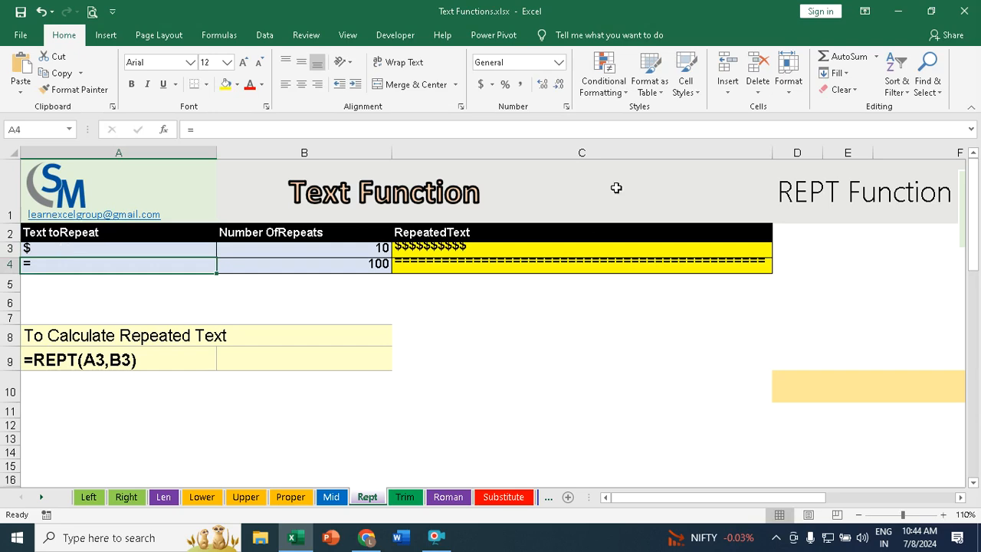
left_click_drag(772, 153, 632, 171)
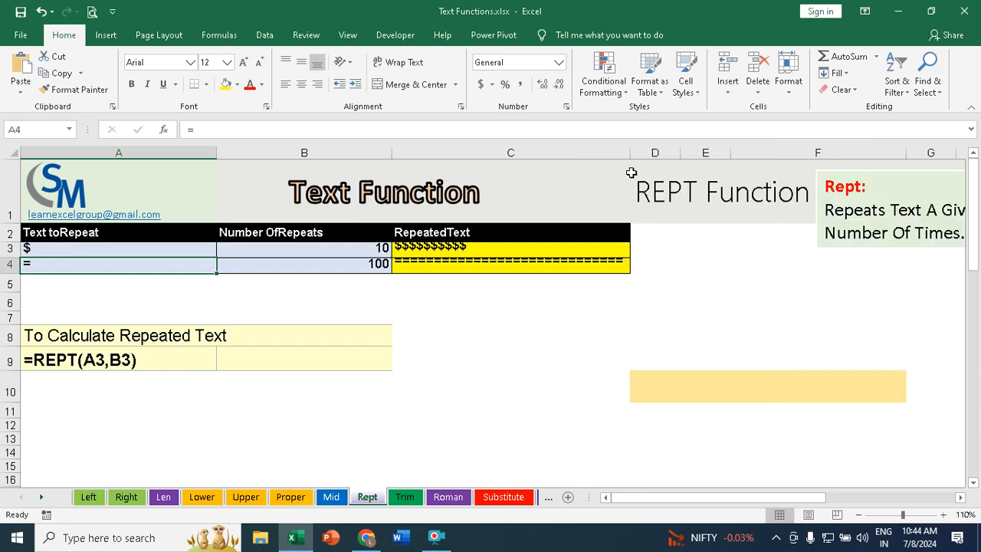
Step: Type the heading Sushil & Co into the merged cell at D10
left_click(960, 497)
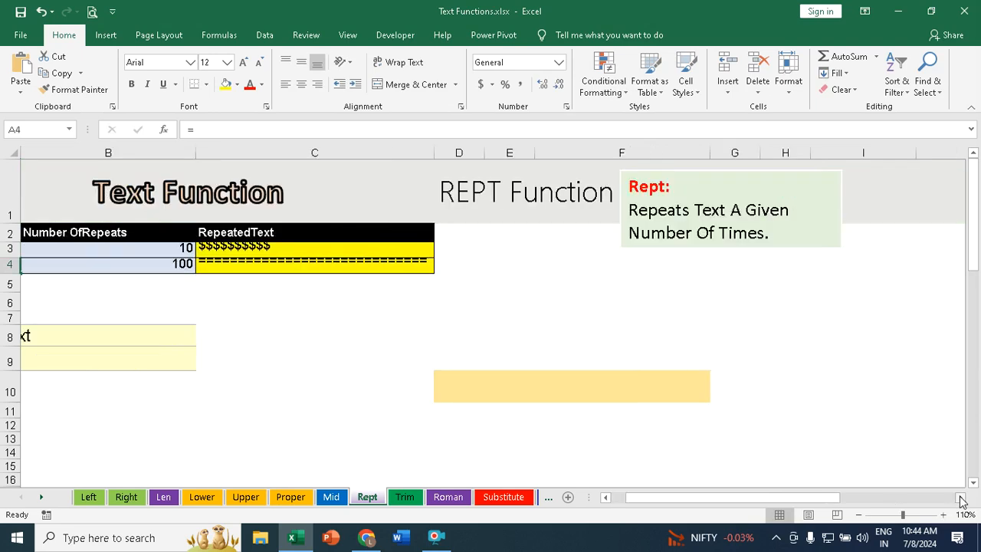
left_click(465, 389)
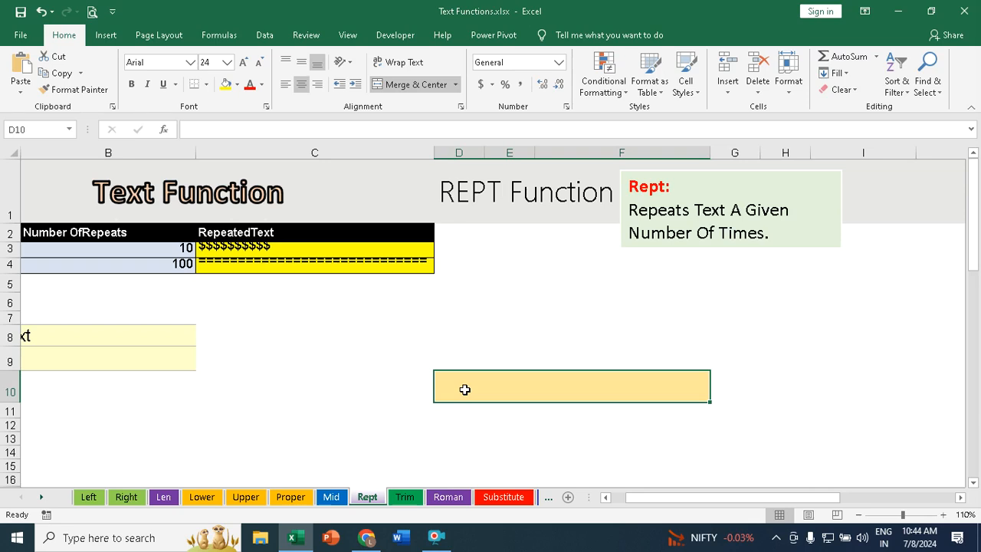
type("Sushil")
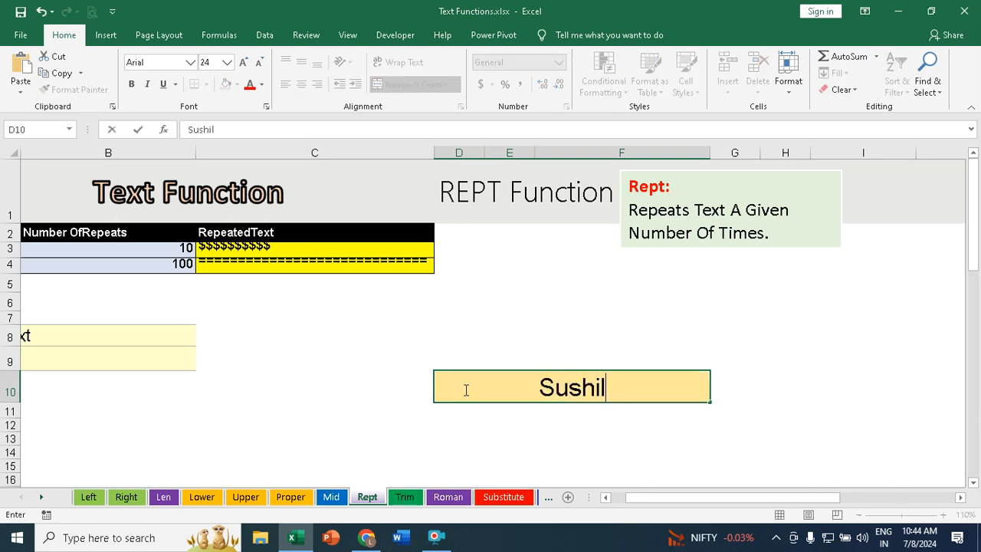
type(" & Co")
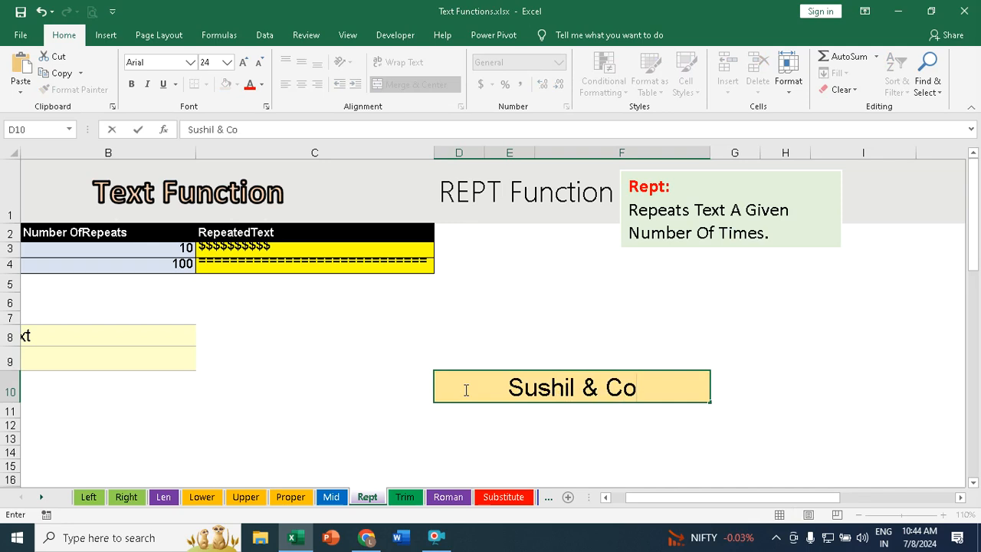
key("Return")
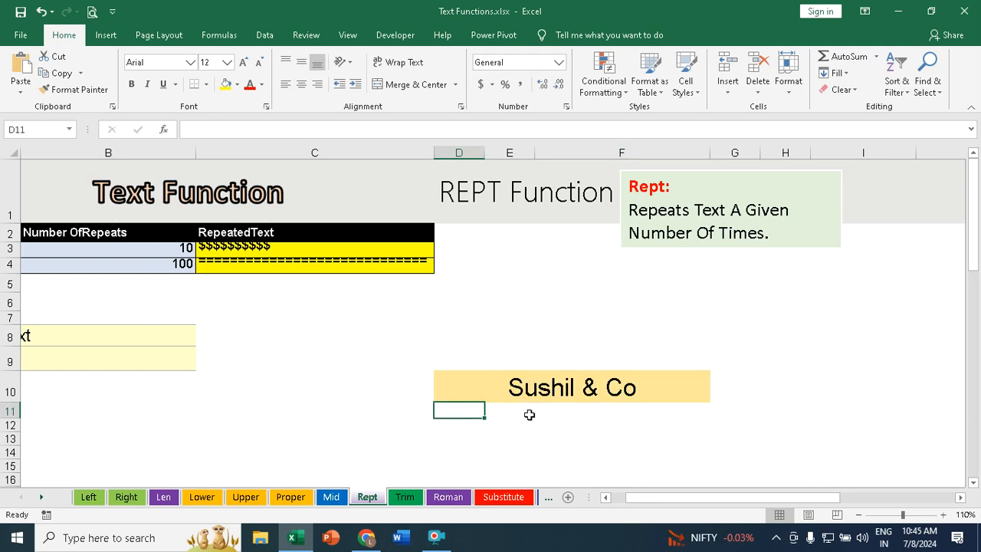
Step: Enter =REPT("#",50) in D11 to draw a line of hash characters beneath the heading
type("=")
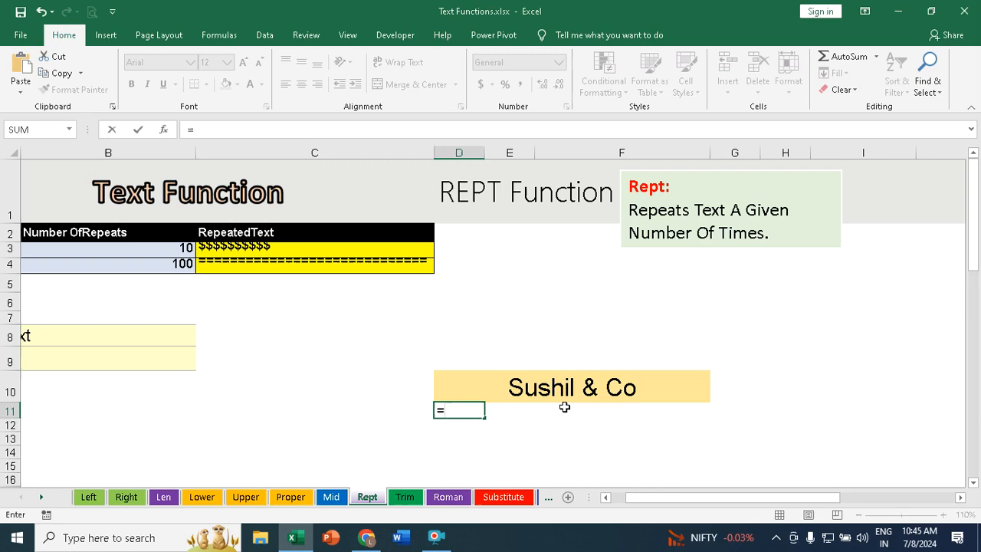
type("rept")
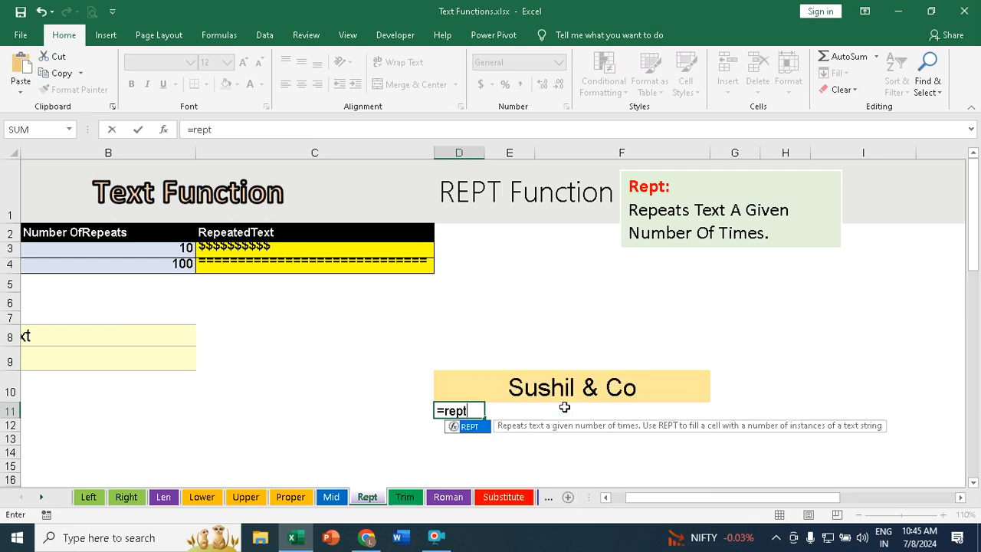
type("(")
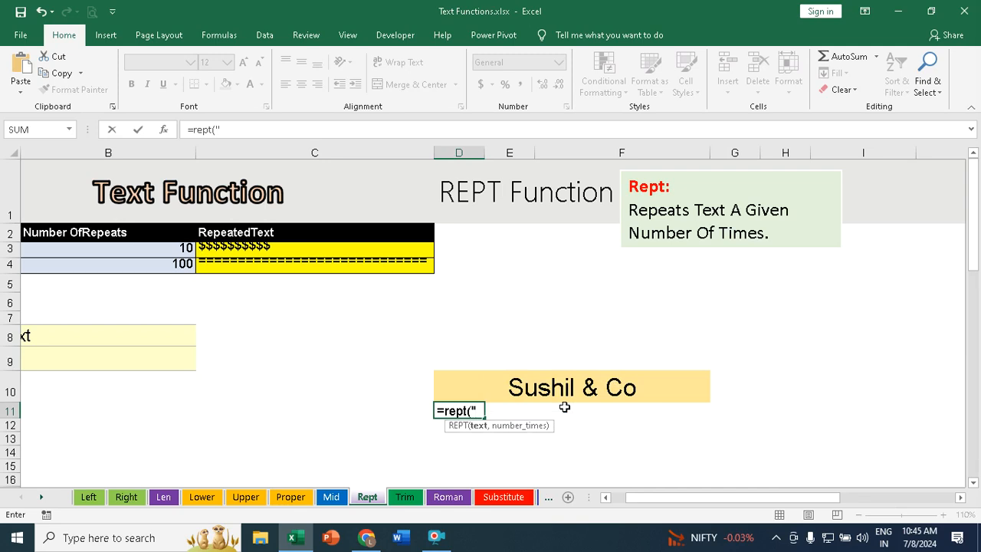
type("\"#\",50")
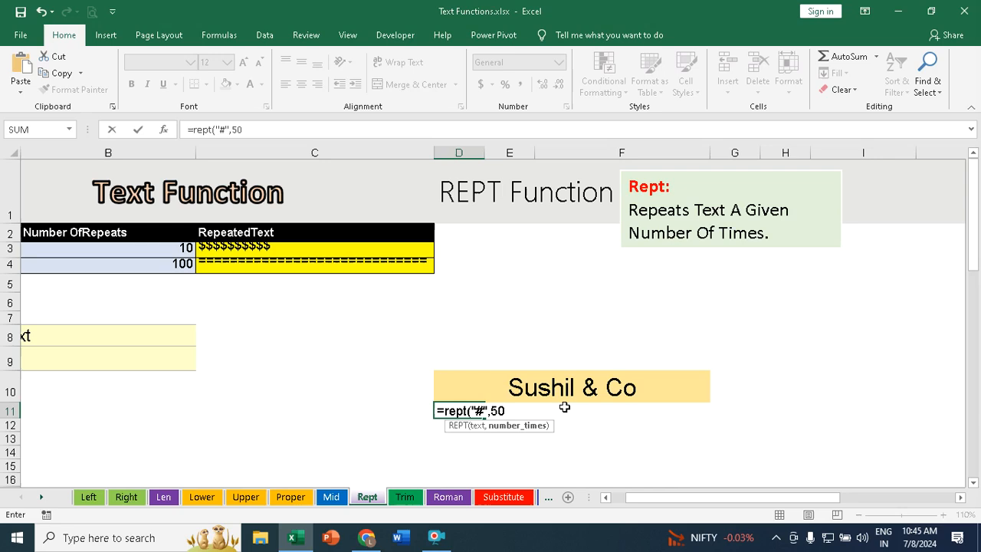
type(")")
key("Return")
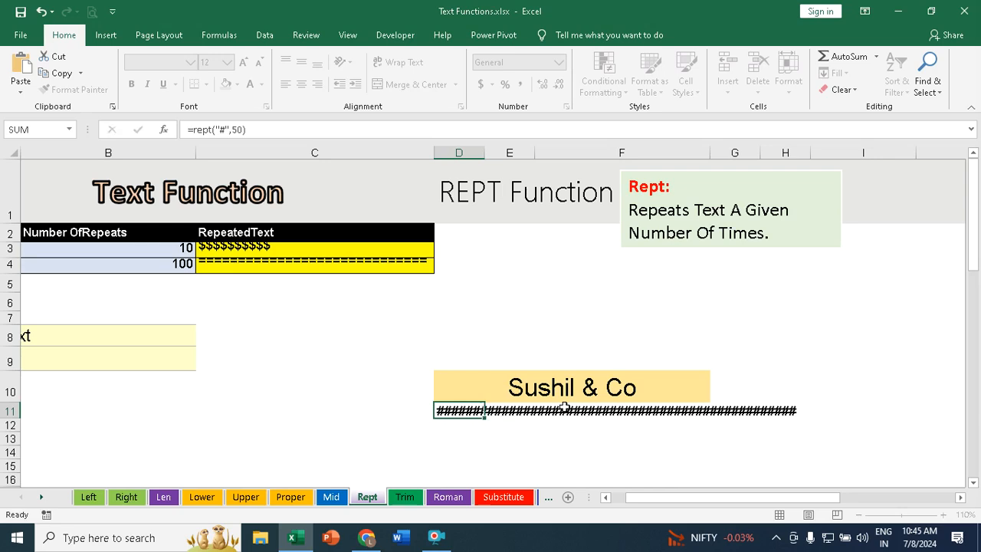
Step: Edit the formula in D11 so it repeats the hash character 40 times
left_click(518, 388)
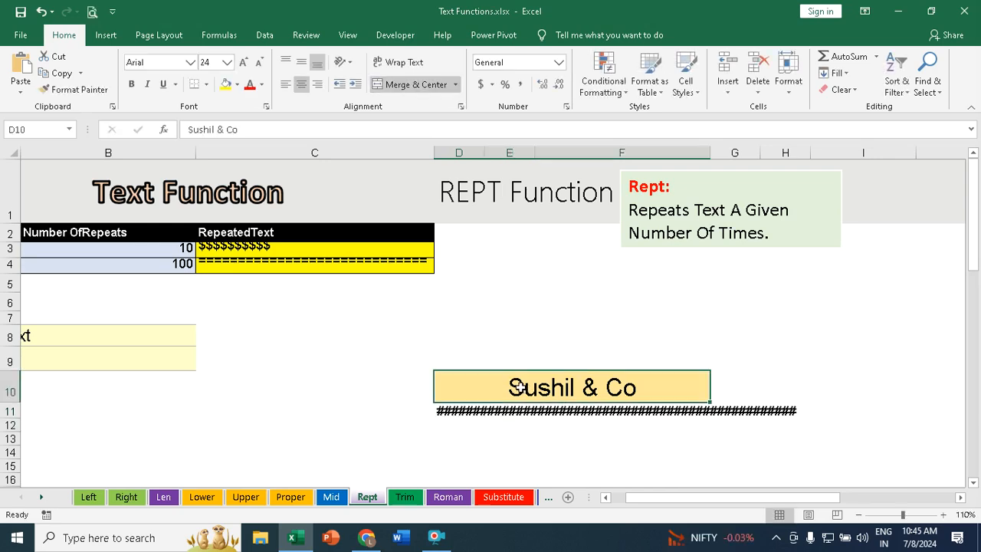
left_click(454, 413)
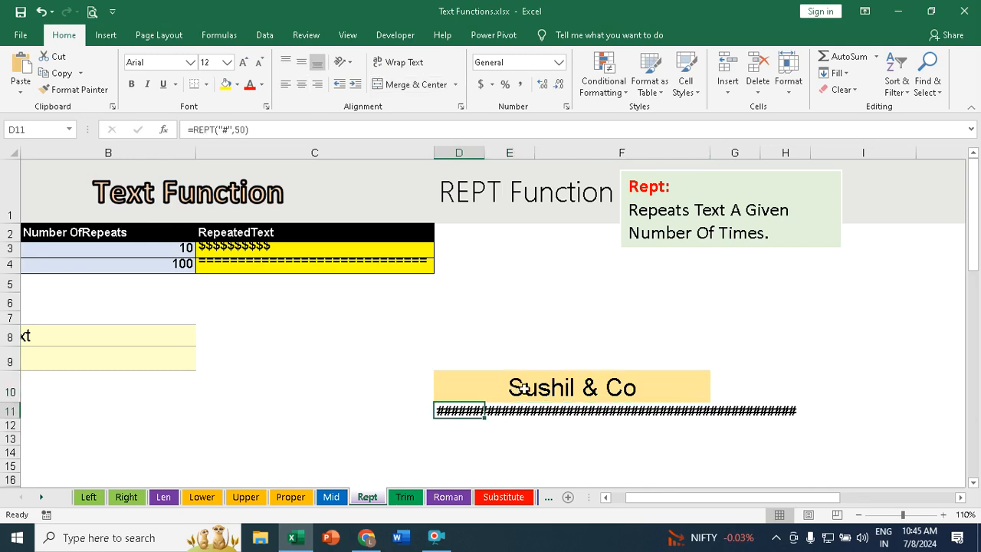
left_click(263, 130)
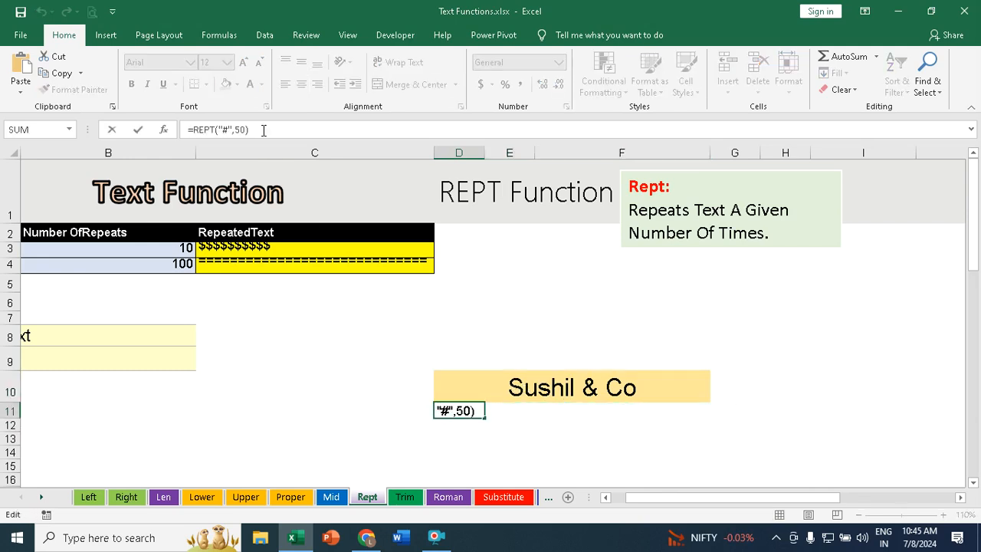
key("BackSpace")
key("BackSpace")
type("40)")
key("Return")
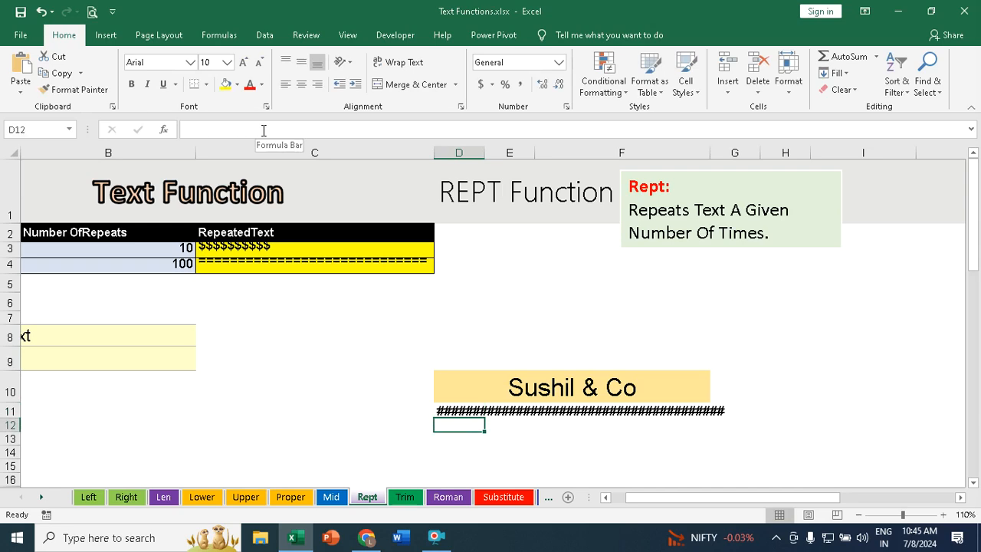
Step: Enter =REPT("|",A21) in B21 to draw a bar sized by the quantity sold
left_click(473, 411)
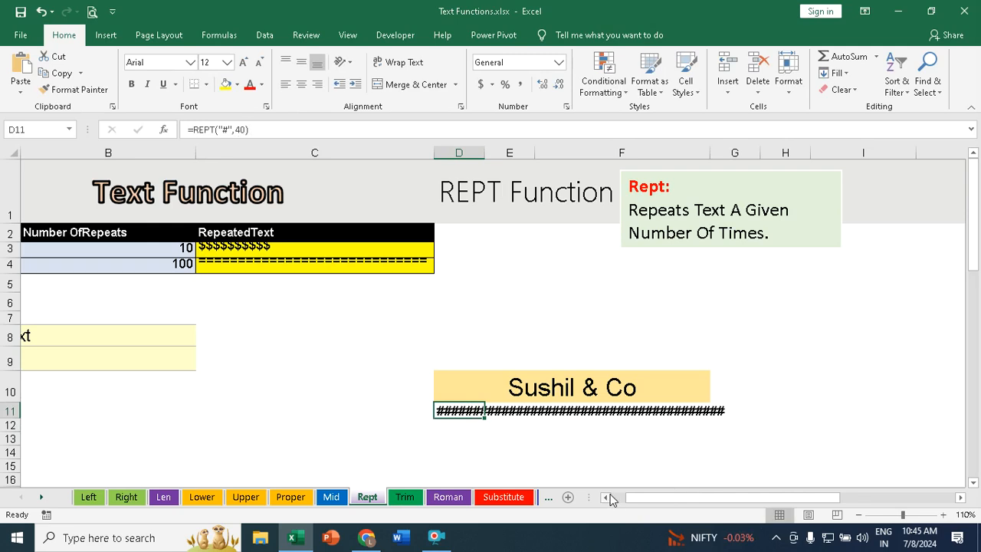
left_click(607, 497)
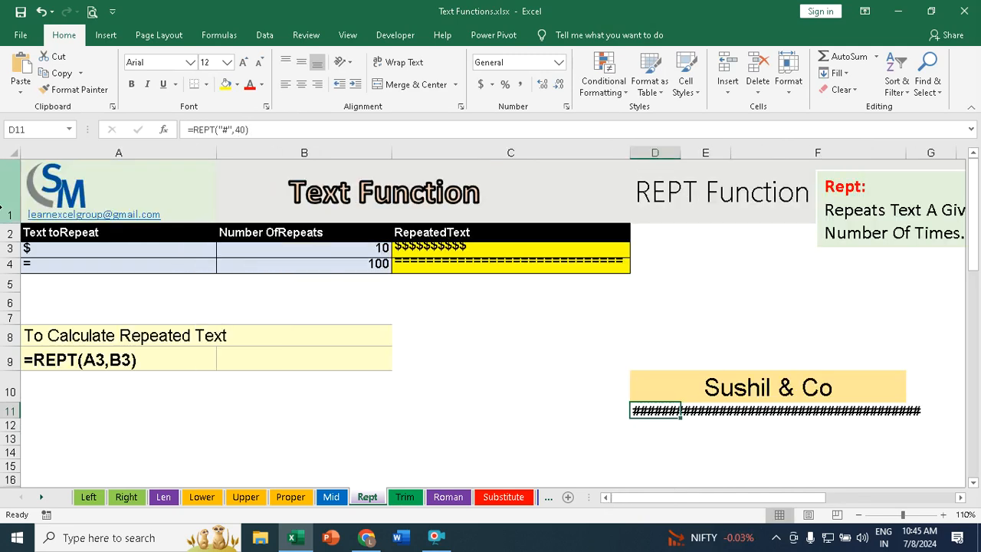
scroll(272, 269, "down", 2)
scroll(272, 269, "down", 1)
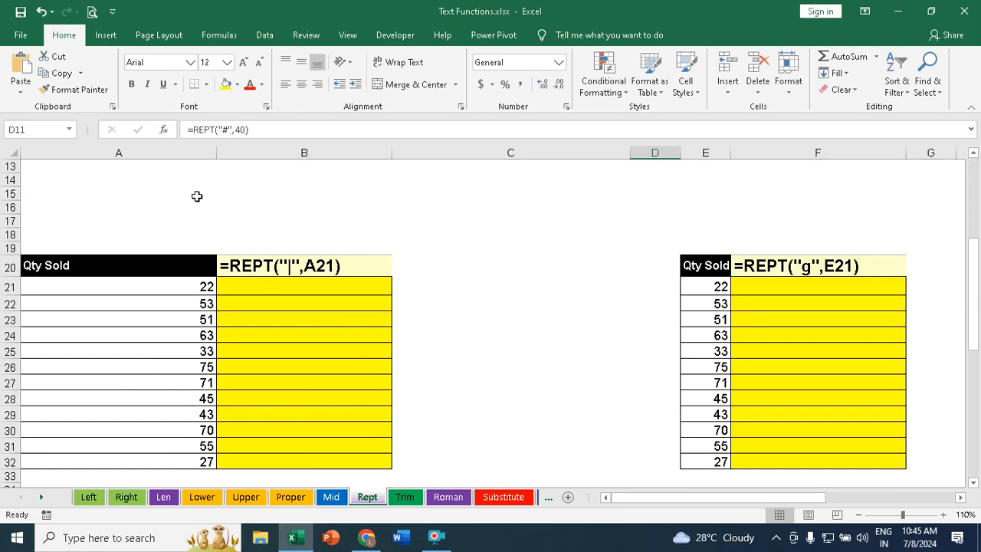
left_click_drag(110, 287, 115, 460)
left_click(285, 288)
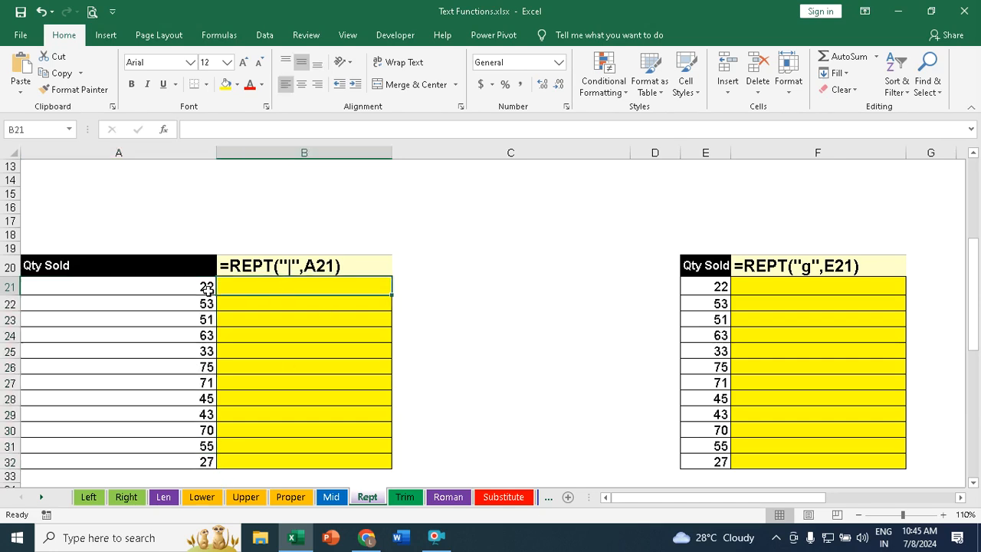
type("=")
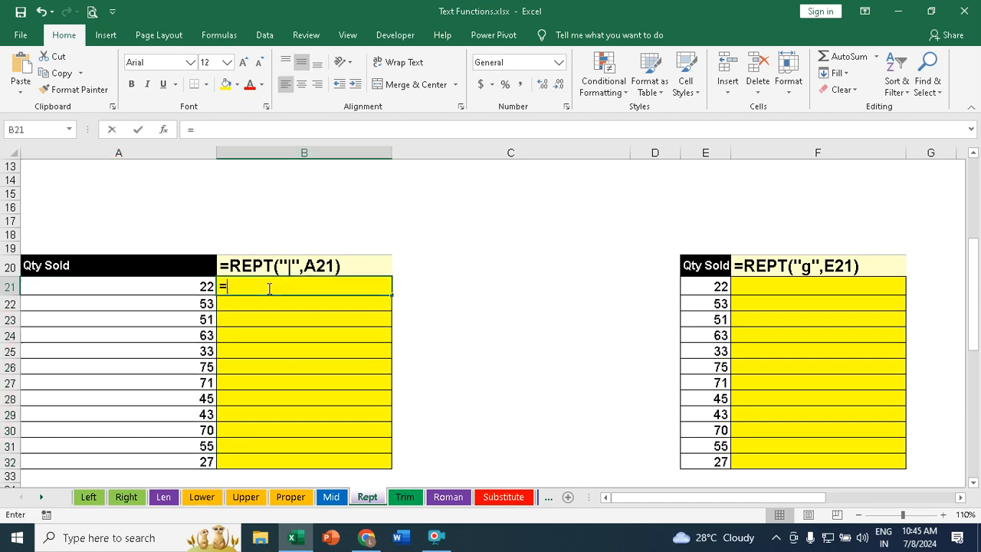
type("rep")
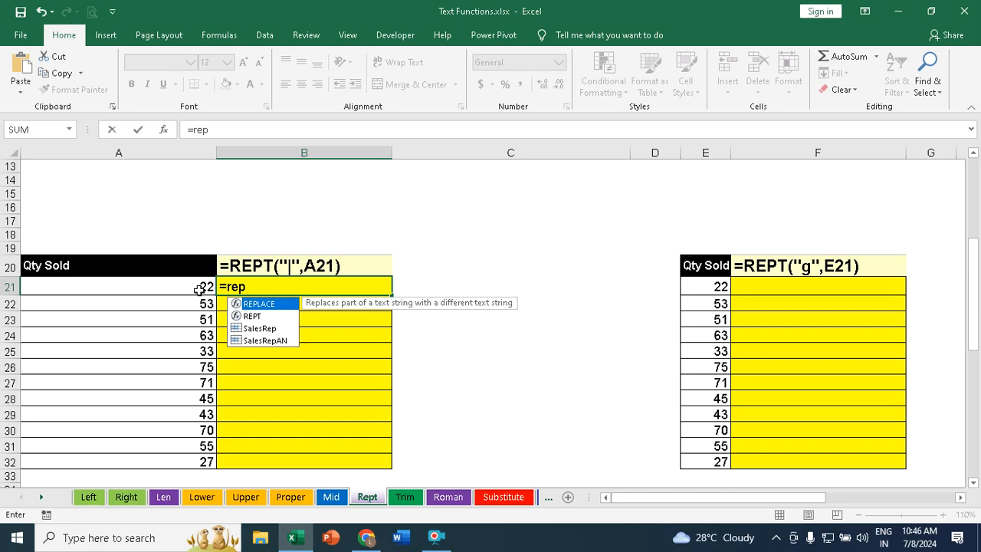
key("Down")
key("Tab")
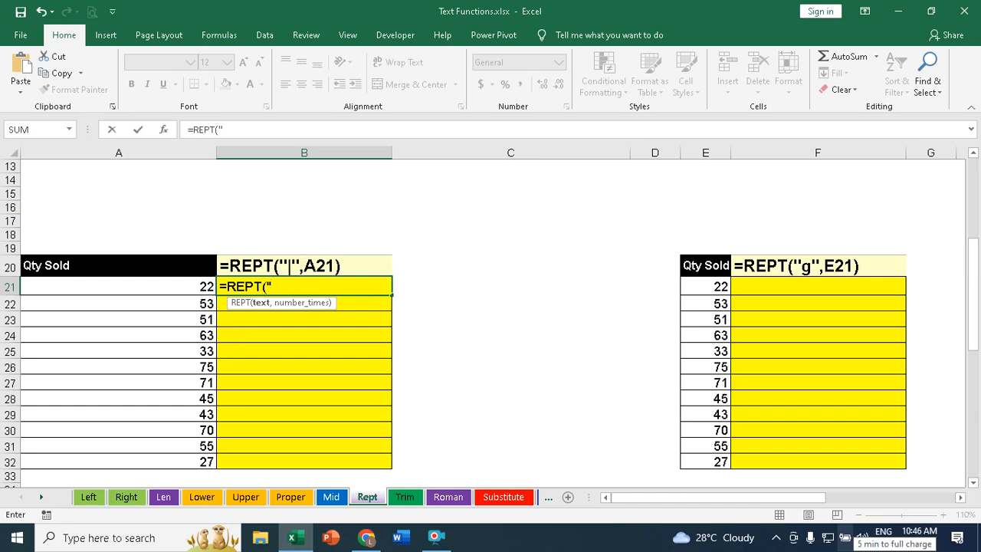
type("|\",")
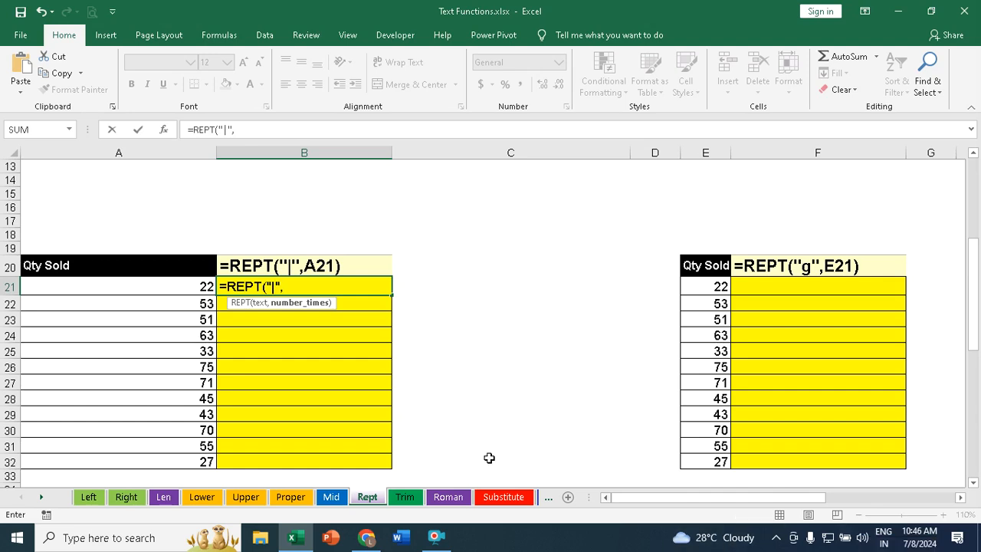
left_click(197, 287)
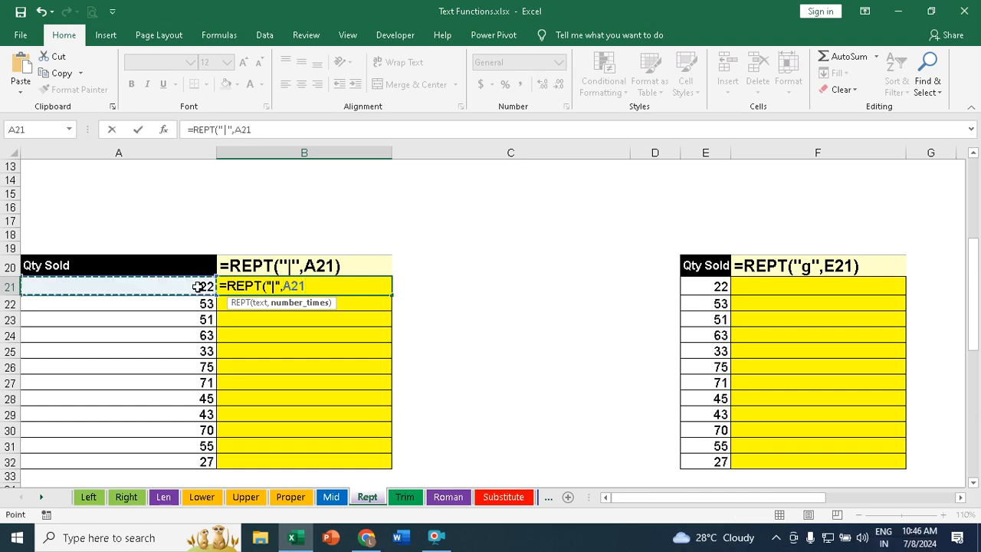
type(")")
key("Return")
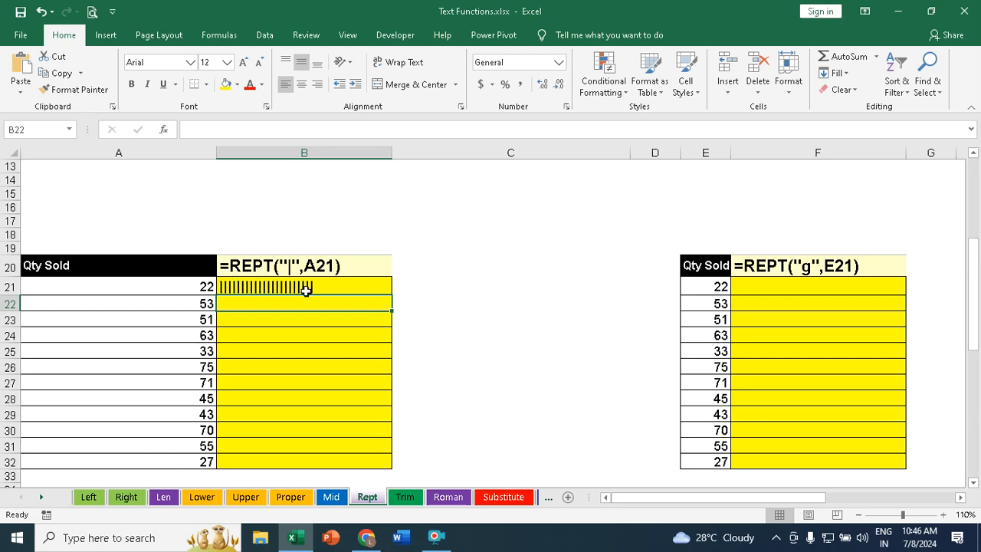
Step: Fill the bar formula from B21 down to B32
left_click(234, 286)
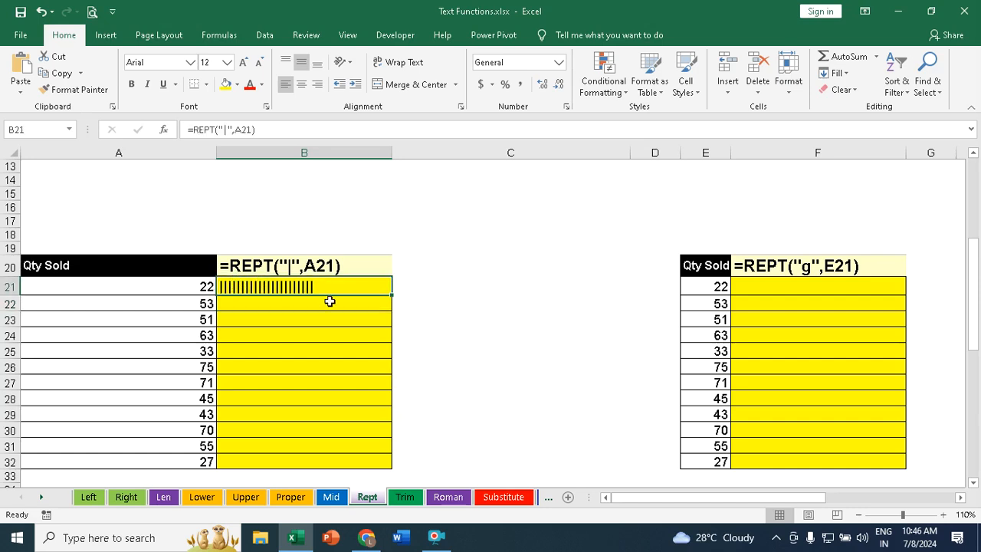
double_click(391, 294)
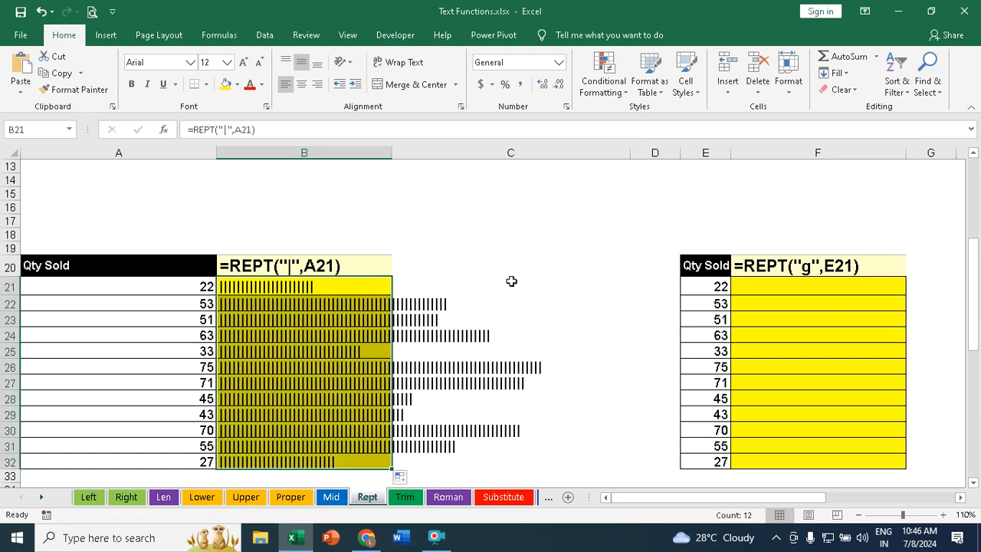
scroll(478, 292, "down", 2)
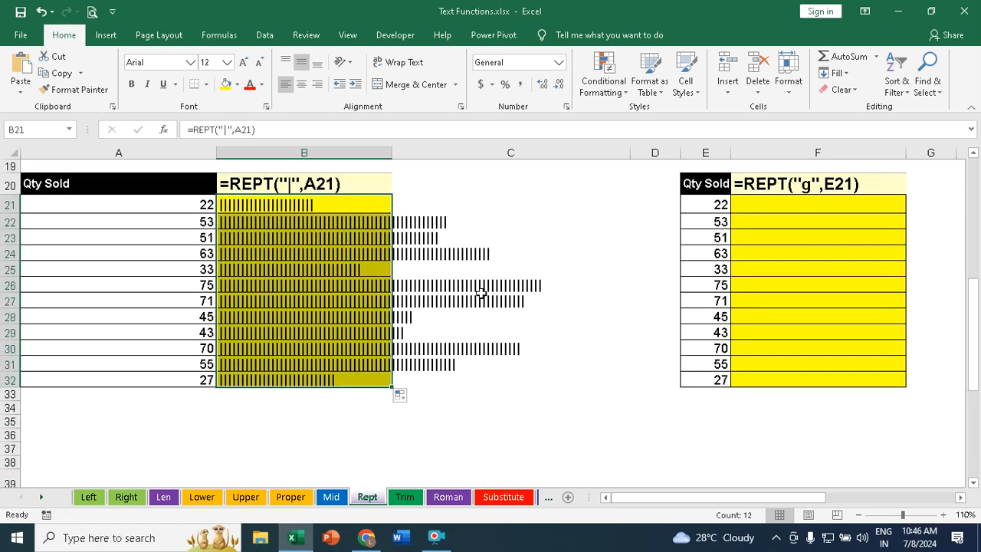
scroll(480, 293, "up", 2)
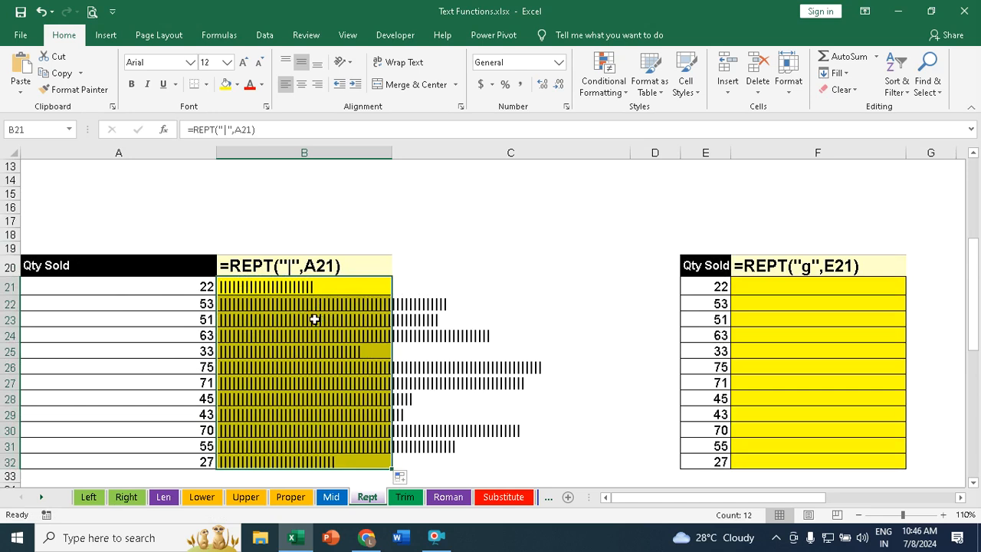
Step: Enter =REPT("g",E21) in F21 and fill it down to F32
left_click(745, 292)
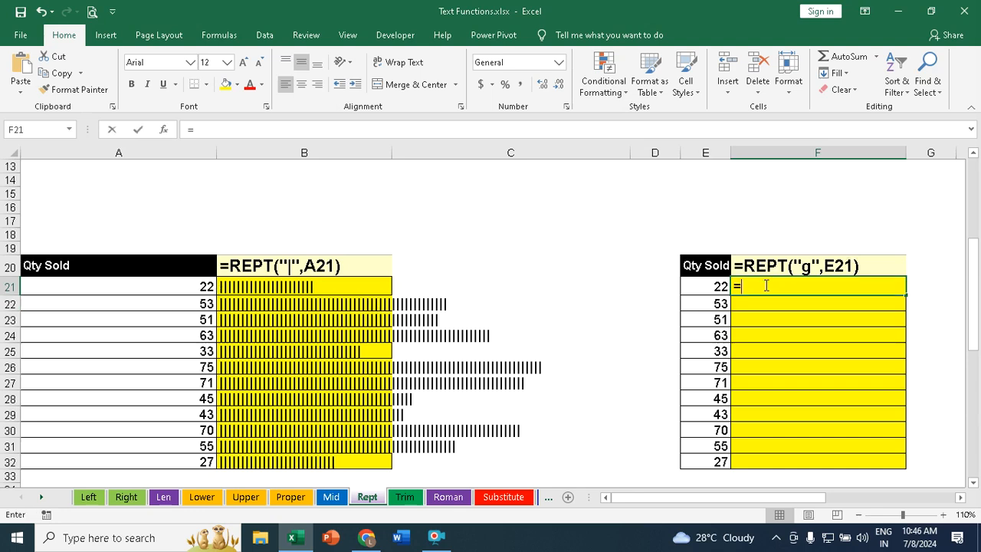
type("=rept")
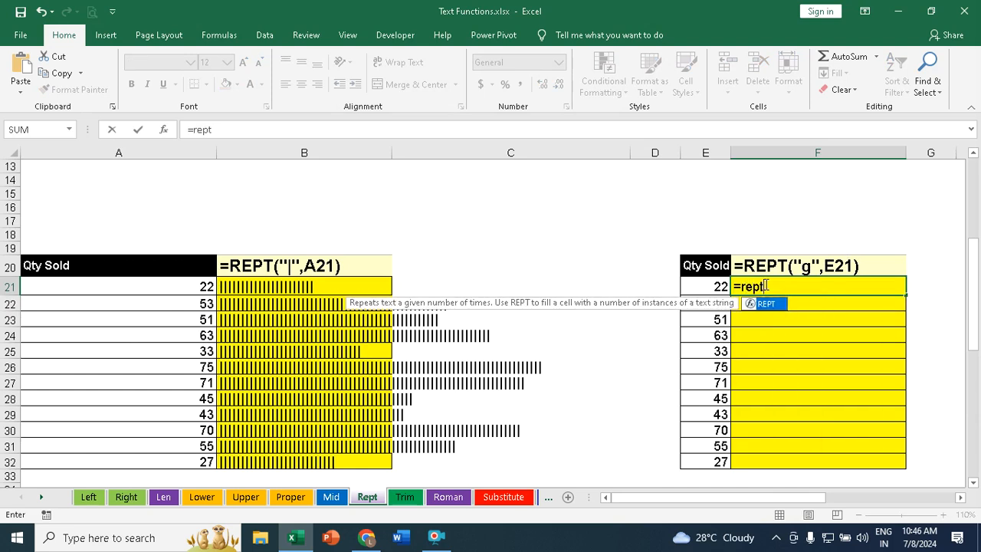
key("Tab")
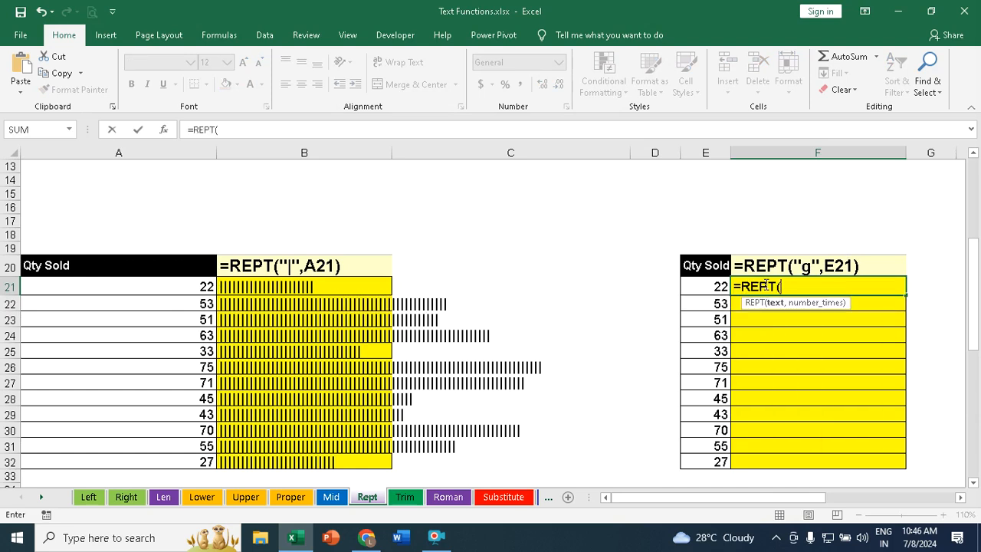
type("\"g")
type(",")
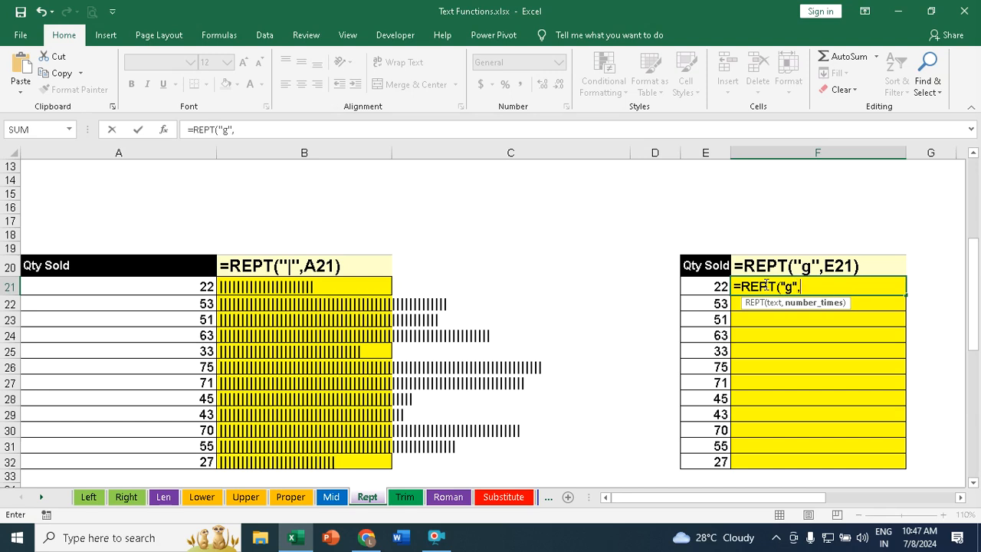
left_click(712, 286)
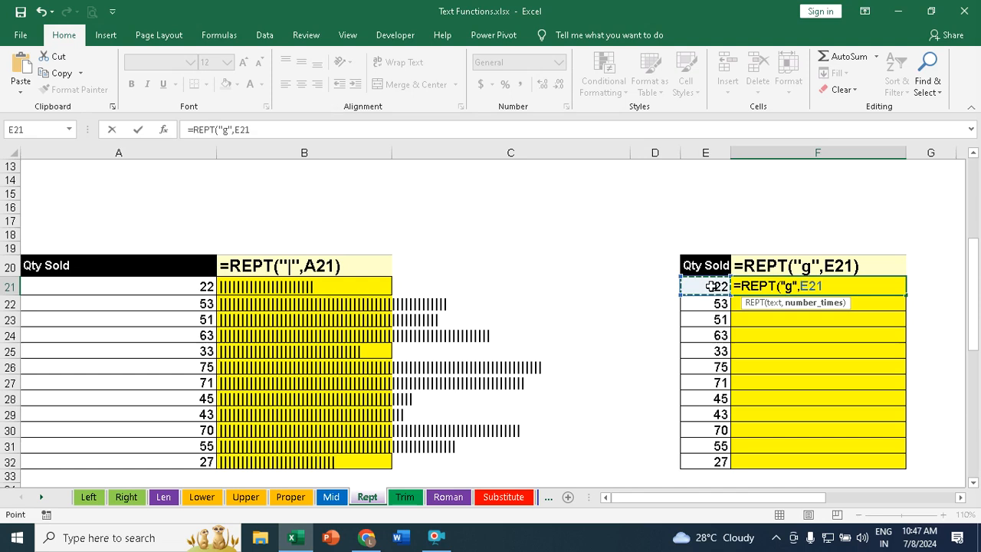
type(")")
key("ctrl+Return")
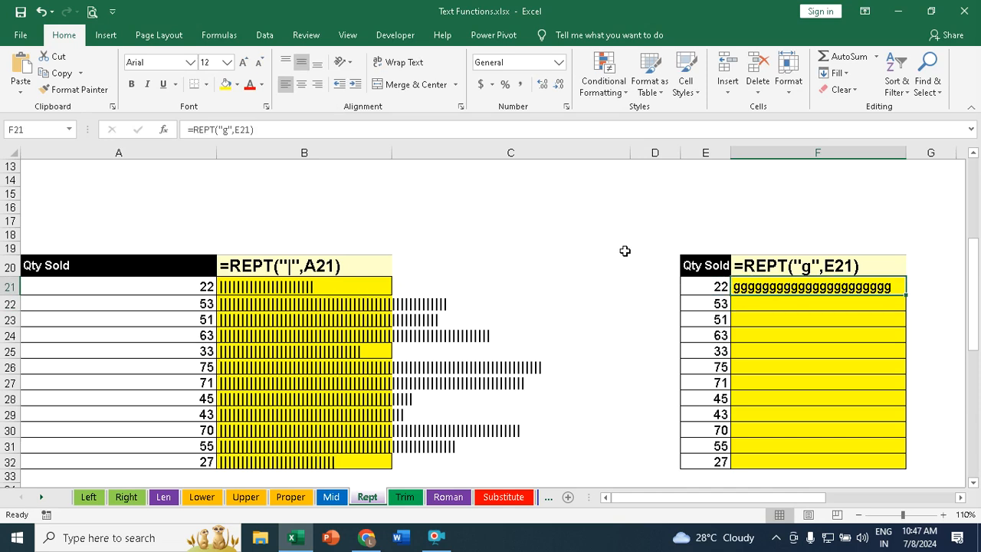
double_click(907, 298)
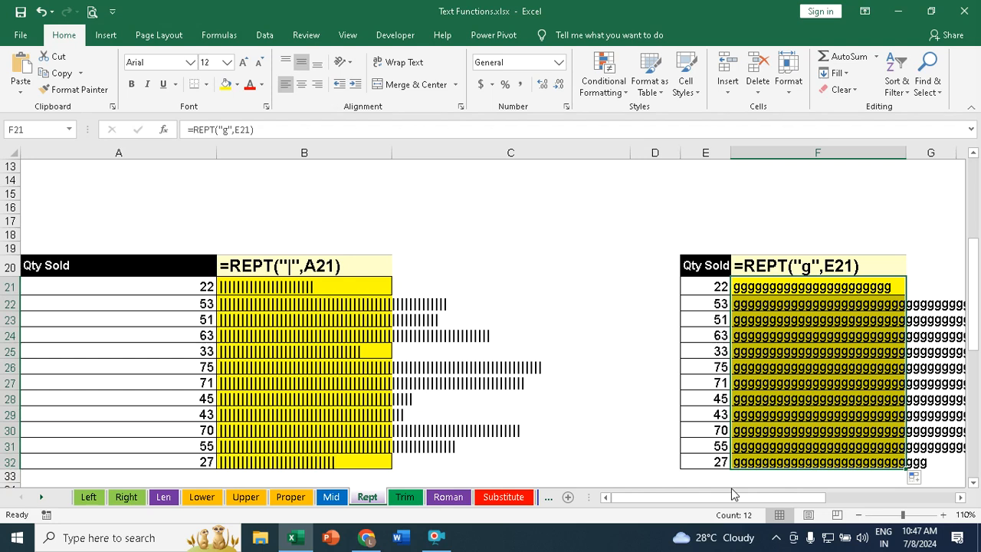
Step: Set the font of the selected F21:F32 bars to Webdings
left_click(145, 62)
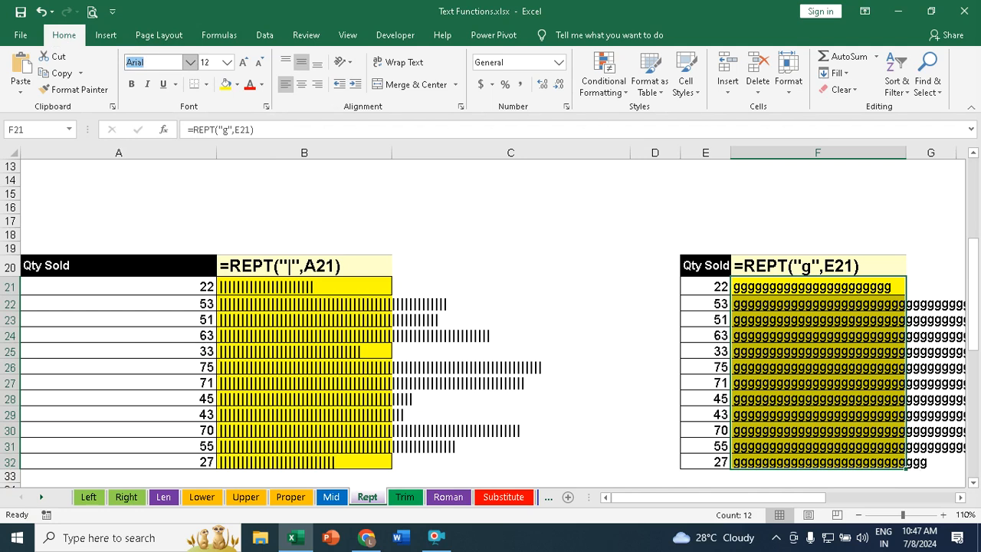
type("Webdings")
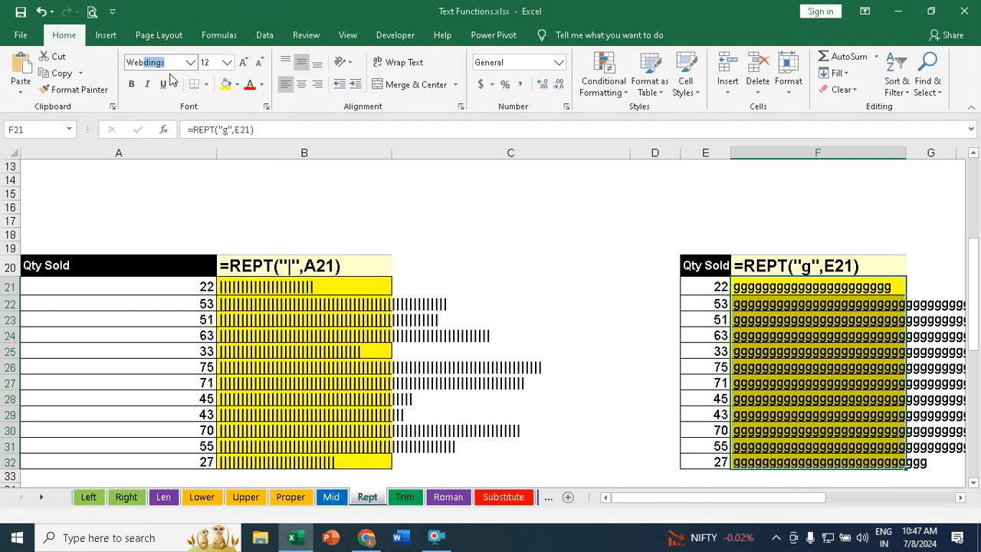
key("Return")
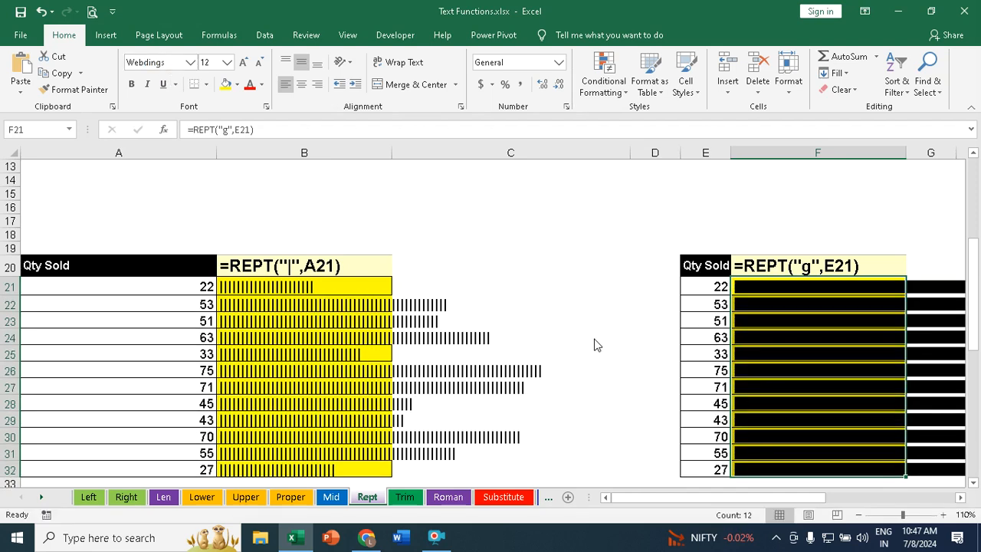
left_click(858, 515)
left_click(858, 515)
left_click(859, 515)
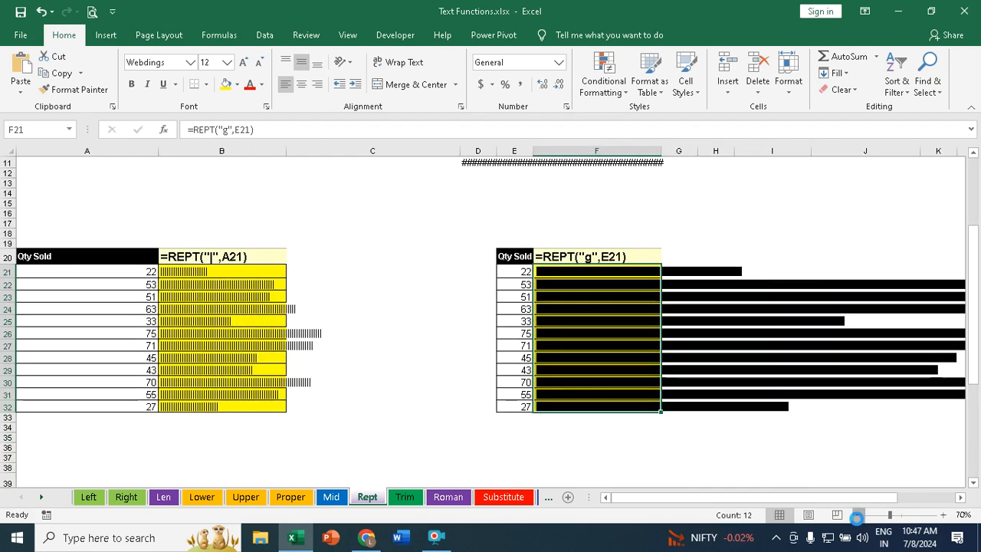
left_click(859, 515)
left_click(328, 436)
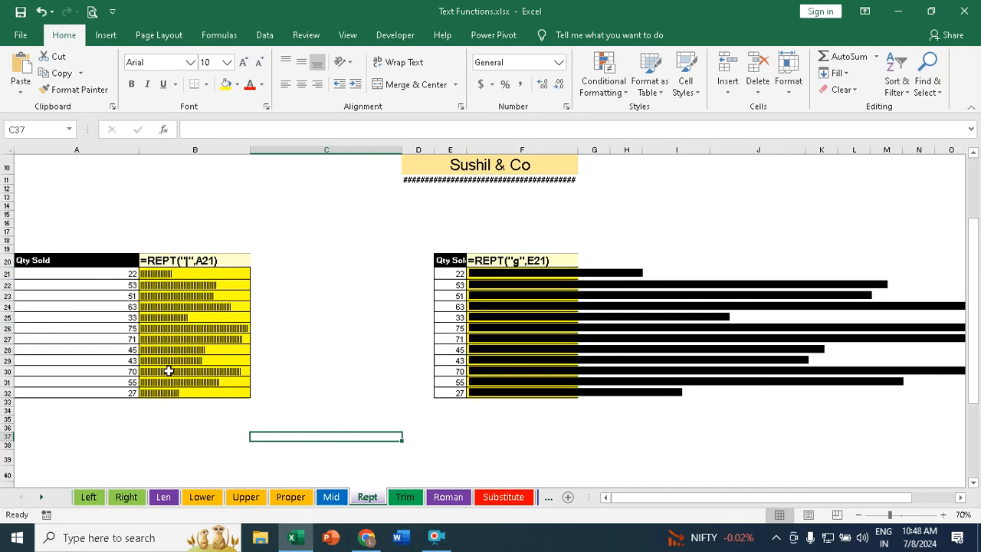
left_click(476, 273)
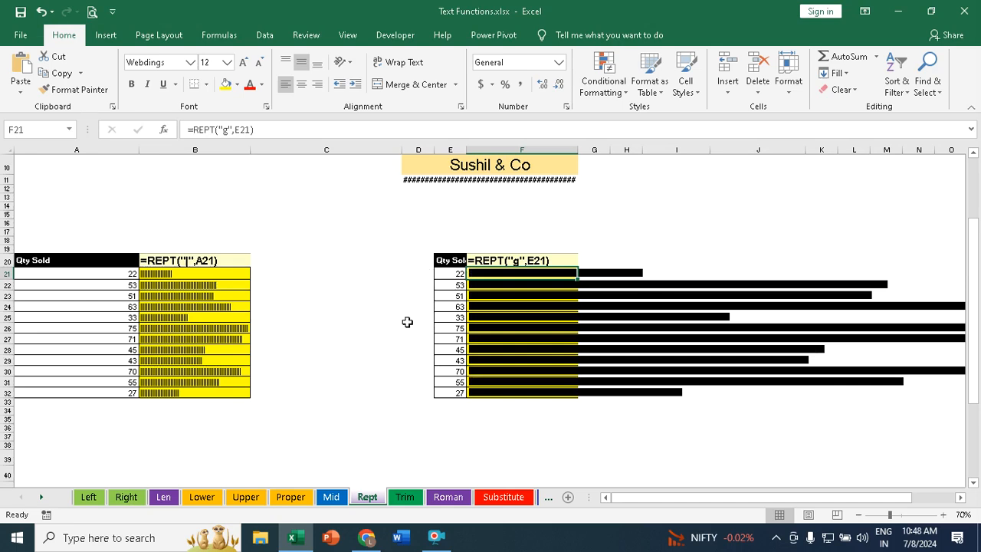
Step: On the Trim sheet, enter =TRIM(A3) in B3 and fill it down to B6
left_click(406, 497)
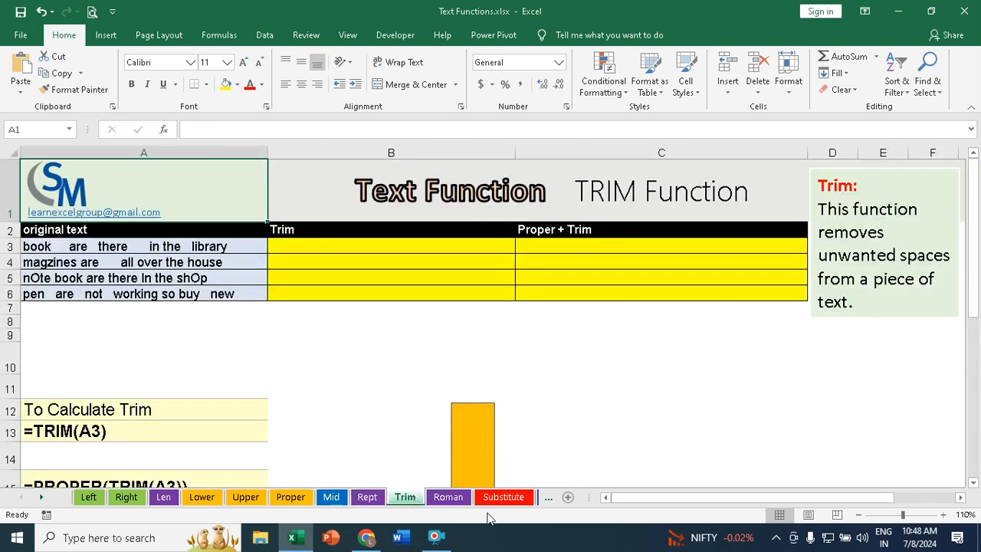
left_click(56, 247)
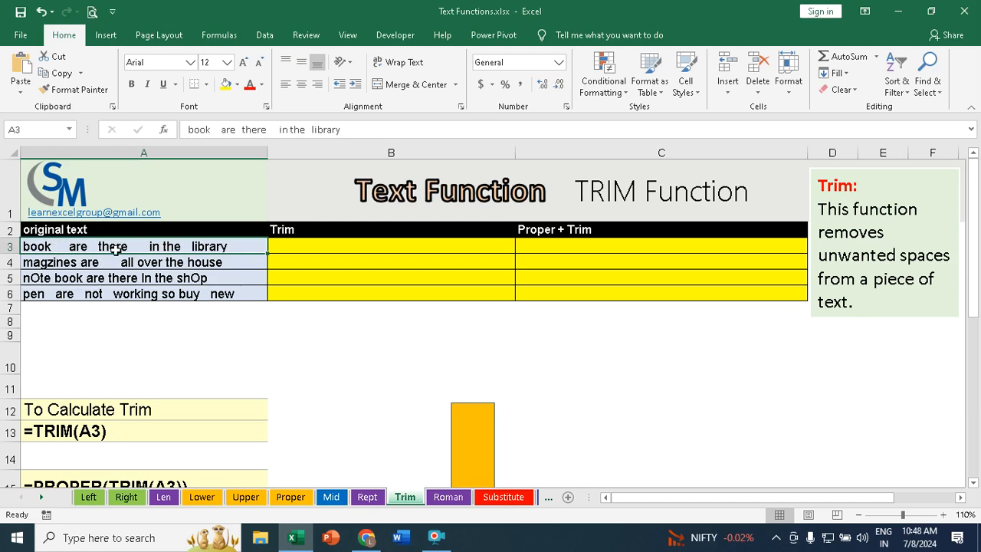
left_click(360, 245)
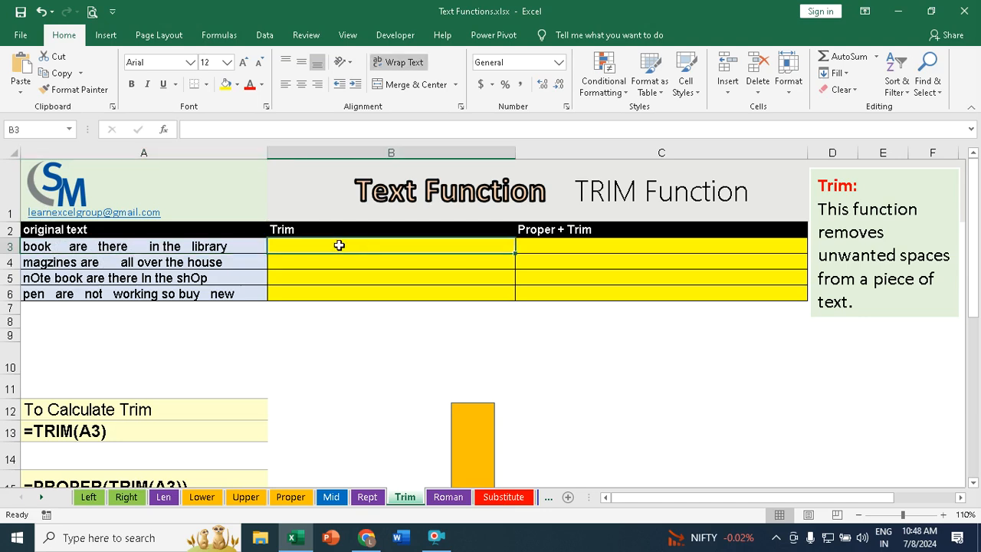
type("=t")
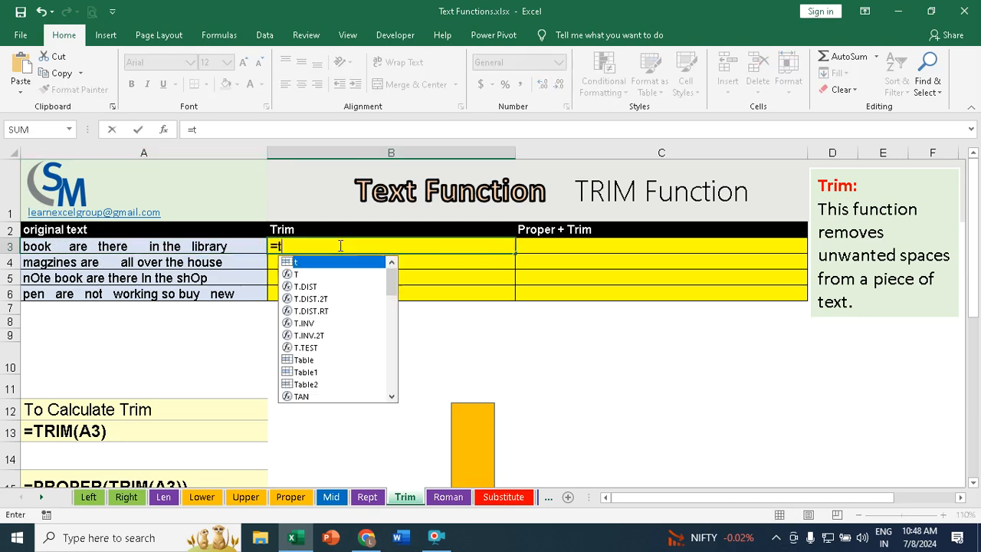
type("rim")
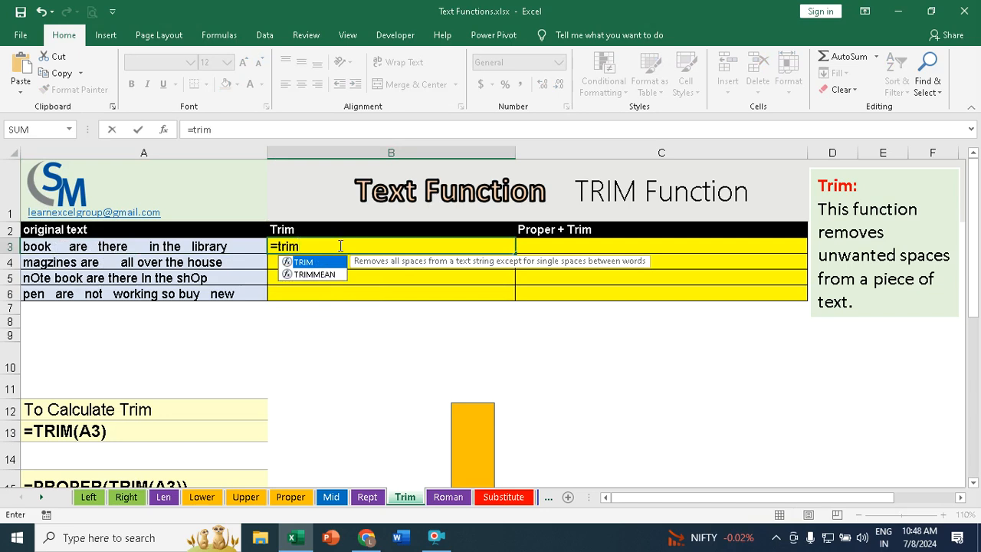
key("Tab")
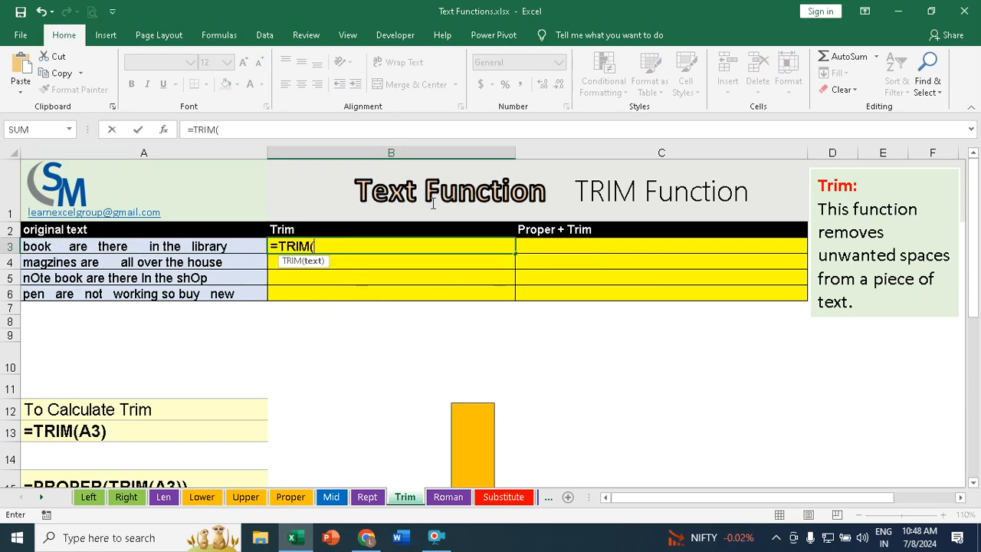
left_click(61, 246)
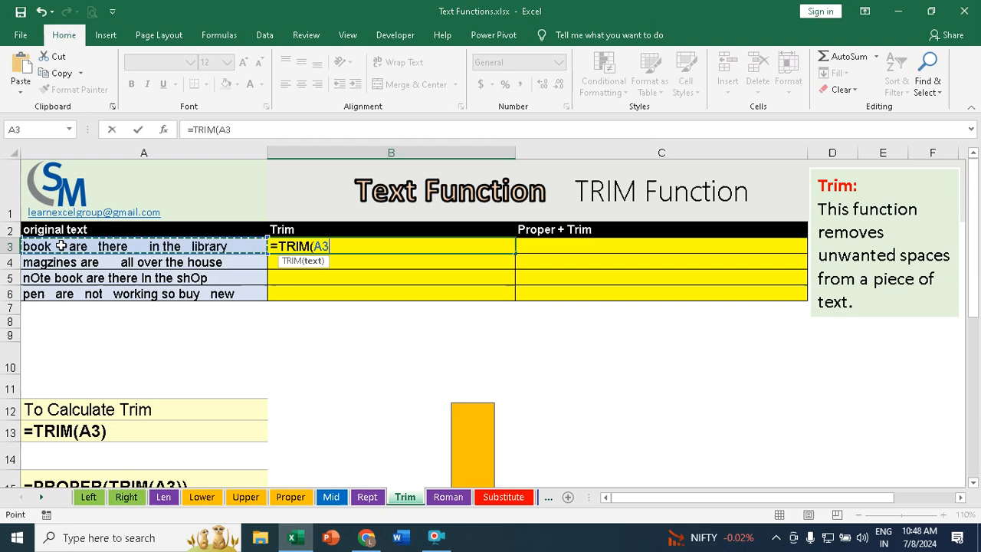
type(")")
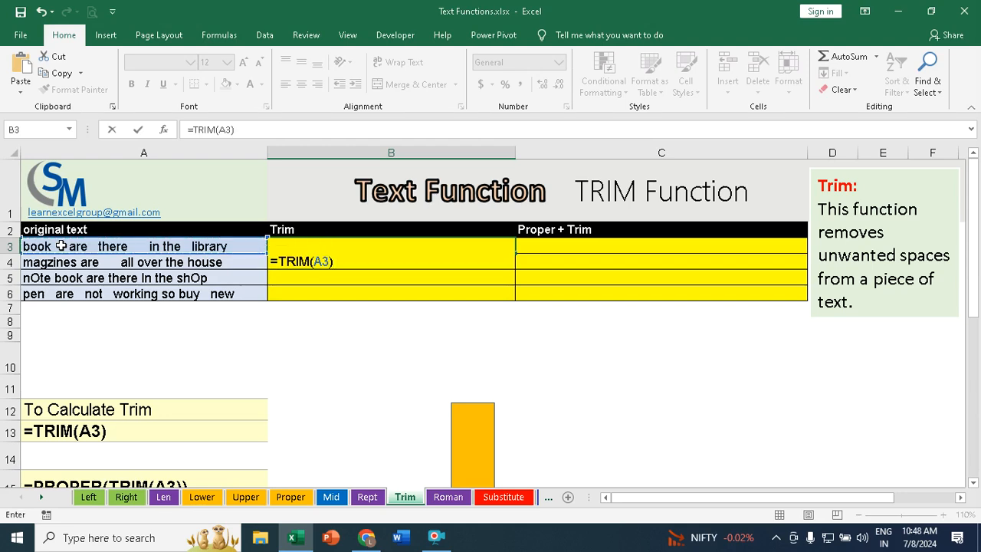
key("Return")
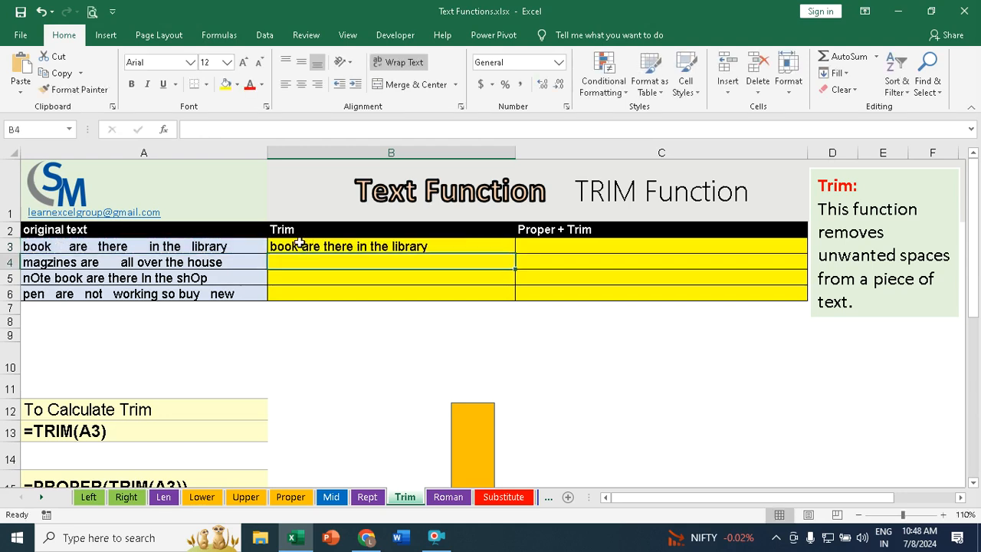
left_click(298, 243)
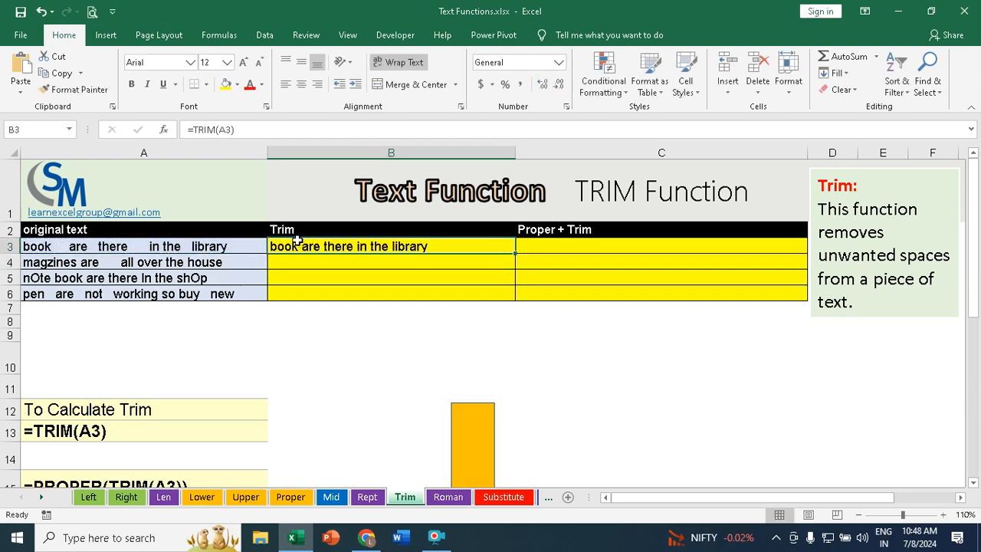
double_click(515, 253)
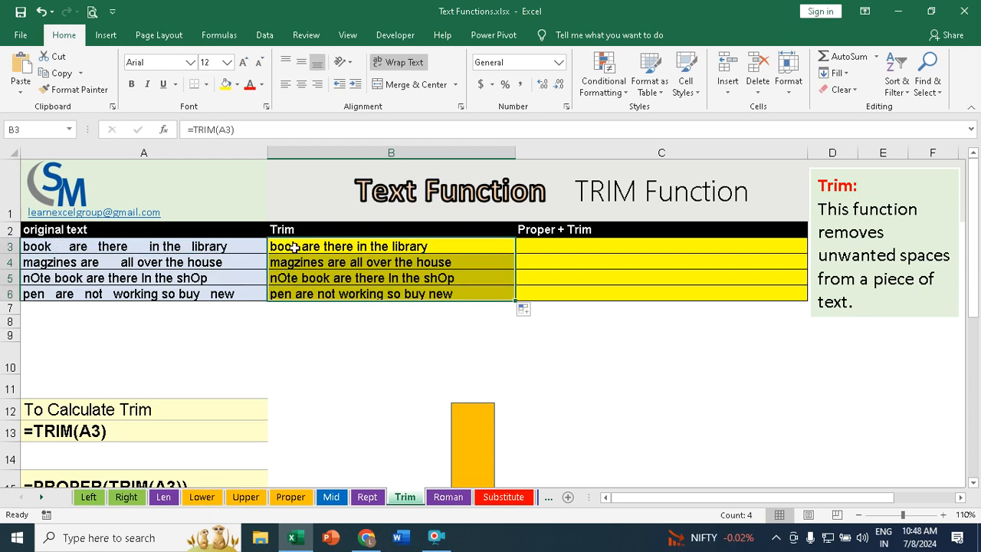
Step: Enter =PROPER(TRIM(A3)) in C3 and fill it down to C6
left_click(538, 250)
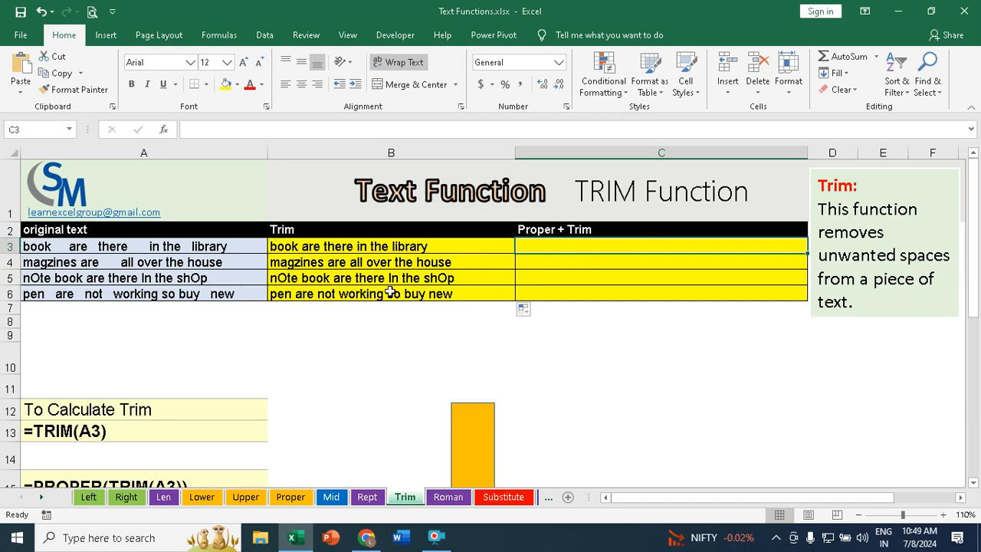
type("=pr")
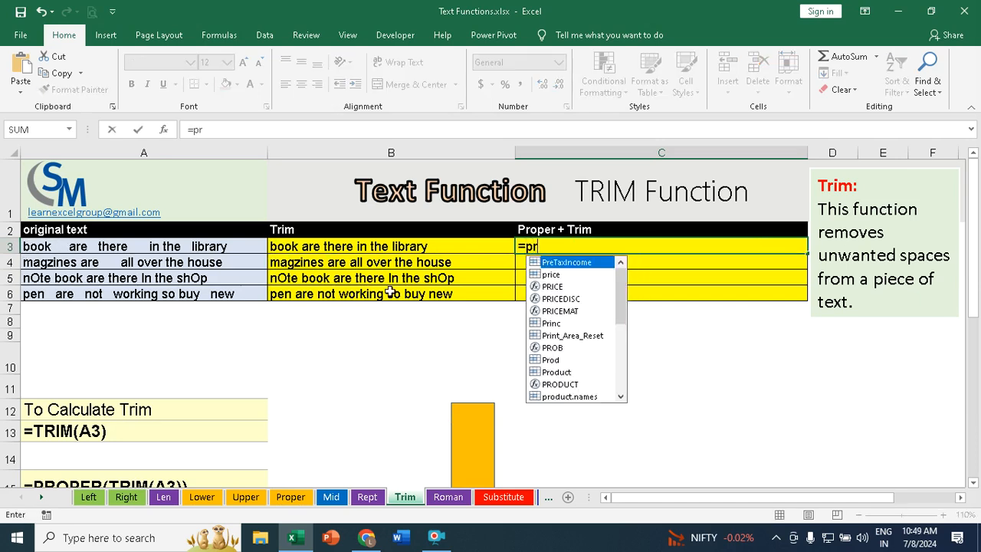
type("oper")
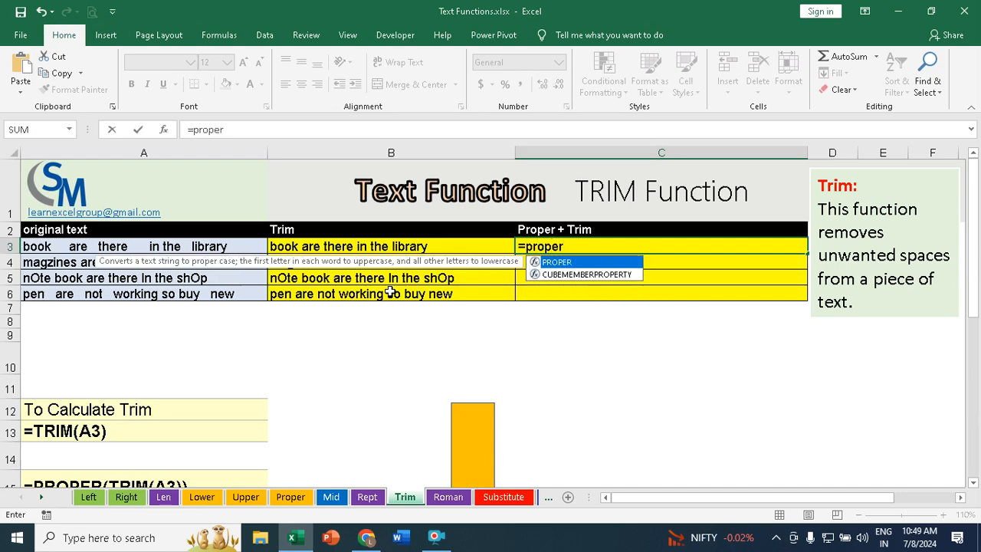
key("Tab")
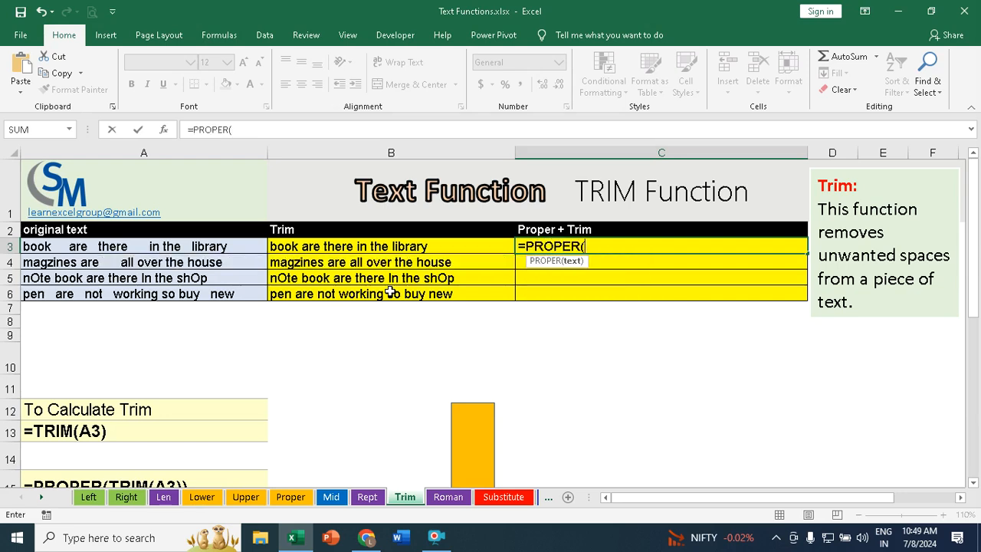
type("trim")
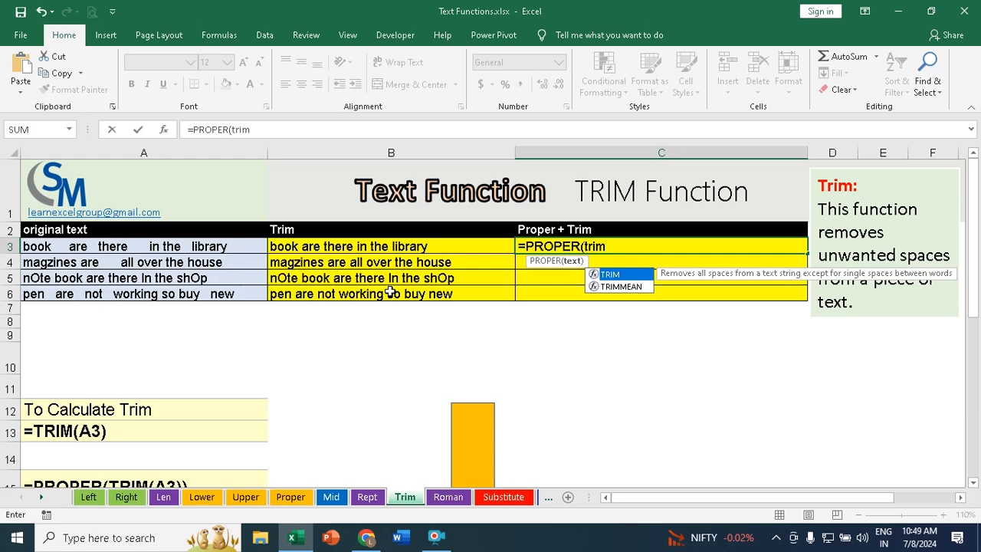
key("Tab")
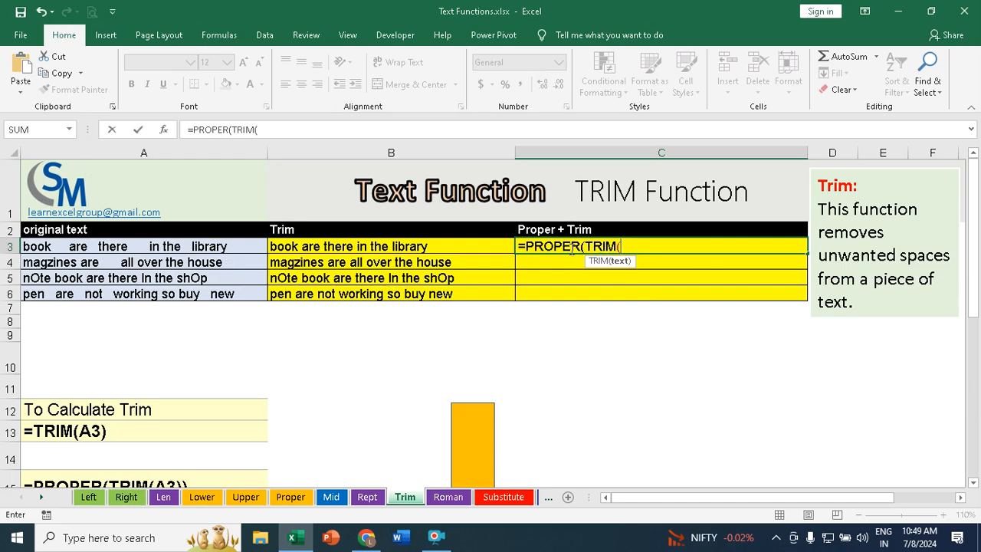
left_click(77, 246)
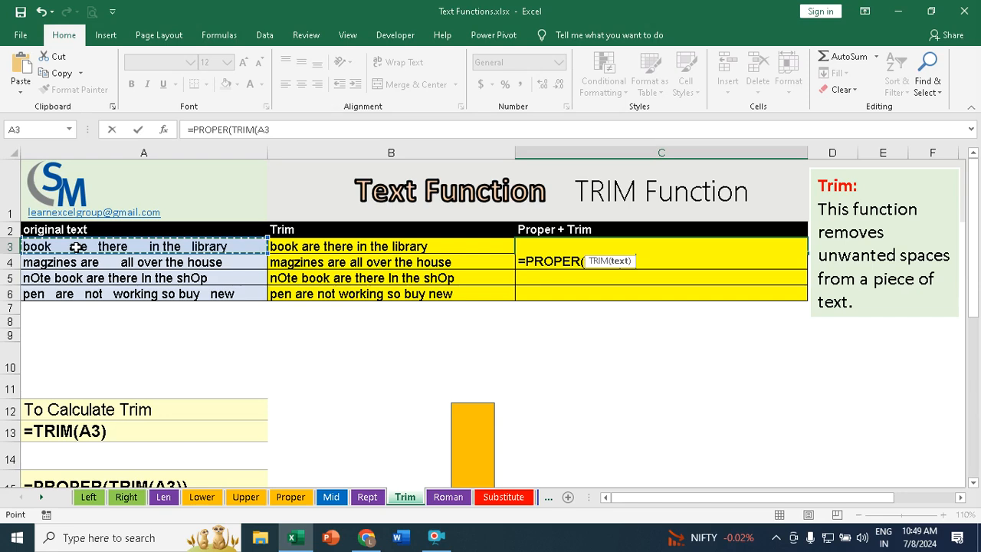
type("))")
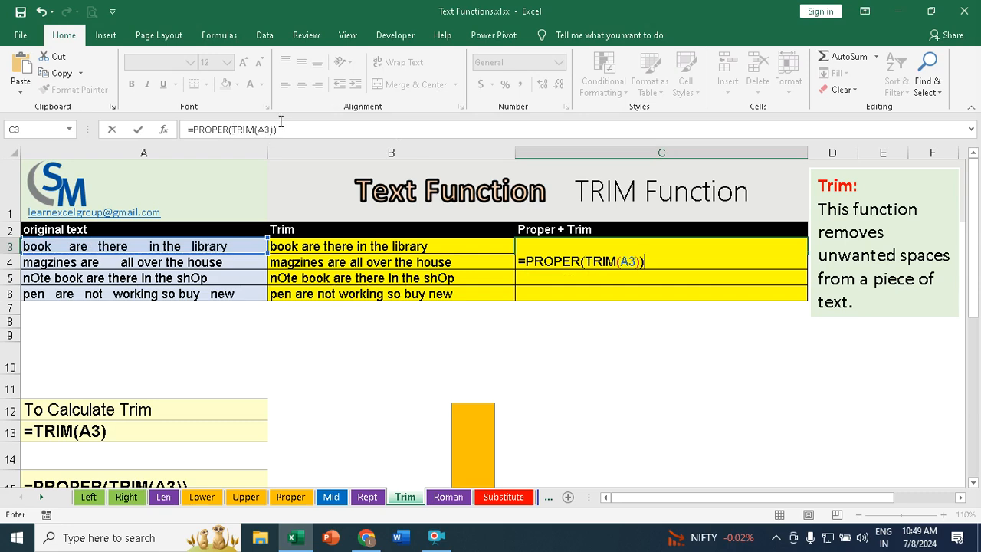
key("Return")
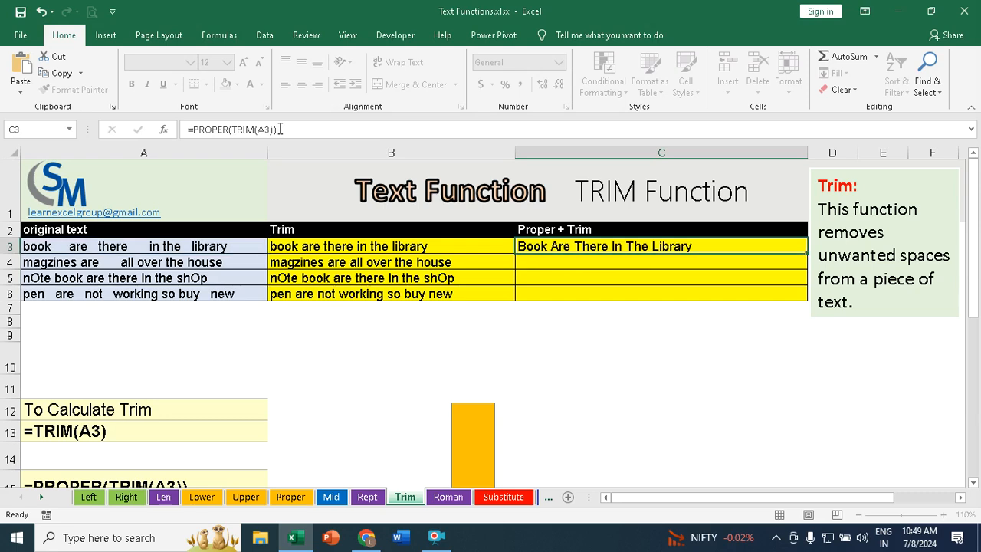
left_click(713, 243)
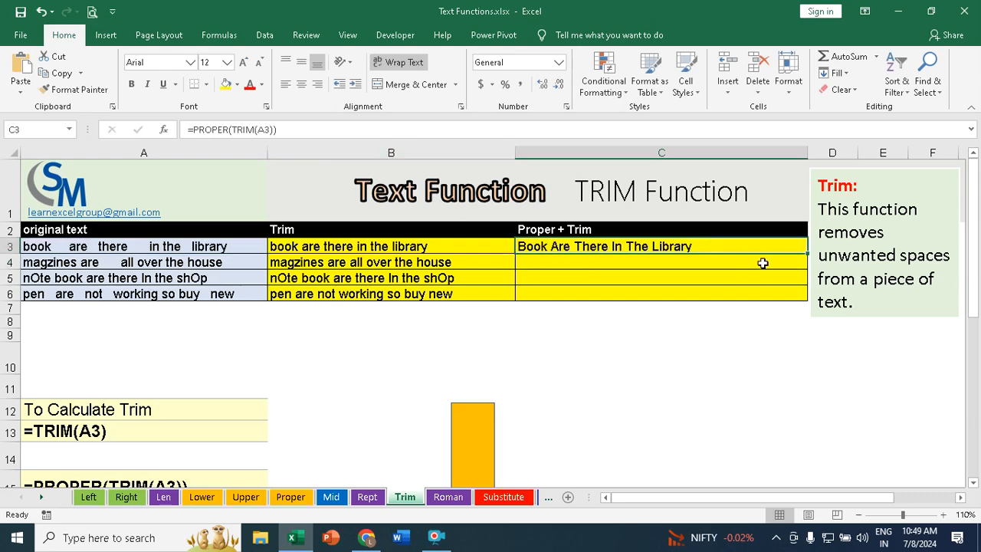
double_click(805, 252)
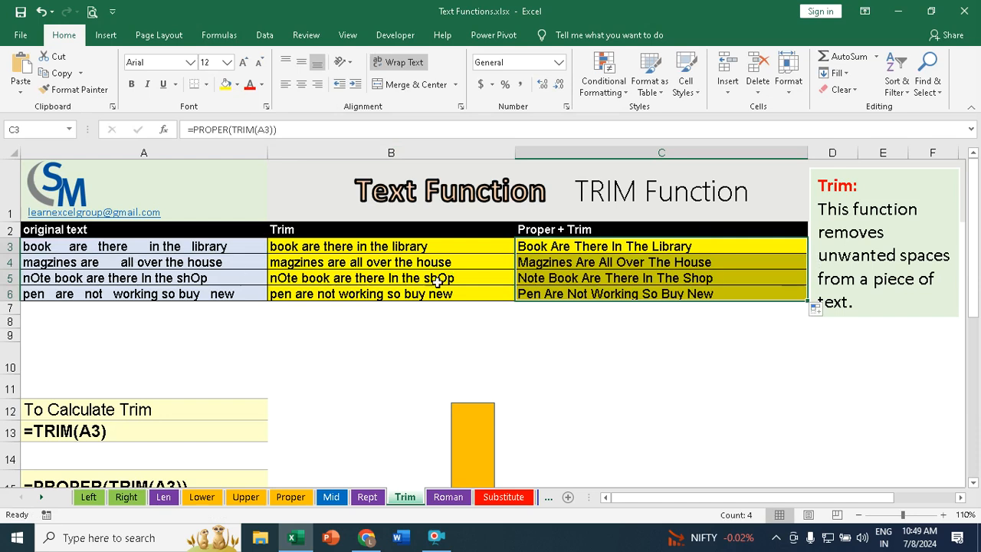
Step: Enter =LEN(A21) in B21 beside the phone numbers and fill it down to B28
scroll(424, 277, "down", 2)
scroll(424, 277, "down", 4)
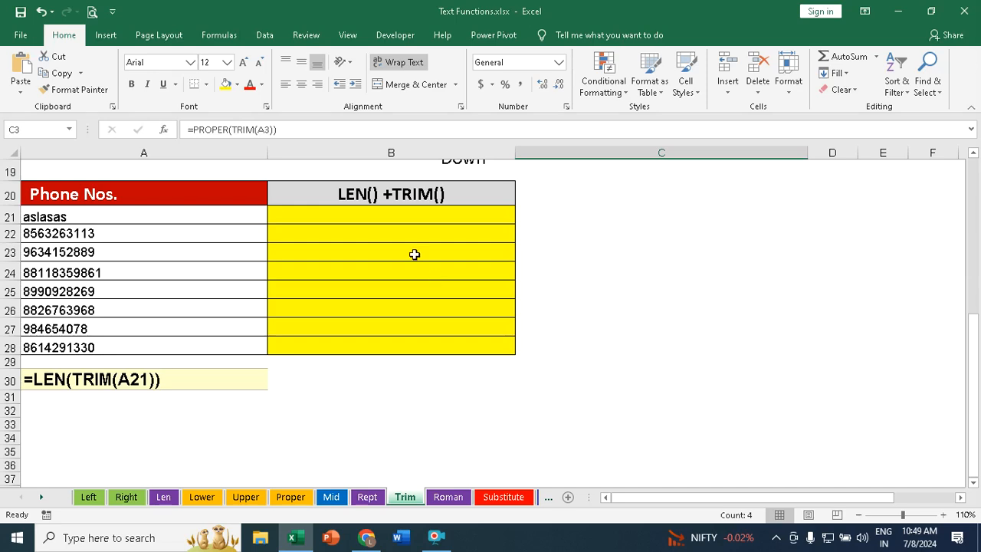
left_click(310, 224)
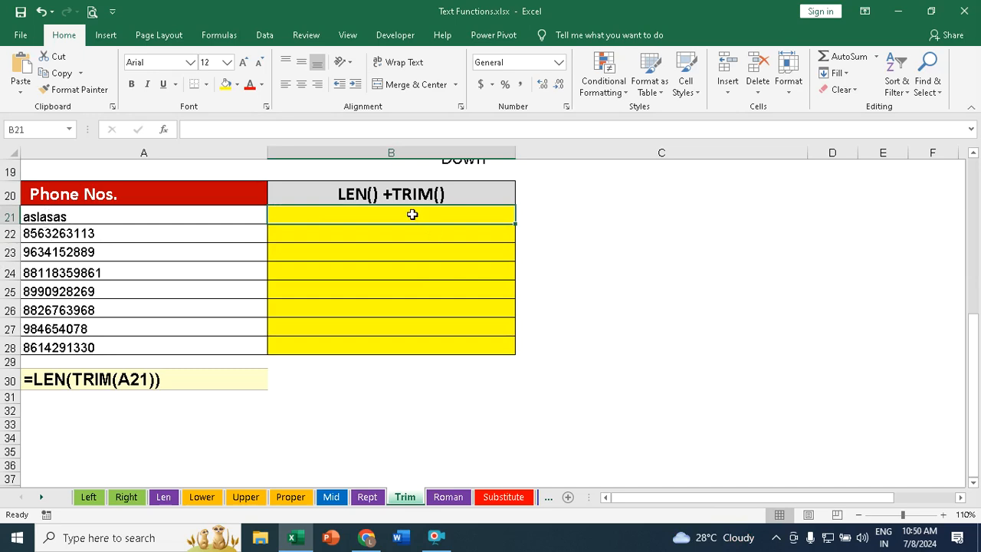
type("=len")
key("Tab")
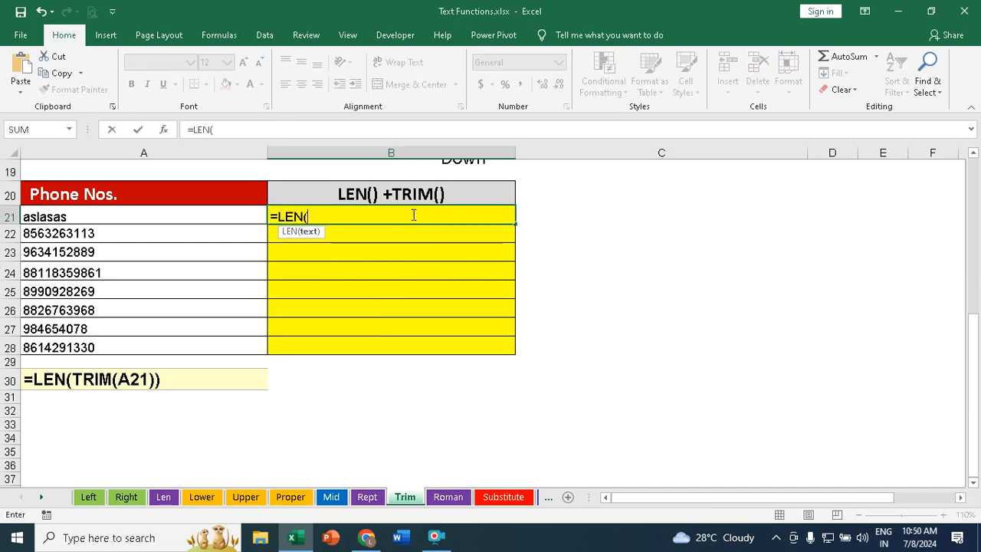
left_click(56, 218)
type(")")
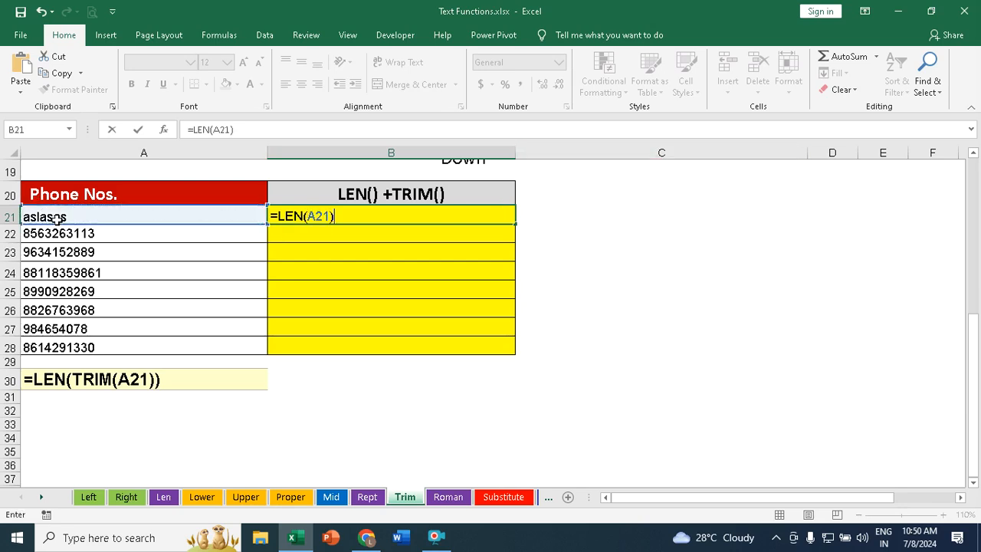
key("Return")
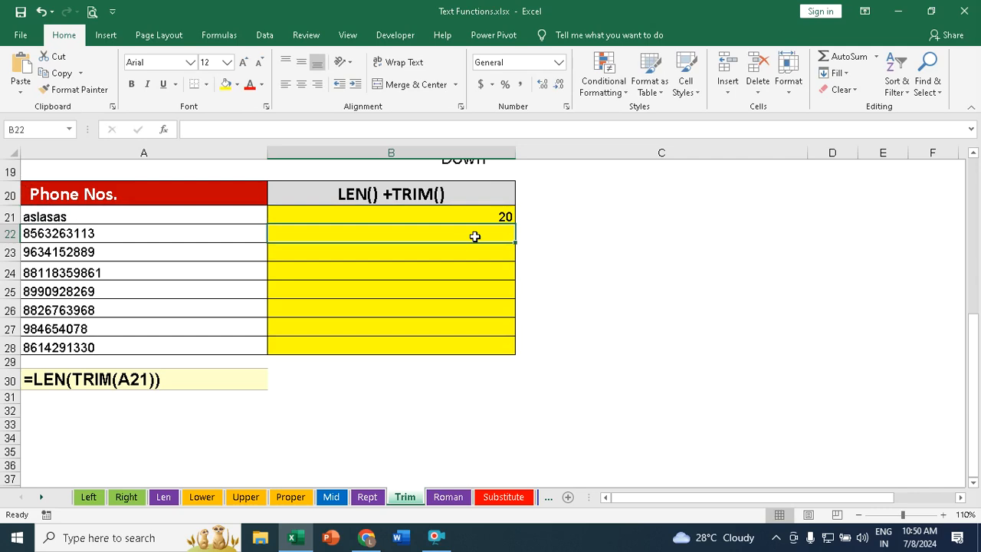
left_click(505, 218)
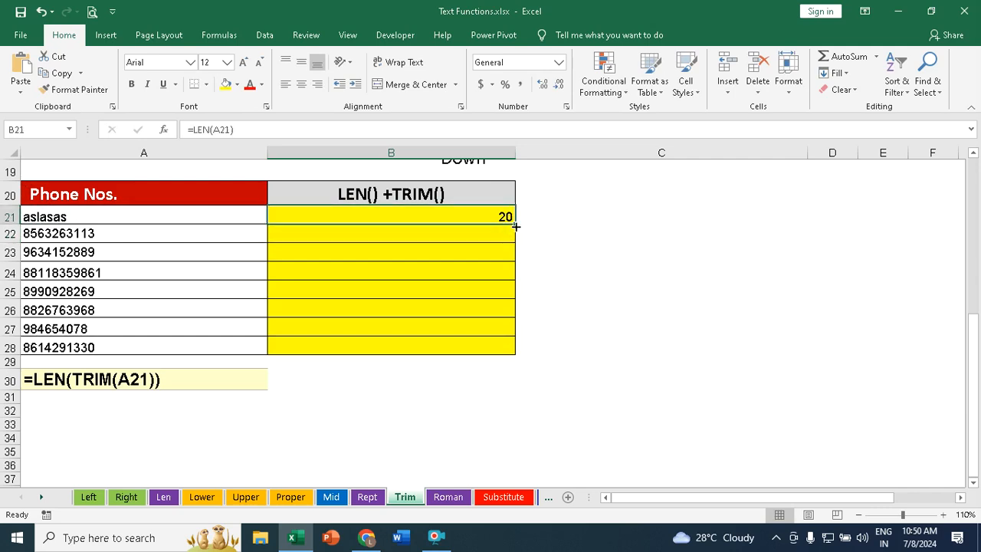
double_click(512, 226)
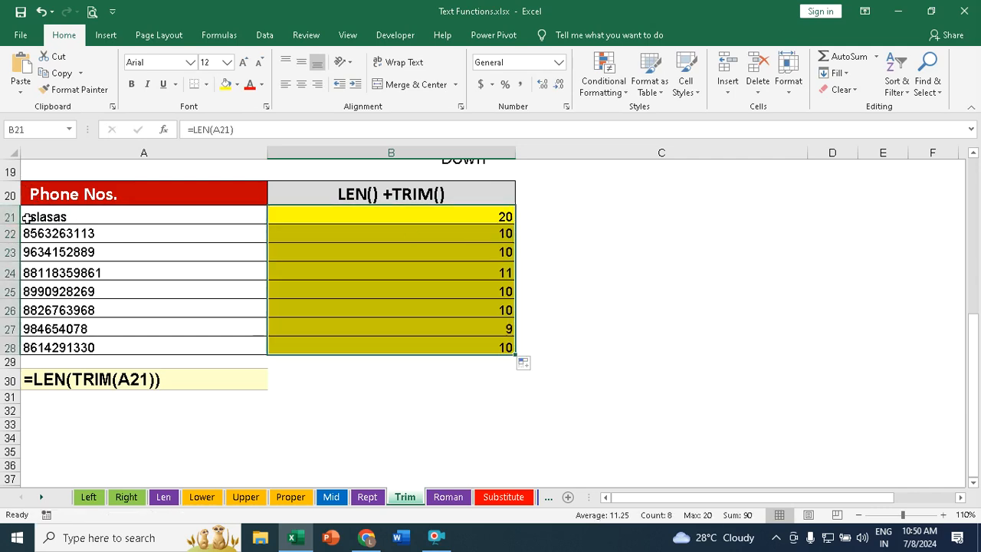
Step: Clear the existing length formulas from B21:B28 beside the phone numbers
double_click(86, 217)
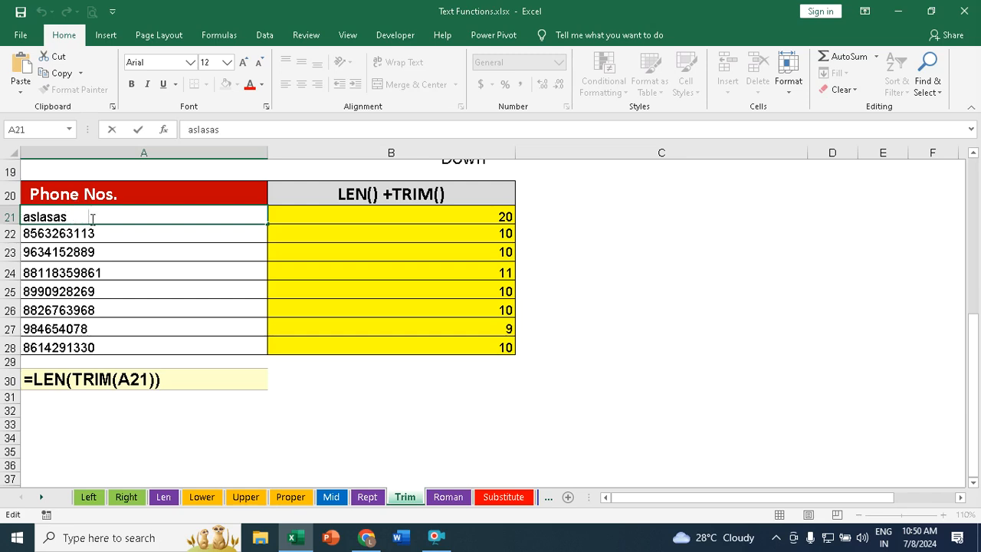
left_click_drag(506, 216, 490, 345)
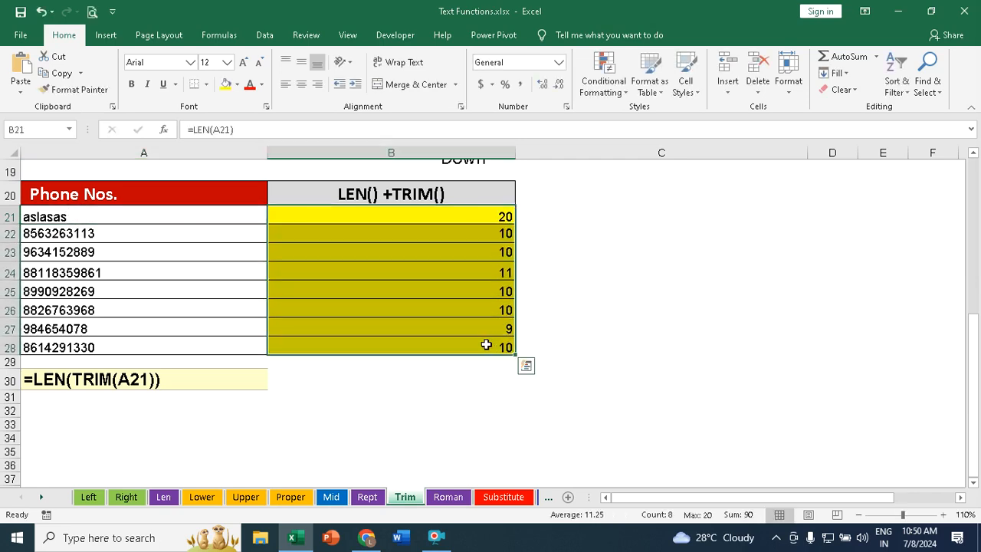
key("Delete")
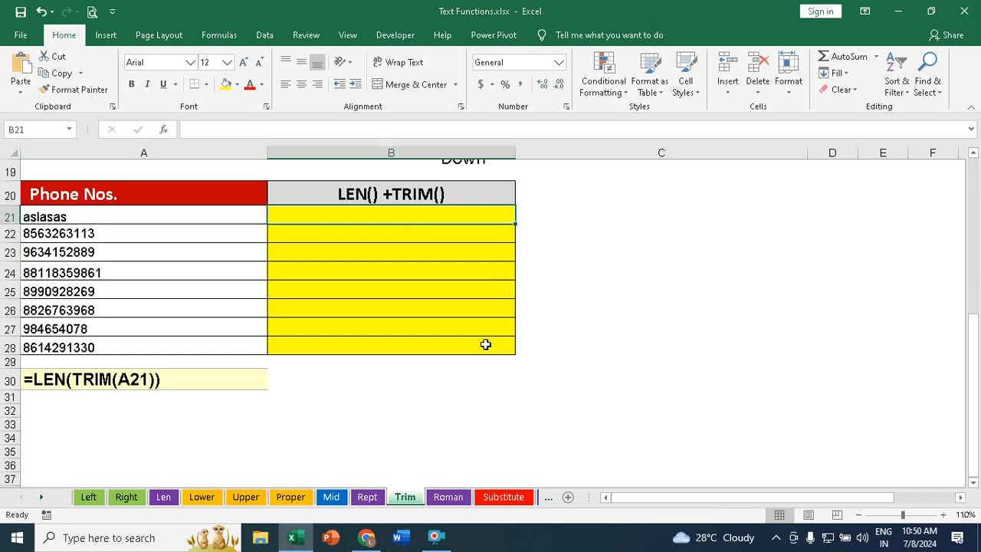
Step: Enter =LEN(TRIM(A21)) in B21 and fill it down to B28
type("=len")
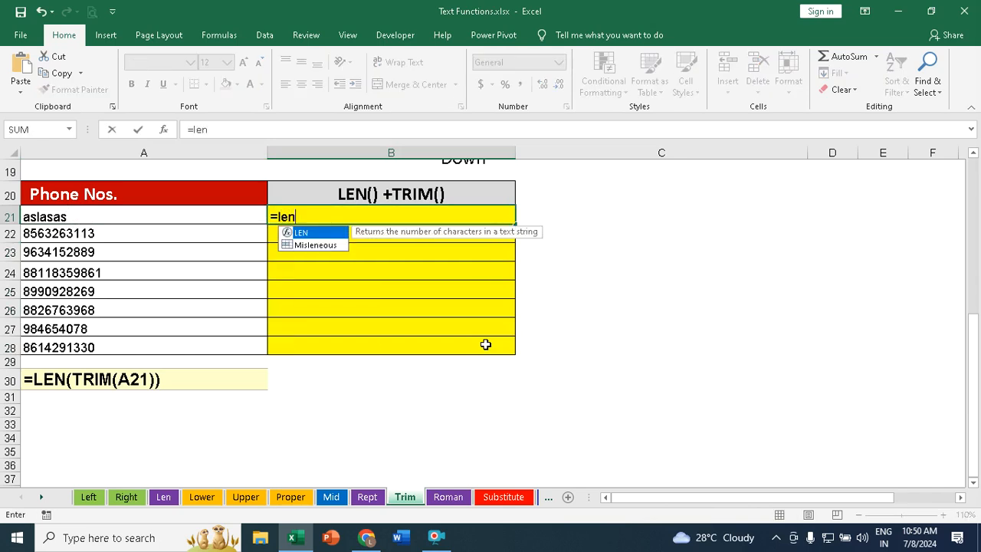
key("Tab")
type("trim")
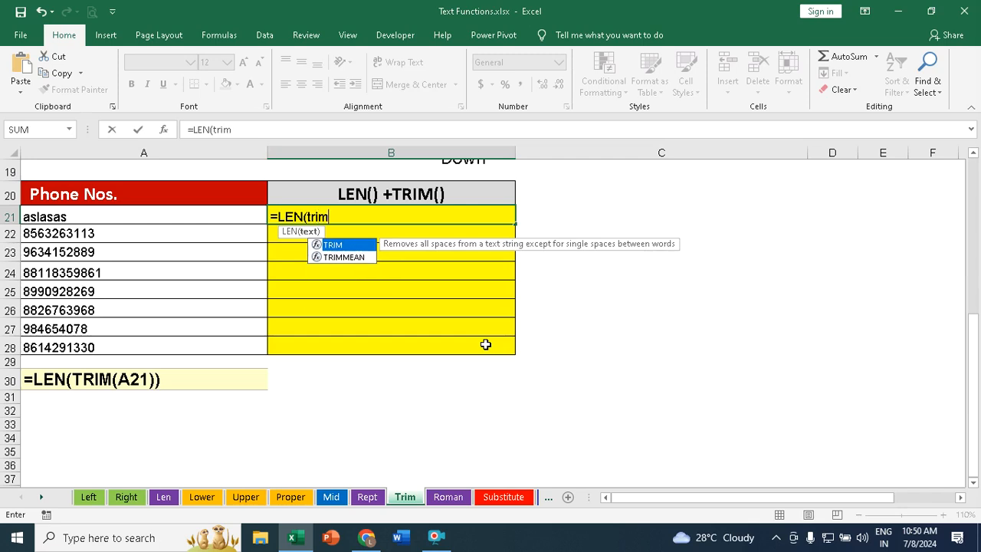
key("Tab")
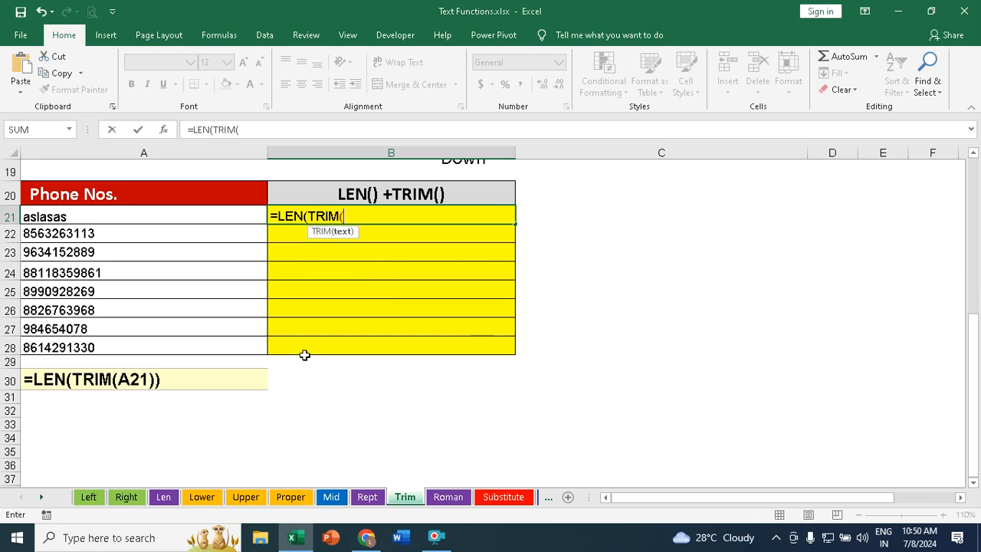
left_click(58, 217)
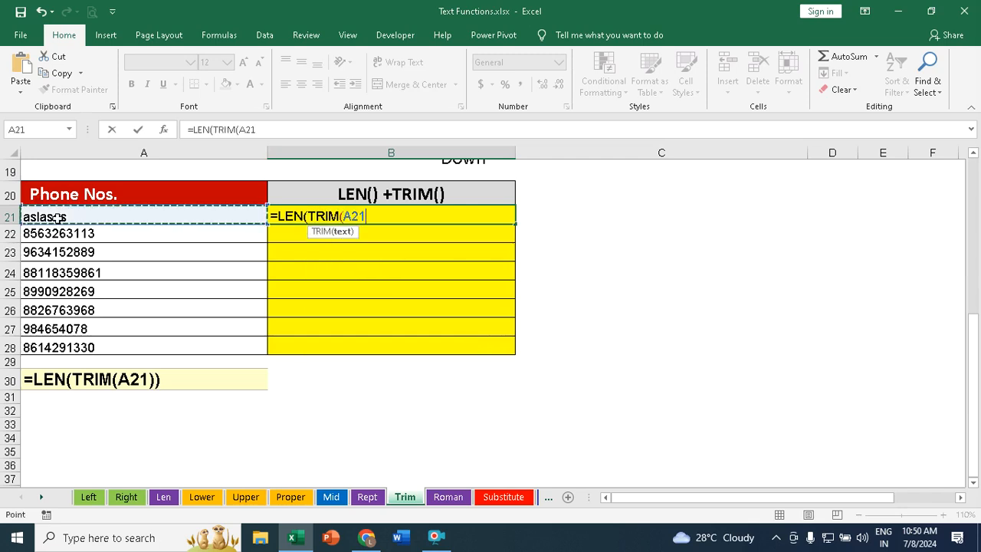
type(")")
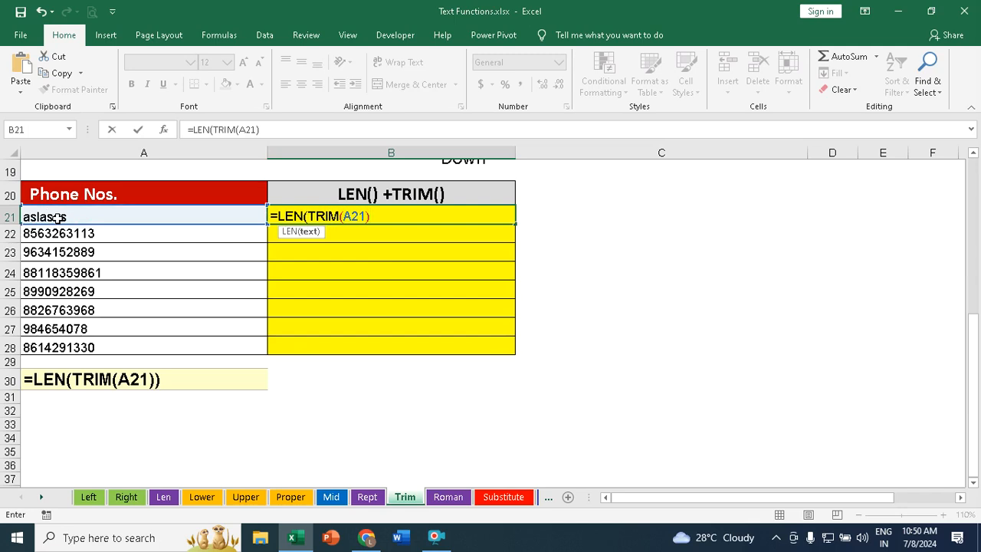
type(")")
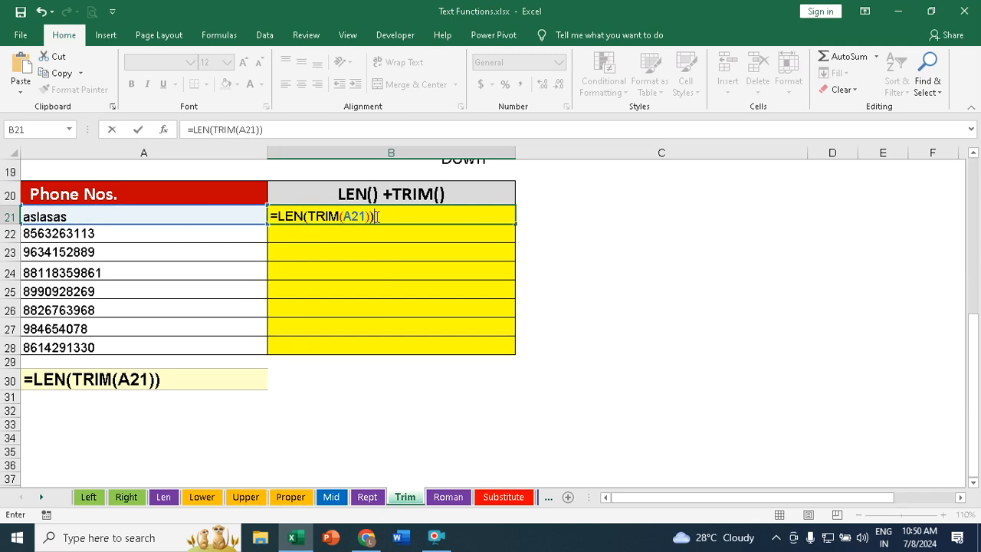
key("Return")
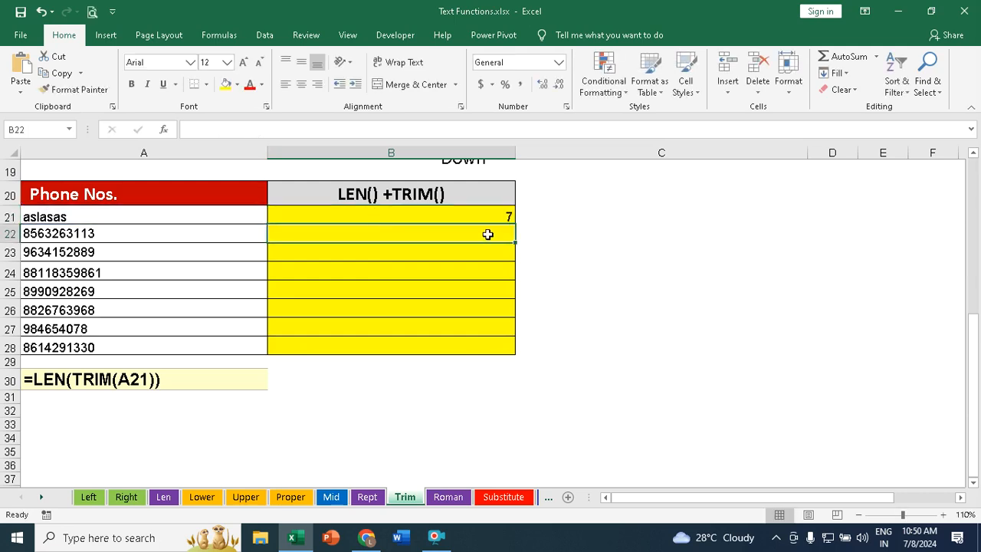
left_click(502, 216)
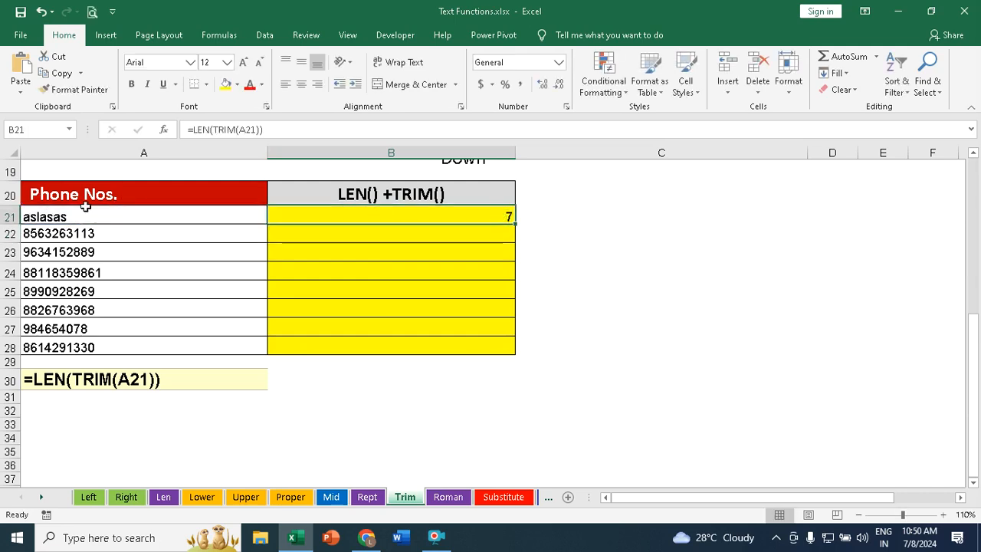
left_click_drag(513, 222, 500, 348)
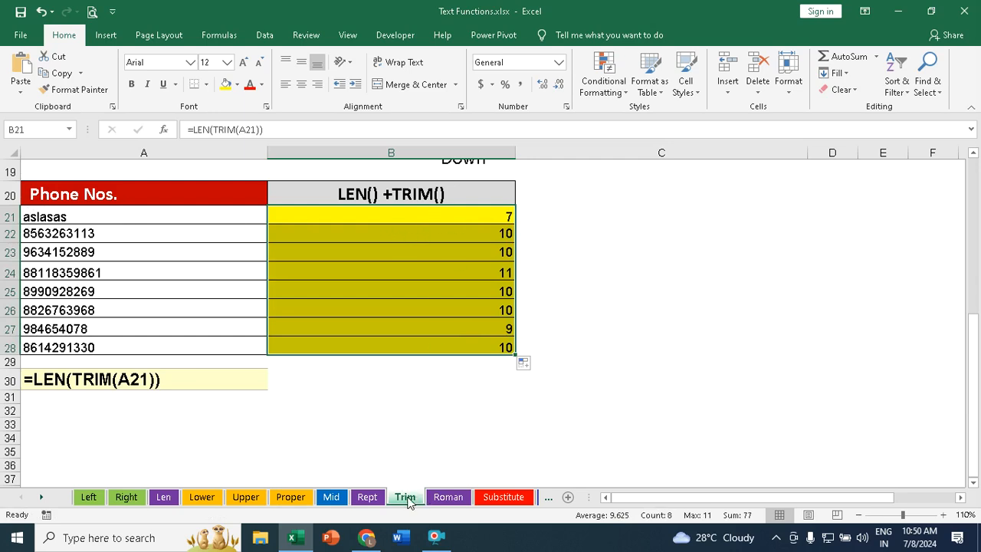
Step: On the Roman sheet, enter =ROMAN(A2) in B2 and fill it down to B11
left_click(451, 499)
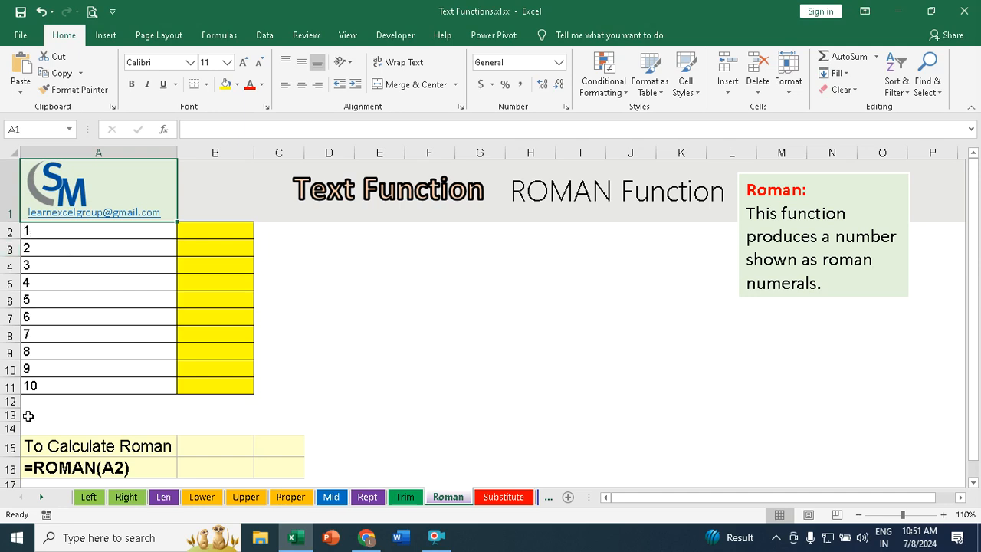
left_click(228, 232)
type("=rom")
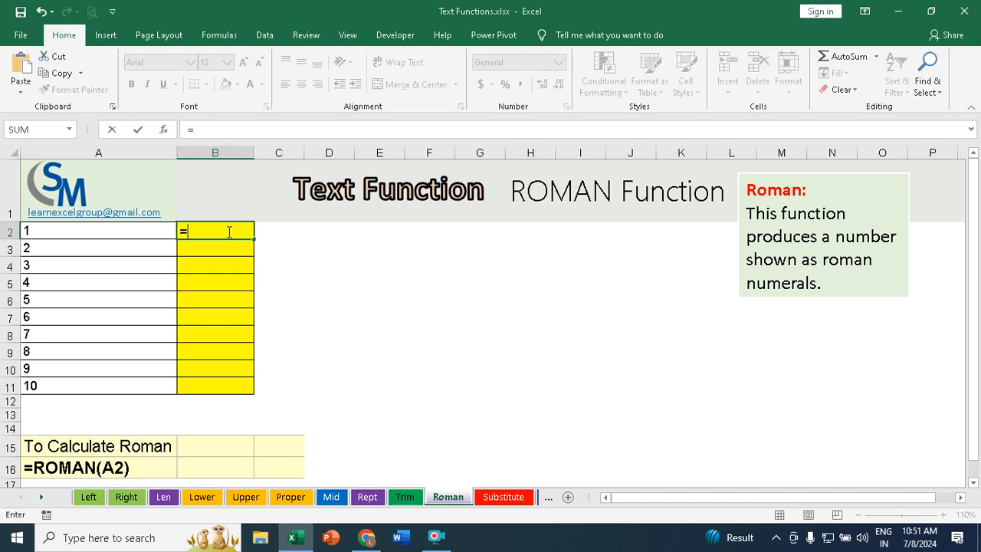
key("Tab")
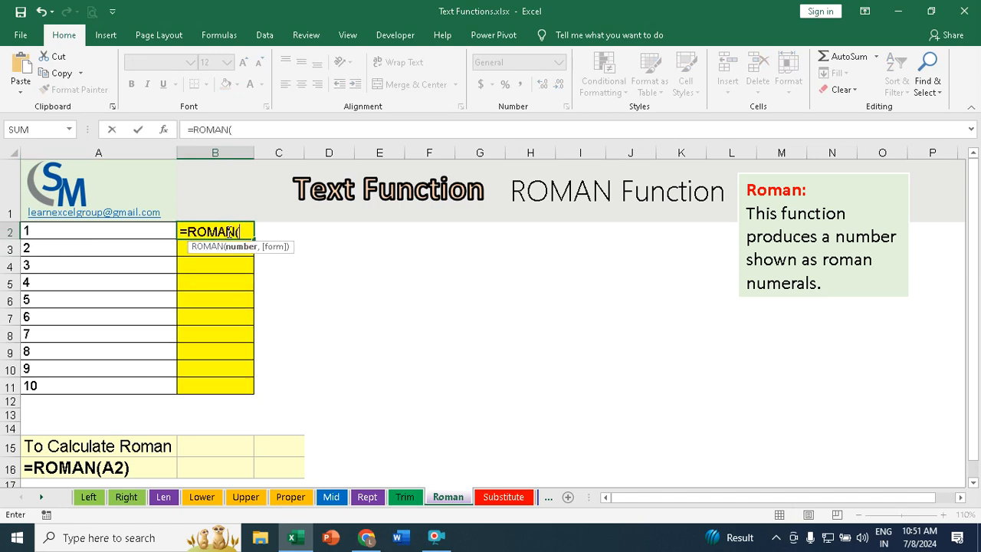
left_click(31, 234)
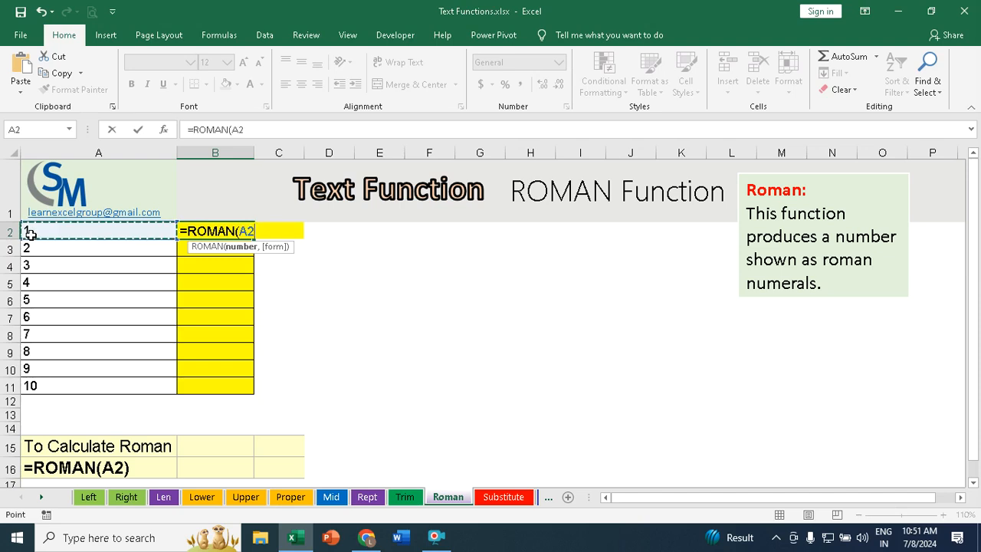
type(")")
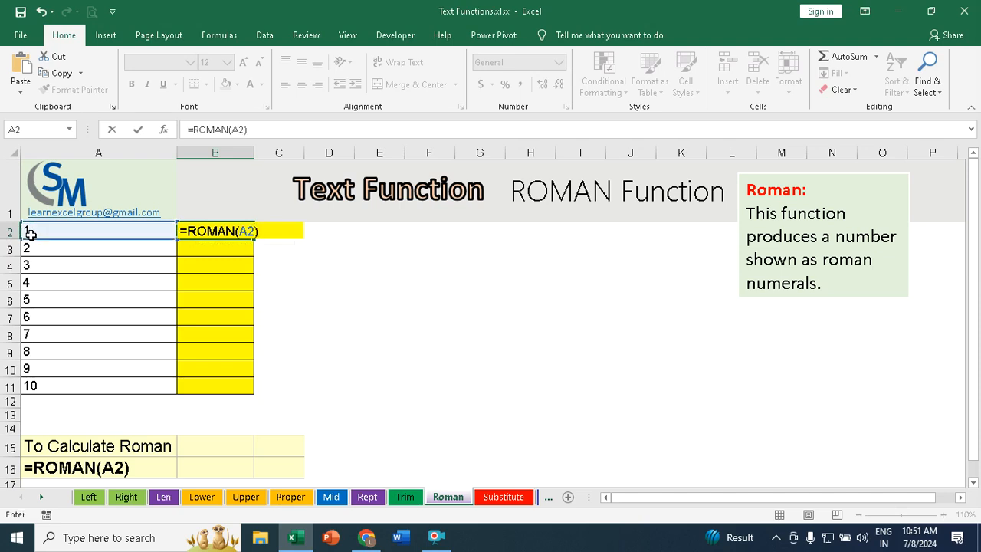
key("Return")
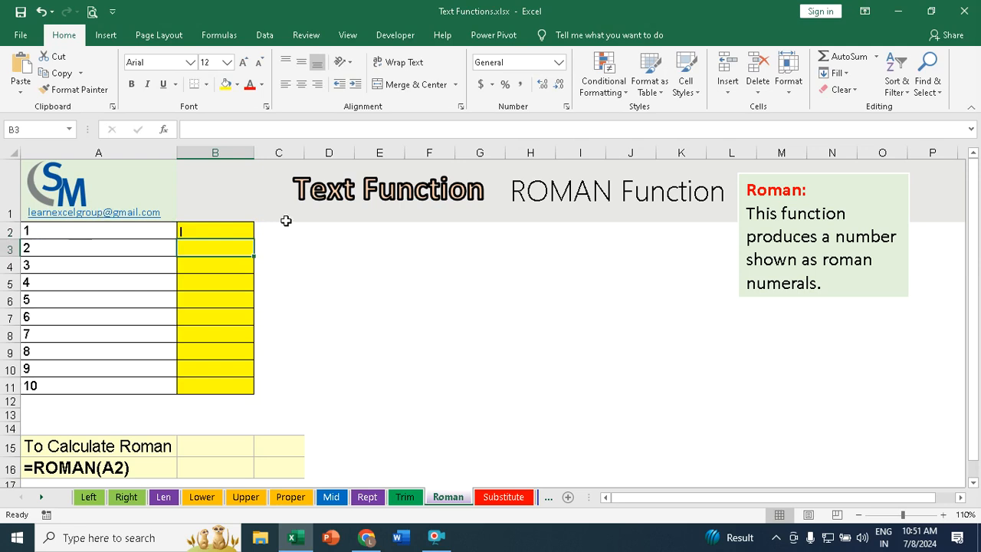
left_click(234, 230)
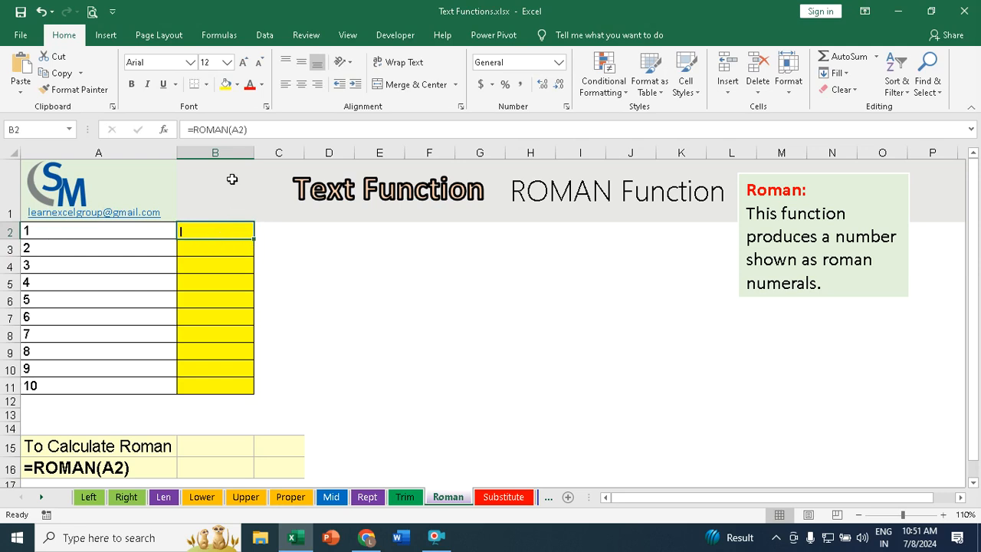
double_click(255, 239)
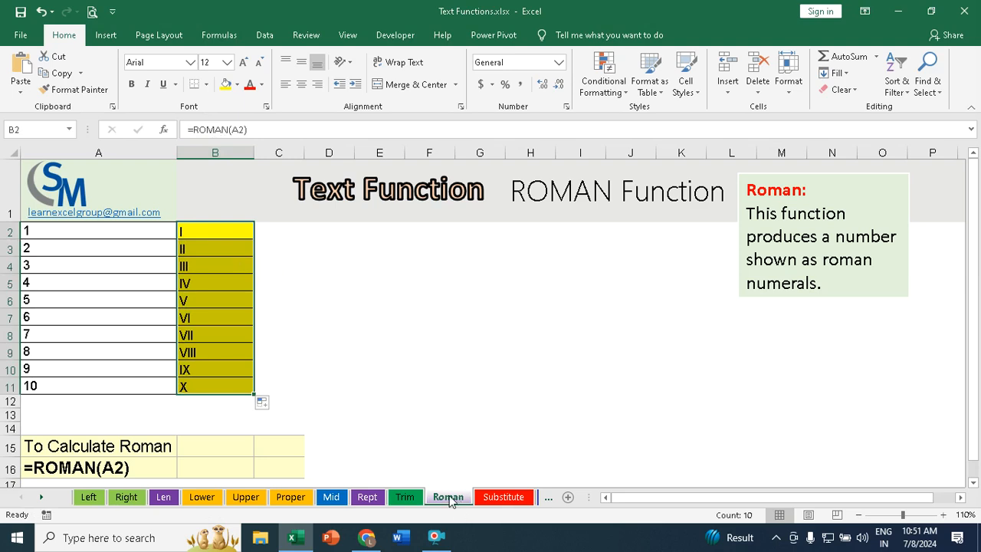
Step: On the Substitute sheet, inspect the original text, old text and new text cells in row 5
left_click(512, 499)
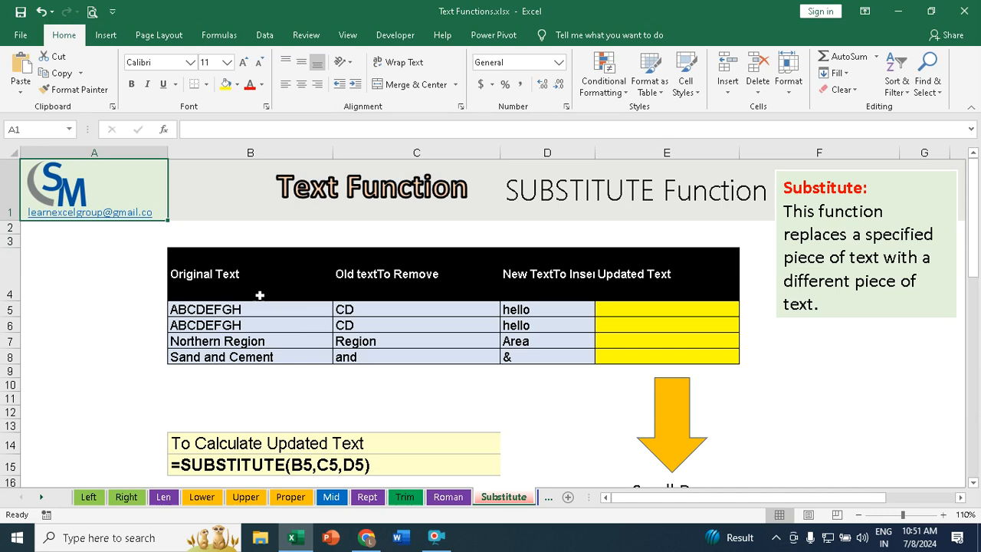
left_click(208, 310)
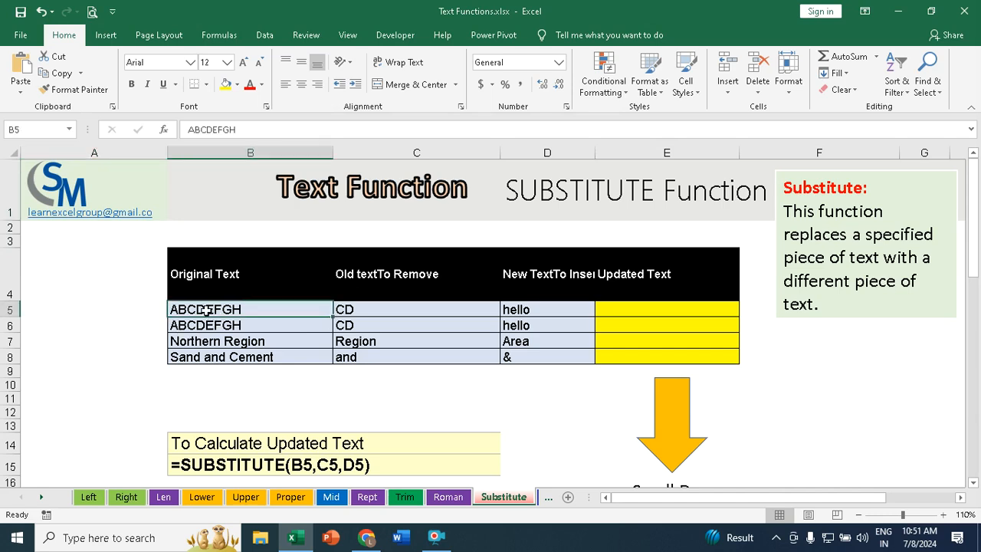
left_click(369, 307)
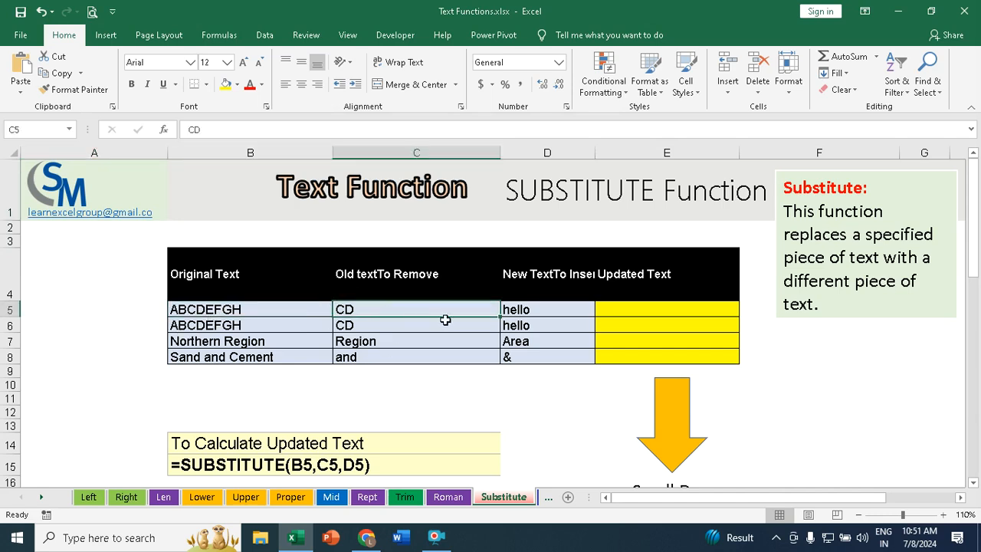
left_click(533, 310)
Step: Enter =SUBSTITUTE(B5,C5,D5) in E5 under Updated Text and fill it down to E8
left_click(653, 308)
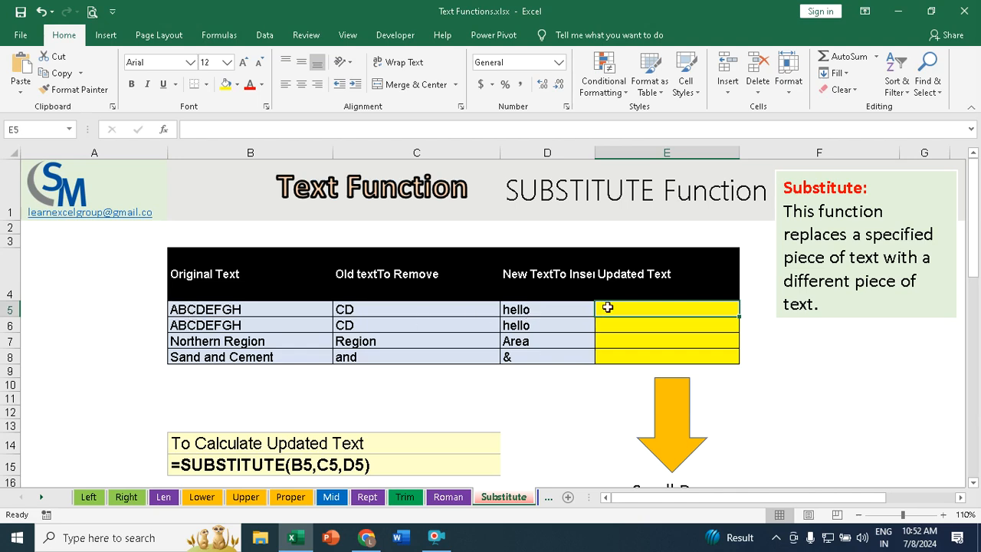
type("=")
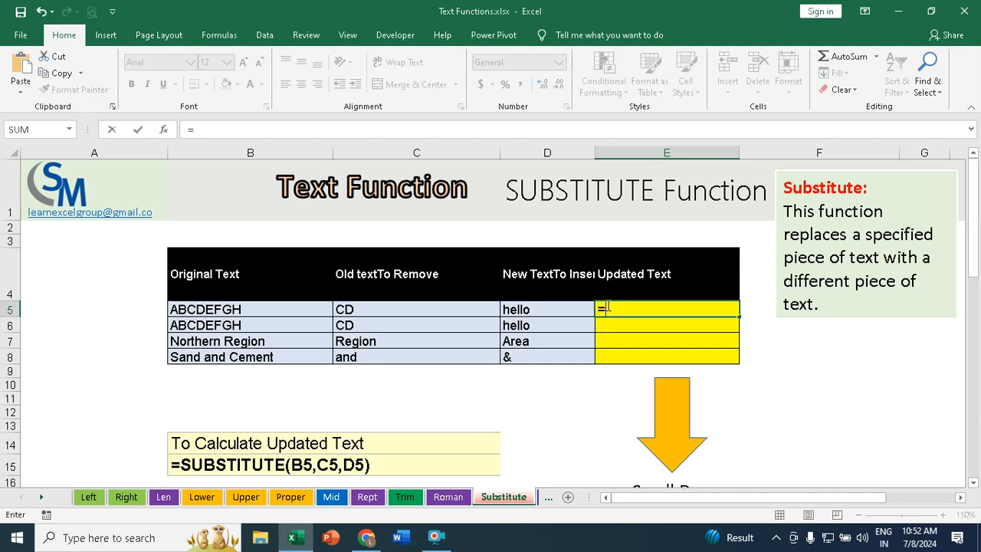
type("sub")
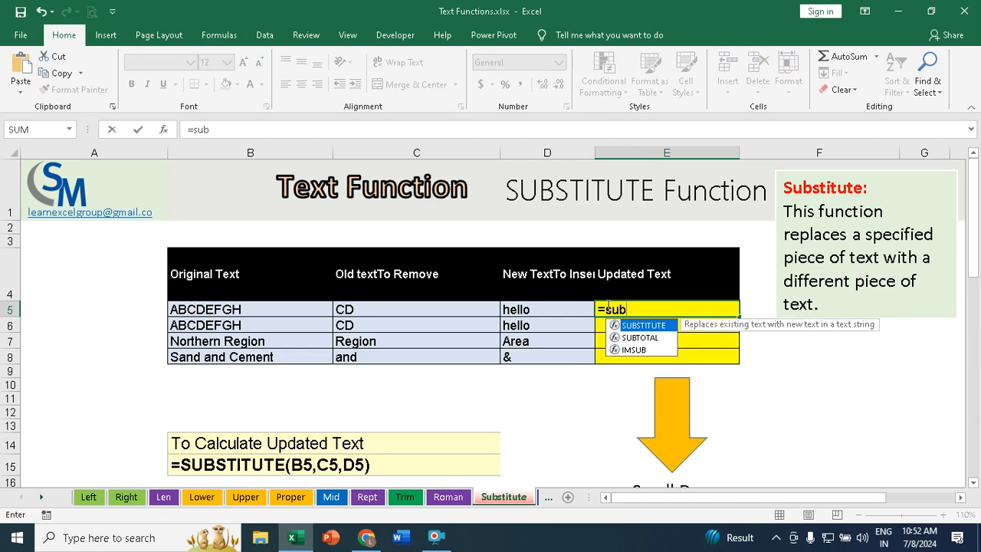
key("Tab")
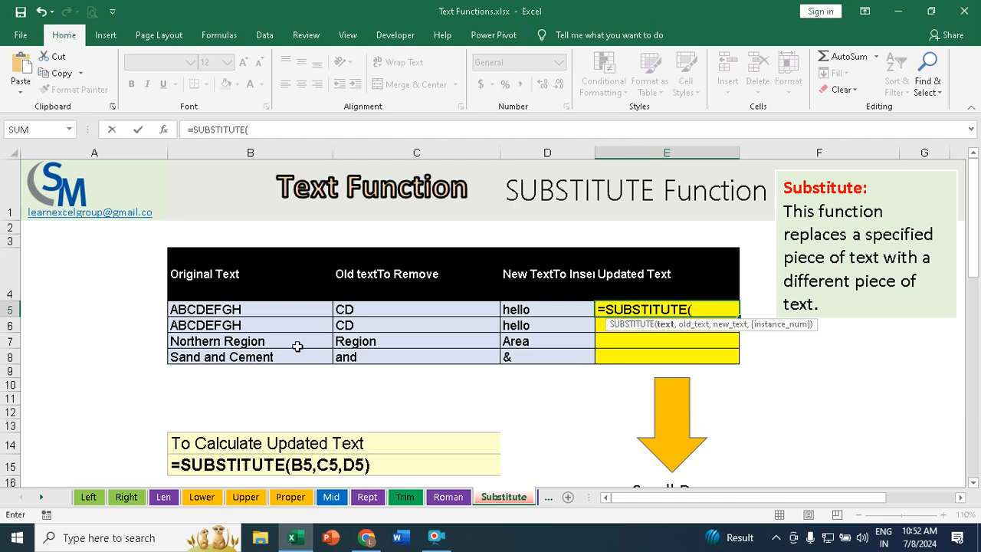
left_click(222, 312)
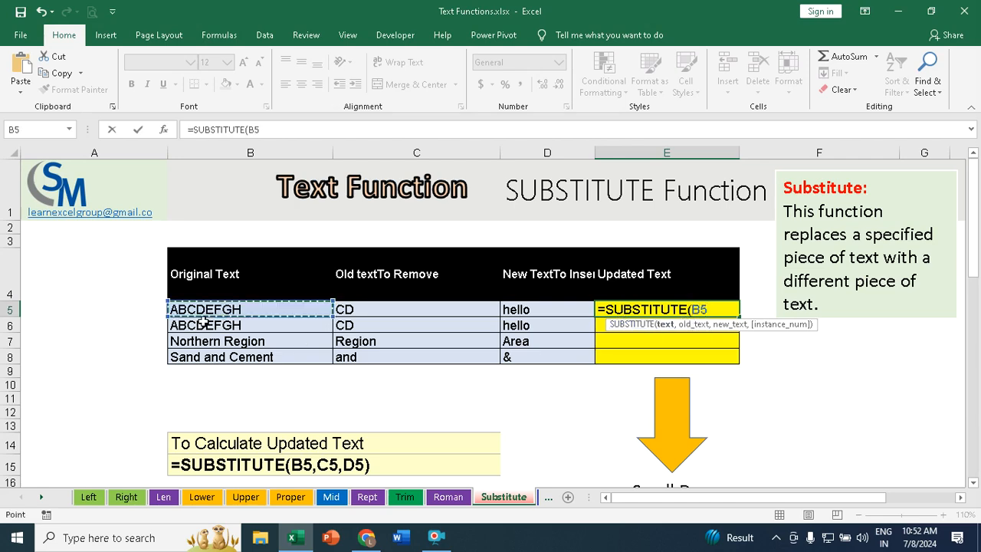
type(",")
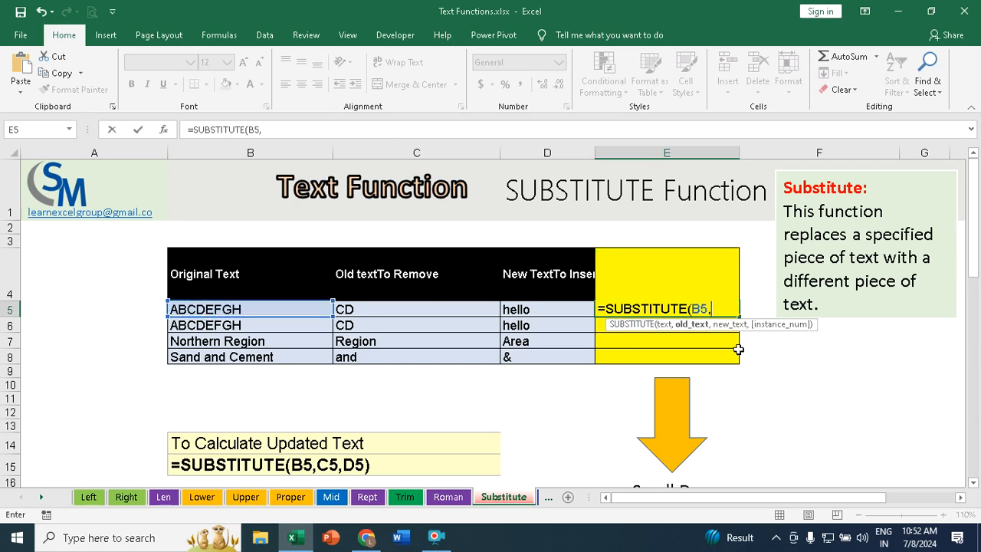
type(",")
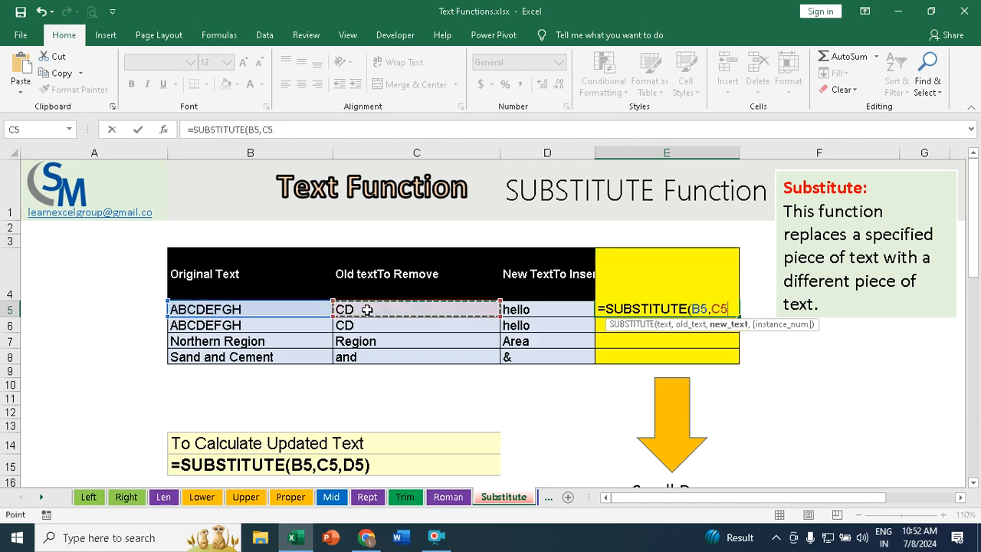
left_click(530, 310)
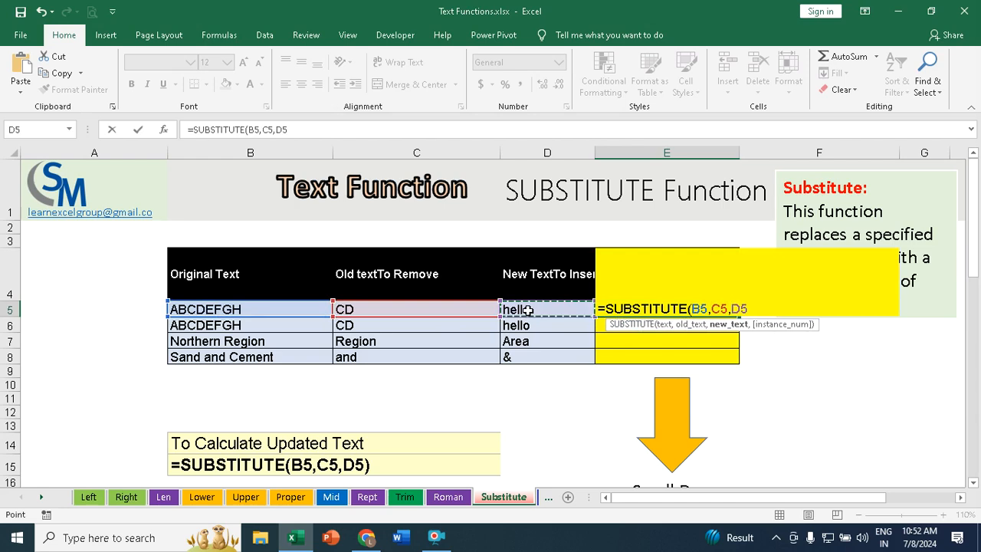
type(")")
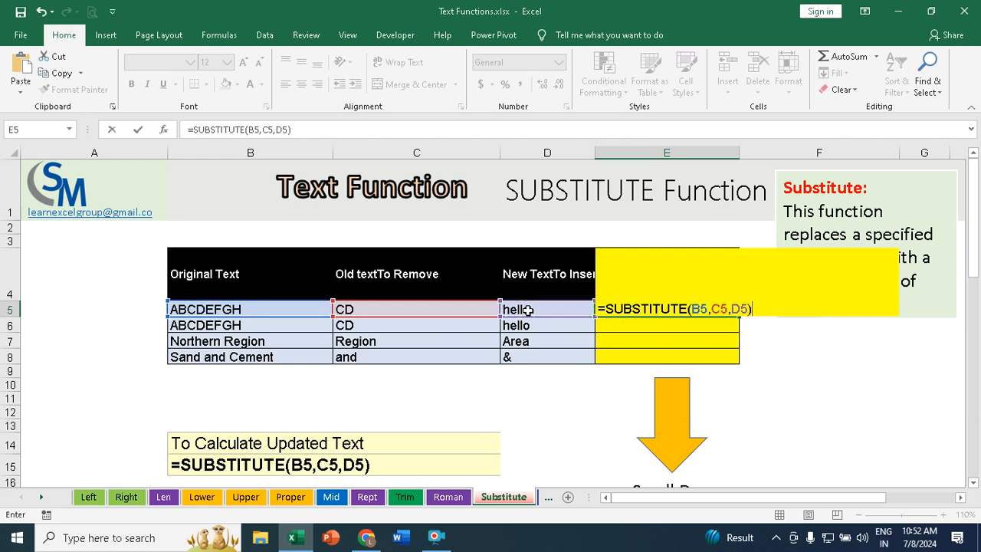
key("Return")
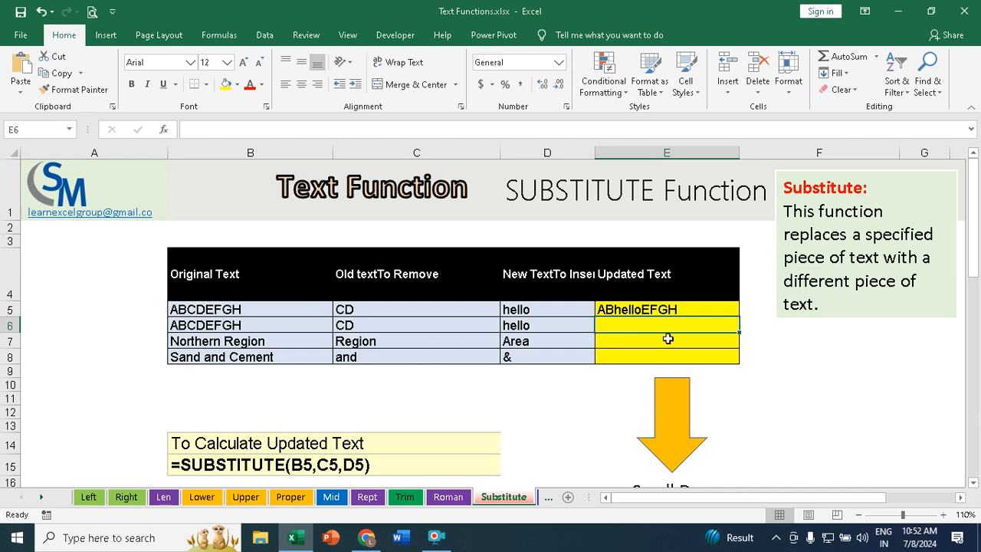
left_click(674, 310)
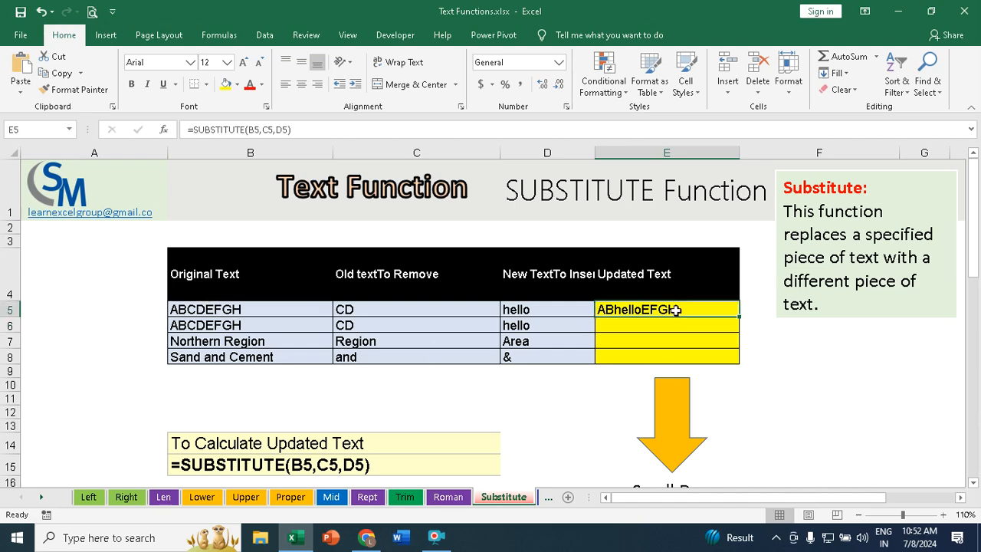
double_click(738, 316)
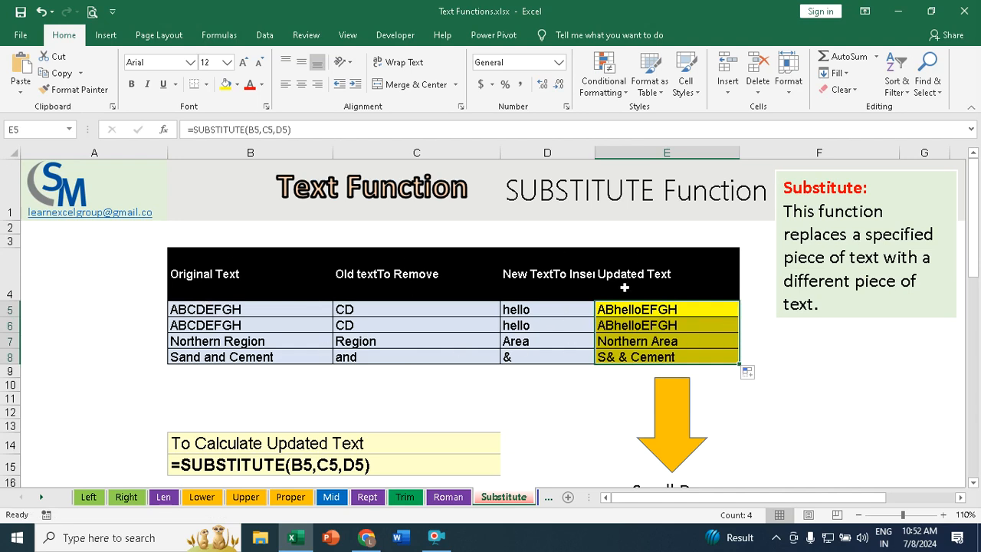
Step: Select C21 in the thisistext column of the lower table to start the next formula
scroll(548, 325, "down", 2)
scroll(545, 326, "down", 3)
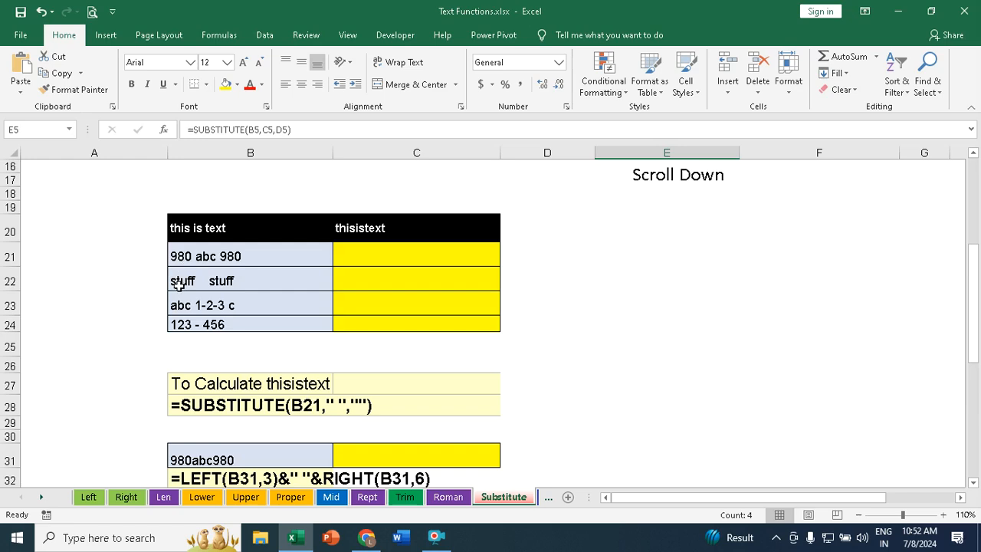
left_click(376, 258)
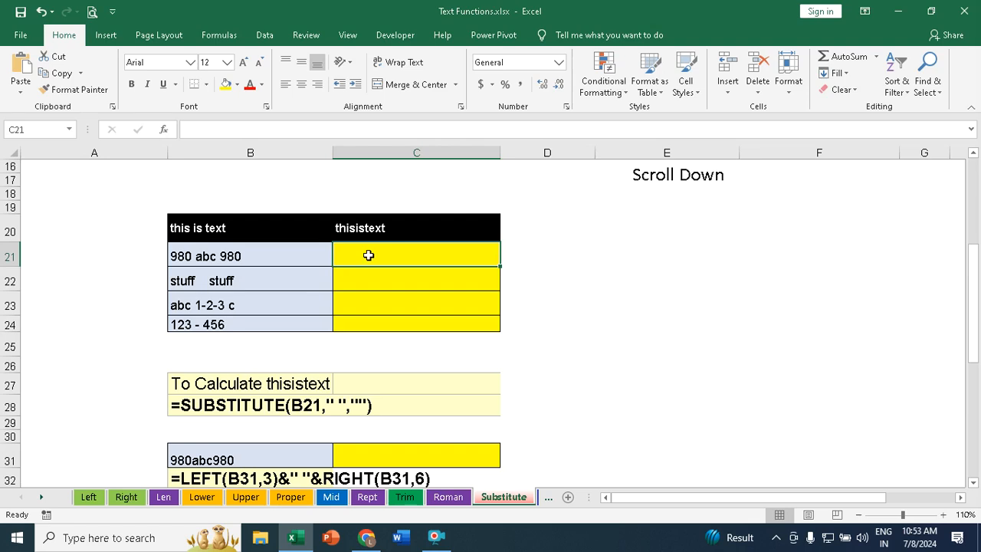
Step: Enter =SUBSTITUTE(B21," ","") in C21 to remove spaces and fill it down to C24
type("=su")
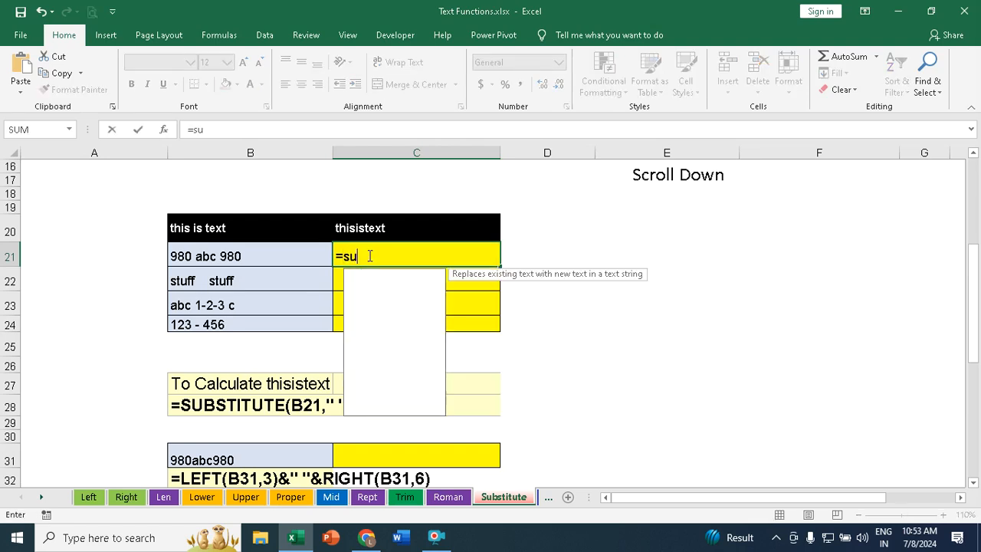
key("Tab")
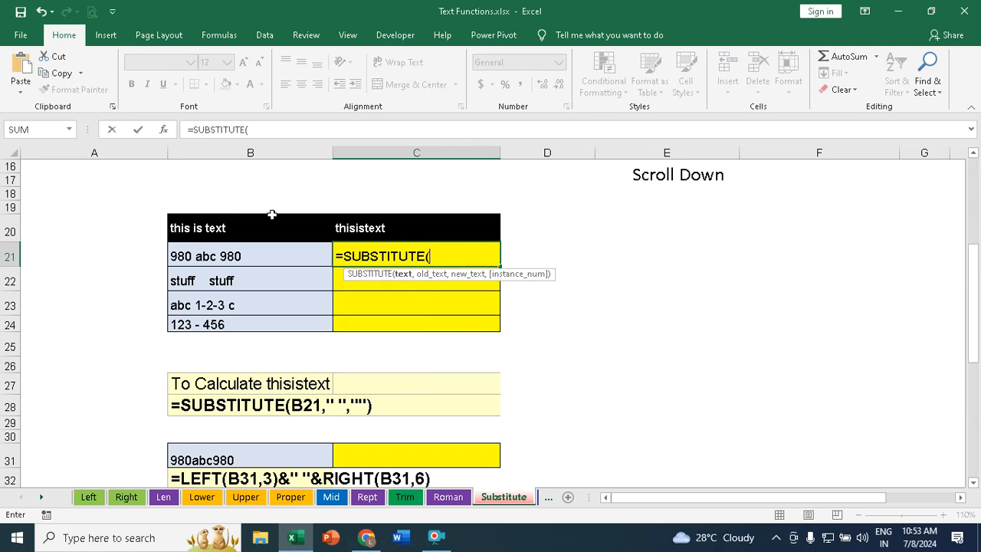
left_click(214, 259)
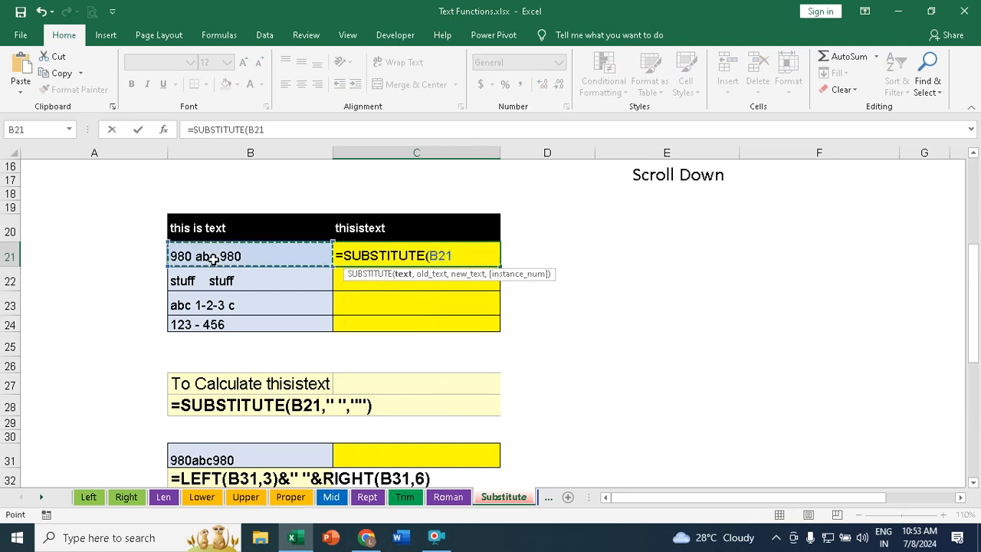
type(",")
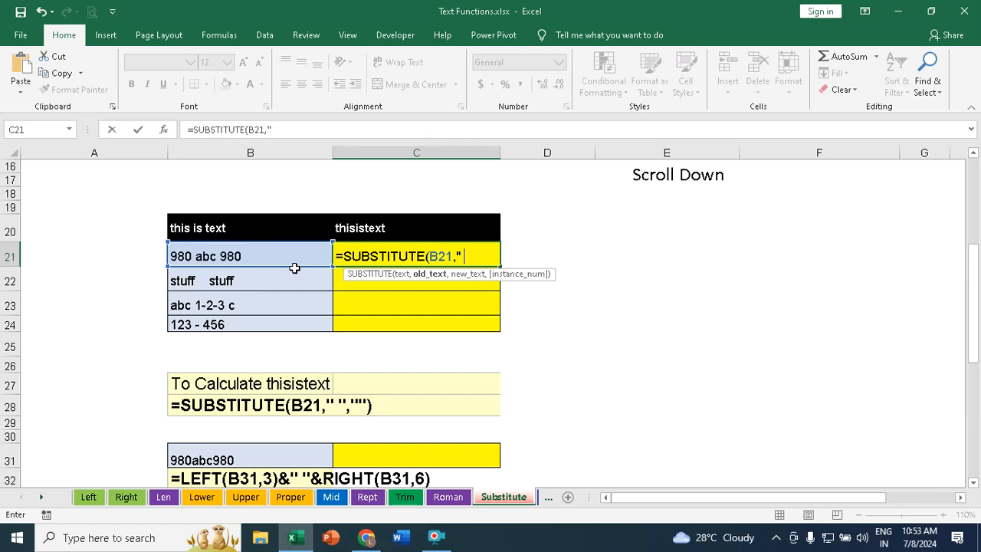
type("\" \",")
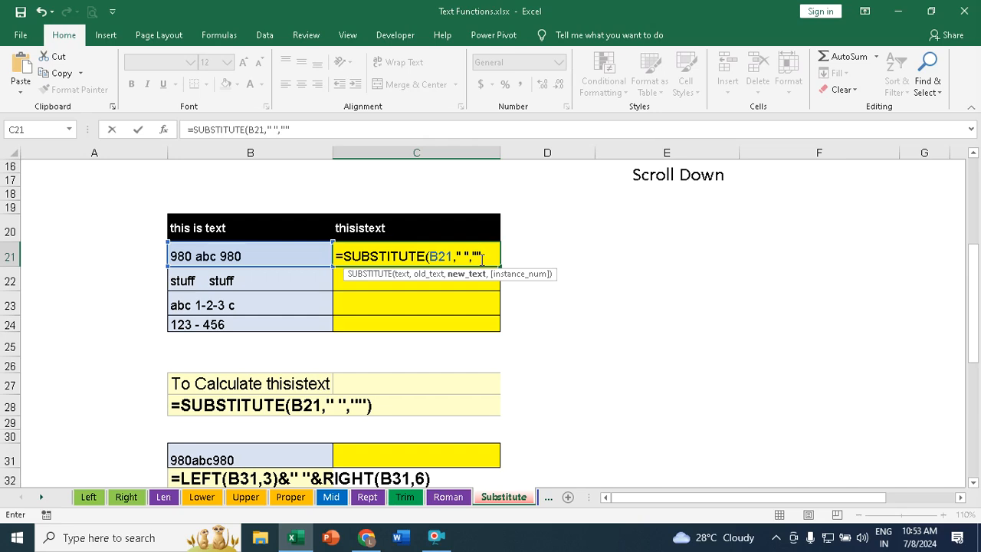
type(")")
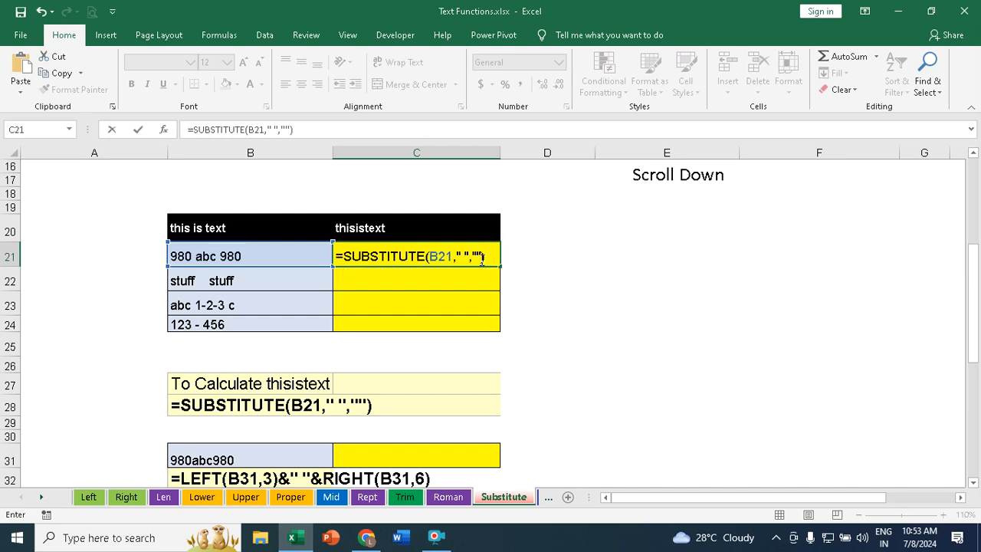
key("Return")
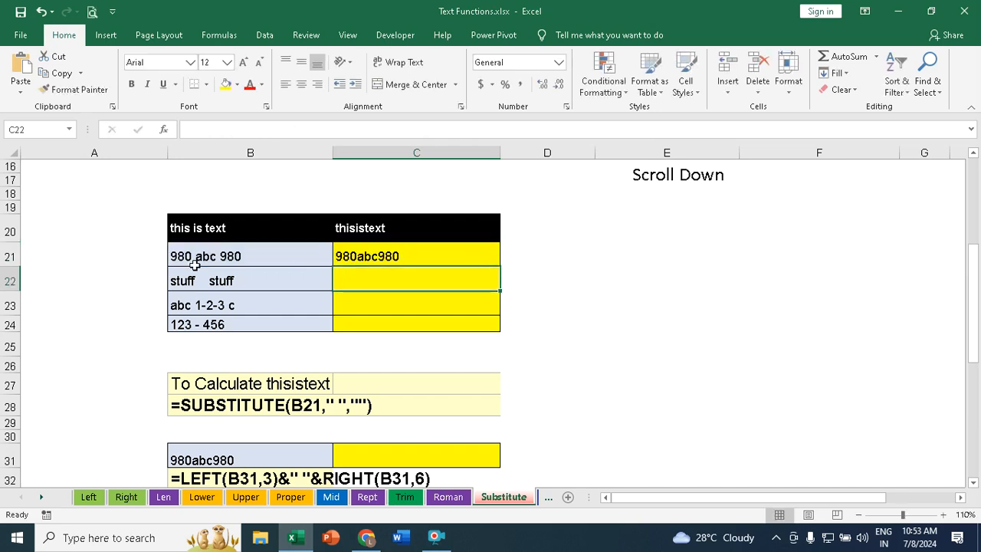
left_click(473, 258)
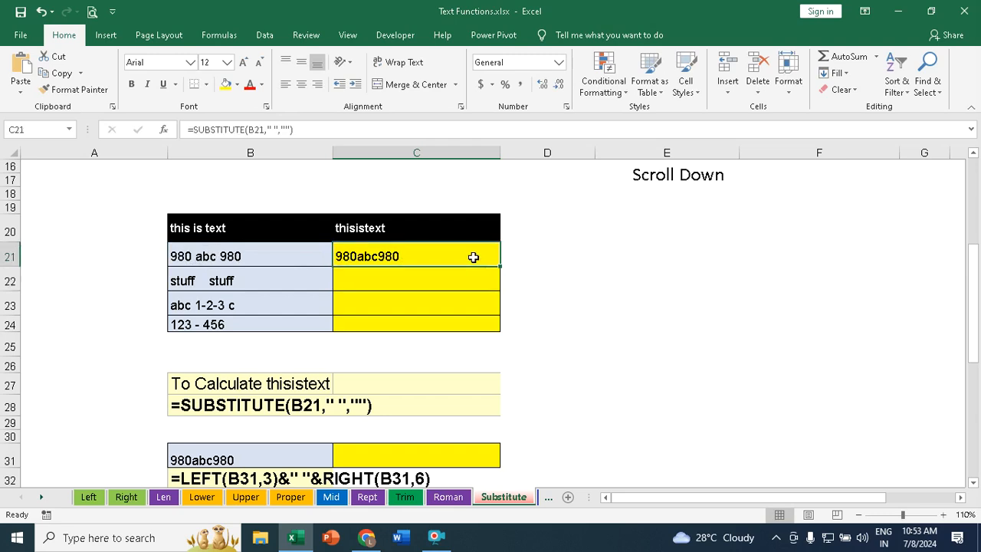
left_click_drag(499, 266, 483, 325)
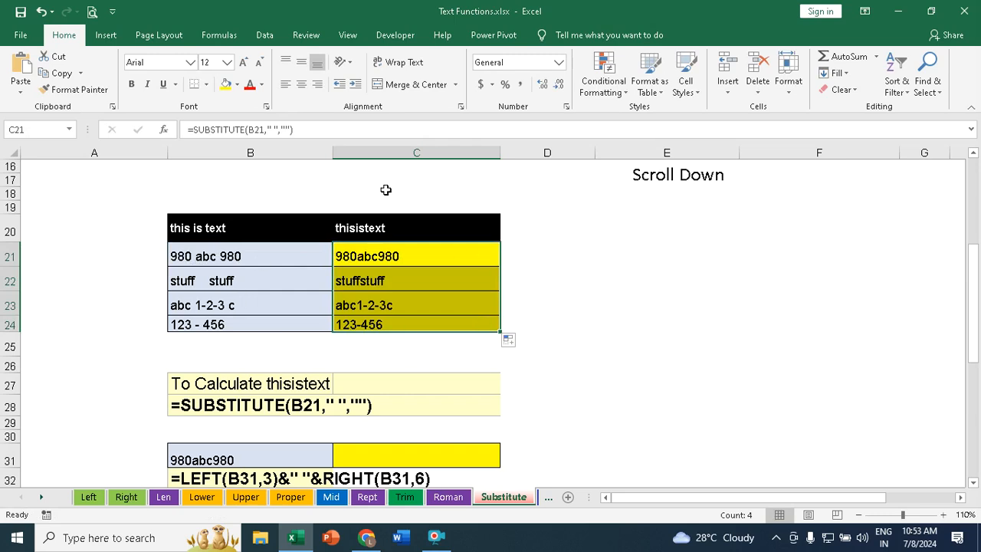
Step: Enter =LEFT(B31,3)&" "&RIGHT(B31,6) in C31 to rebuild the text with a space after the first three characters
scroll(341, 280, "down", 2)
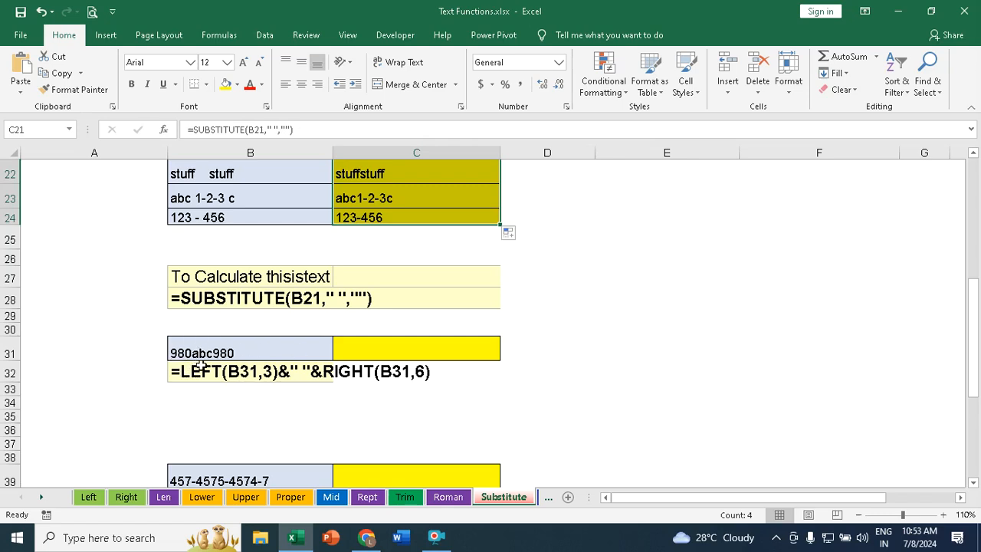
left_click(412, 348)
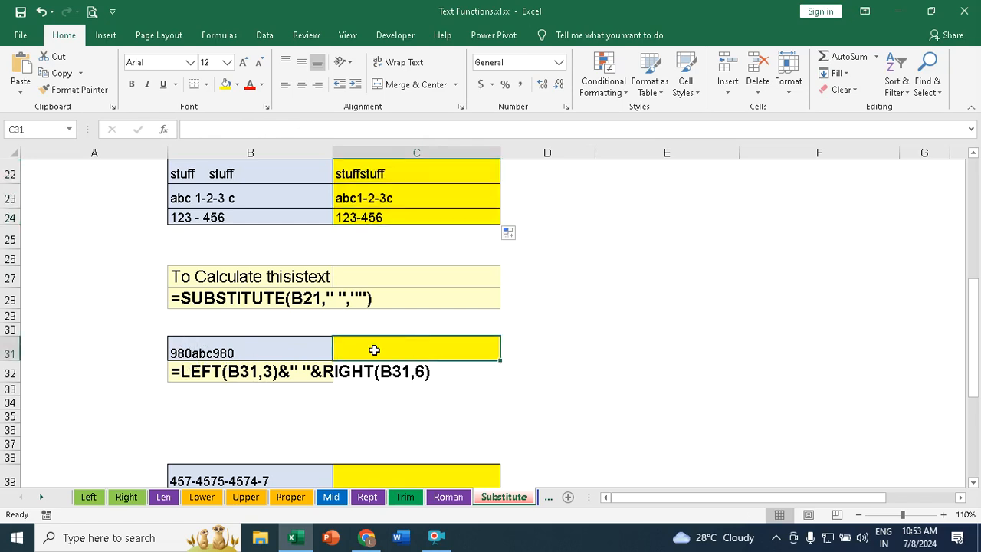
type("=l")
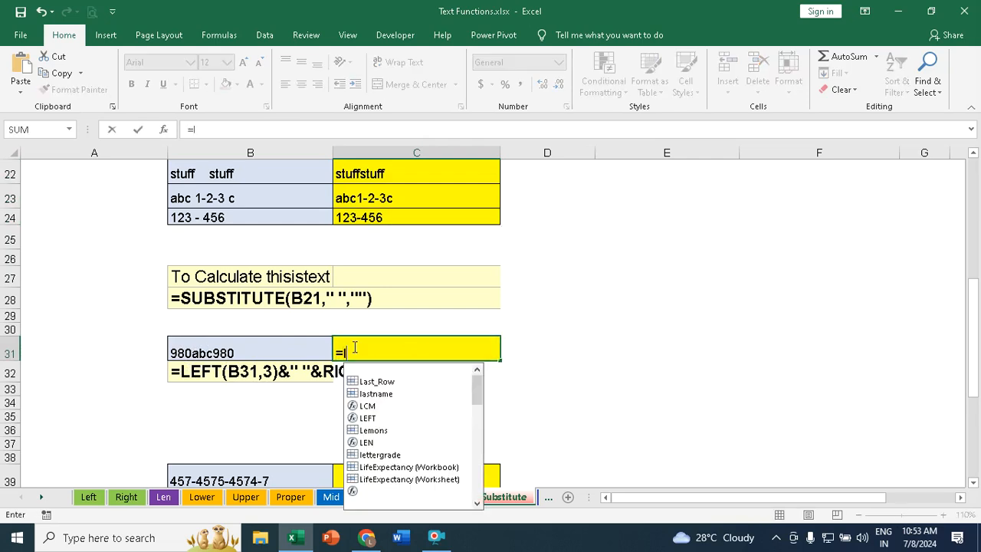
type("eft")
key("Tab")
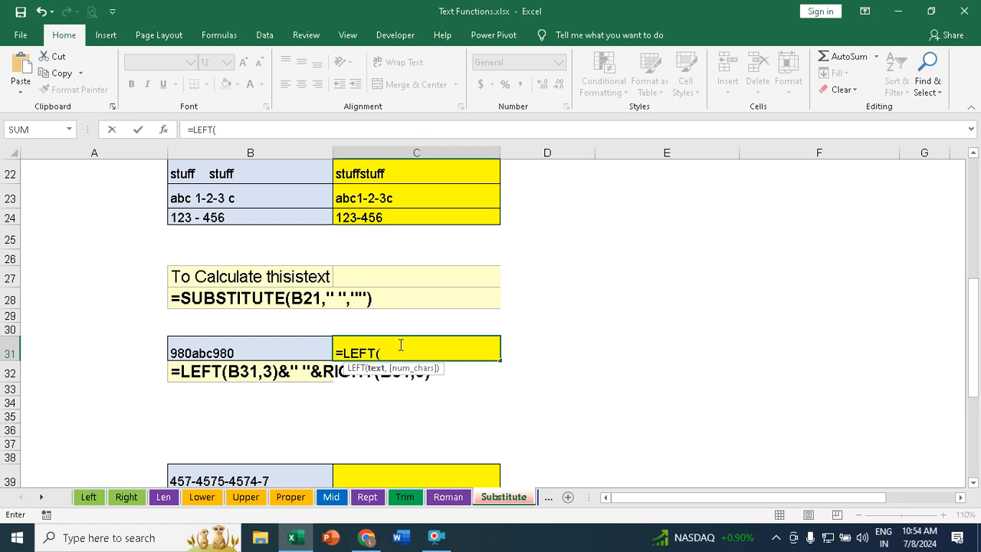
left_click(208, 348)
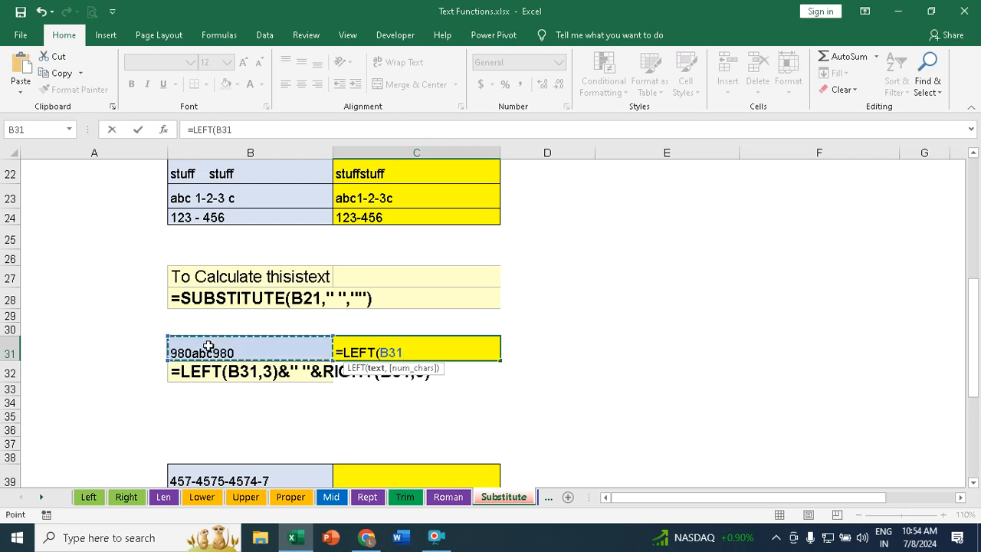
type(",3")
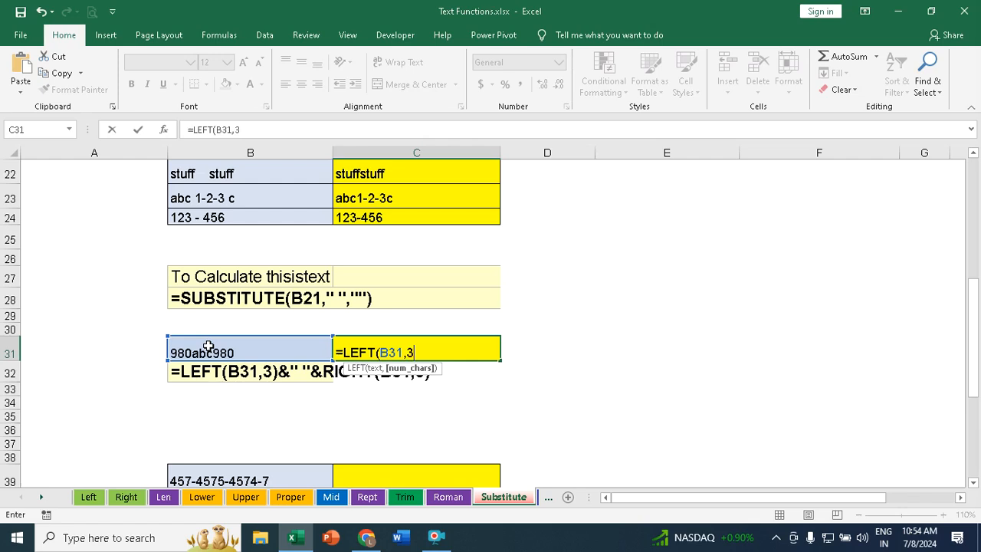
type(")")
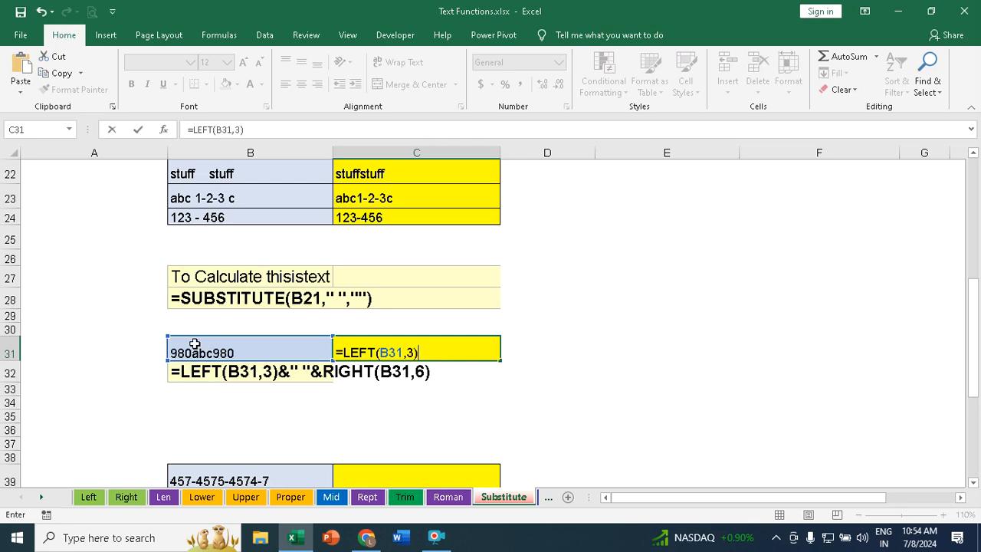
type("&")
type("&right")
key("Tab")
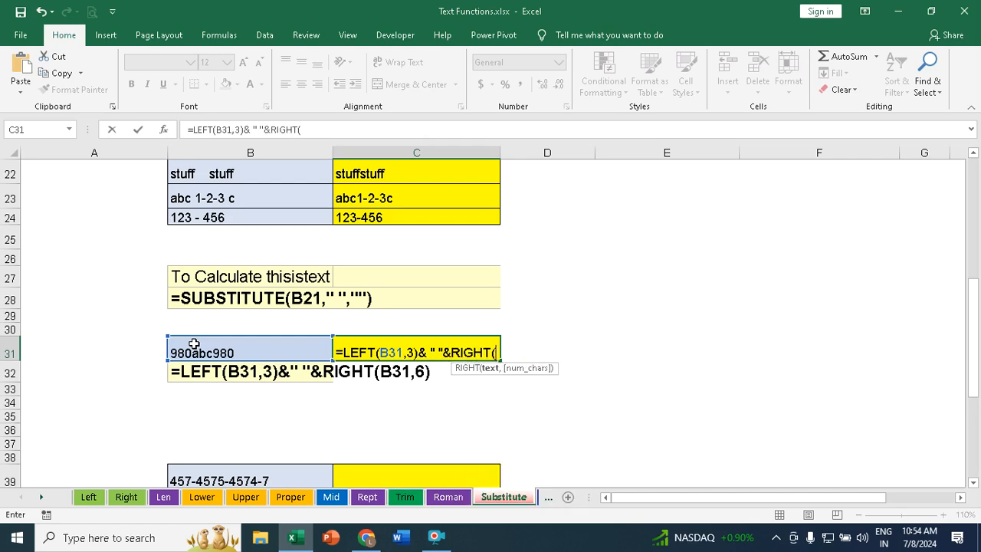
left_click(198, 351)
type(",6")
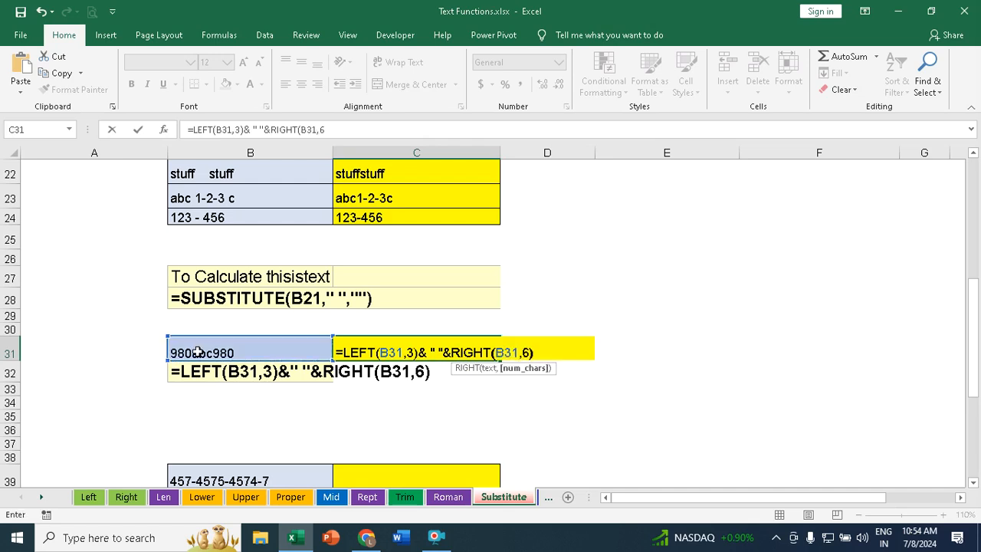
type(")")
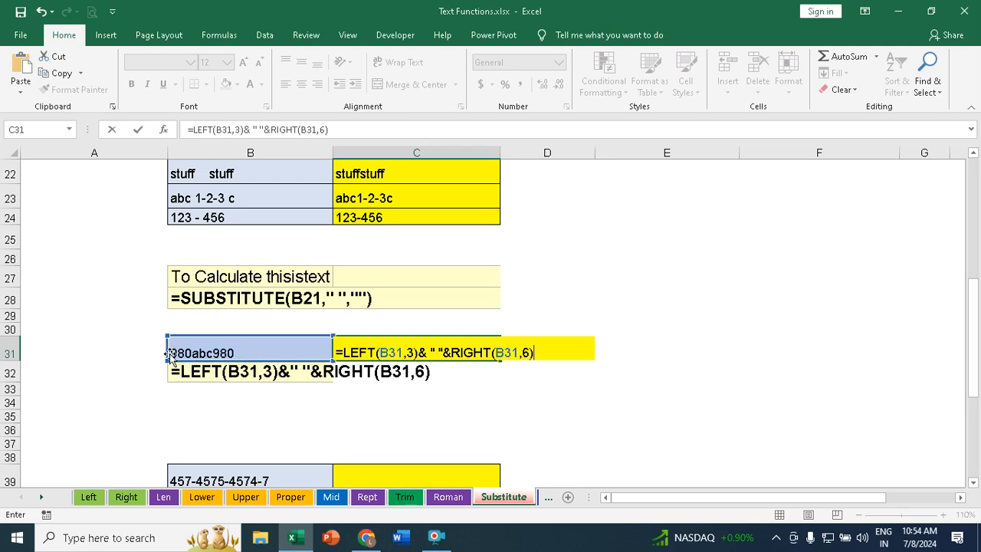
key("Return")
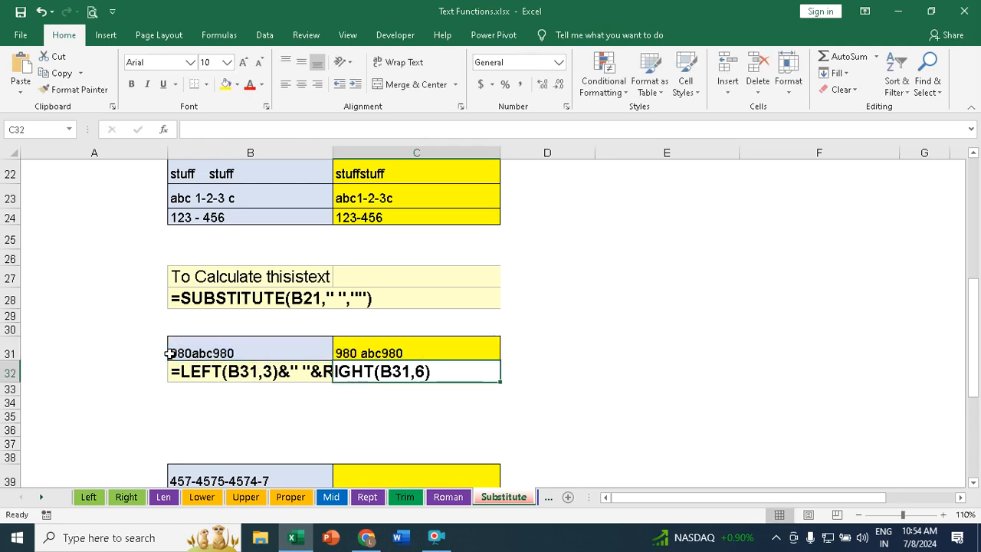
left_click(600, 363)
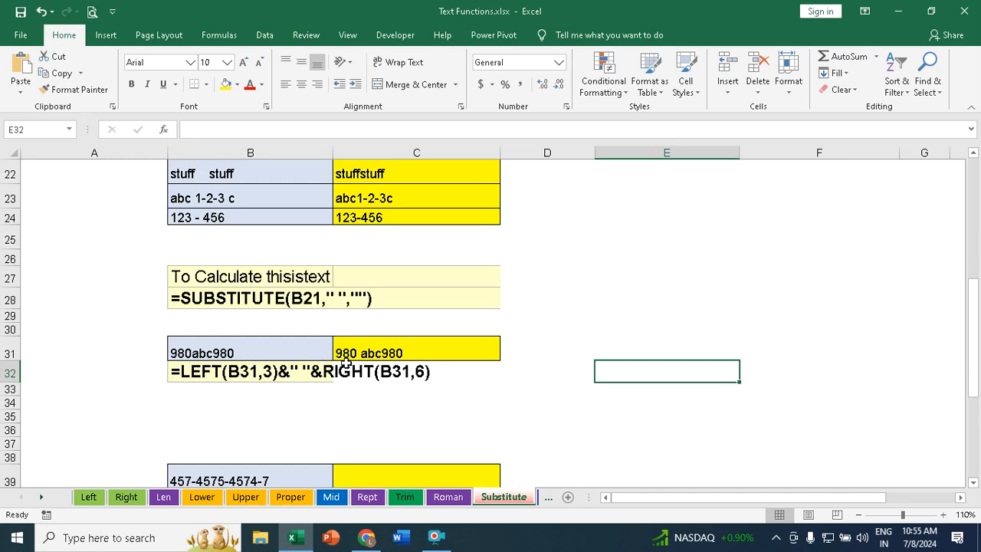
Step: Enter =SUBSTITUTE(B39,"-","") in C39 to strip the dashes from the number string
scroll(351, 366, "down", 2)
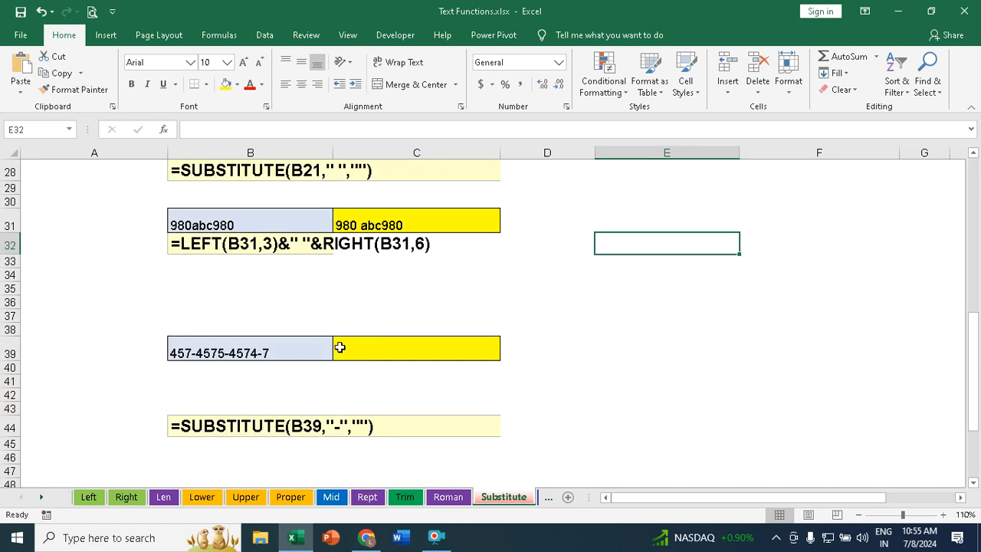
left_click(341, 346)
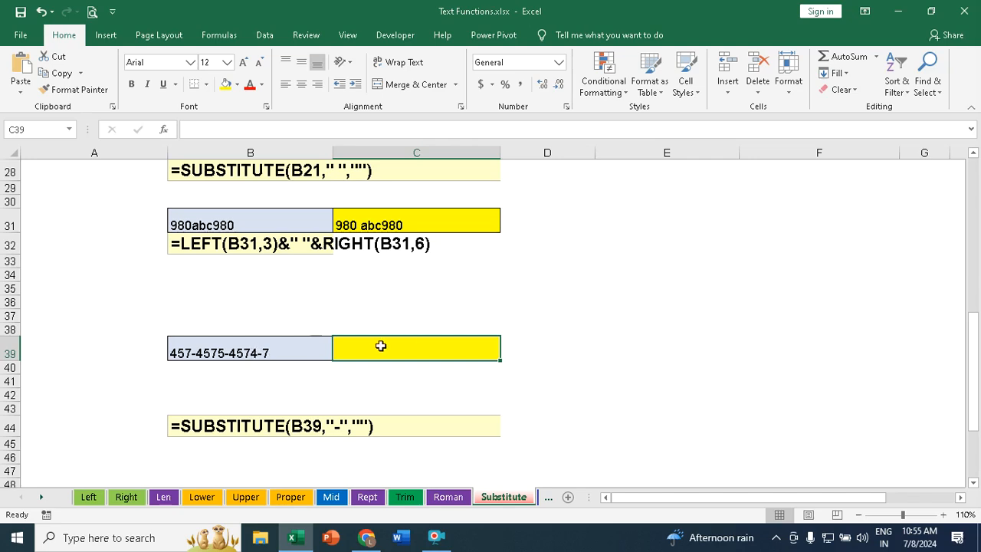
type("=sub")
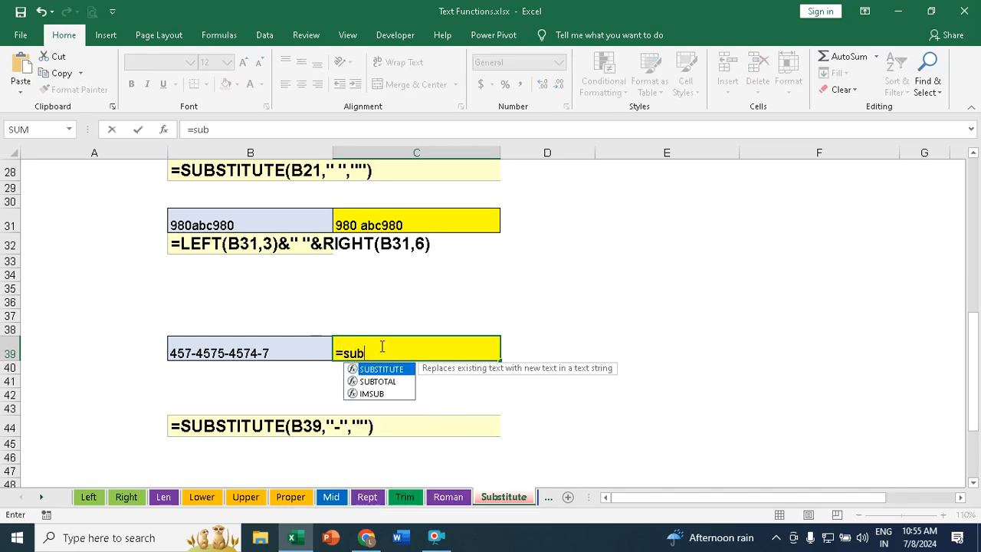
key("Tab")
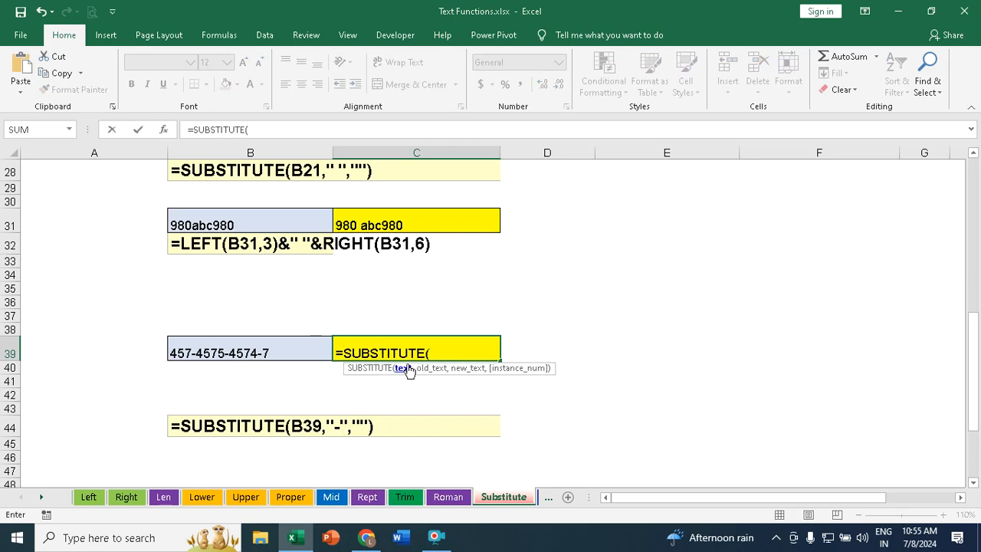
left_click(282, 351)
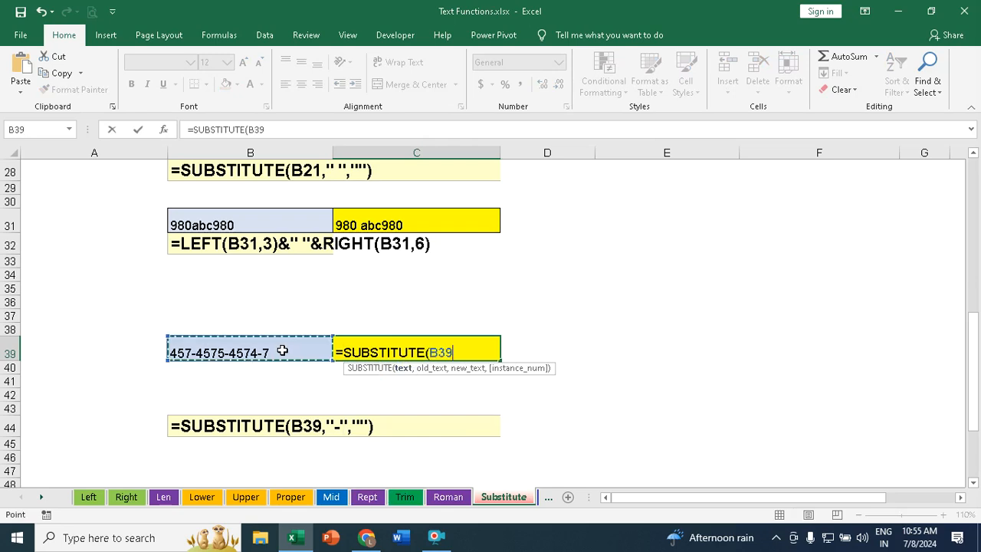
type(",\"-")
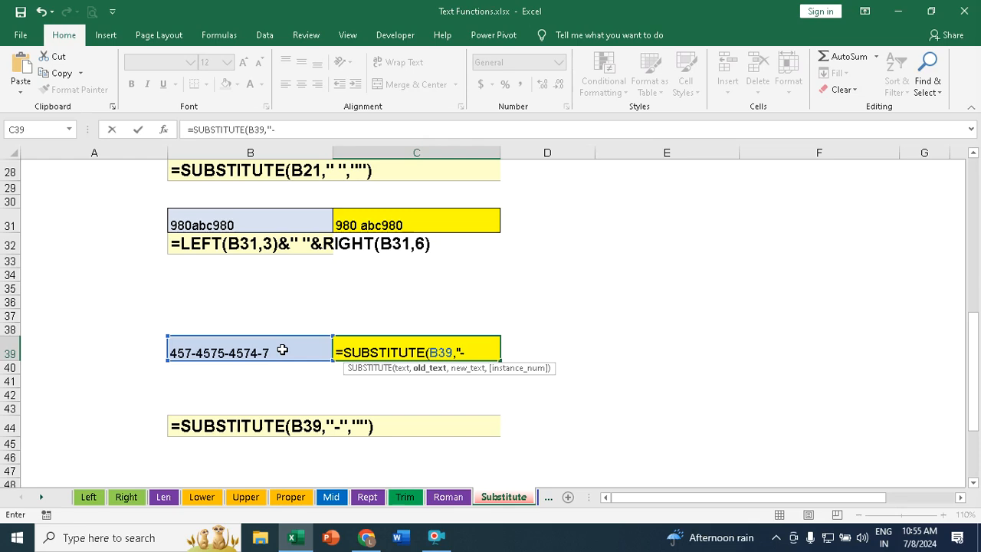
type("\",")
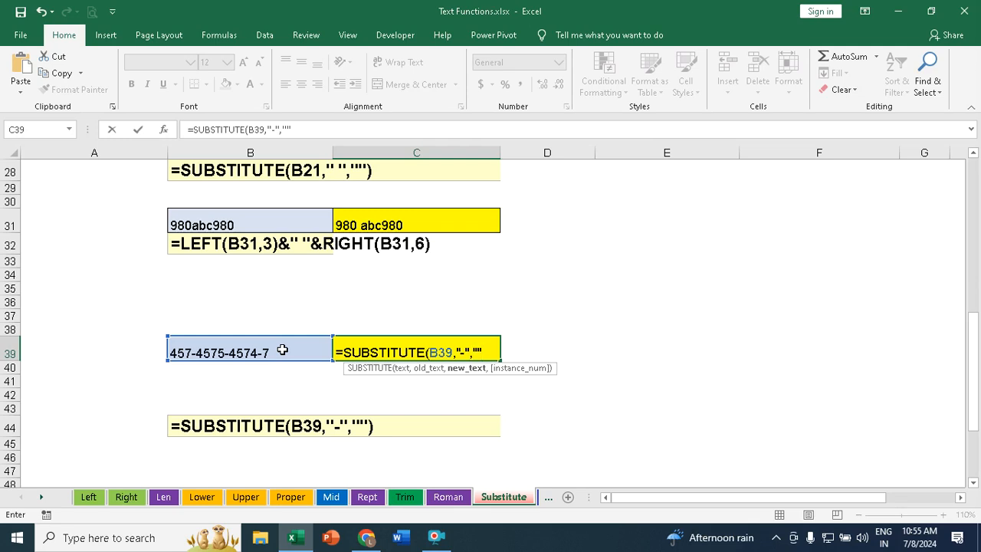
type("\"\")")
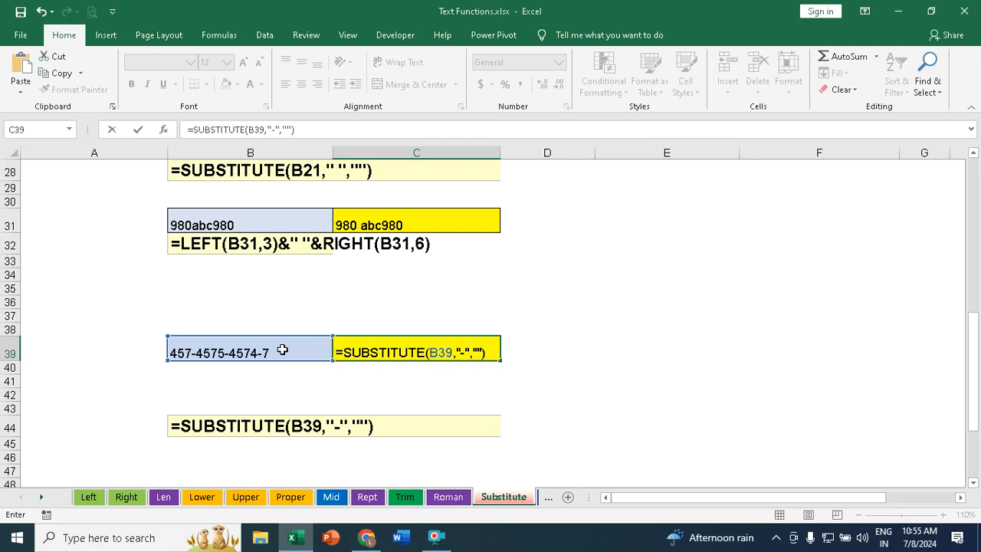
key("Return")
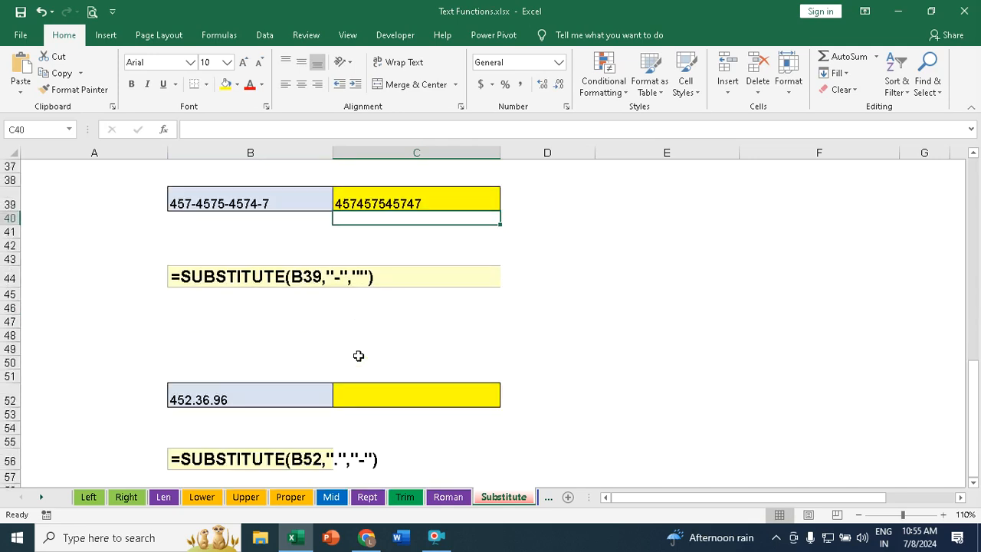
Step: Enter =SUBSTITUTE(B52,".","-") in C52 to replace the dots in the number with dashes
scroll(358, 355, "down", 1)
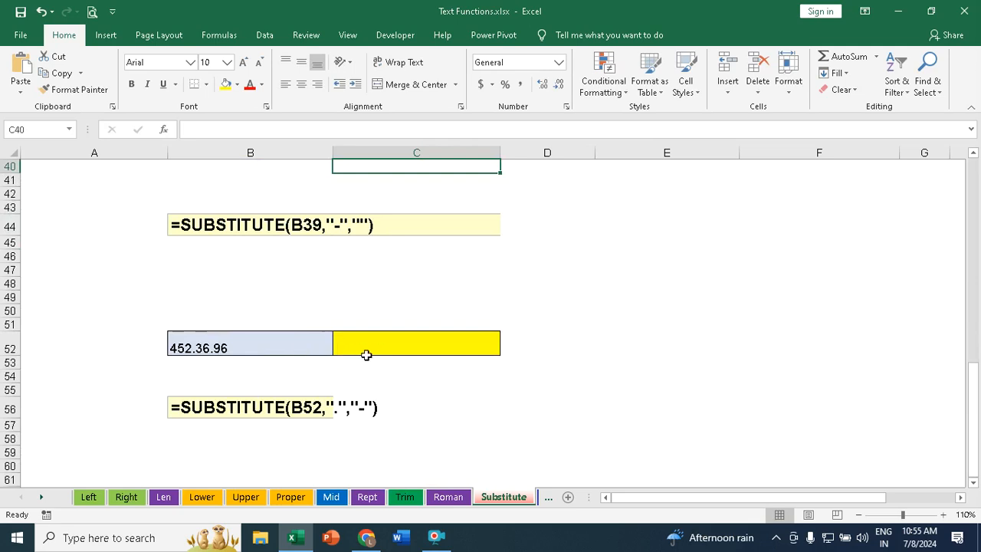
left_click(357, 345)
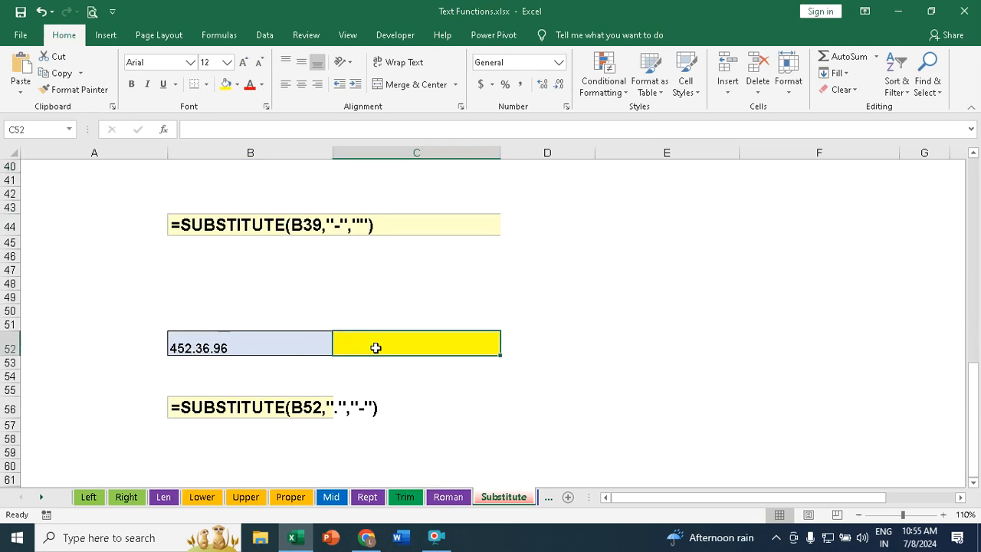
type("=sub")
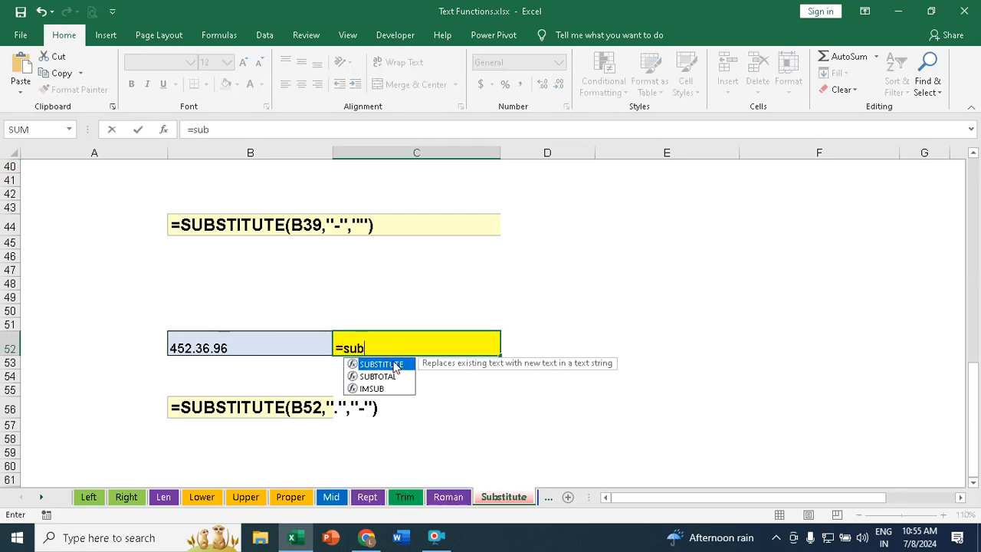
double_click(395, 365)
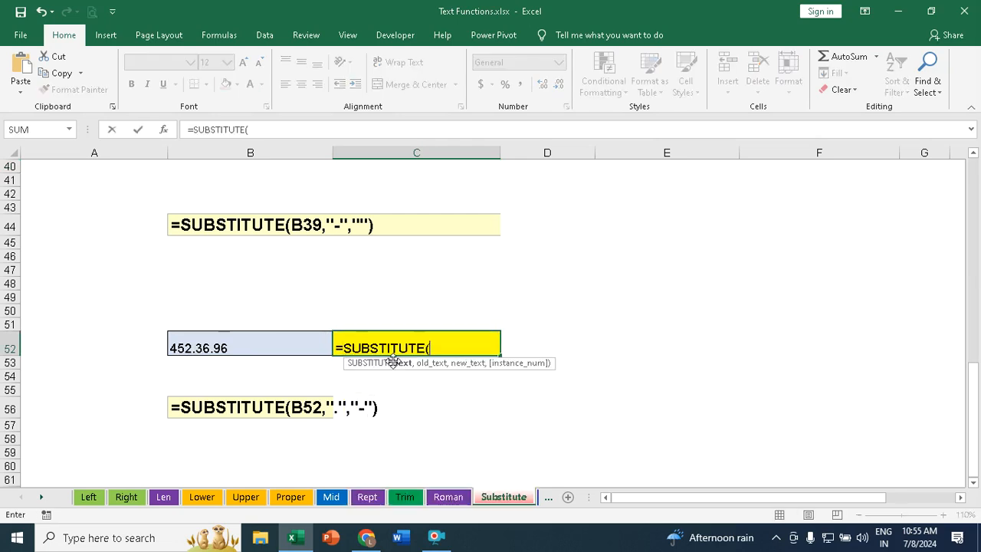
left_click(201, 339)
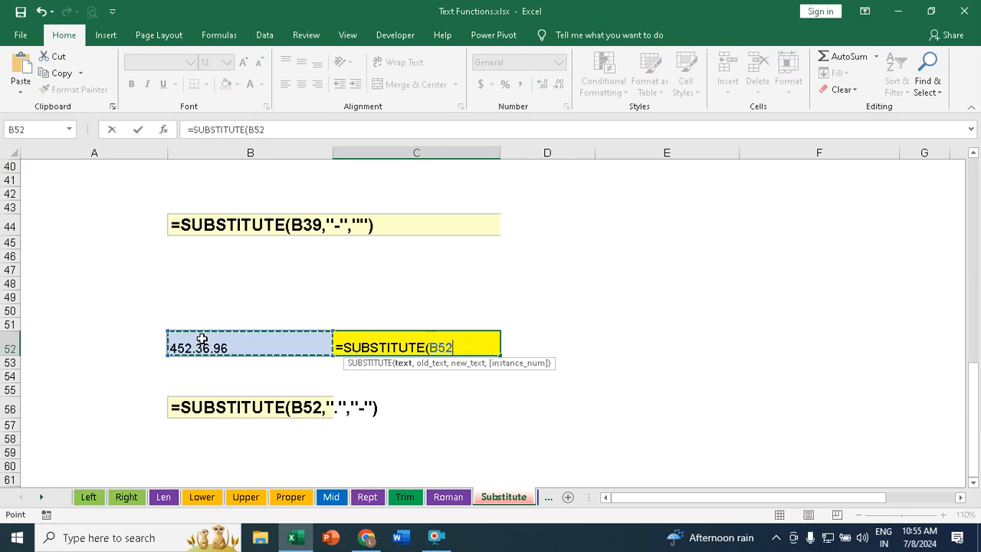
type(",")
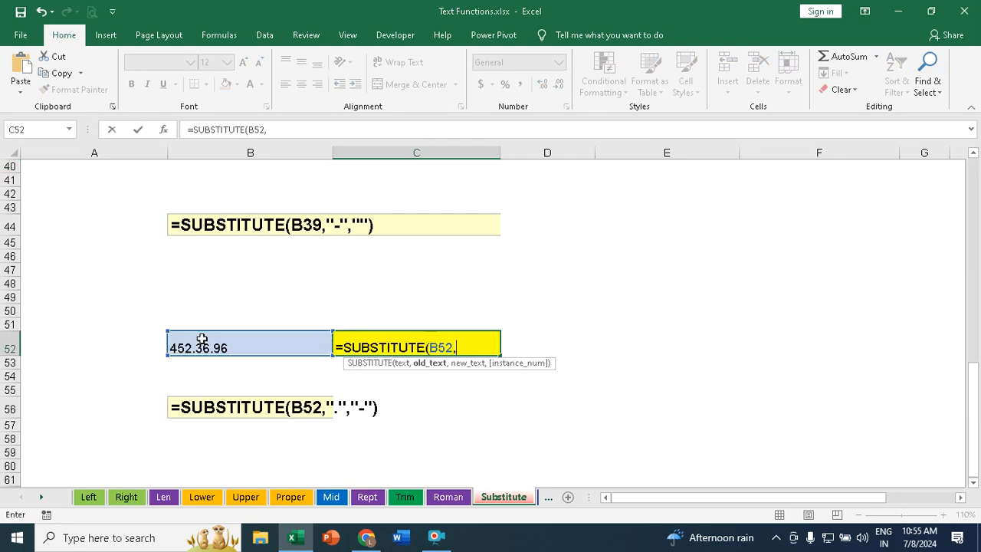
type("\".\",\"")
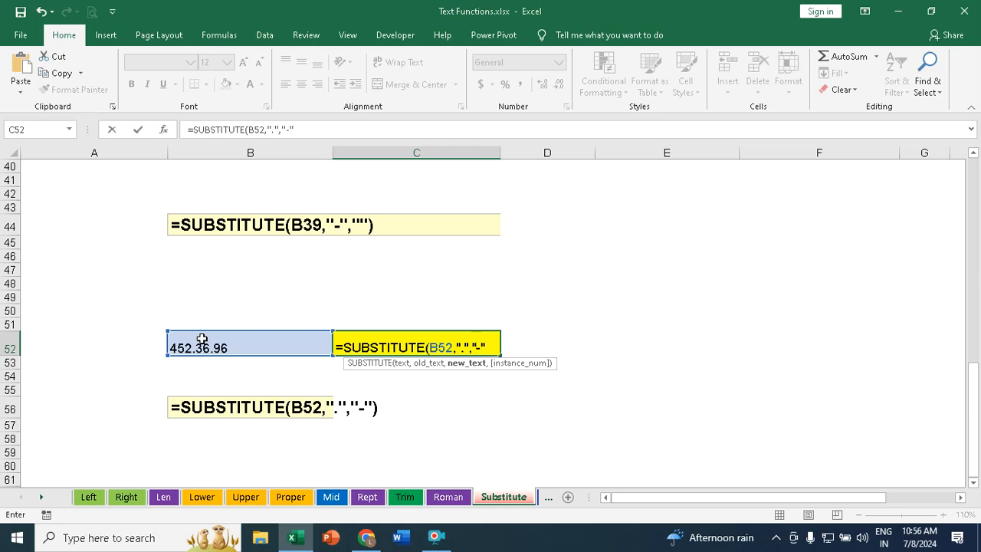
type("-\")")
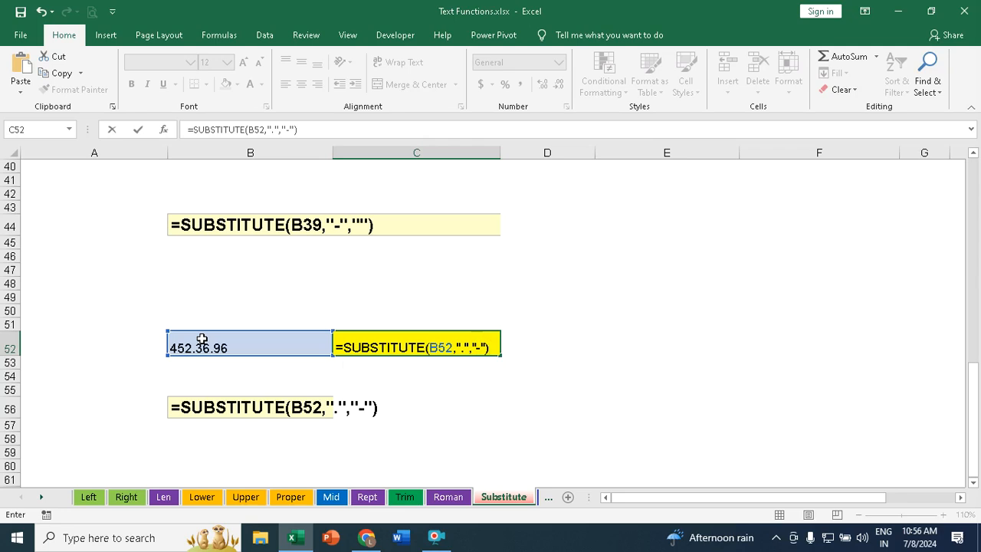
key("Return")
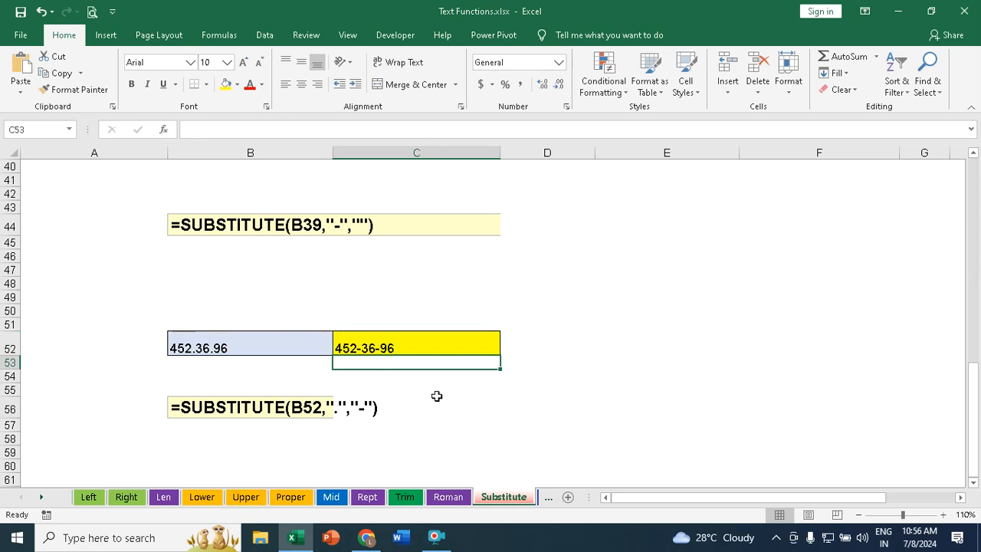
Step: Open the CONCATENATE sheet and examine the words in cells A2 through D2
left_click(541, 498)
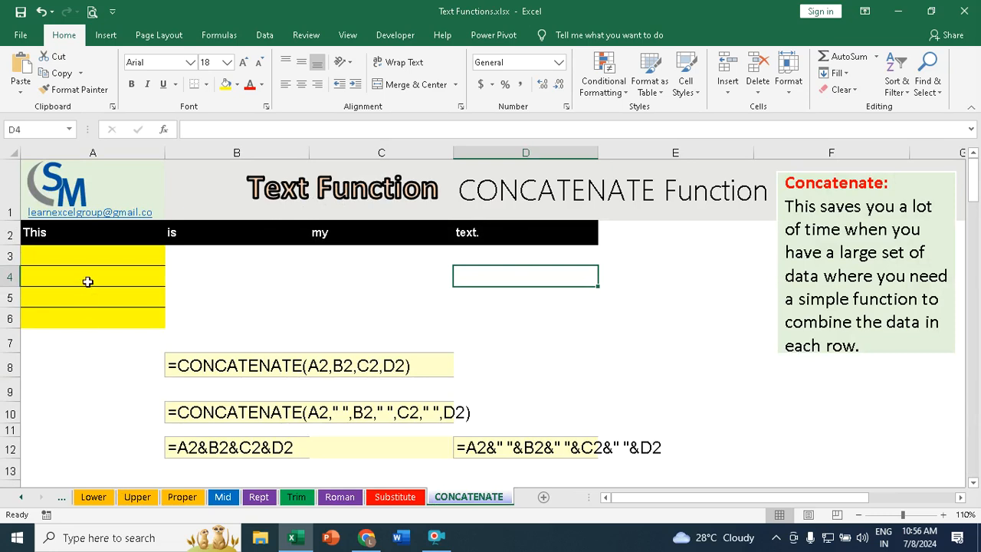
left_click(51, 232)
left_click(177, 226)
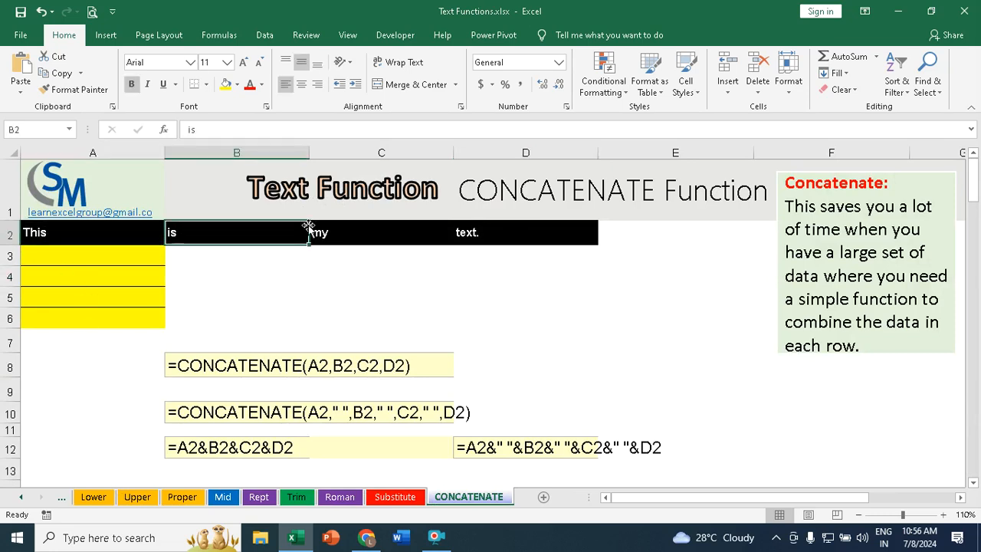
left_click(359, 232)
left_click(478, 233)
left_click(34, 234)
left_click(175, 233)
left_click(349, 232)
left_click(464, 234)
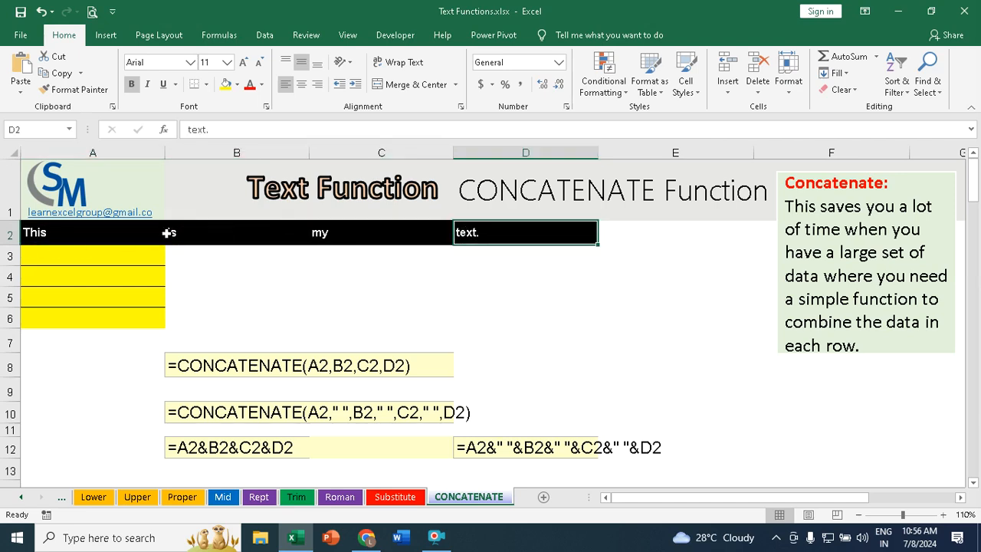
Step: Enter =CONCATENATE(A2,B2,C2,D2) in A3 to join the four words
left_click(80, 256)
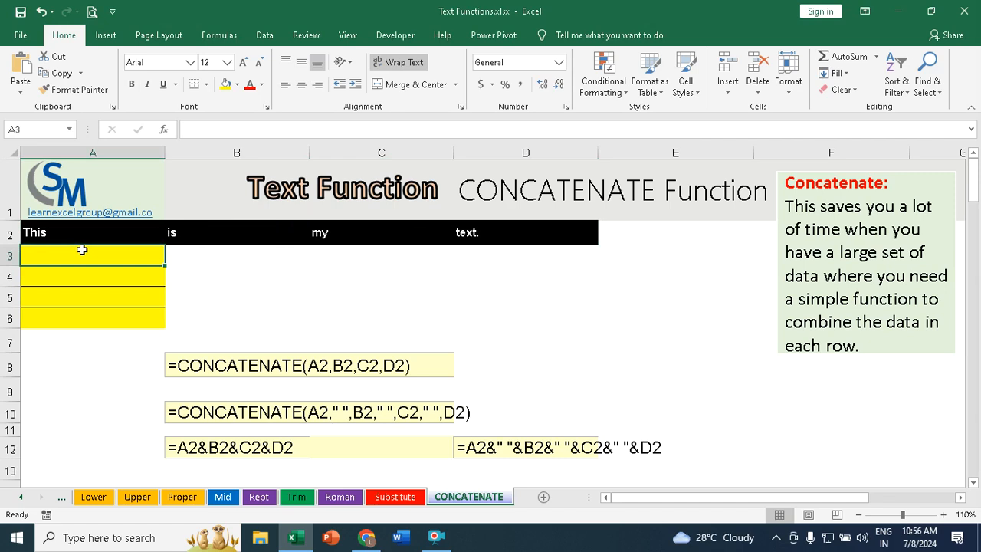
type("=con")
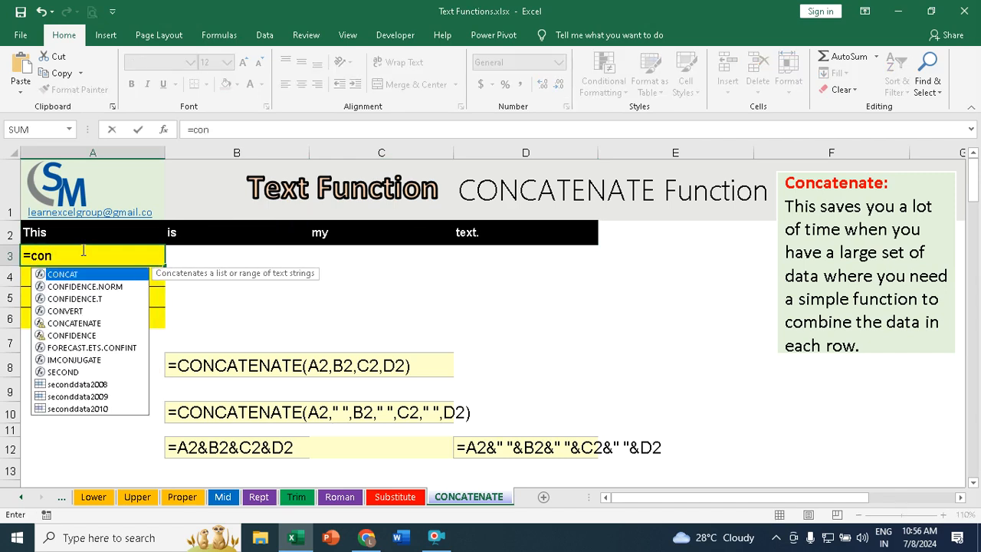
key("Down")
key("Down")
key("Down")
key("Down")
key("Tab")
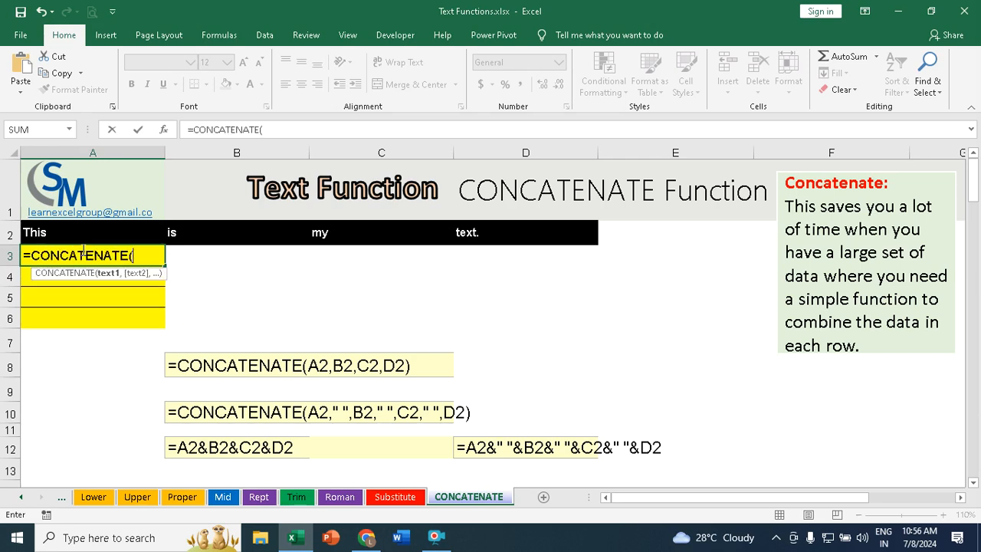
left_click(45, 235)
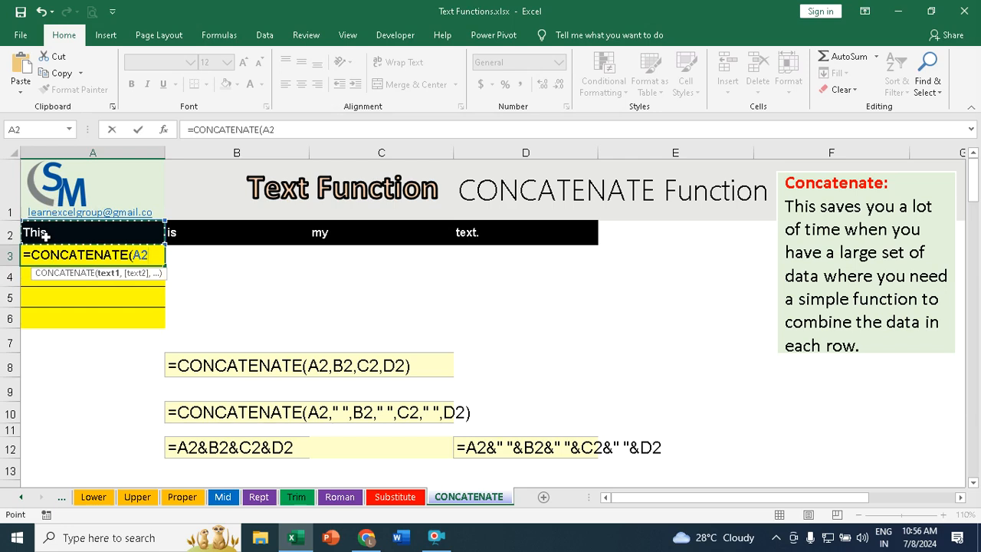
type(",")
left_click(194, 233)
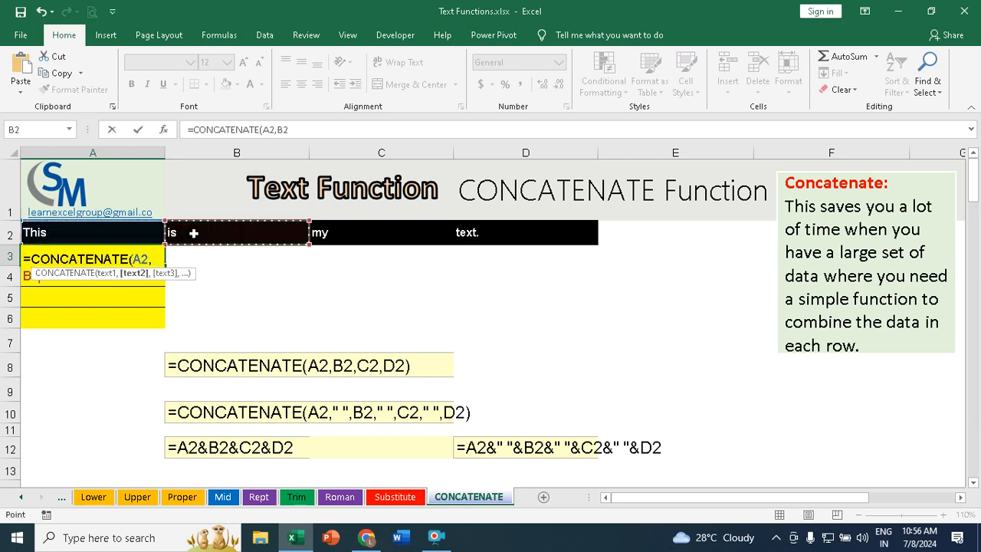
type(",")
left_click(337, 234)
type(",")
left_click(474, 238)
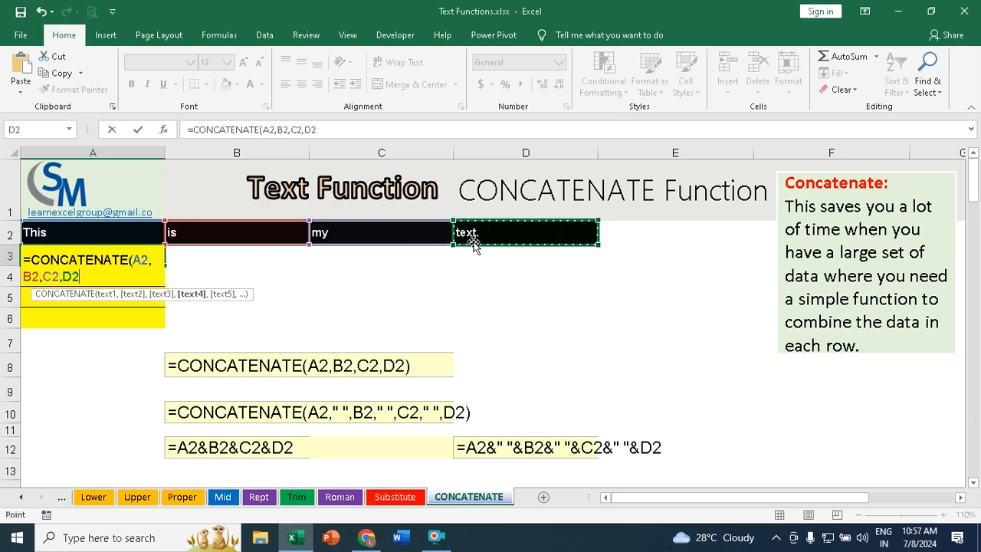
type(")")
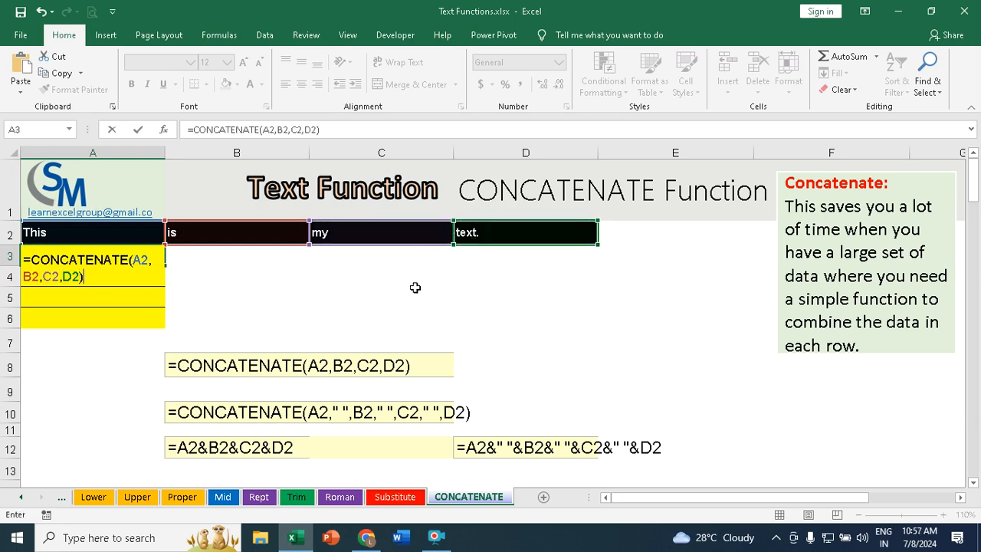
key("Return")
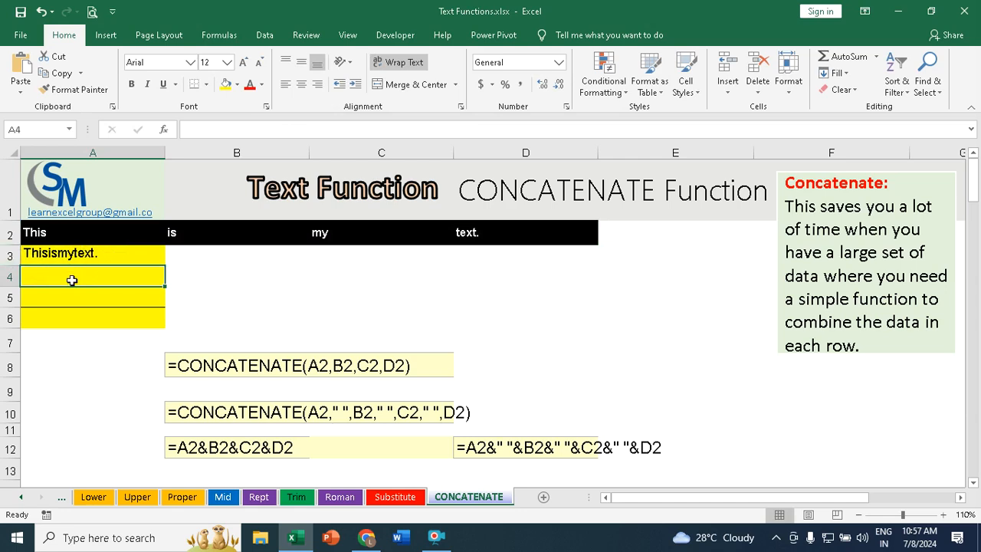
Step: Enter =CONCATENATE(A2," ",B2," ",C2," ",D2) in A4 to join the words with spaces between them
type("=con")
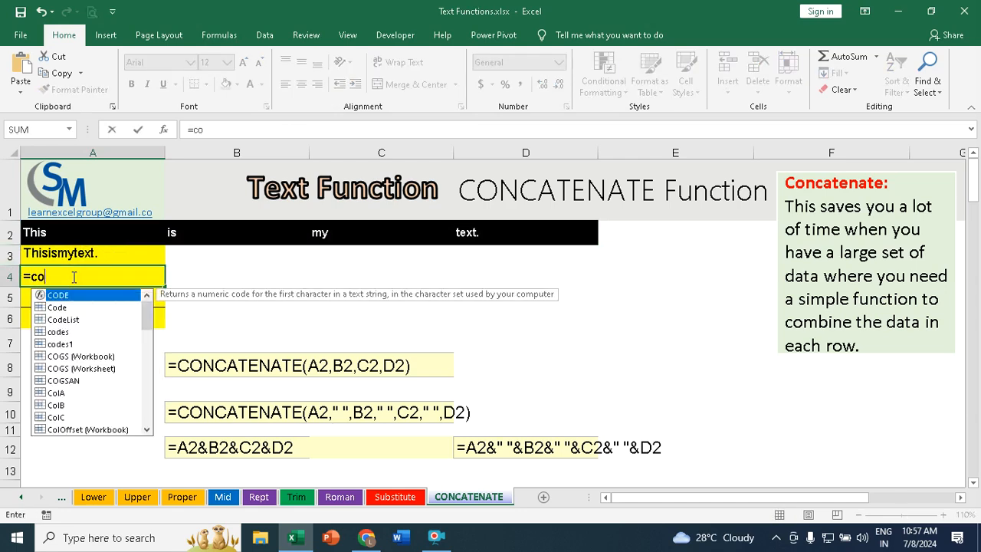
key("Down")
key("Down")
key("Down")
key("Down")
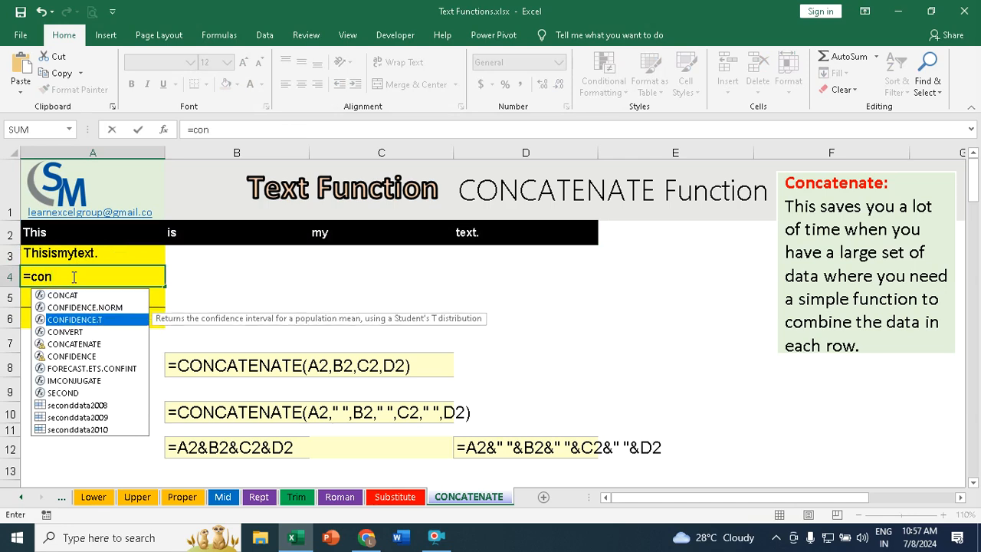
key("Tab")
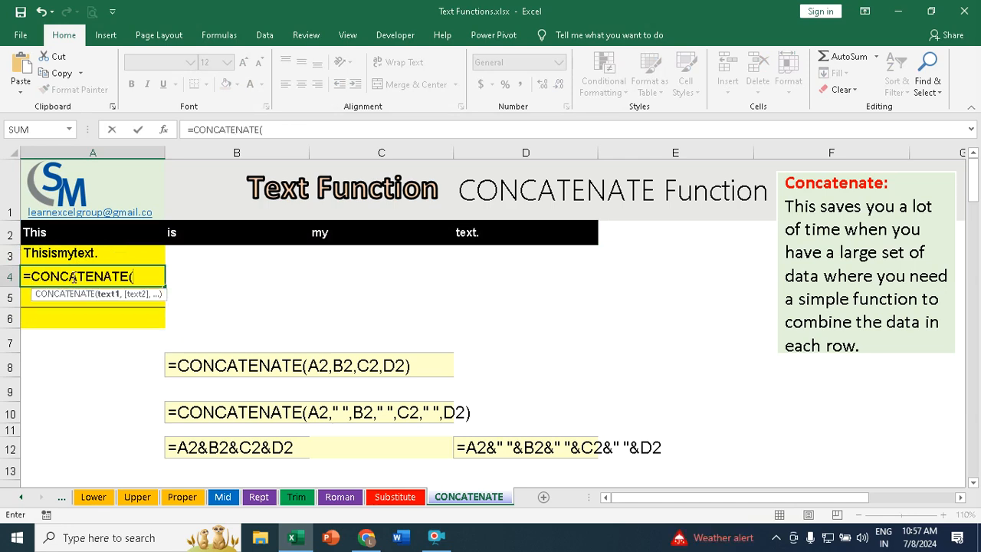
left_click(40, 230)
type(",\" \",")
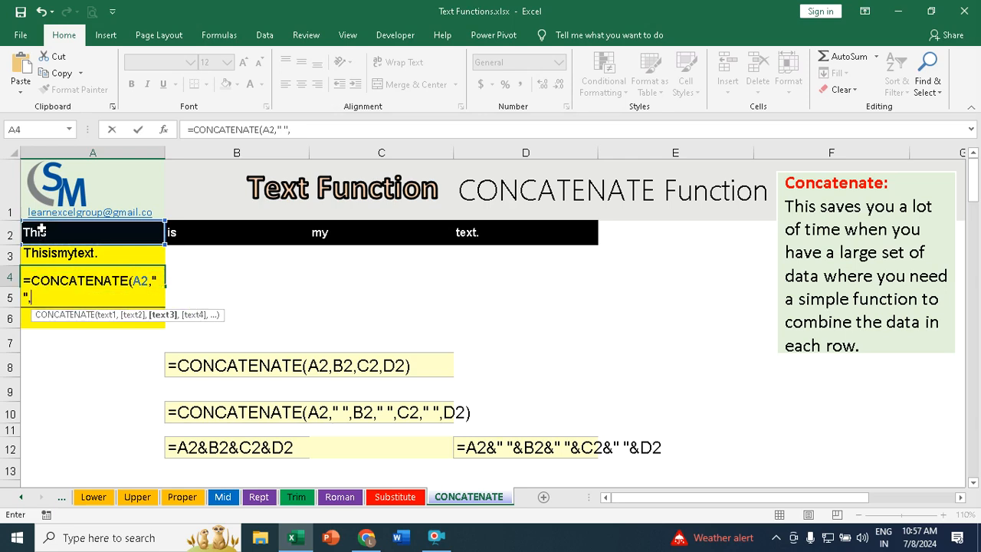
left_click(234, 236)
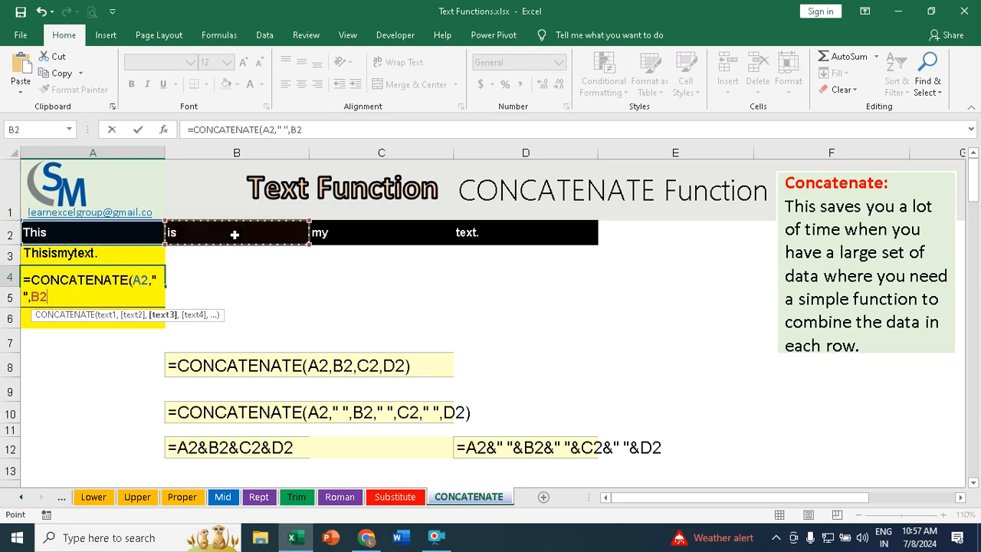
type(",\" \"")
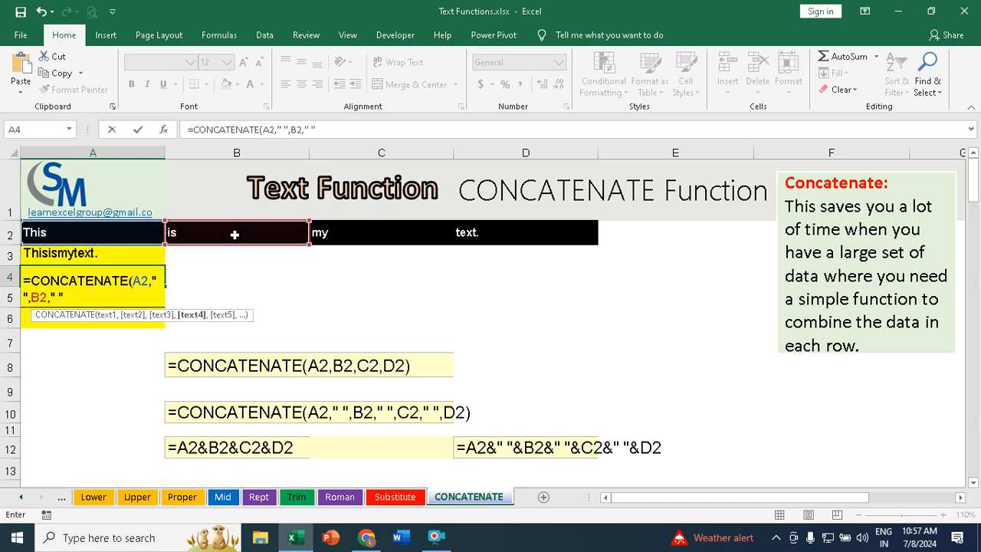
type(",")
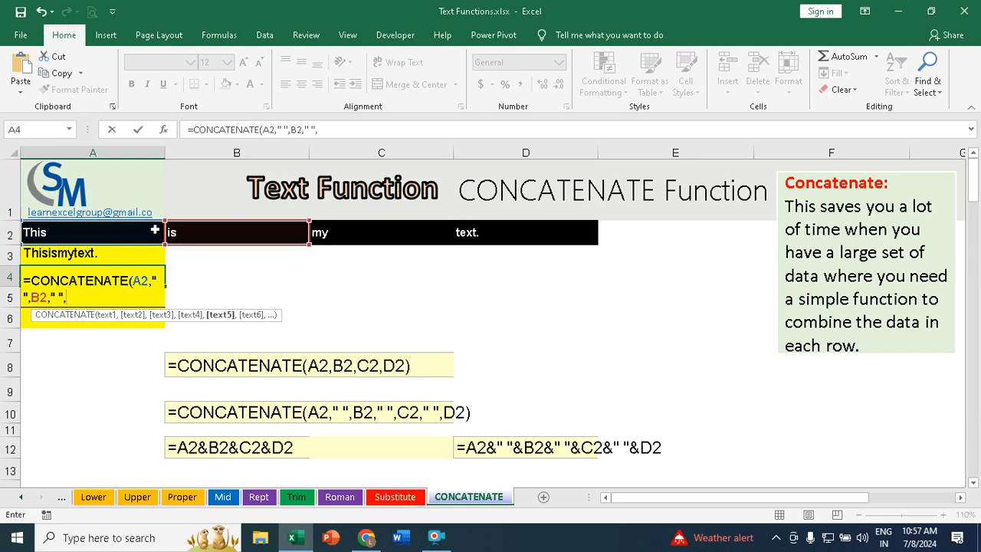
left_click(390, 232)
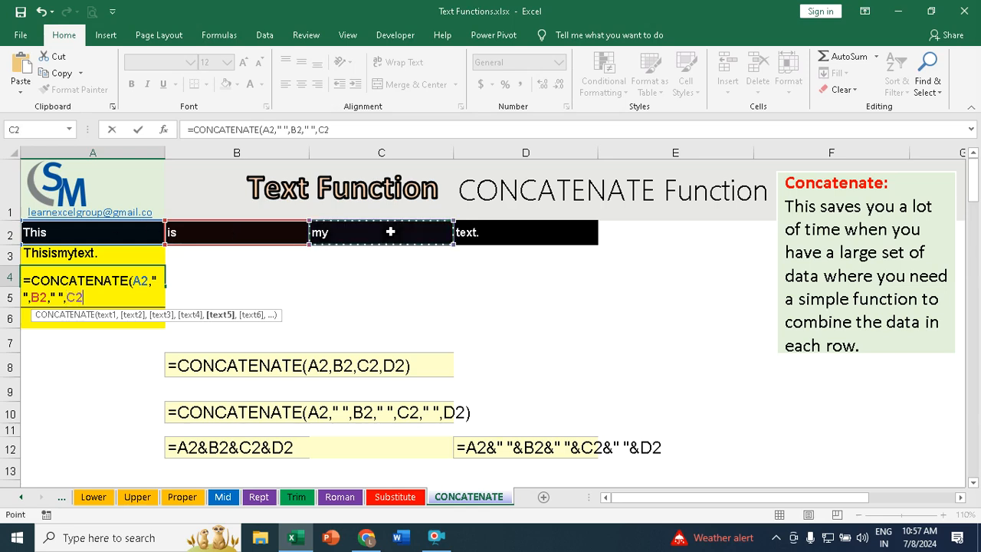
type(",")
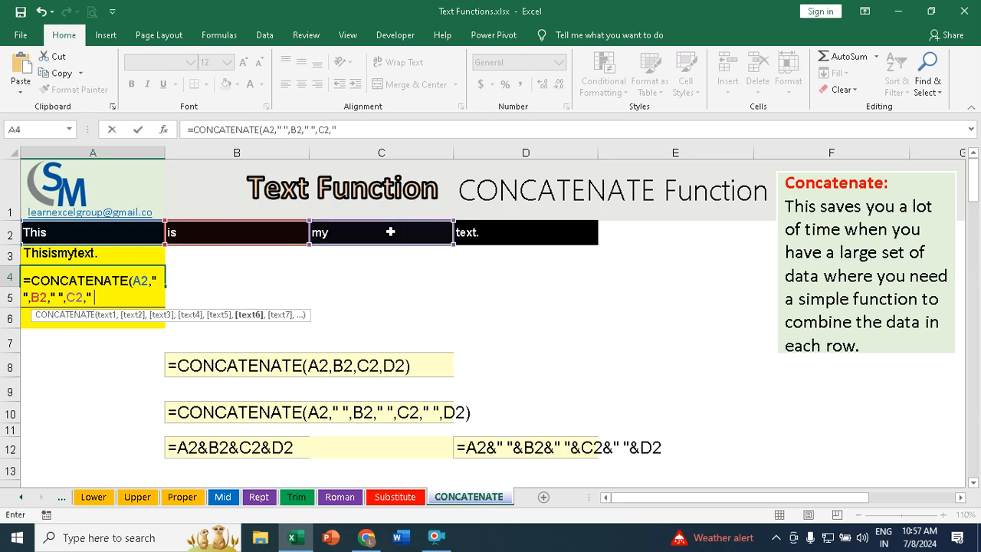
type("\" \",")
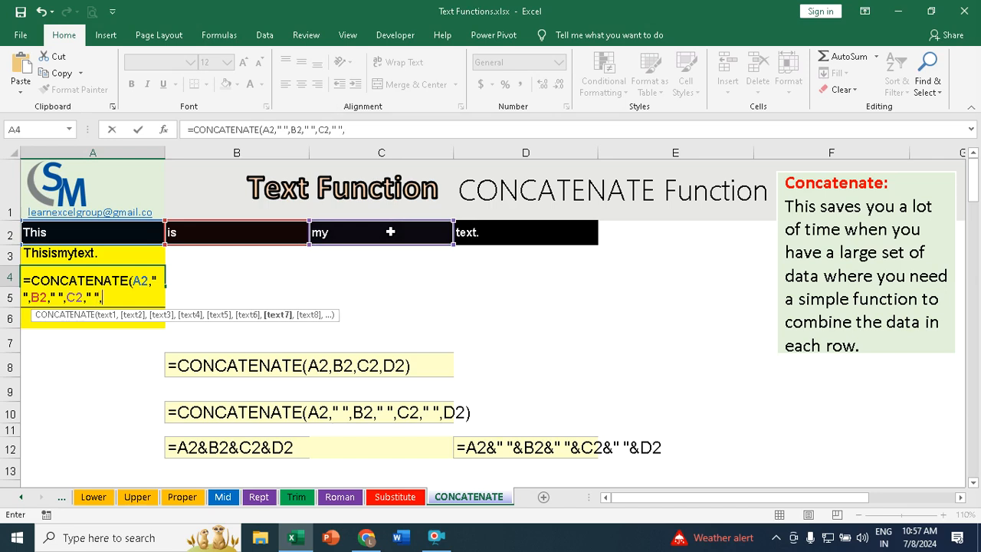
left_click(521, 230)
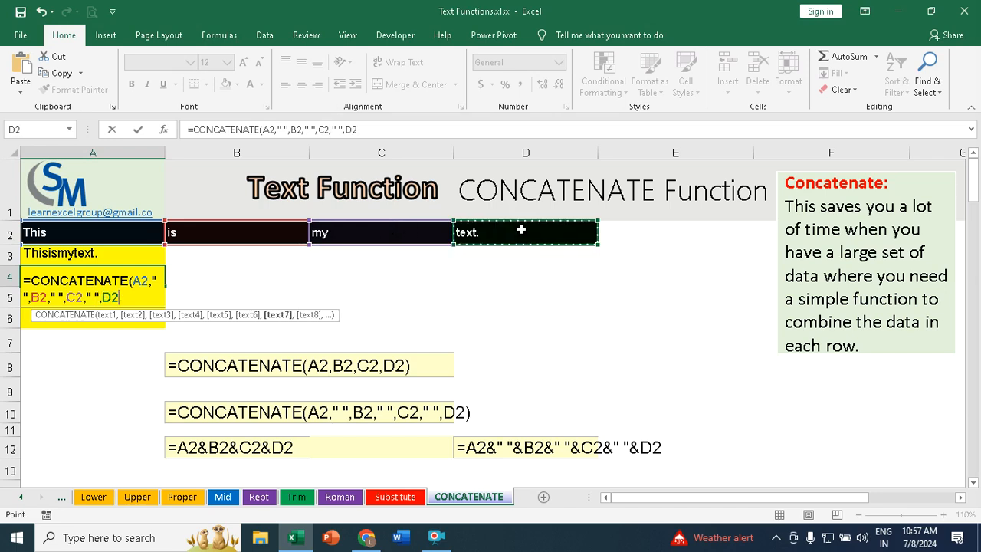
type(")")
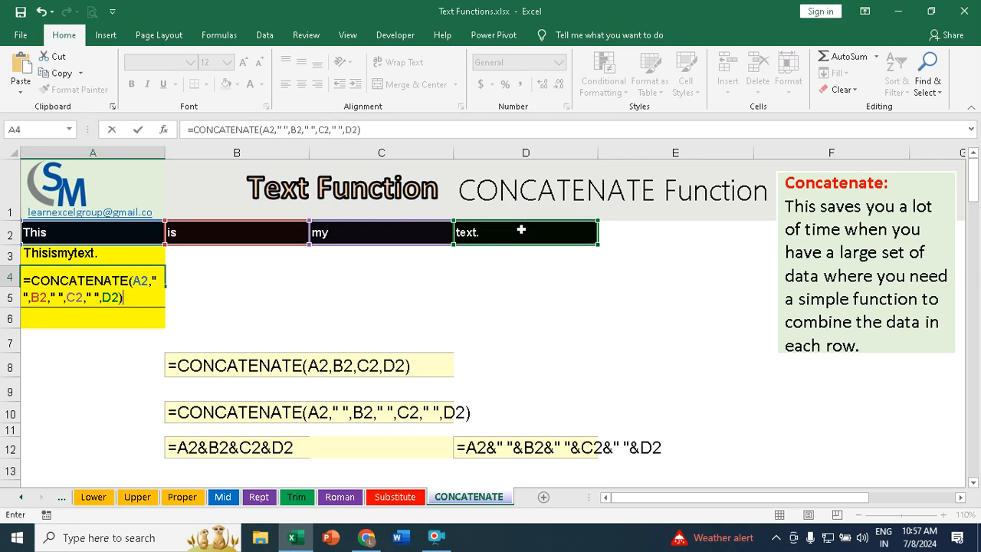
key("Return")
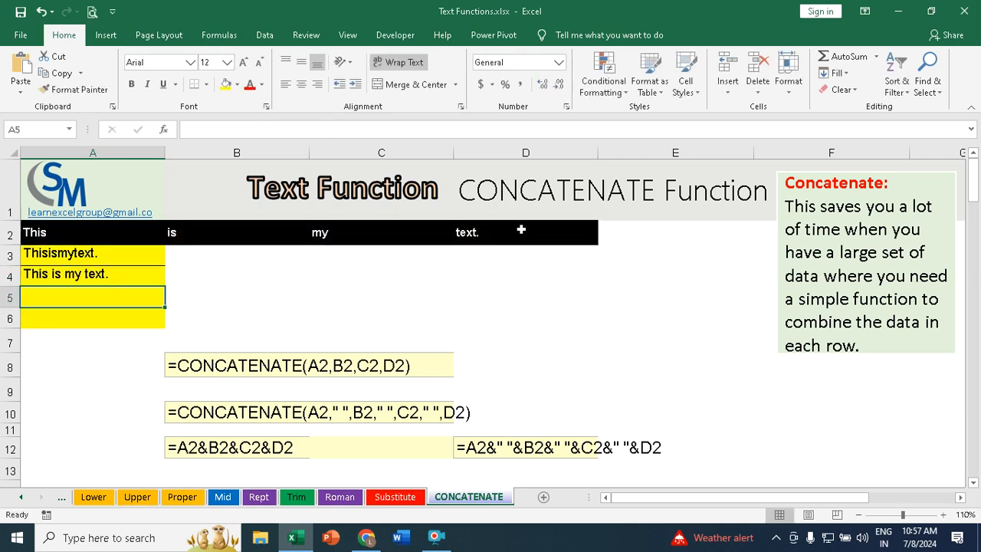
Step: Compare the joined results in A3 and A4
left_click(58, 250)
left_click(43, 277)
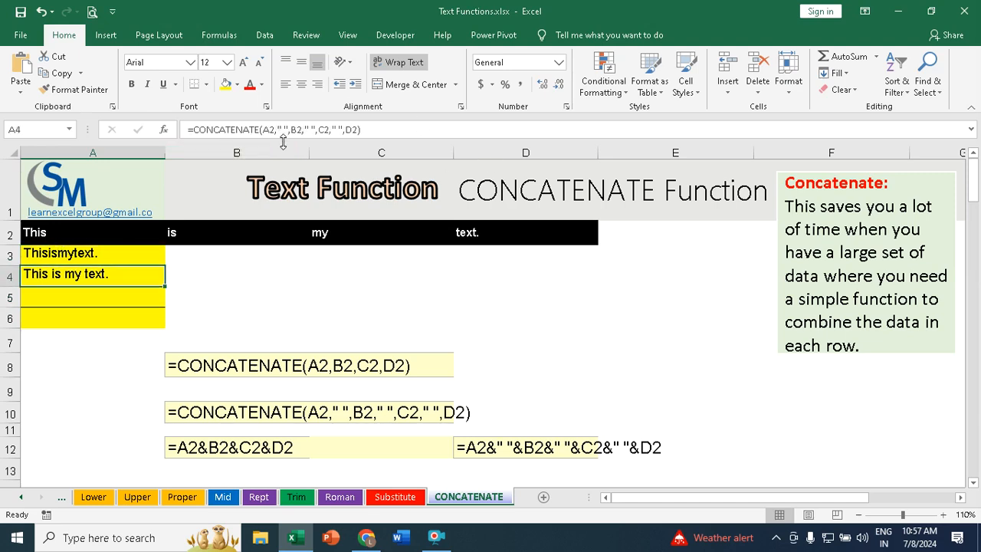
left_click(52, 299)
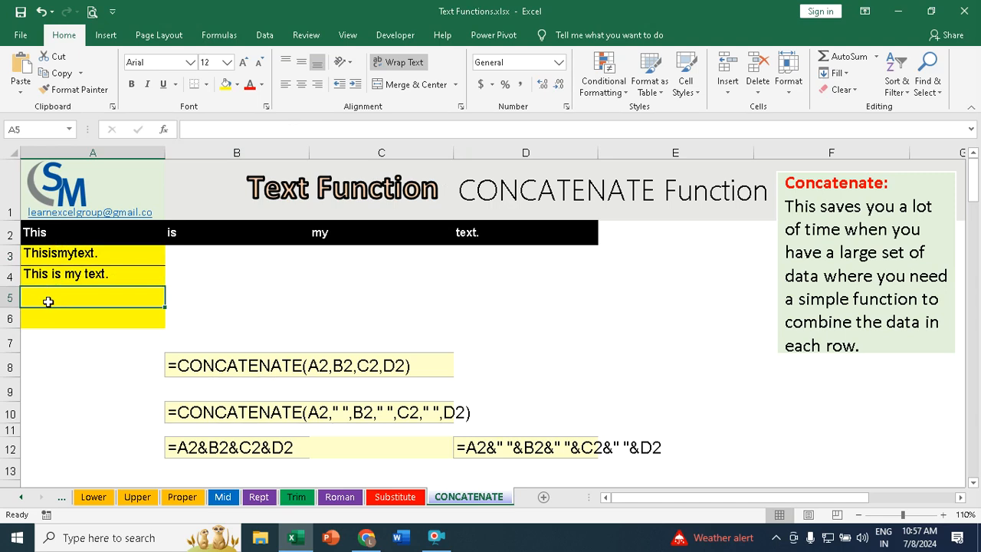
Step: Enter =A2&B2&C2&D2 in A5 to join the four words using the ampersand operator
type("=")
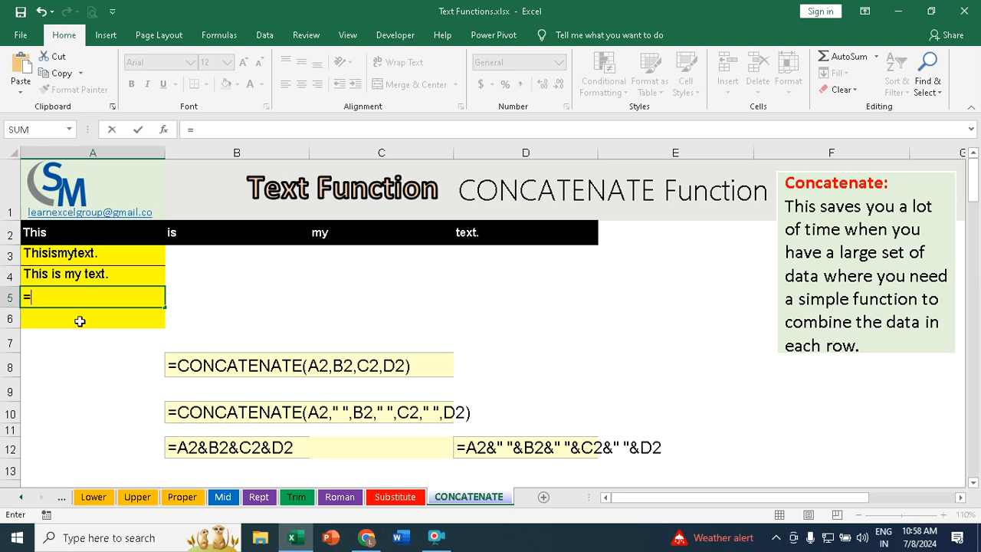
left_click(43, 233)
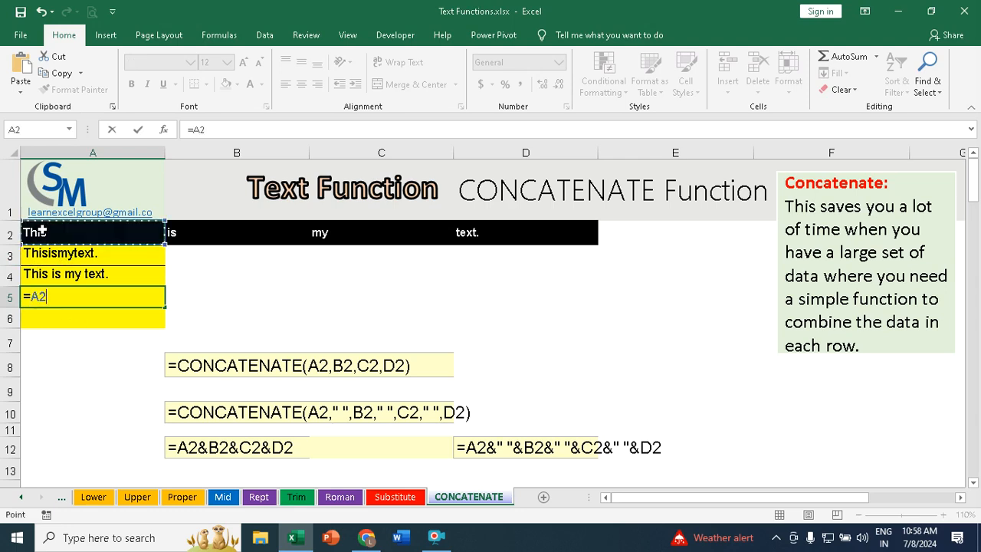
type("&")
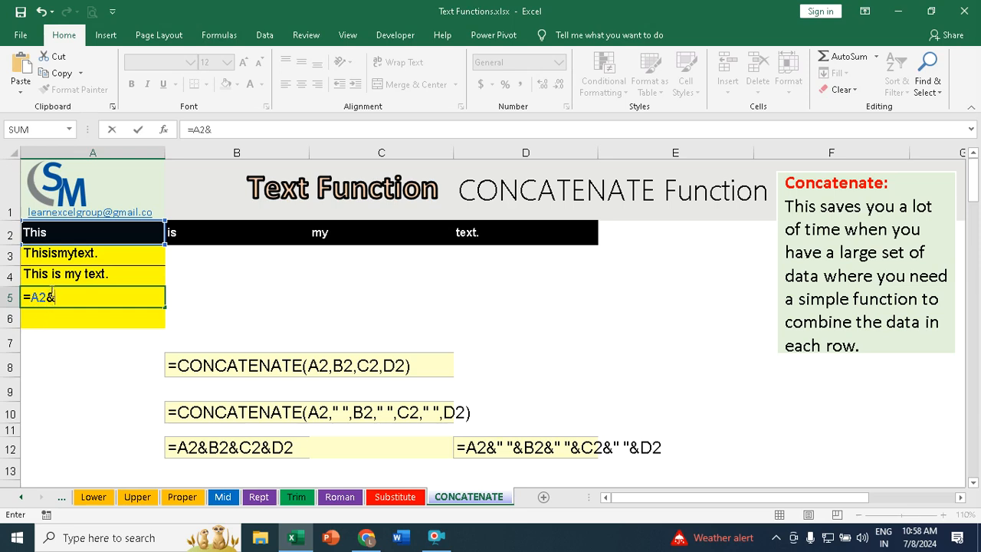
left_click(205, 232)
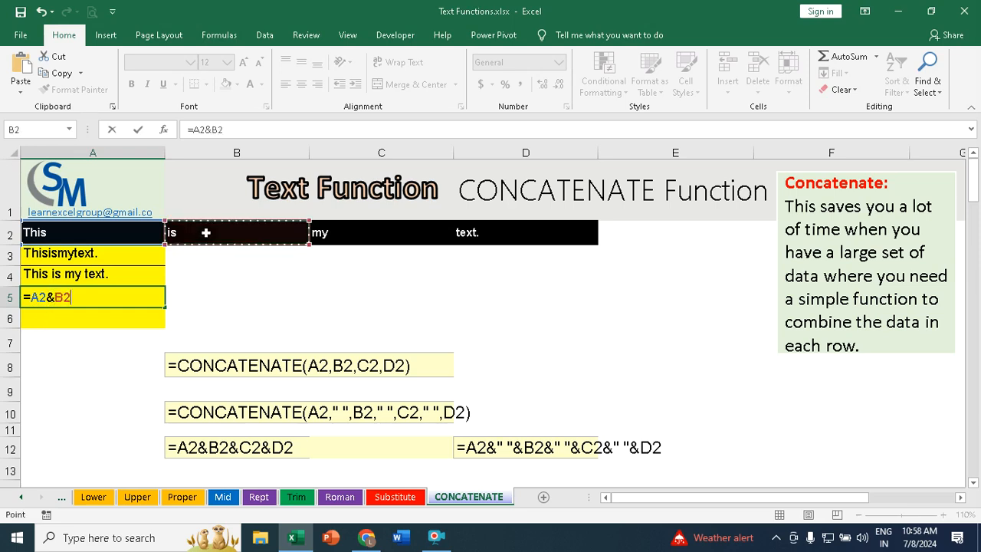
type("&")
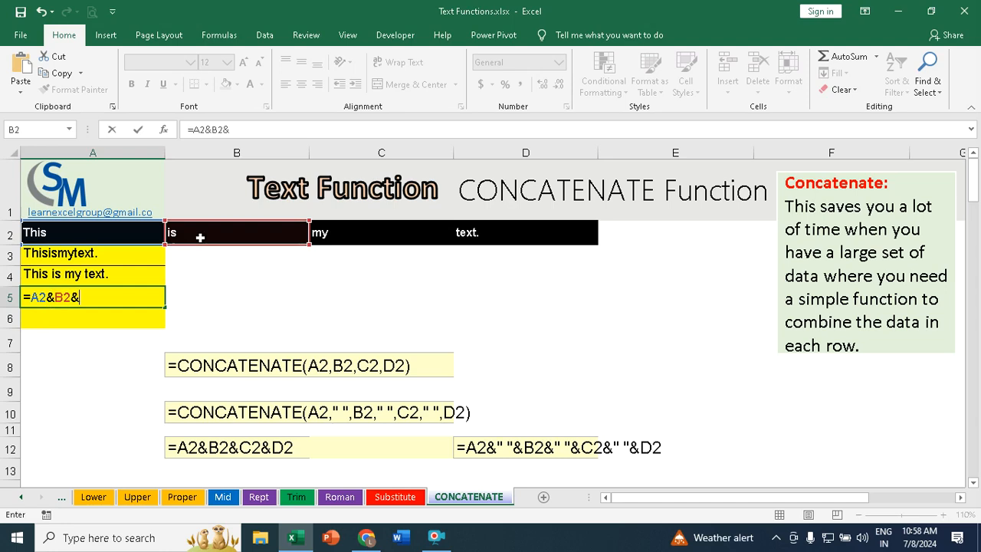
left_click(386, 230)
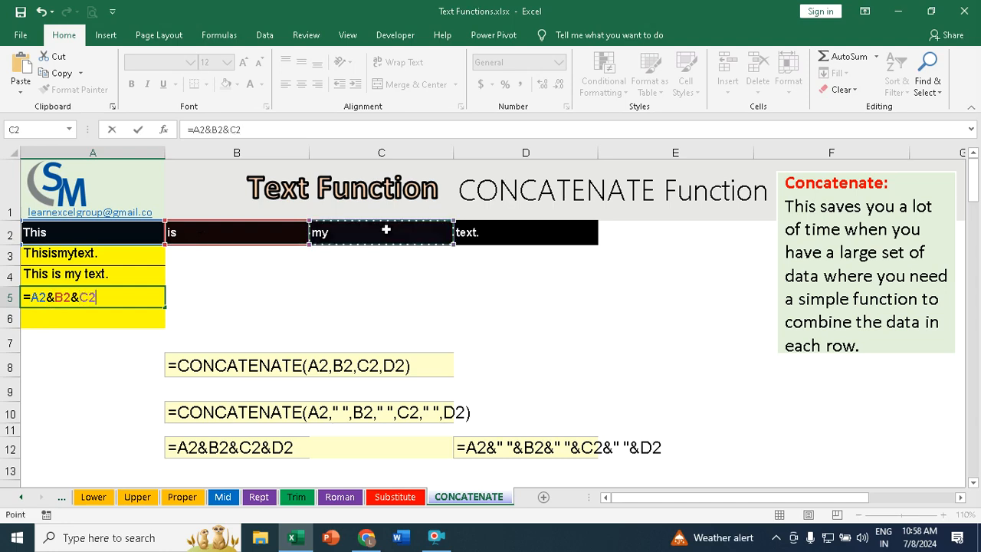
type("&")
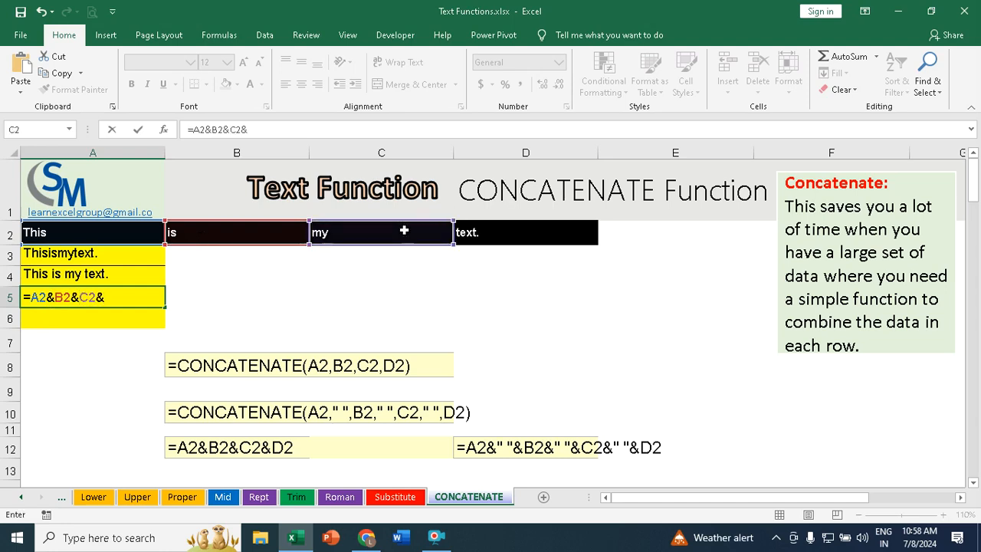
left_click(520, 230)
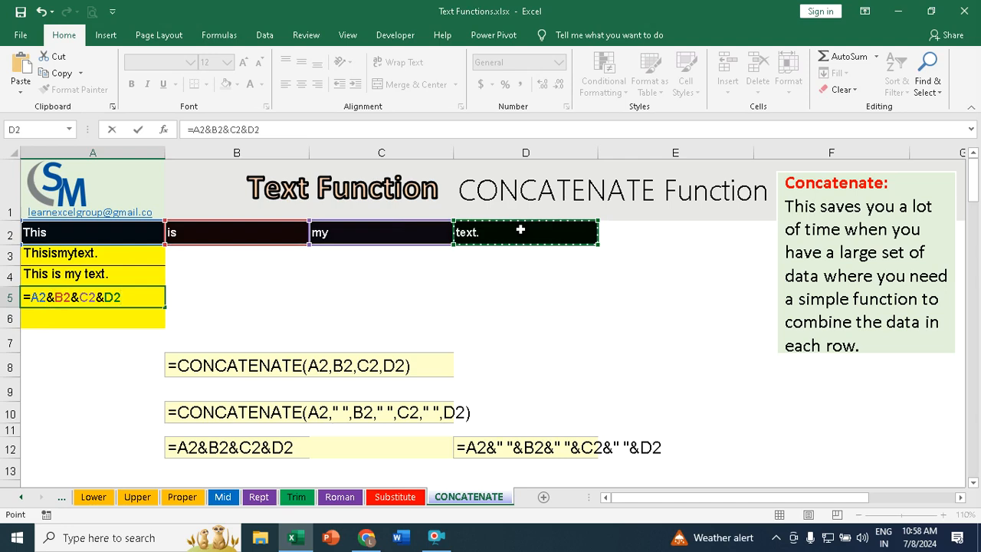
key("Return")
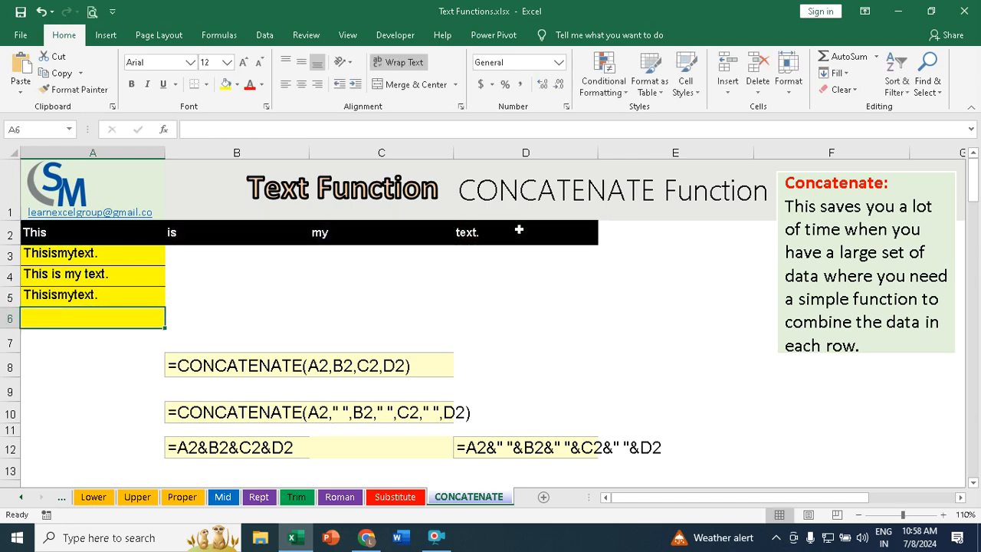
Step: Compare the formulas and results in cells A3, A4 and A5
left_click(112, 253)
left_click(95, 296)
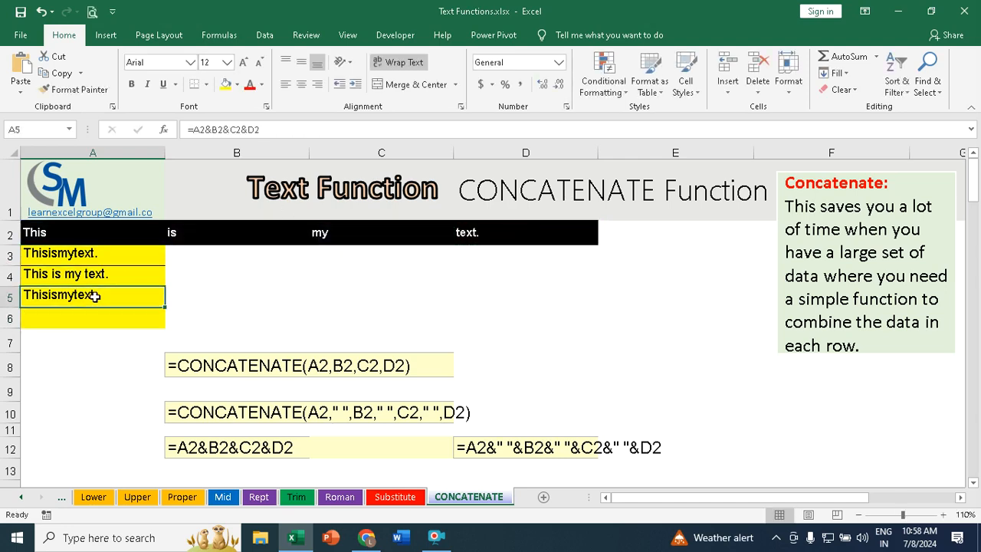
left_click(77, 253)
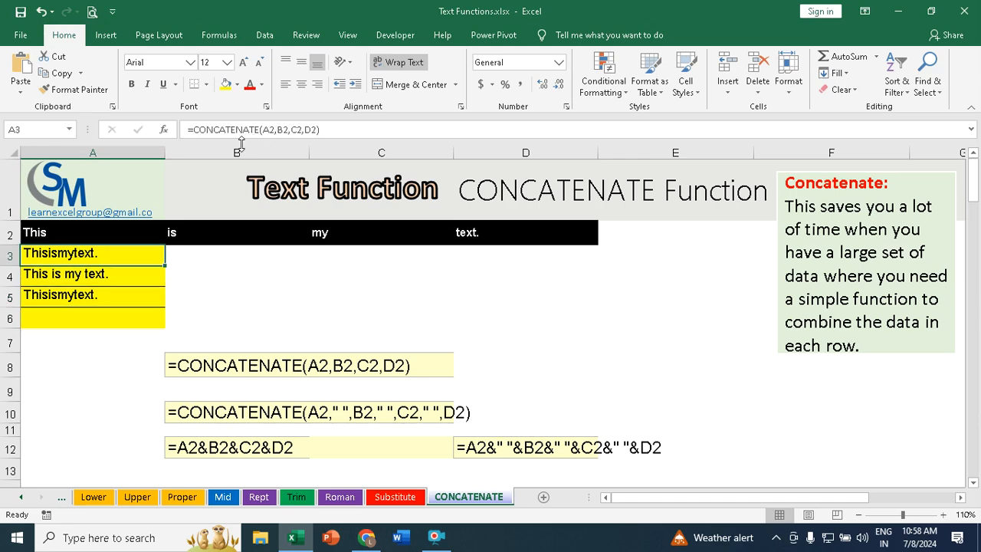
left_click(94, 295)
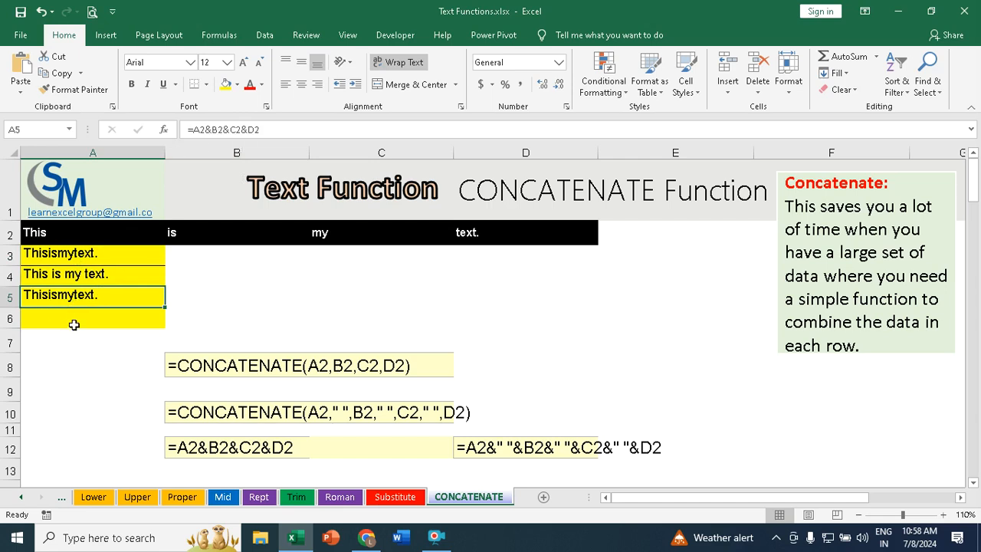
left_click(59, 274)
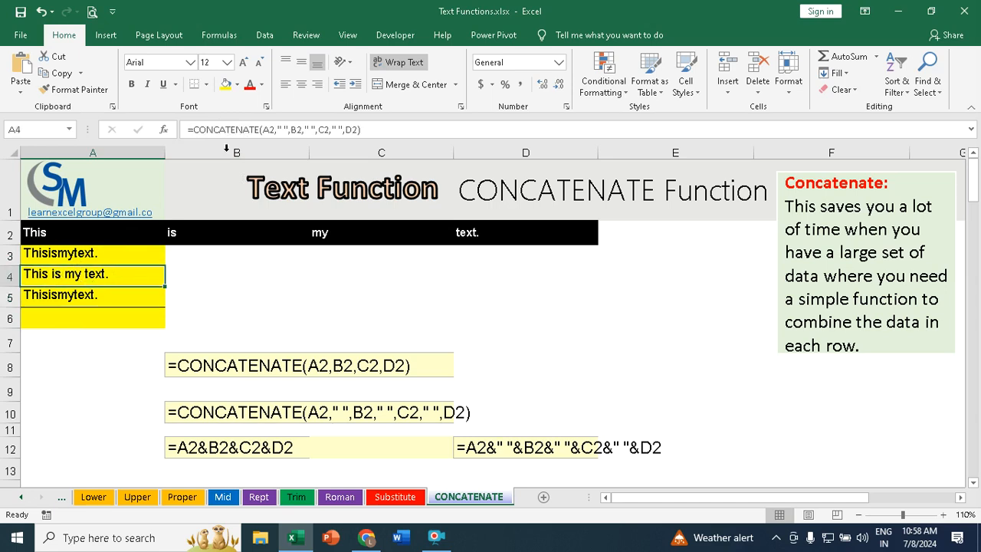
Step: Enter =A2&" "&B2&" "&C2&" "&D2 in A6 to join the words with spaces using ampersands
left_click(77, 314)
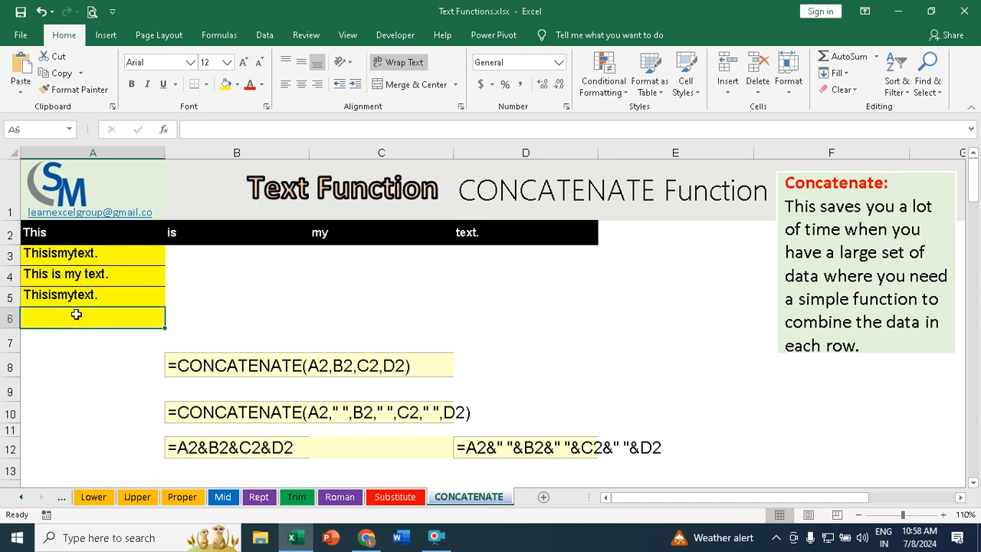
type("=")
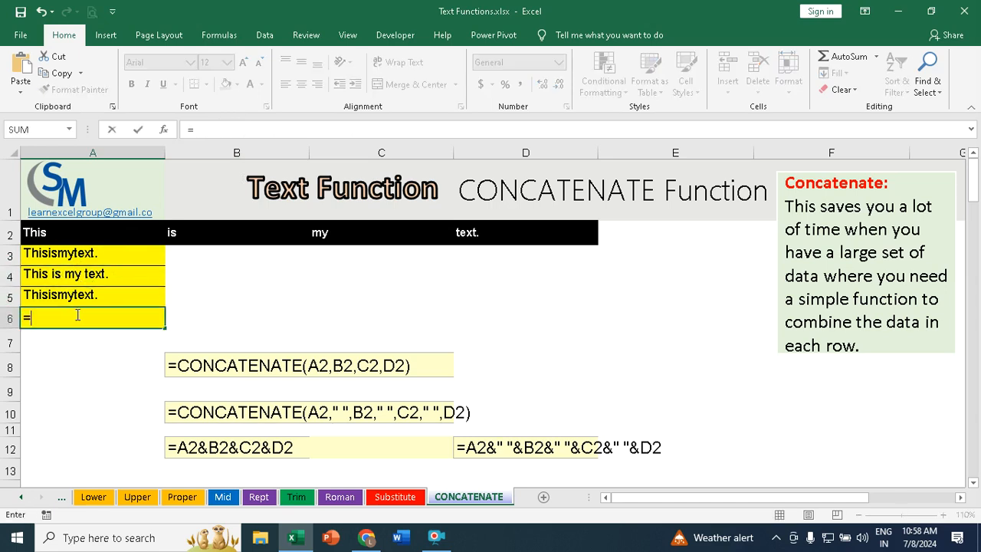
left_click(61, 231)
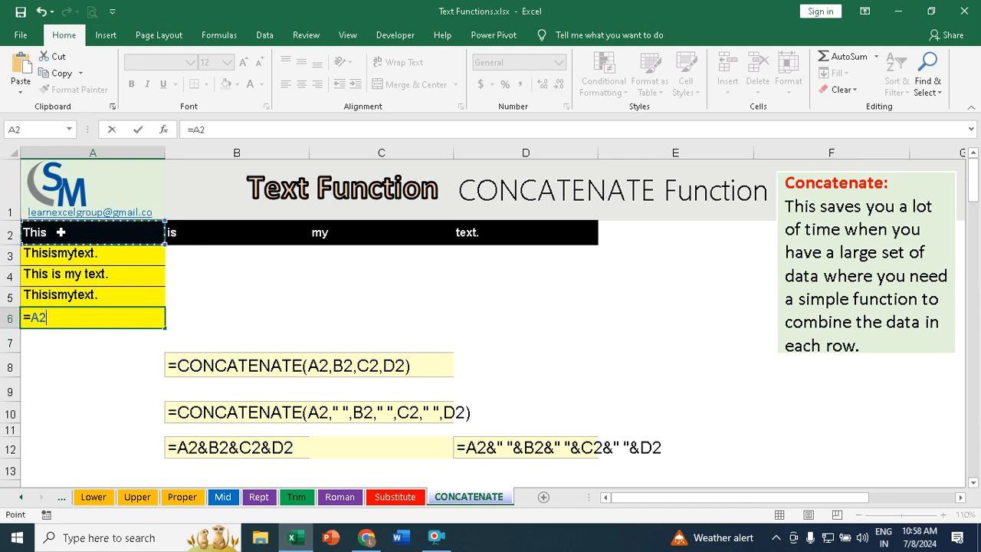
type("&\" \"")
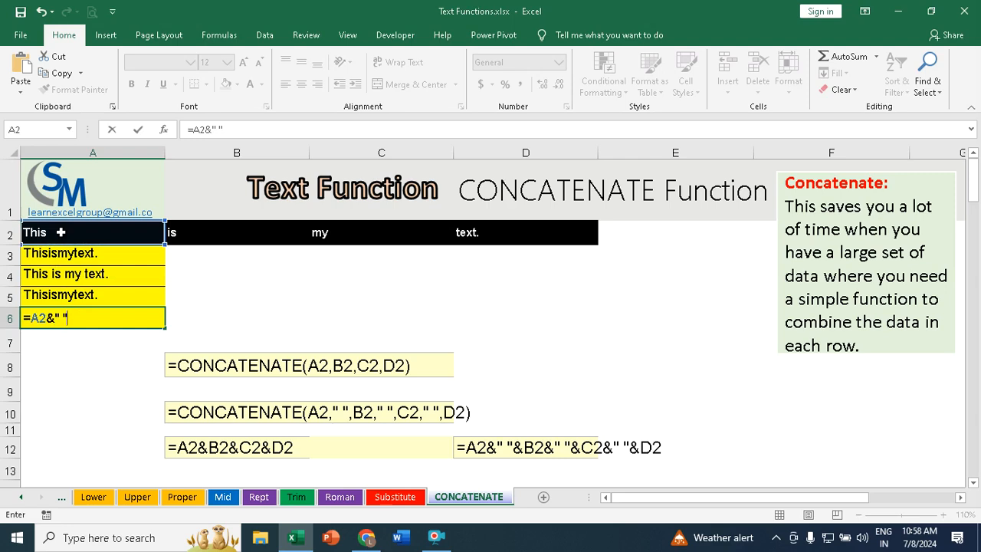
type("&")
left_click(221, 232)
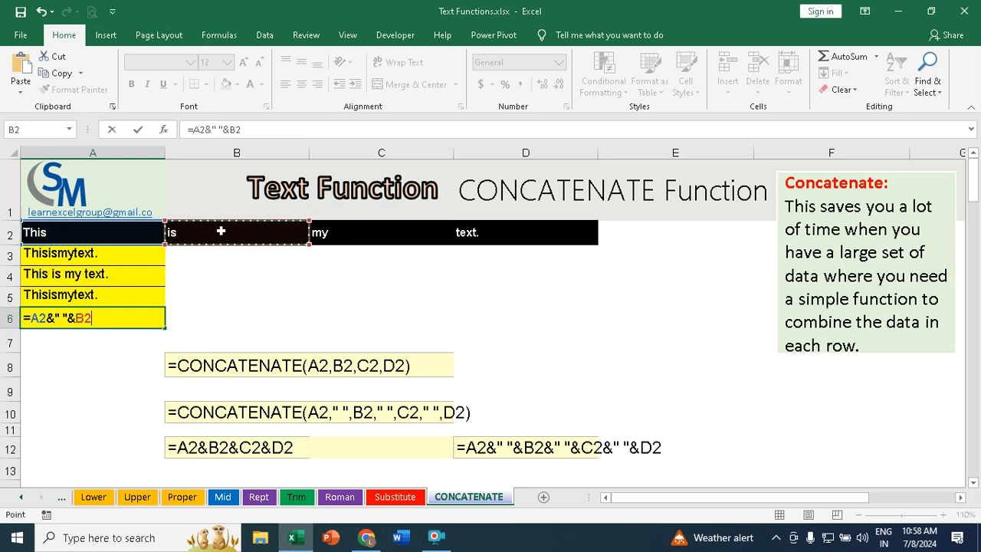
type("&\" \"")
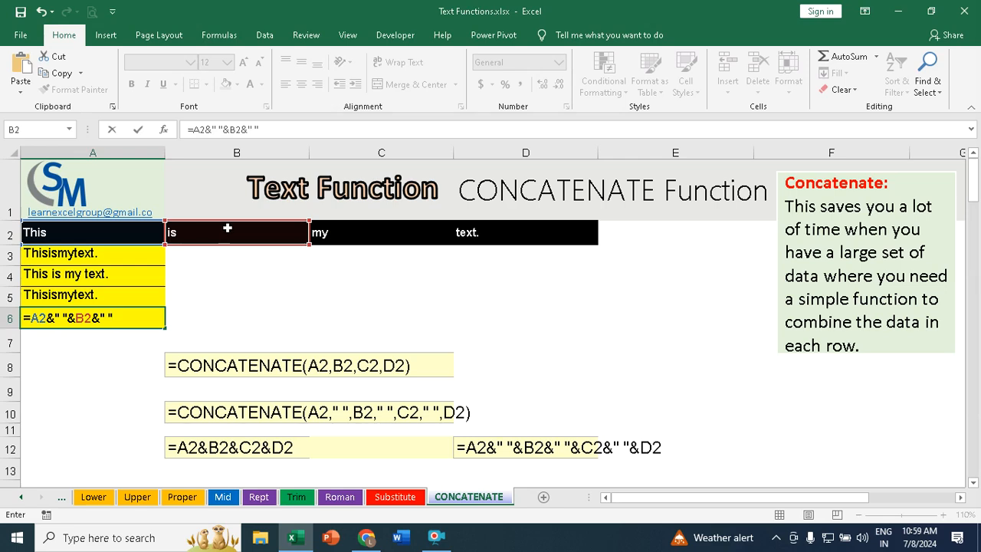
type("&")
left_click(346, 230)
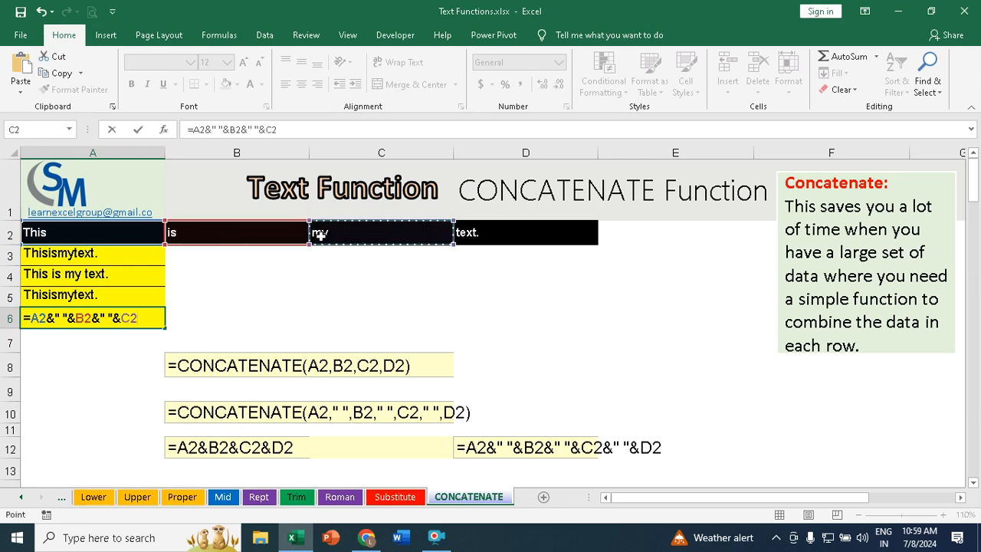
type("&")
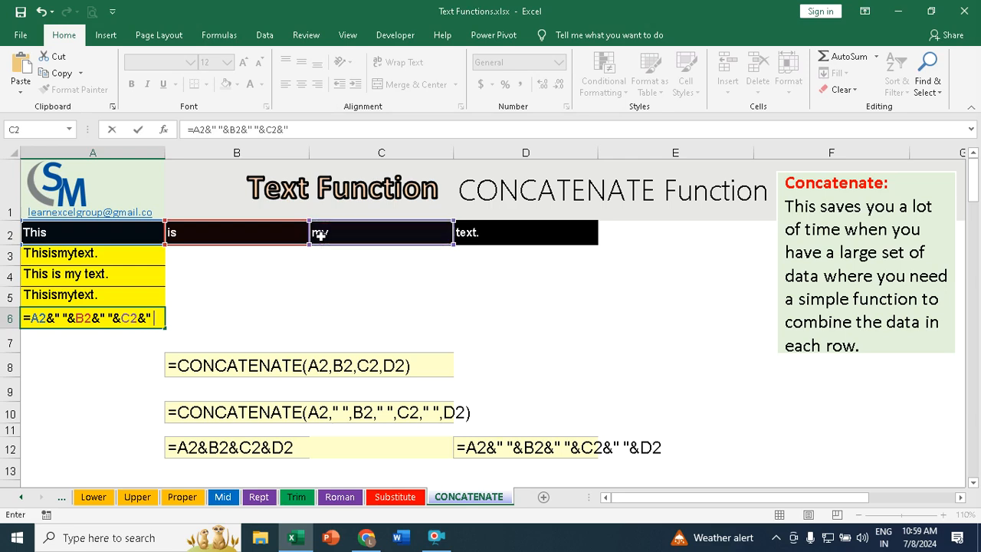
type("\" \"&")
left_click(480, 232)
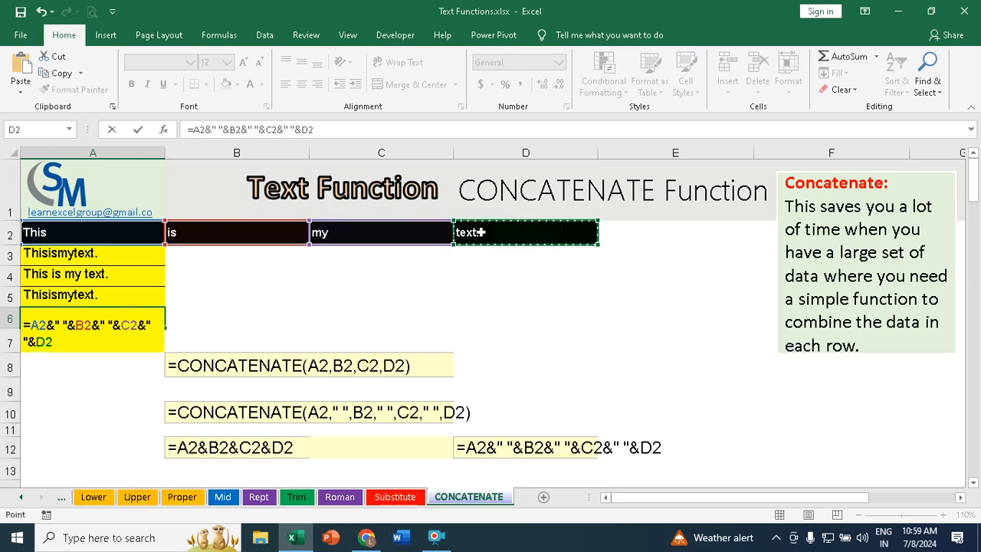
key("Return")
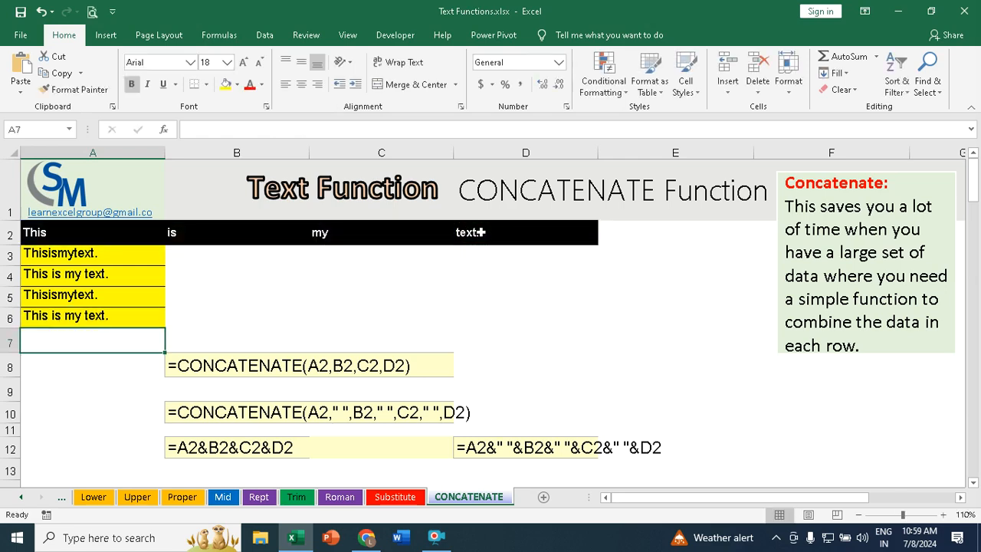
Step: Compare the joined results and formulas in cells A3 through A6
left_click(92, 259)
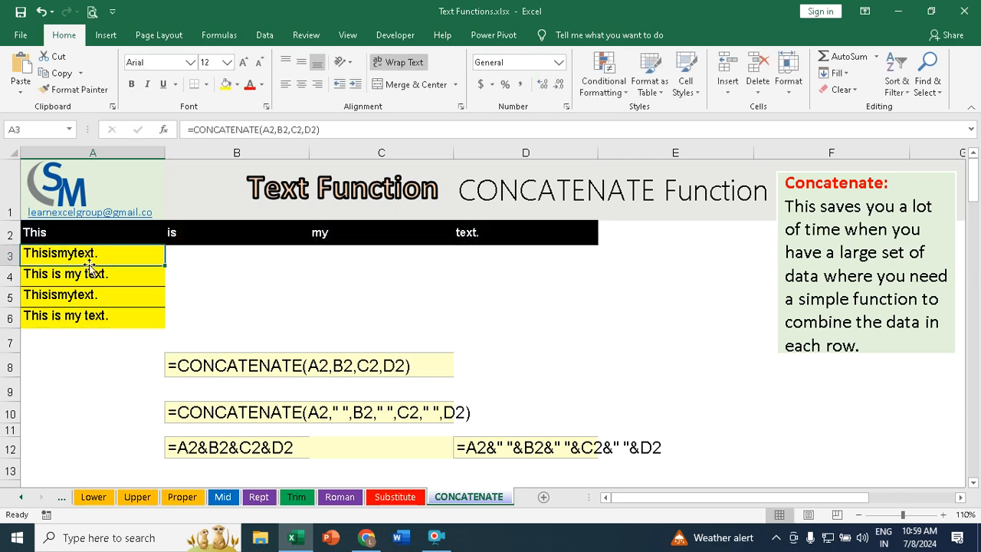
left_click(90, 273)
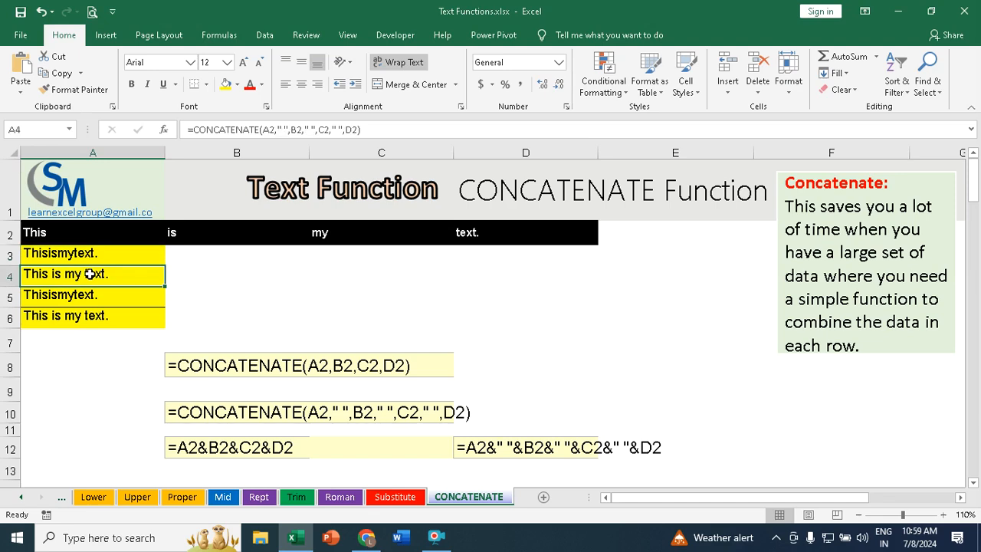
left_click(129, 314)
left_click(117, 290)
left_click(112, 273)
left_click(115, 253)
left_click(118, 274)
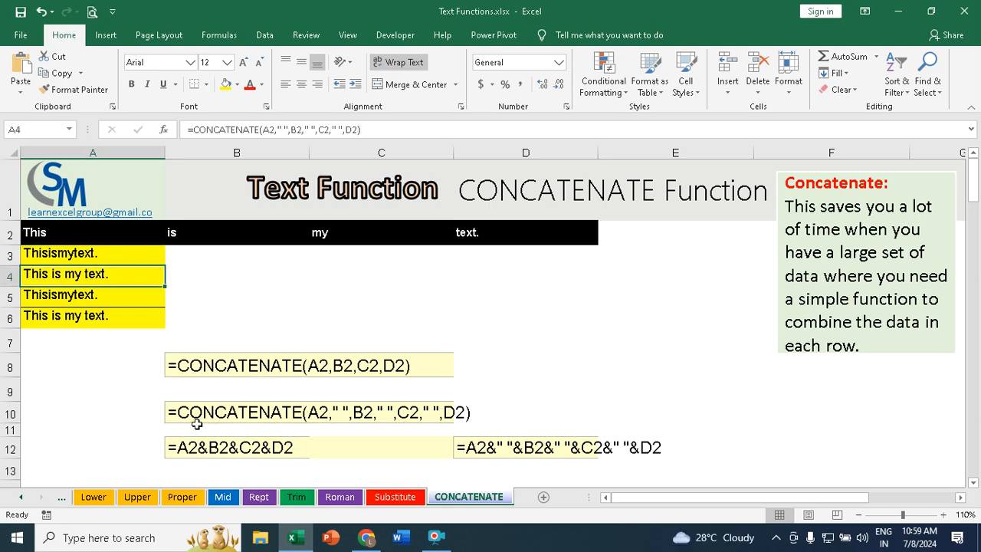
left_click(46, 316)
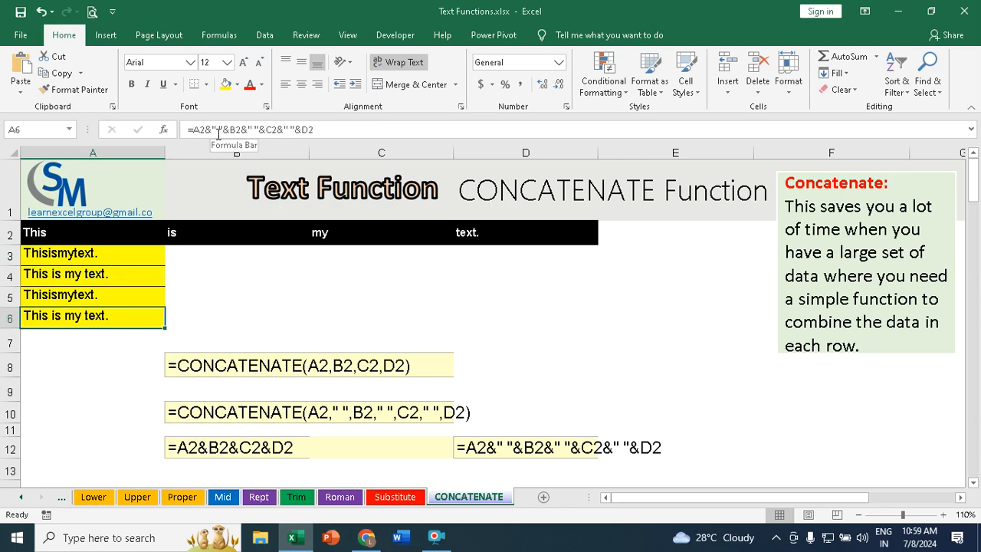
Step: Enter =CONCATENATE(A30,B30) in C30 to combine the last and first names without a space
scroll(404, 347, "down", 4)
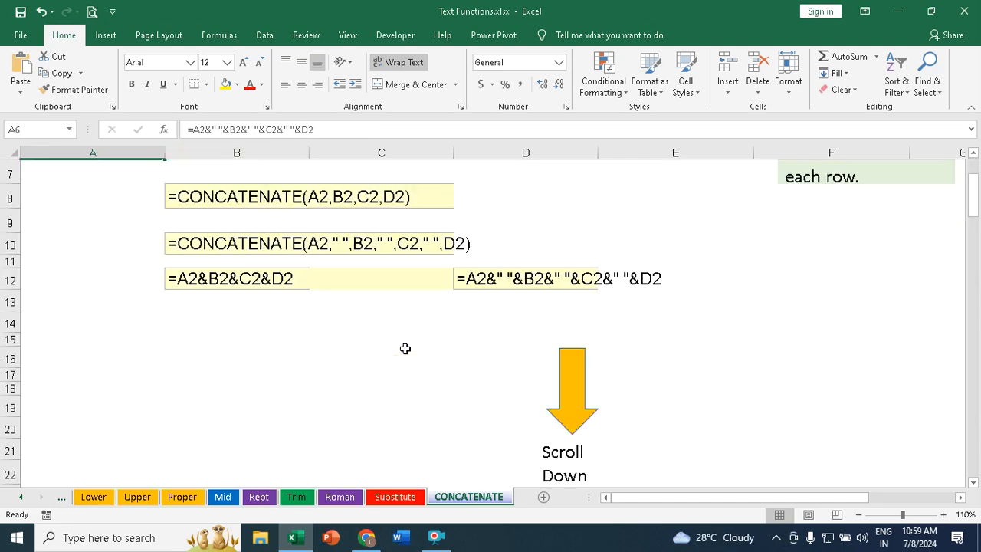
scroll(405, 349, "down", 4)
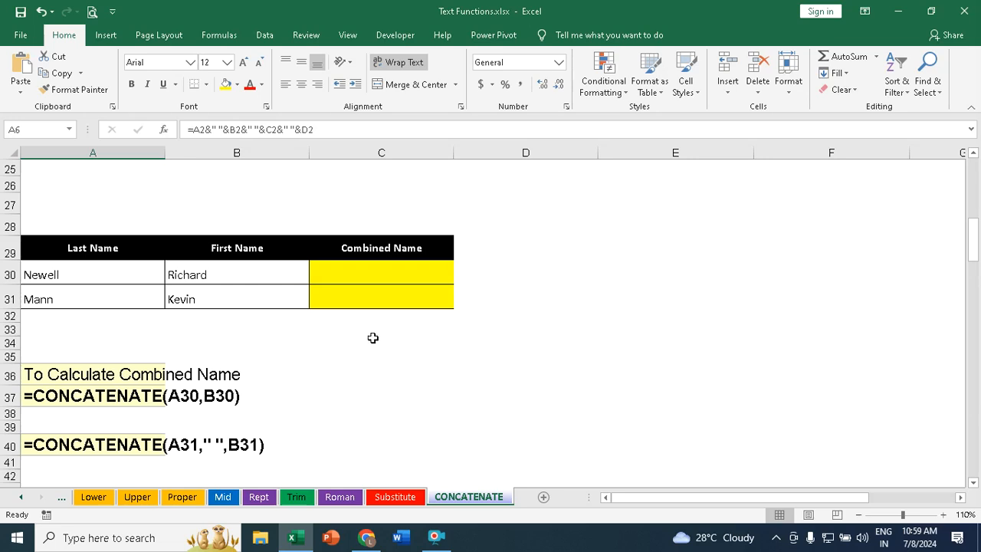
left_click(69, 274)
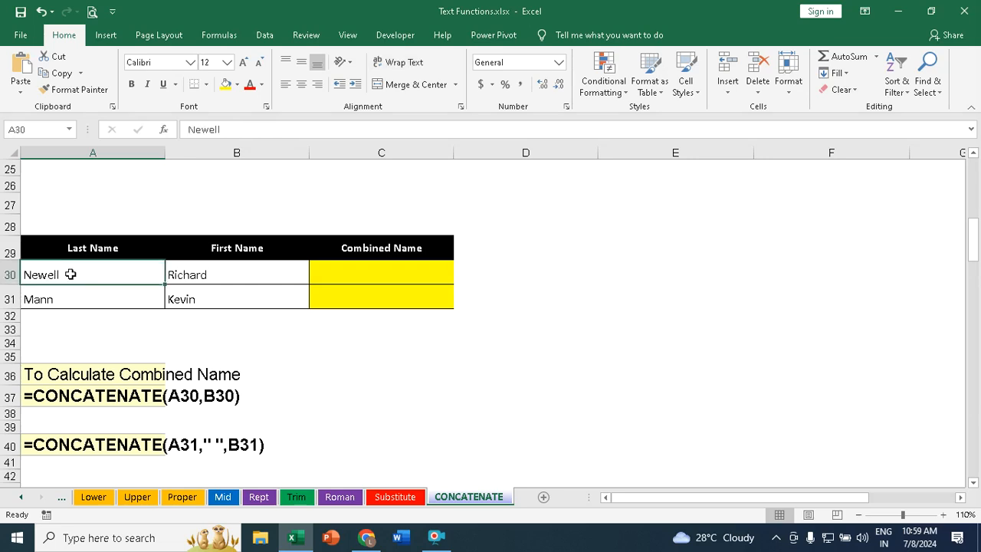
left_click(235, 274)
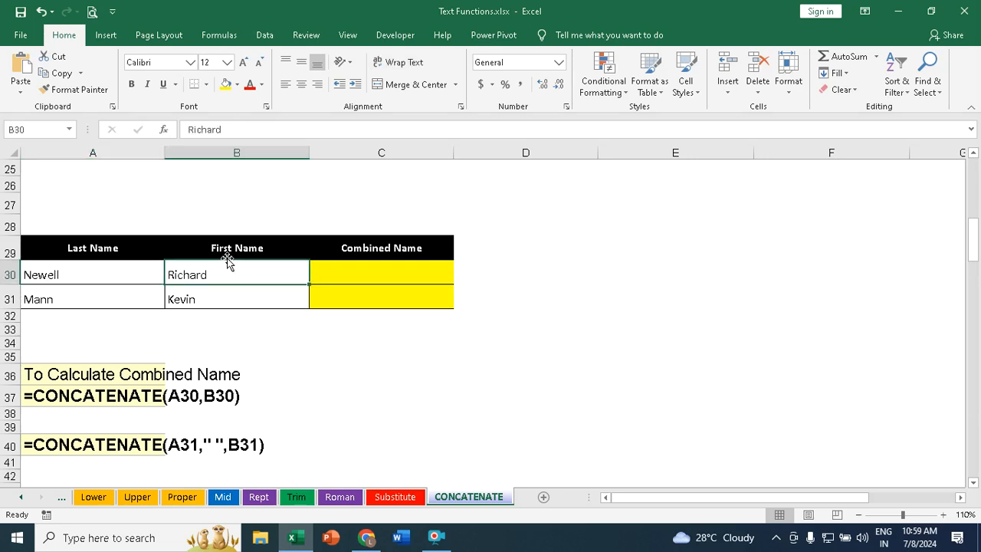
left_click(375, 270)
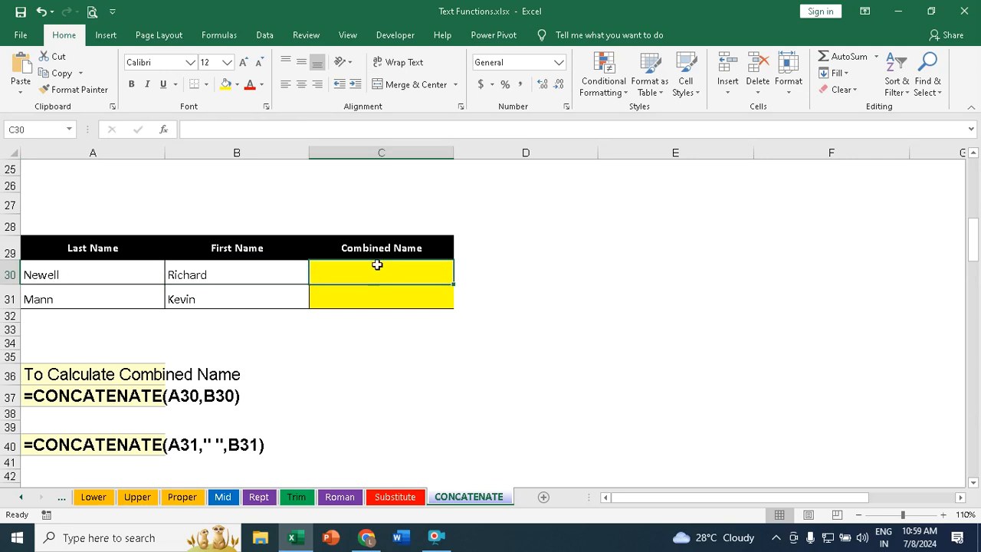
type("=con")
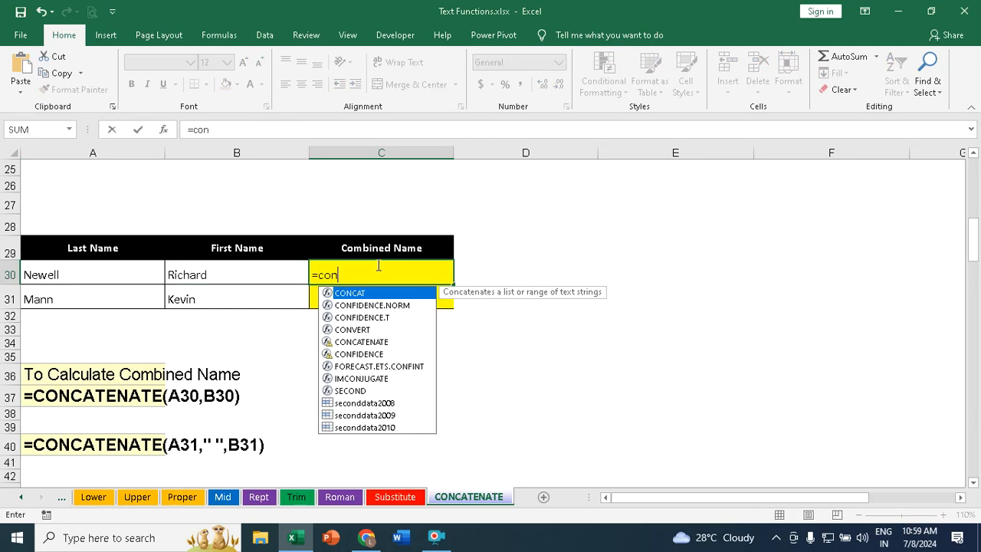
key("Down")
key("Down")
key("Down")
key("Down")
key("Tab")
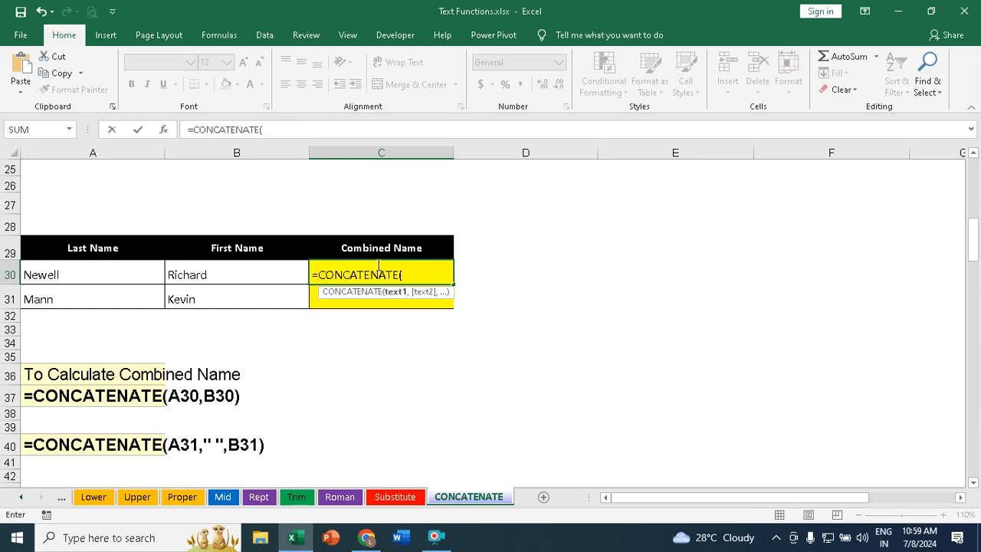
left_click(63, 276)
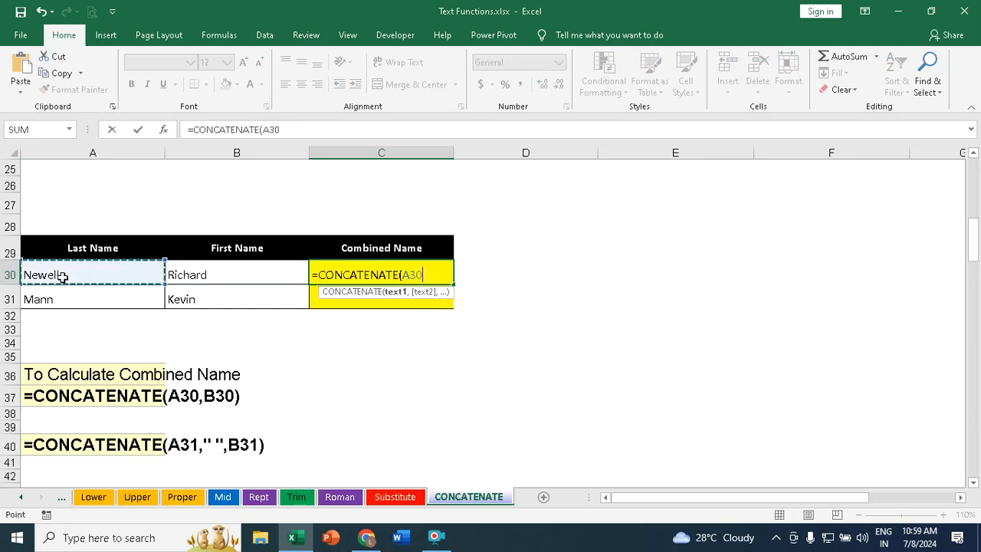
type(",")
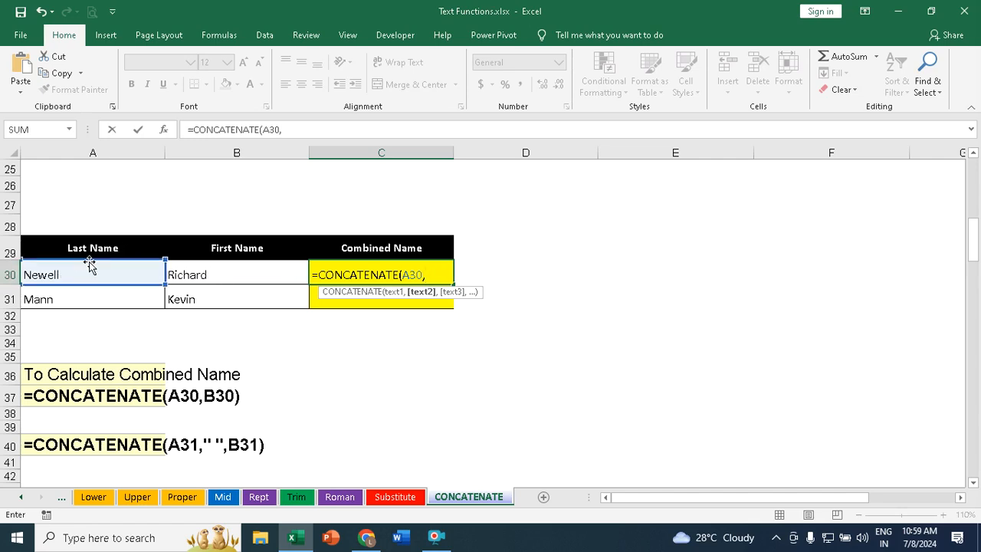
left_click(229, 275)
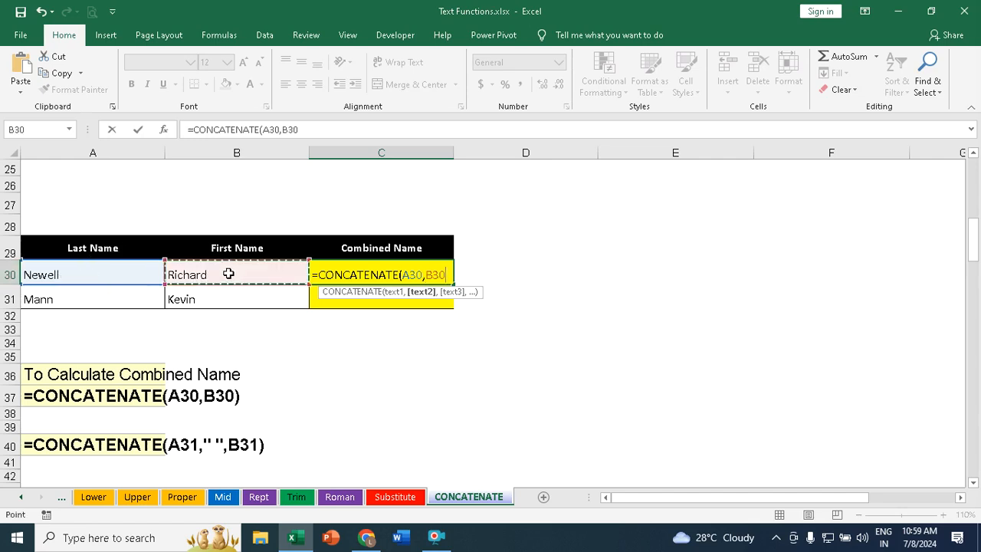
type(")")
key("Return")
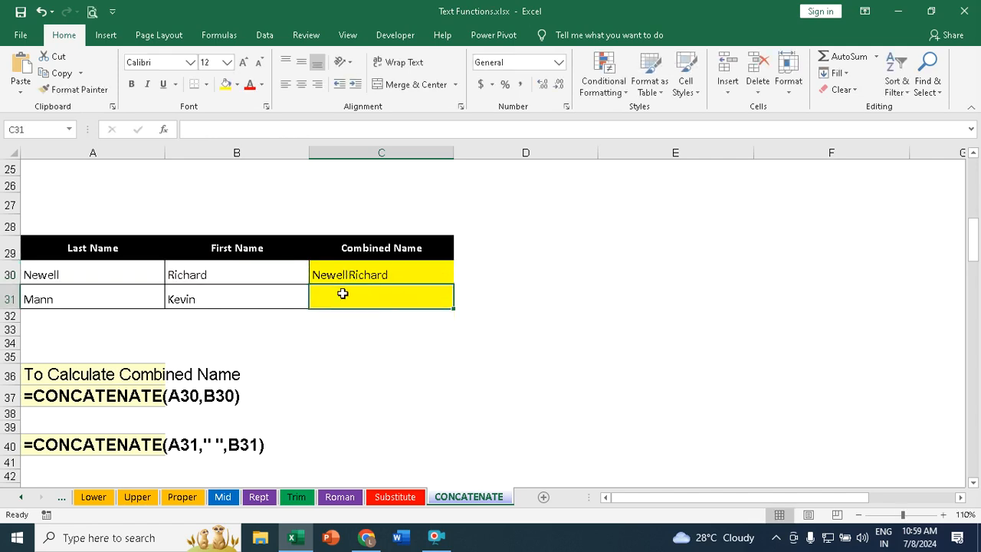
Step: Enter =CONCATENATE(A31," ",B31) in C31 to combine the last and first names with a space
type("=con")
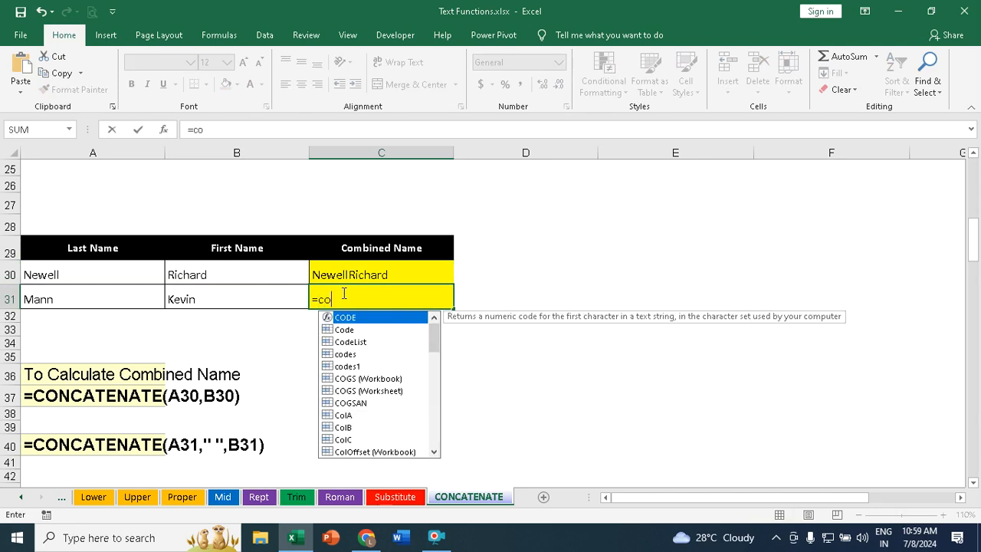
key("Down")
key("Down")
key("Down")
key("Down")
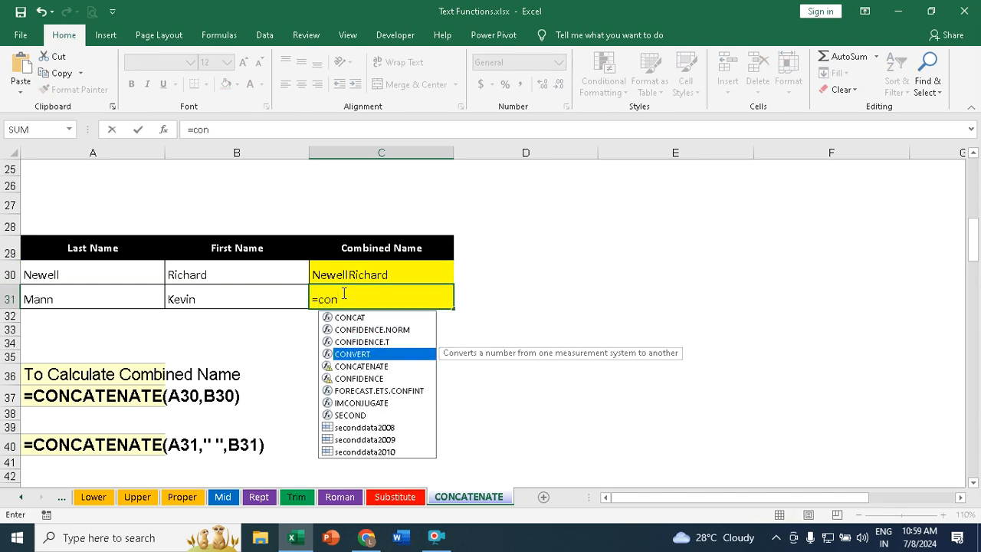
key("Tab")
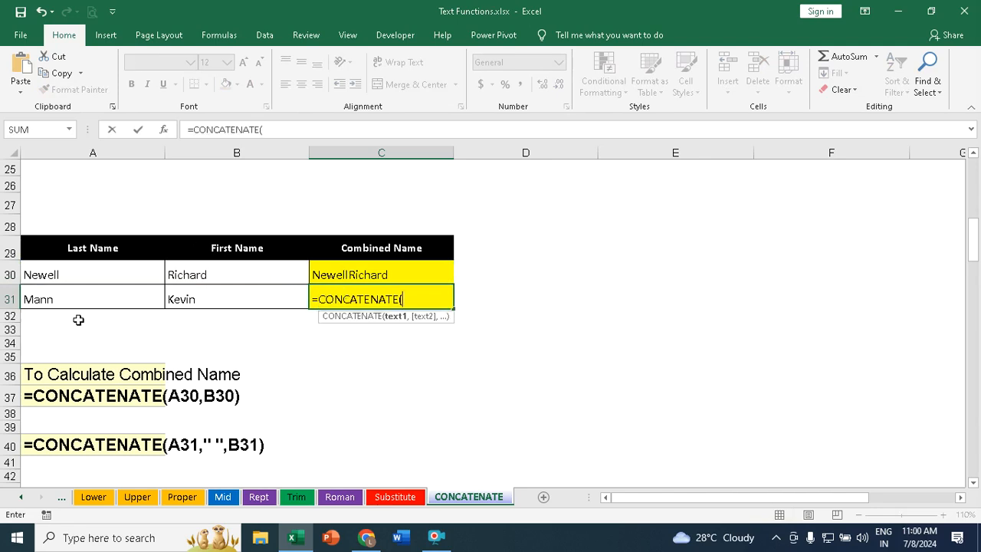
left_click(70, 298)
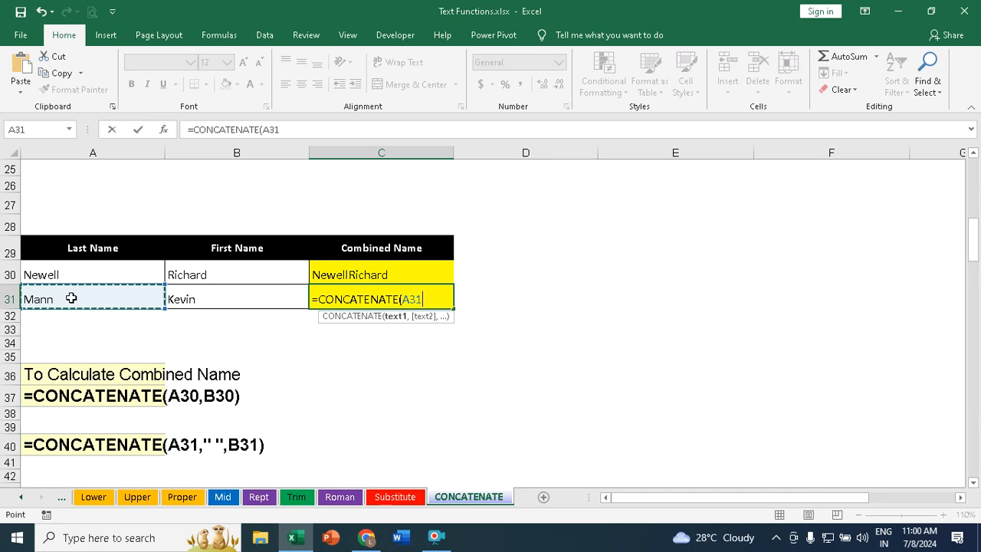
type(",\" \"")
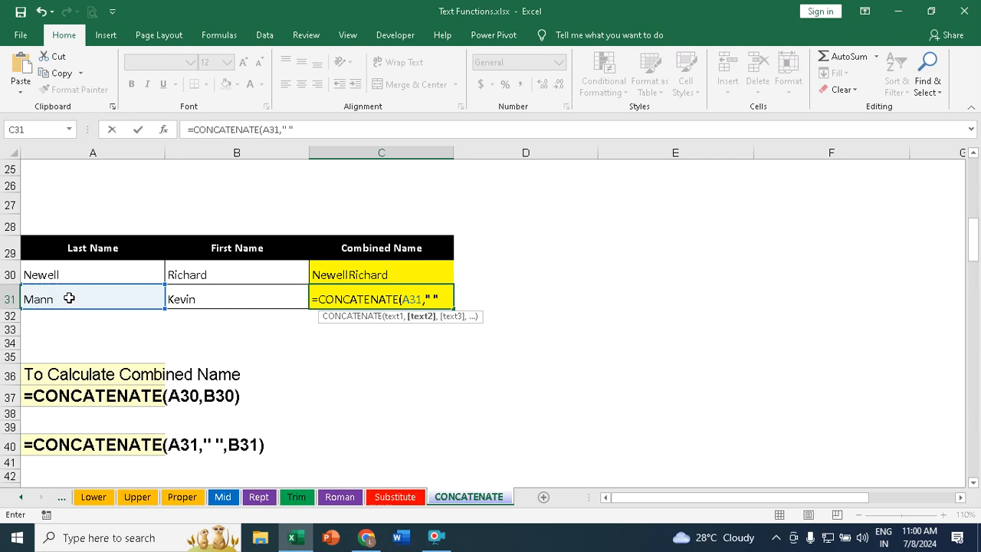
type(",")
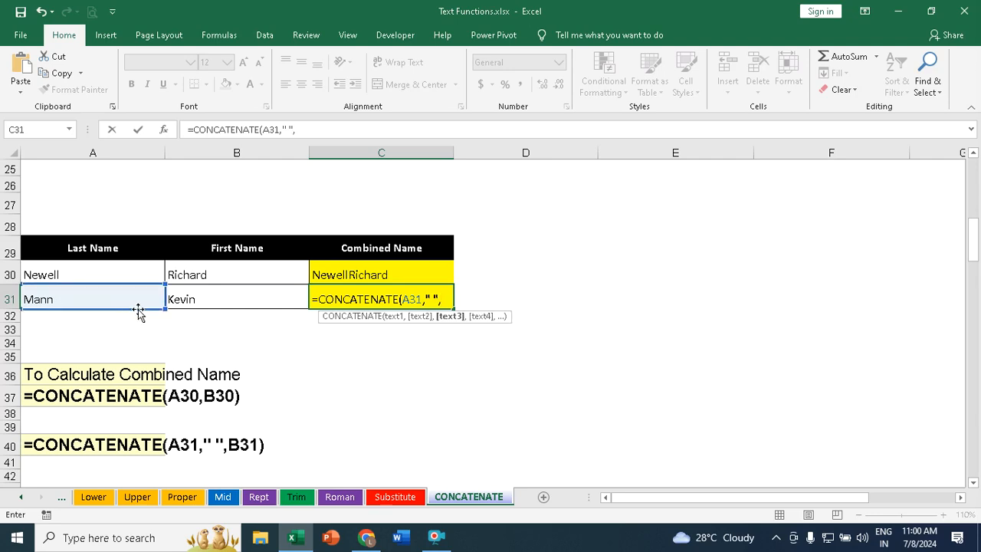
left_click(215, 297)
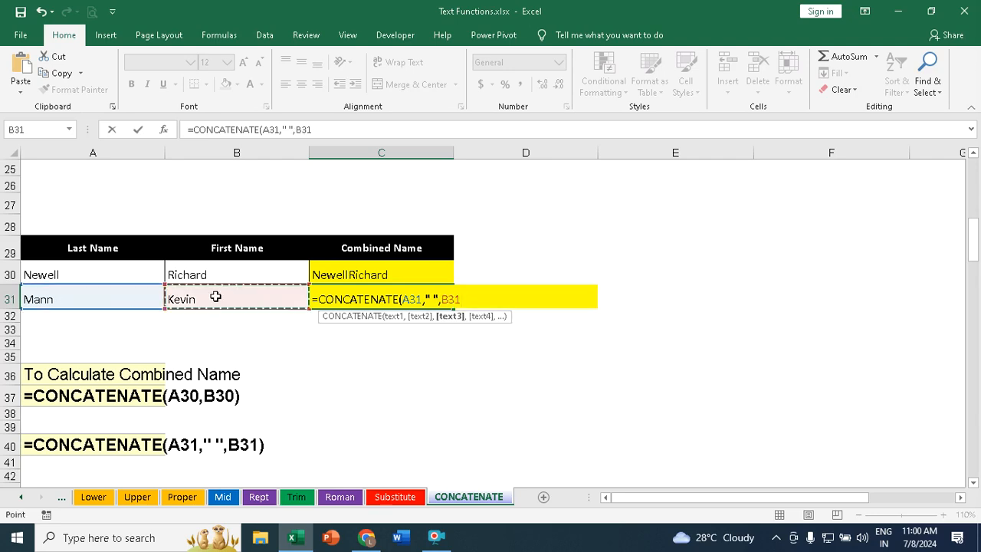
type(")")
key("Return")
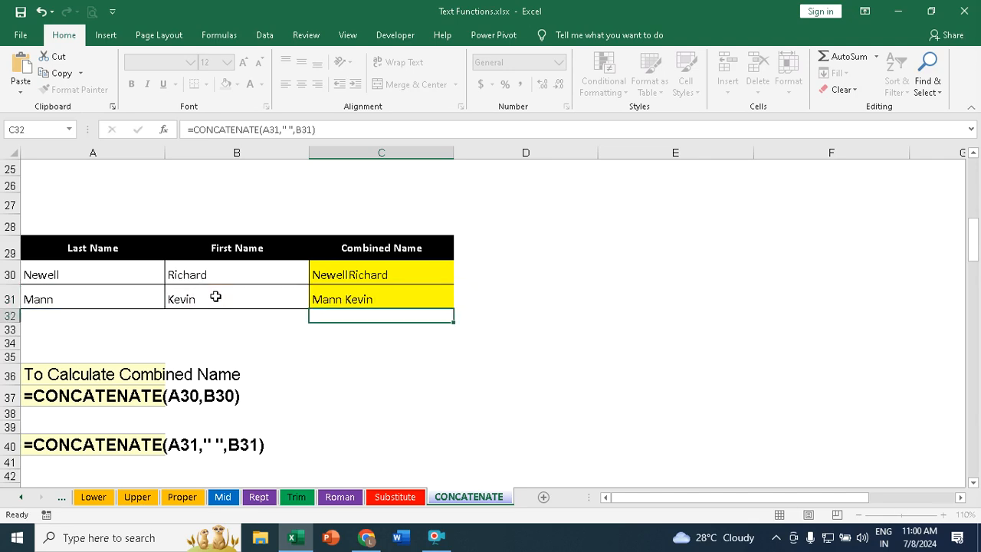
Step: Inspect the formulas in C30 and C31, then the name and date-of-joining cells in row 48
left_click(356, 278)
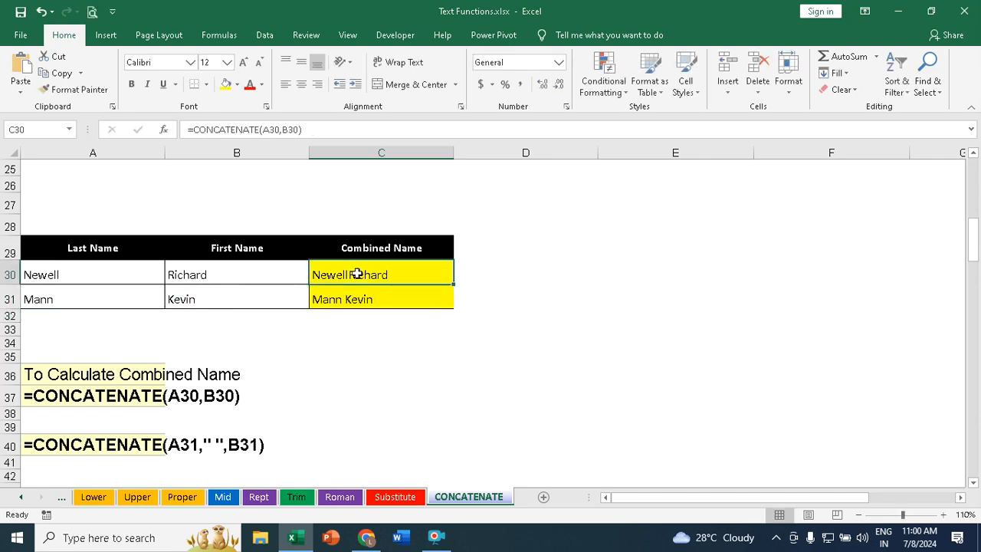
left_click(348, 300)
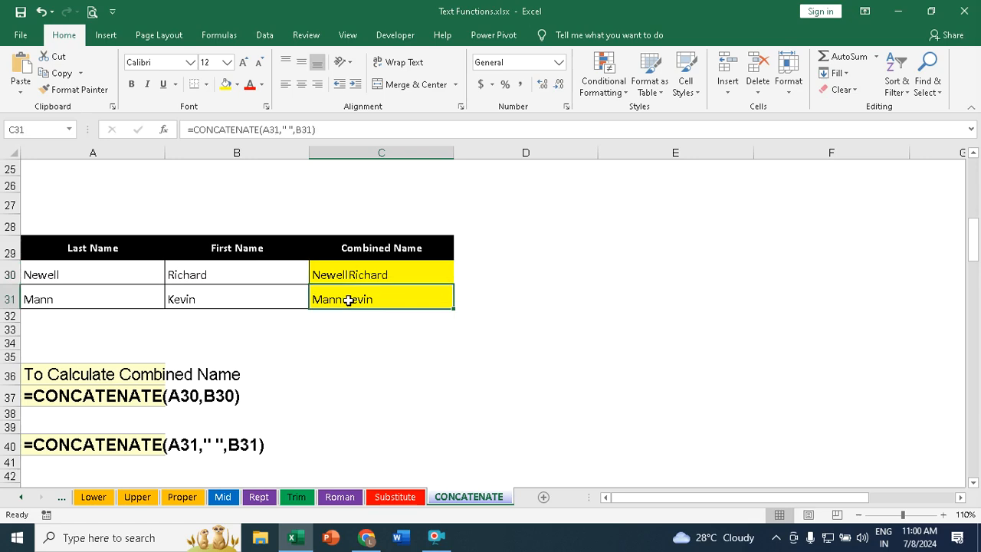
scroll(243, 362, "down", 2)
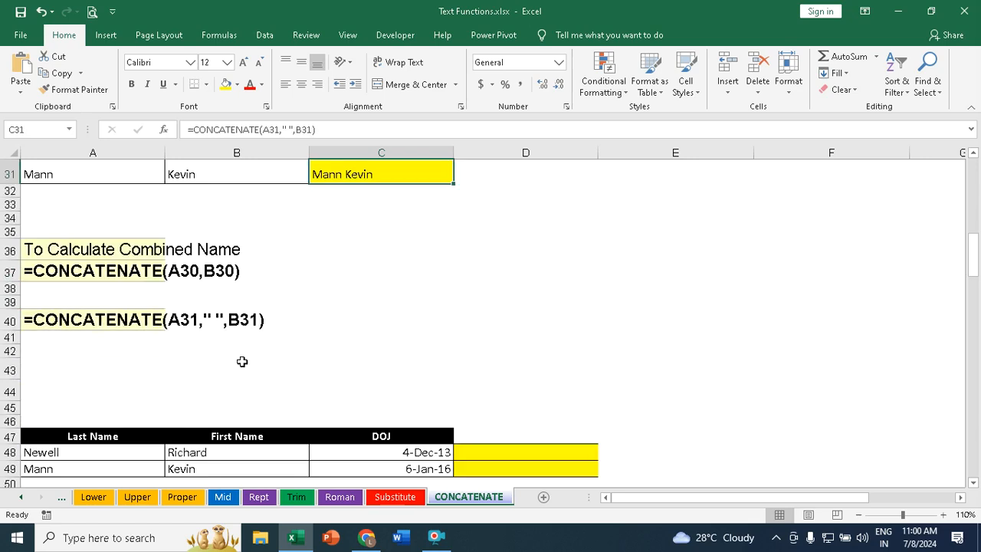
scroll(242, 362, "down", 2)
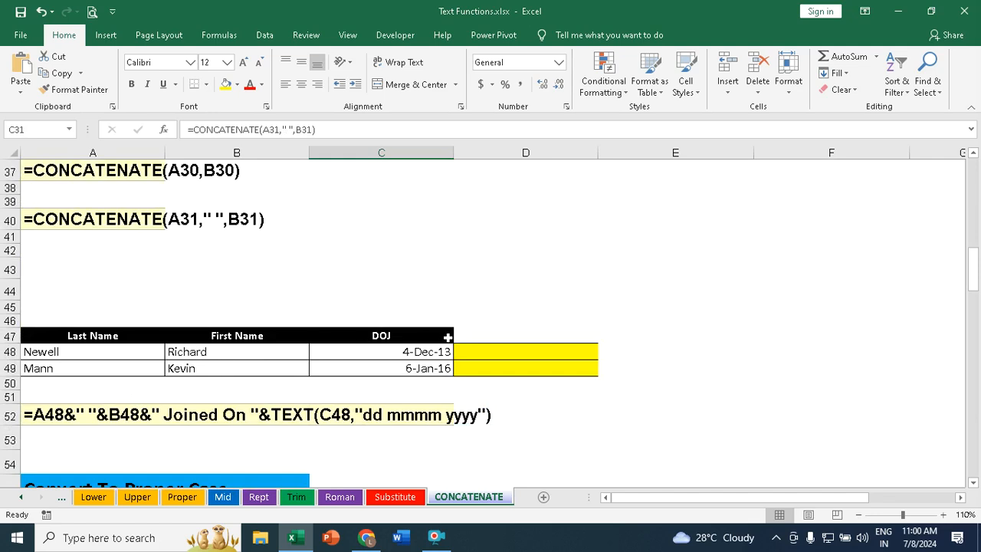
left_click(65, 354)
left_click(270, 352)
left_click(402, 352)
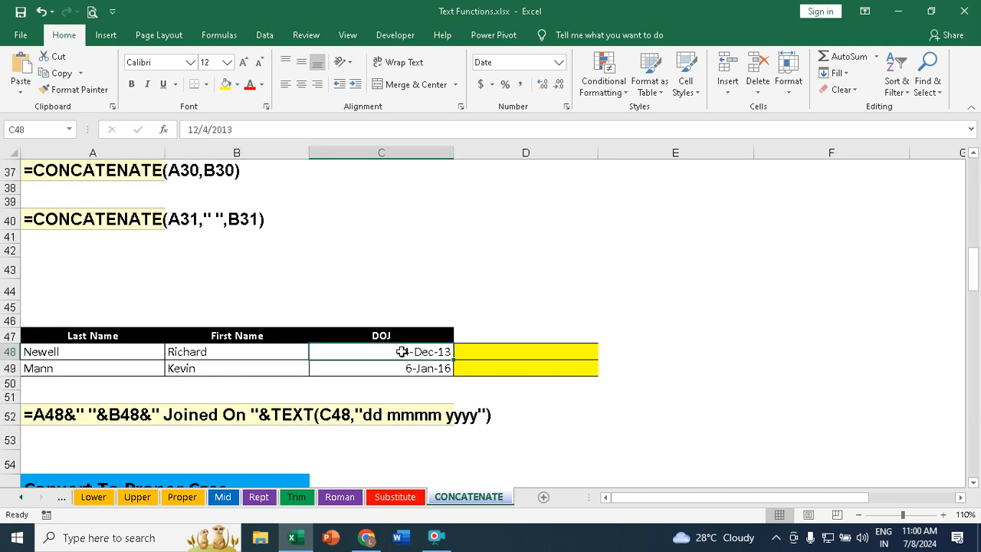
left_click(485, 354)
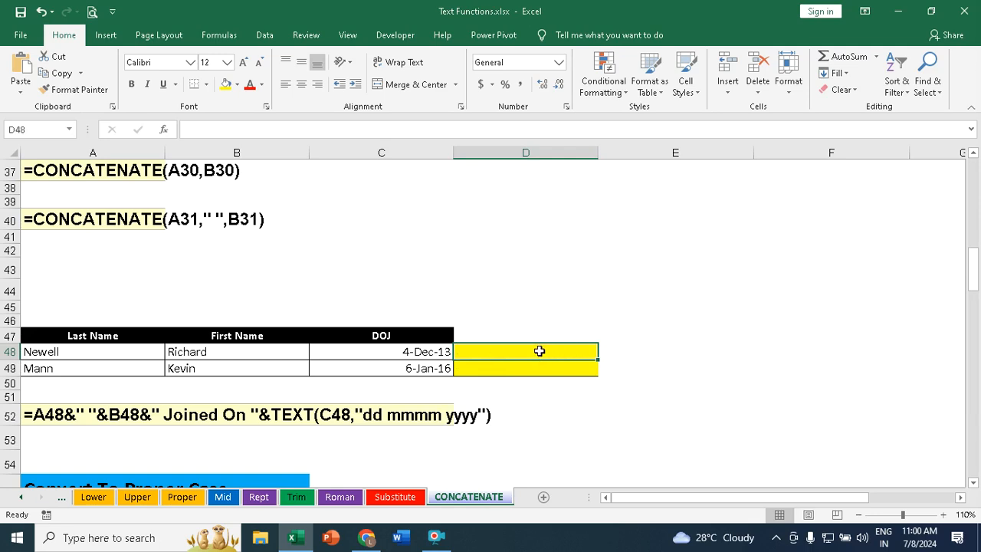
Step: Start a formula in D48 joining A48, a space, B48 and the text "Joined On" with the & operator
type("=")
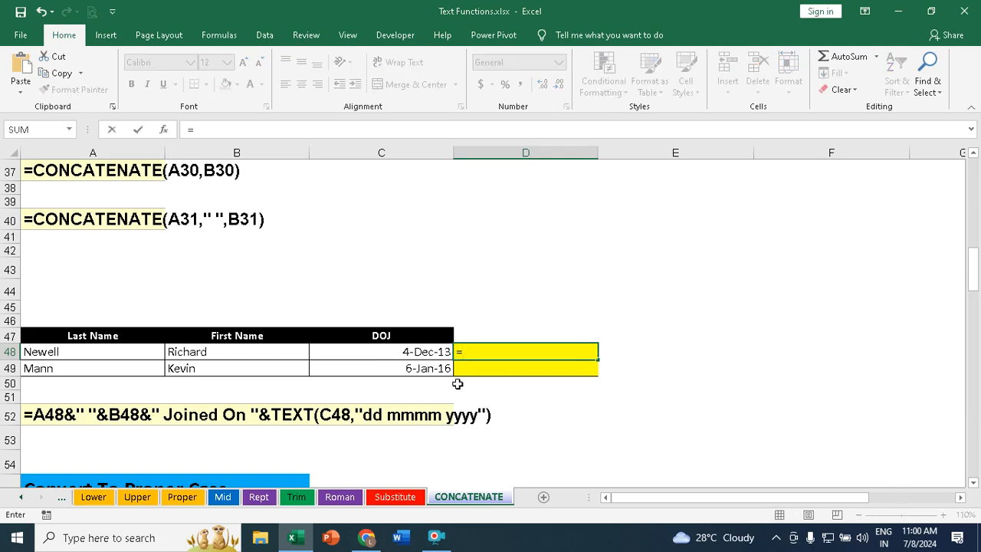
left_click(51, 353)
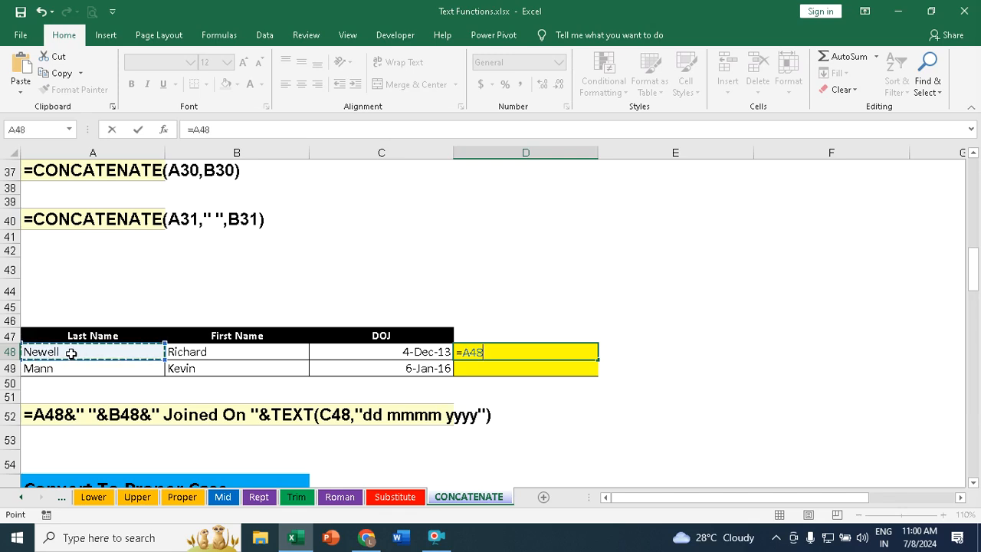
type("& \"")
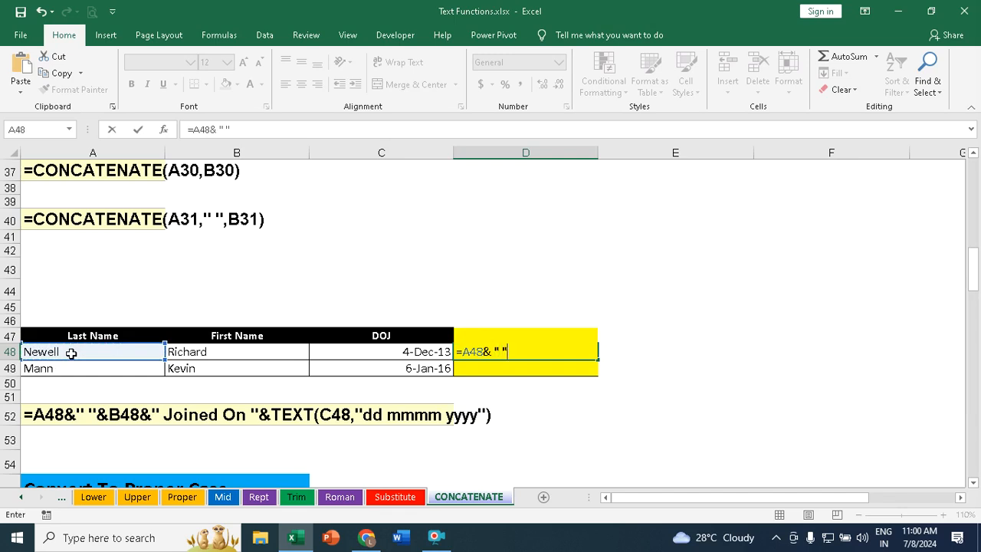
type(" \"&")
left_click(215, 354)
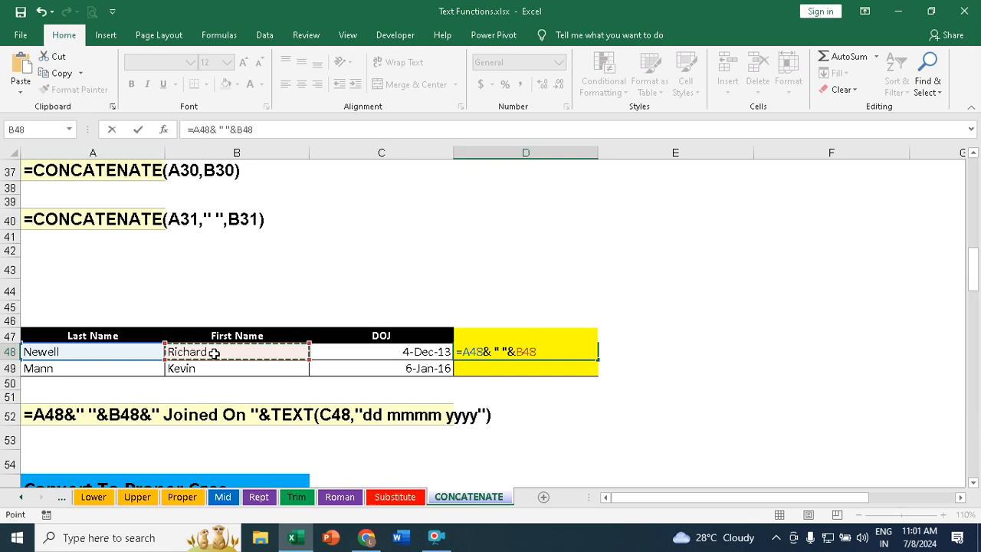
type("& \" \"")
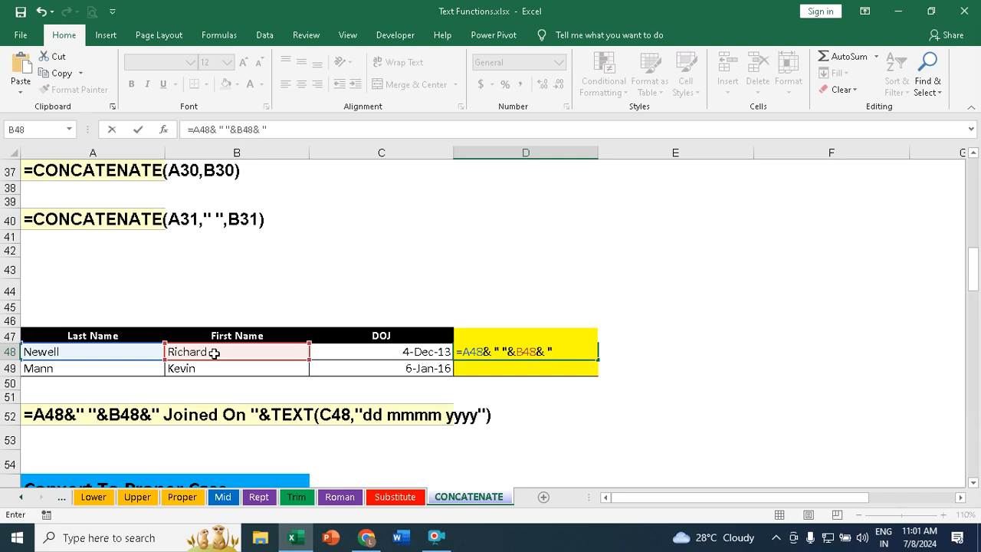
type("Joined On")
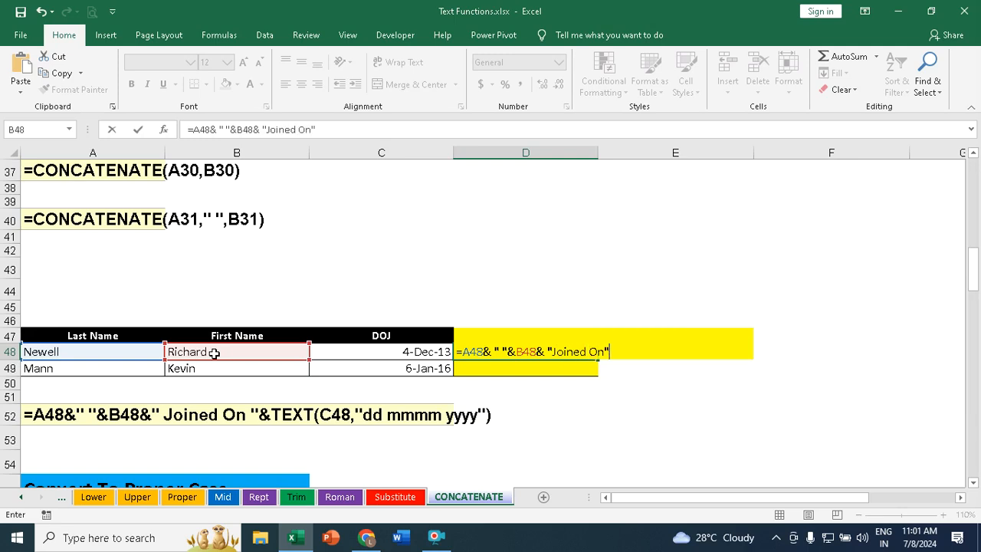
type("\"&")
type("Text")
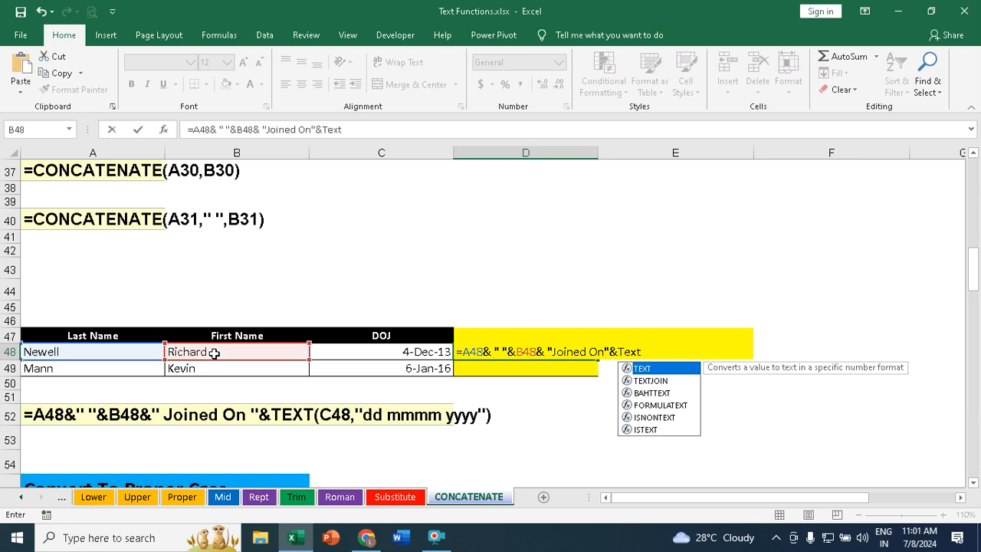
Step: Append TEXT(C48,"dd mmmm yyyy") to the D48 formula and enter it
key("Tab")
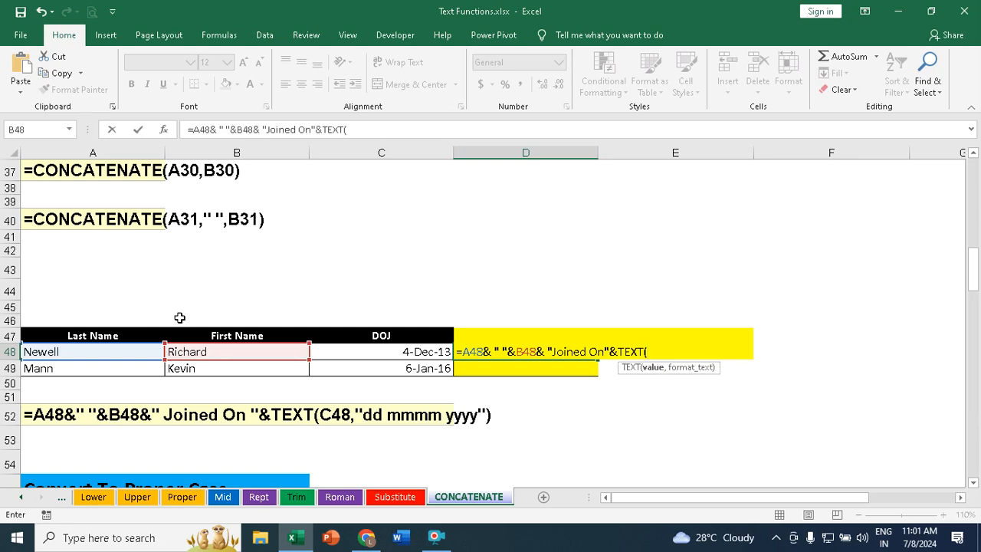
left_click(417, 351)
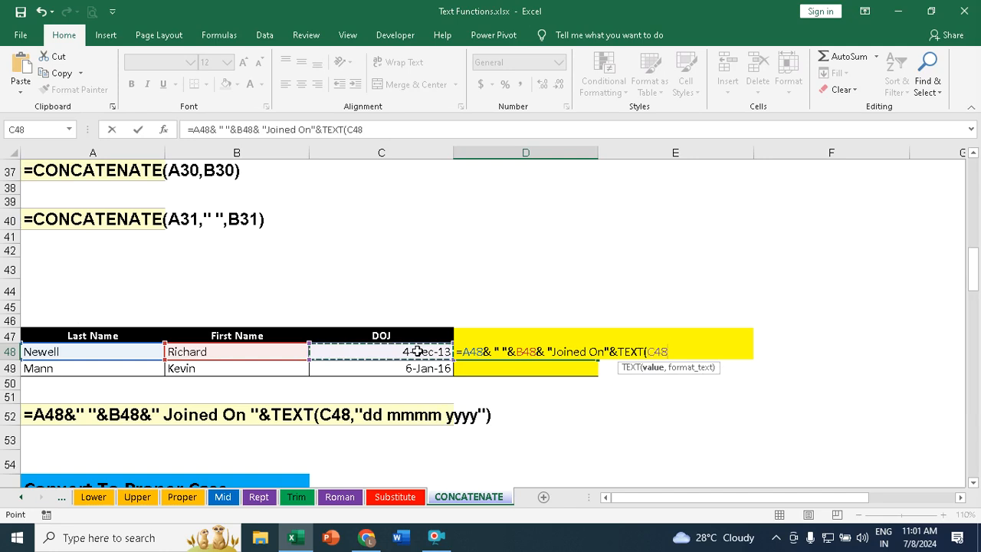
type(",")
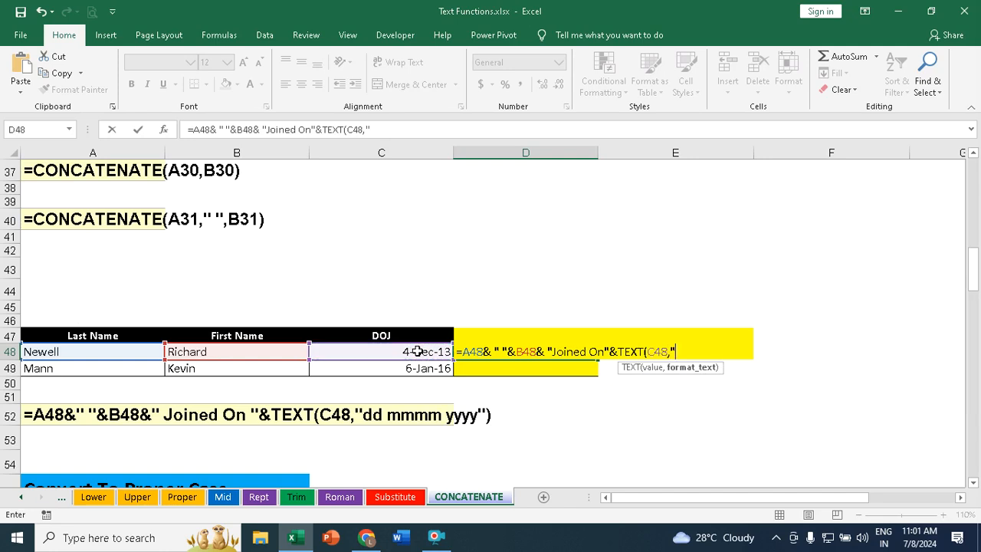
type("\"dd mmmm yyyy")
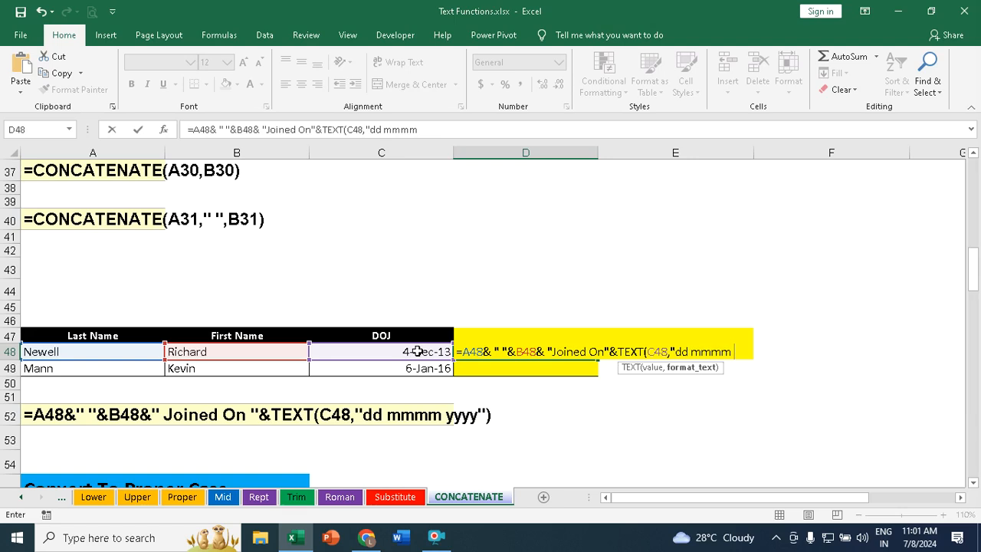
type("\"")
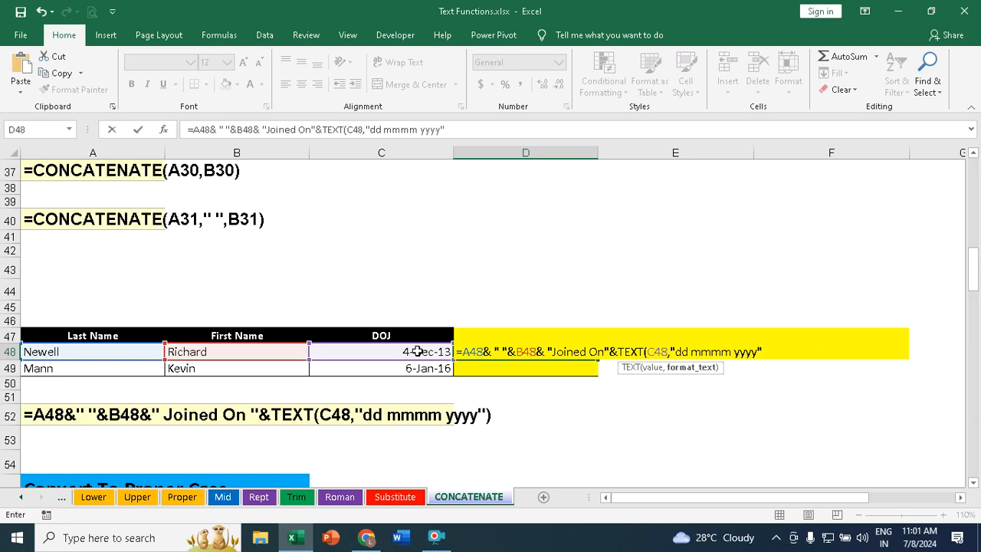
type(")")
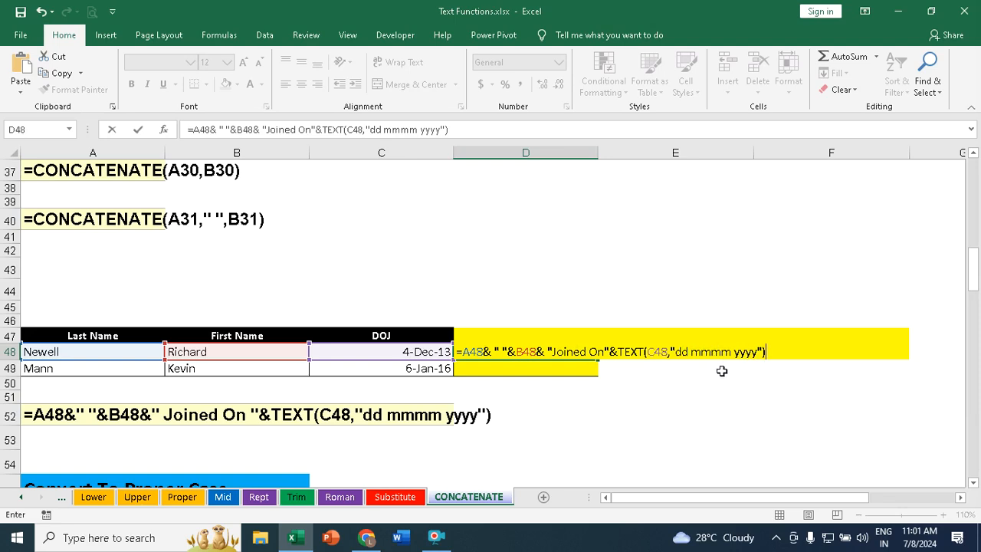
key("Return")
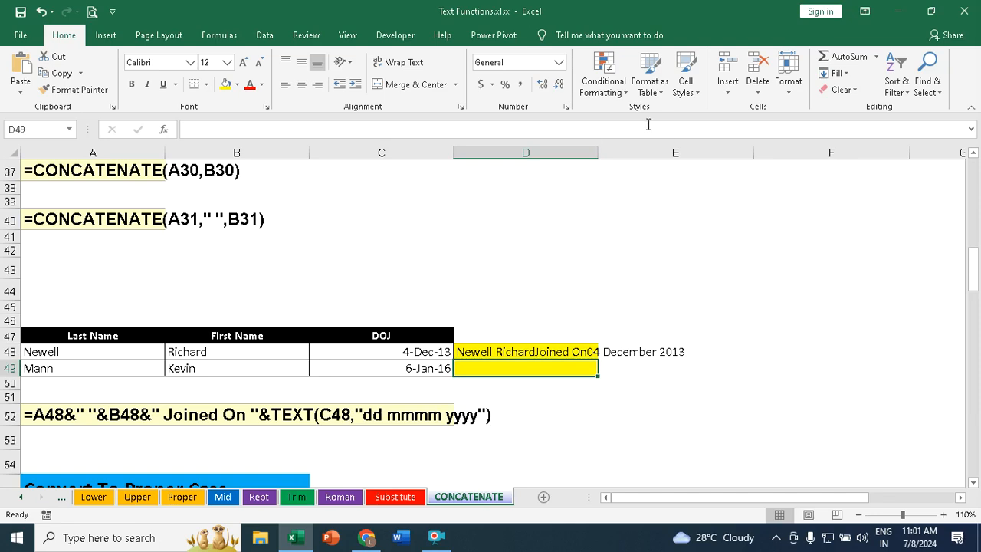
Step: Autofit column D and insert a space before "Joined On" in D48's formula
double_click(597, 154)
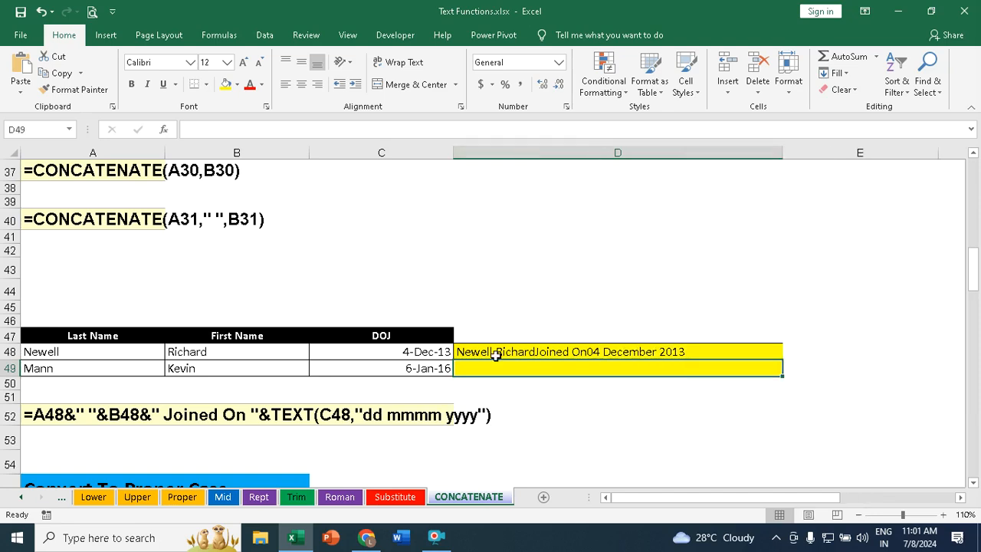
left_click(531, 352)
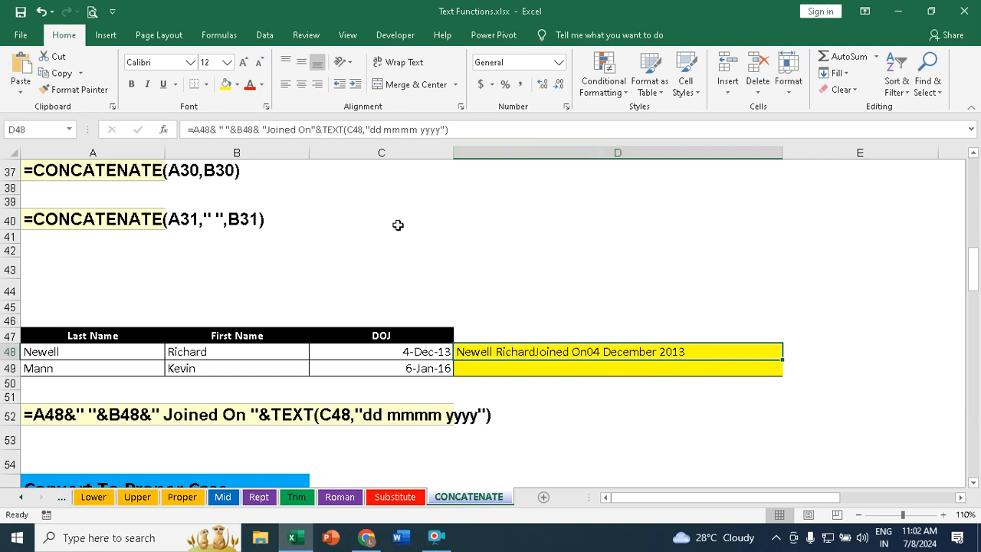
left_click(267, 129)
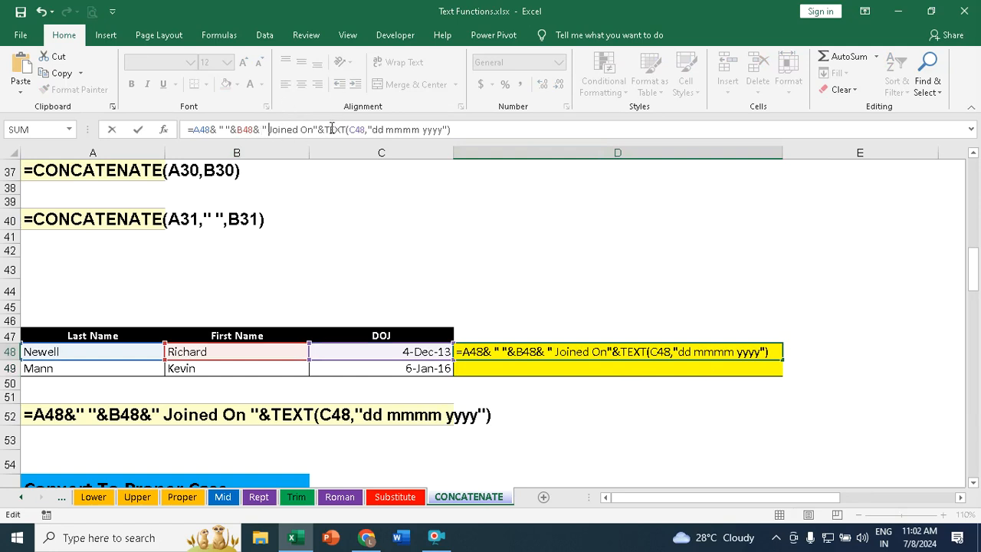
key("Return")
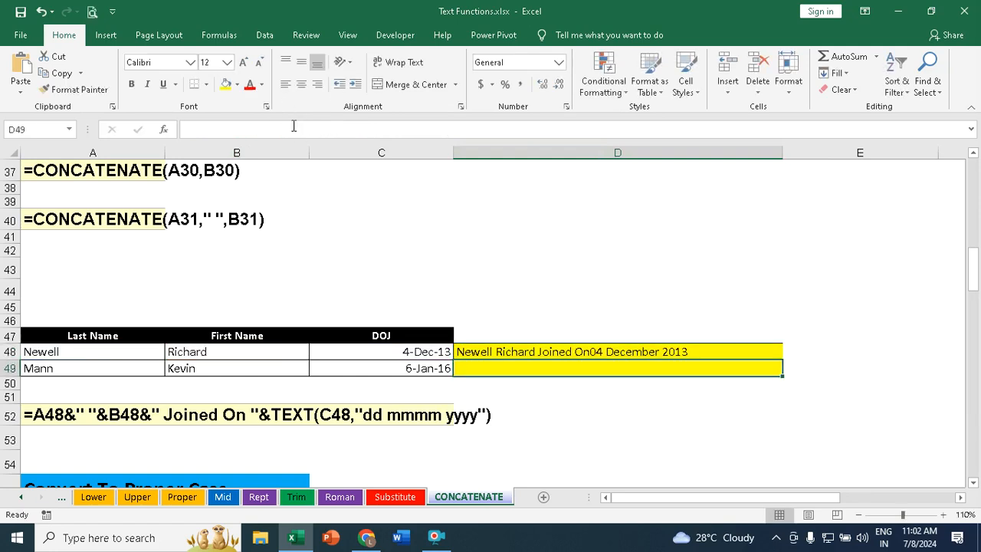
Step: Add a space after "Joined On" in D48's formula
left_click(564, 355)
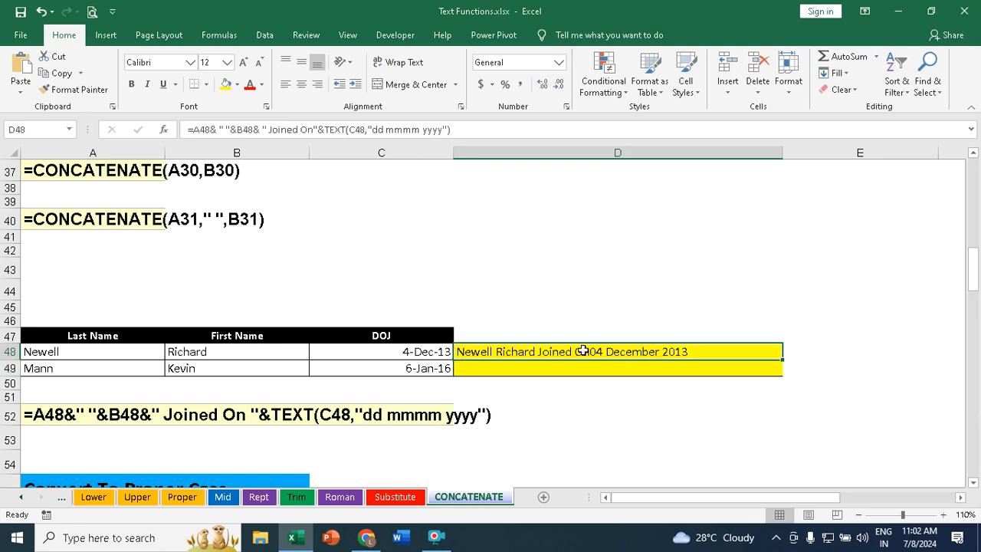
left_click(312, 129)
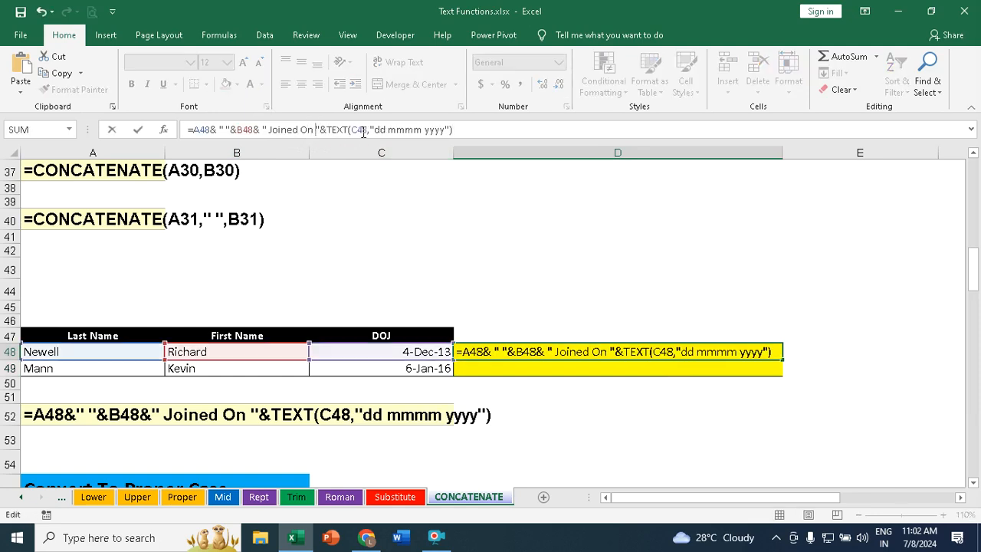
key("Return")
left_click(575, 352)
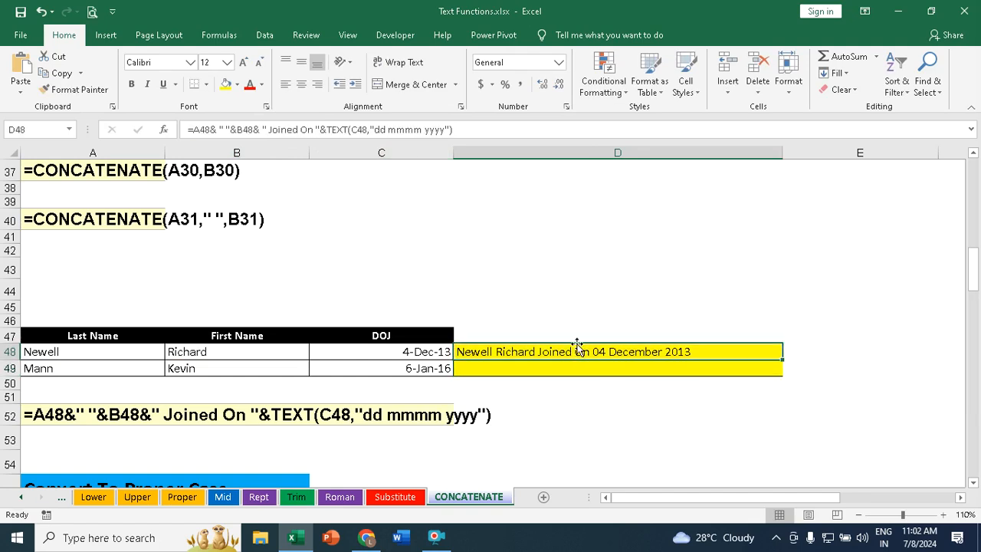
left_click(389, 130)
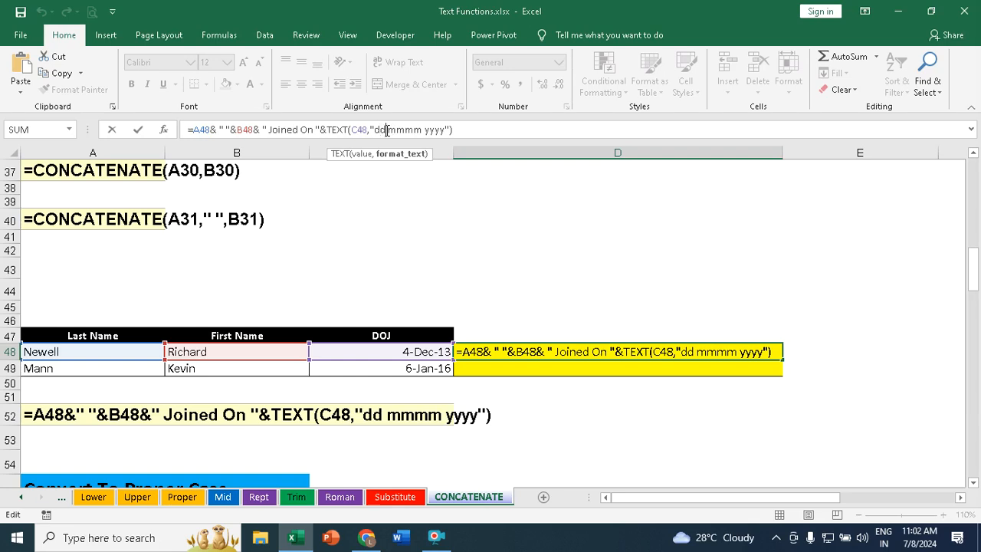
type("d")
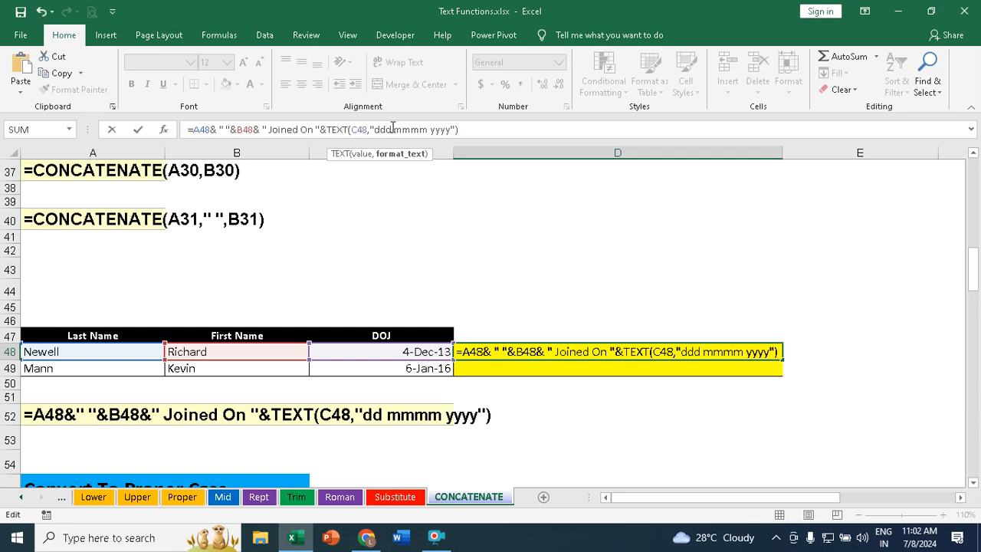
key("Escape")
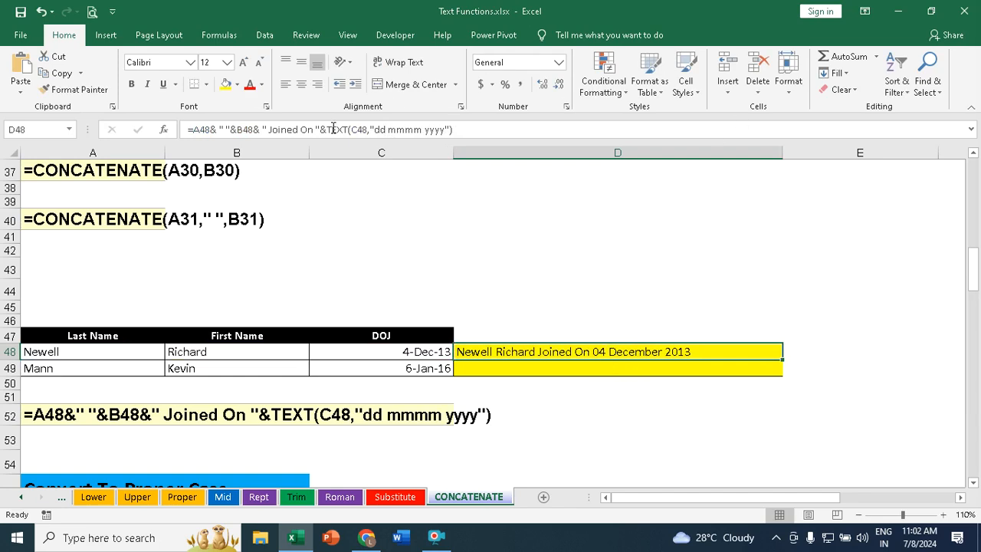
Step: Change the date format in D48's TEXT function to "ddd mmmm yyyy"
left_click(387, 130)
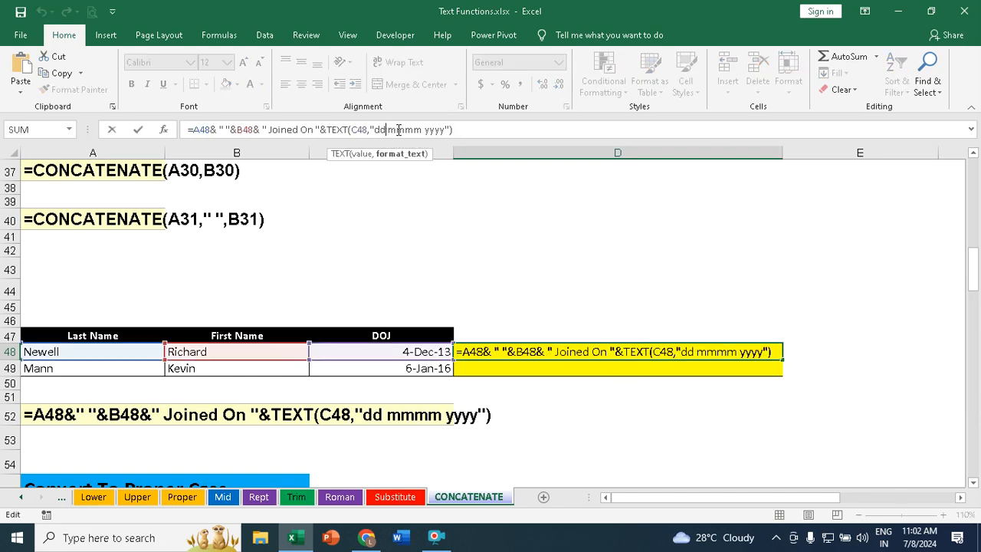
type("d")
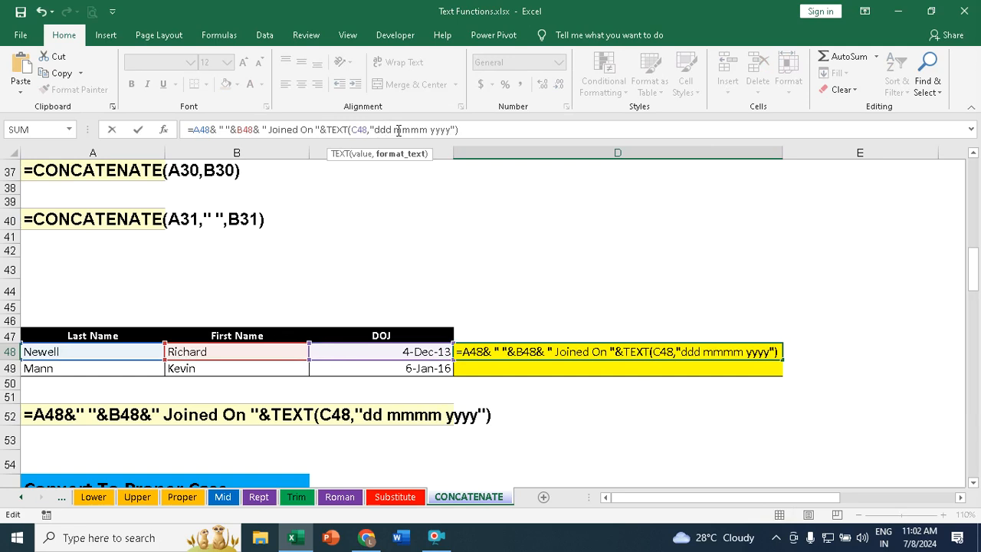
key("Return")
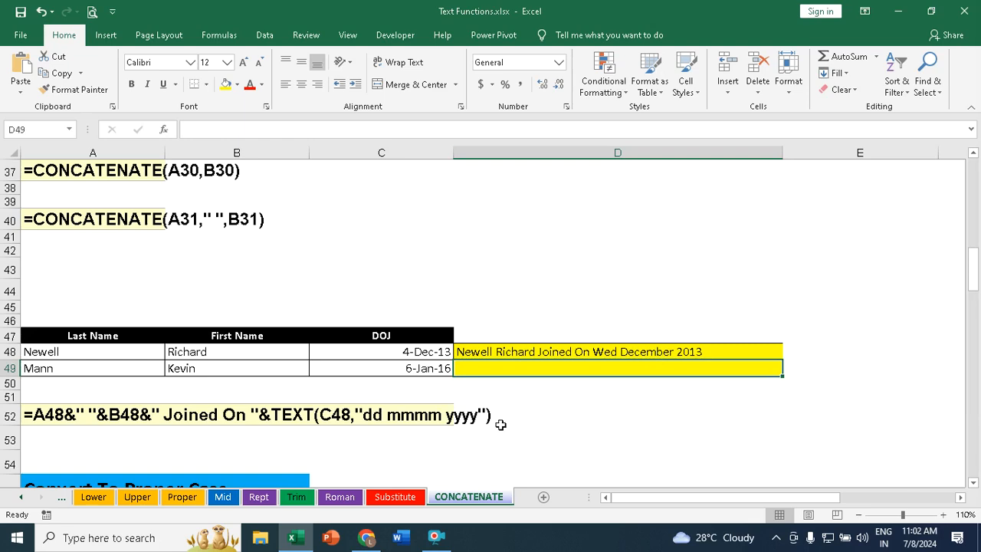
Step: Change the date format in D48's TEXT function to "dddd mmmm yyyy"
left_click(567, 351)
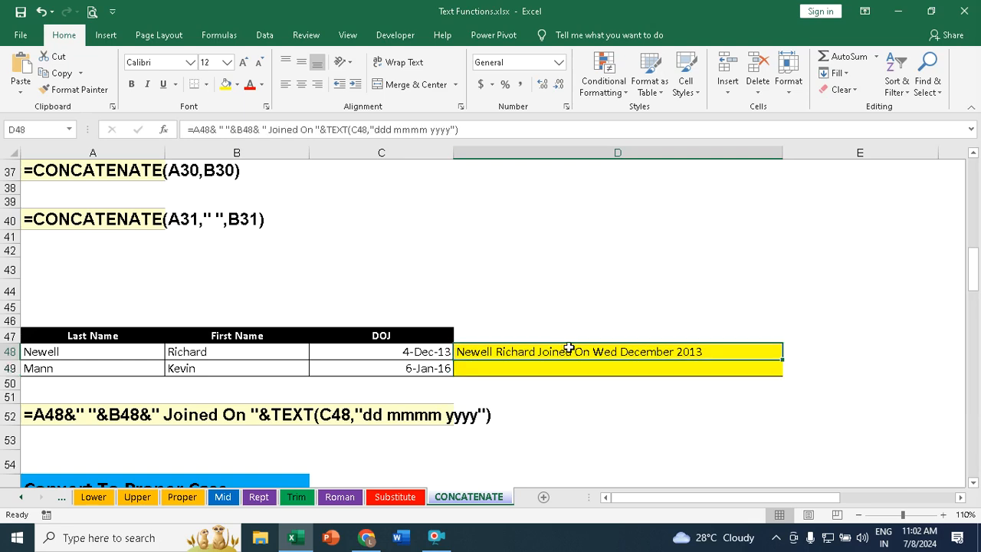
left_click(393, 131)
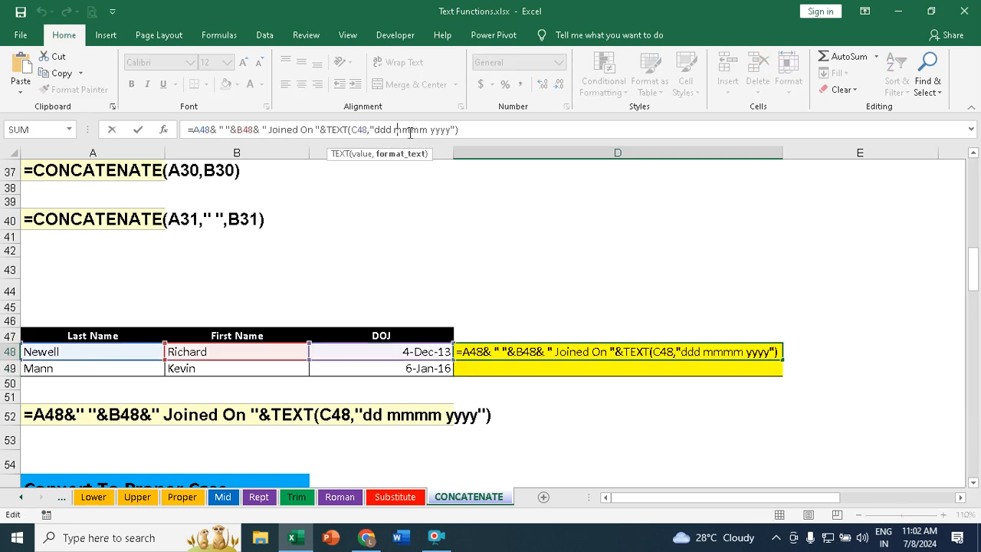
type("d")
key("Return")
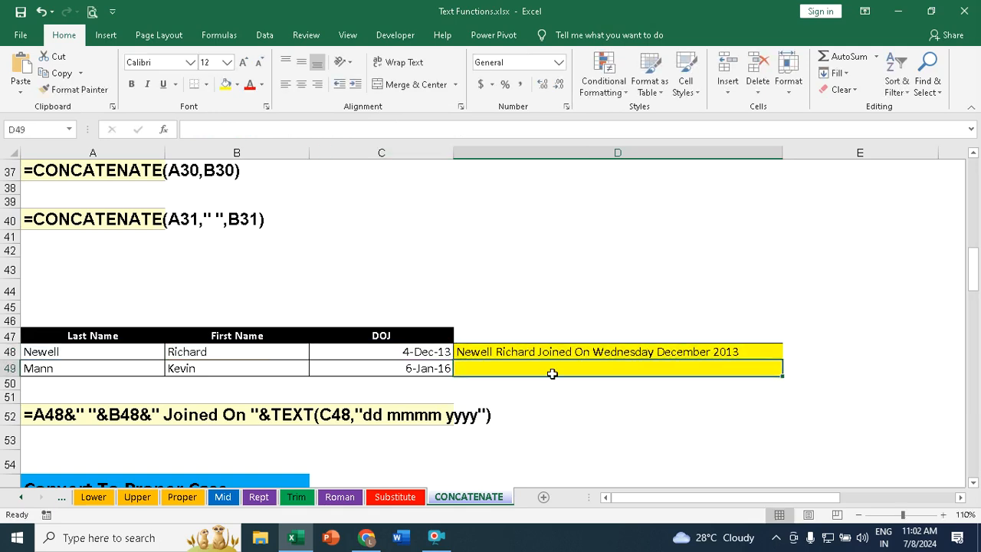
Step: Shorten the month code in D48's TEXT format to give "dddd mm yyyy"
left_click(743, 351)
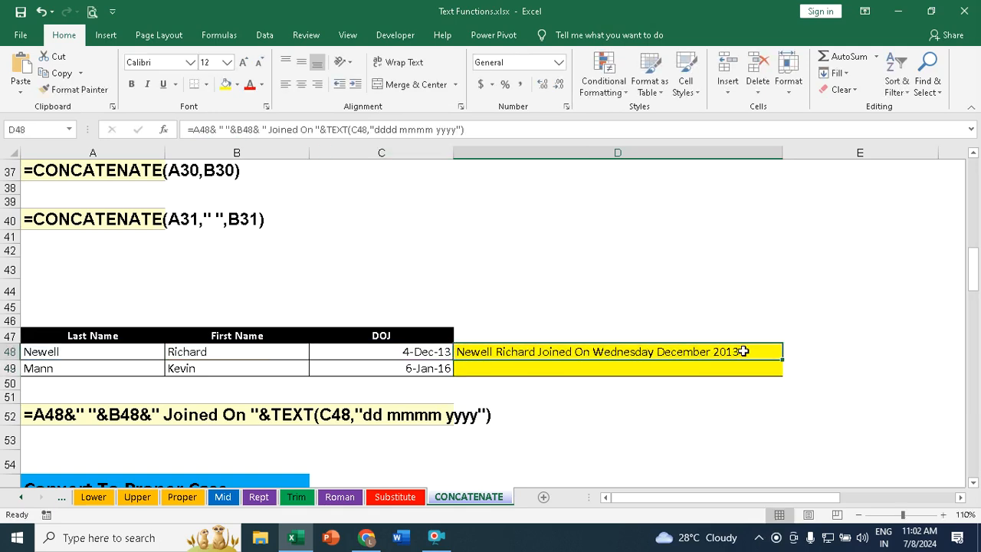
left_click(435, 131)
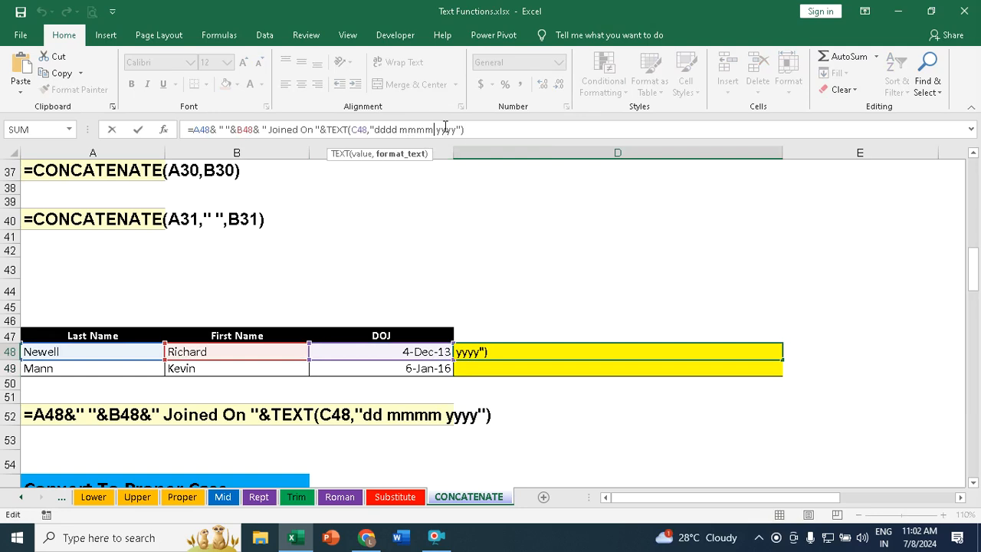
key("BackSpace")
key("BackSpace")
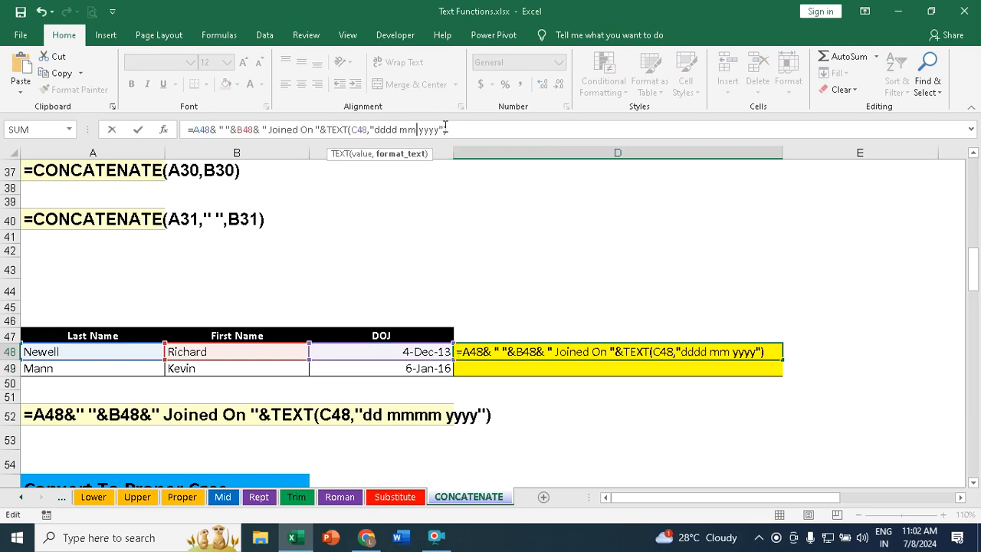
key("Return")
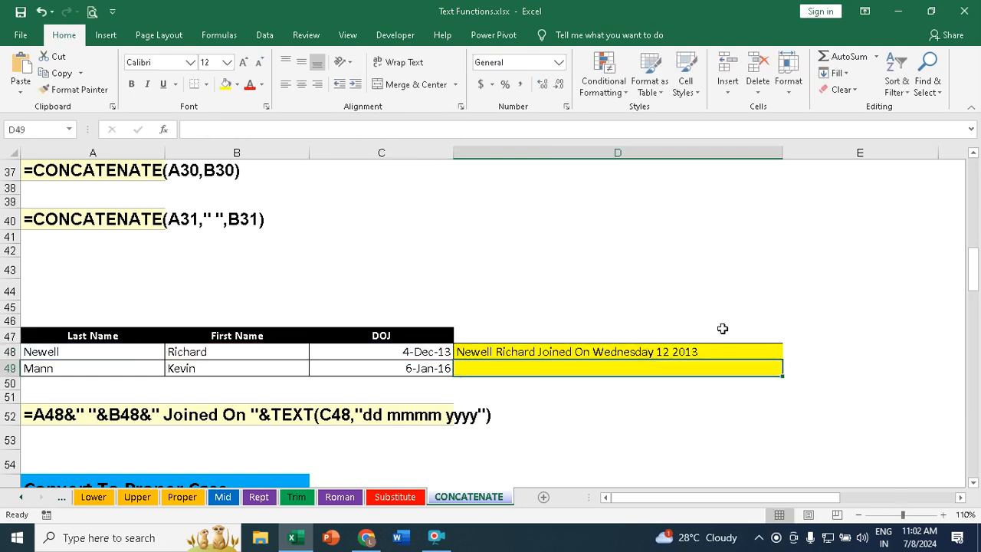
left_click(715, 355)
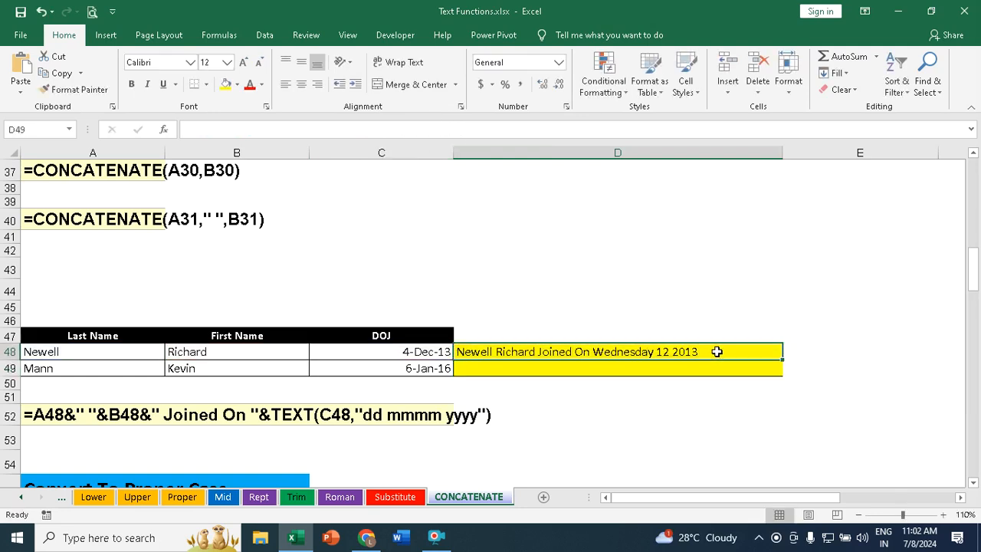
Step: Fill D48's formula down to D49
double_click(782, 358)
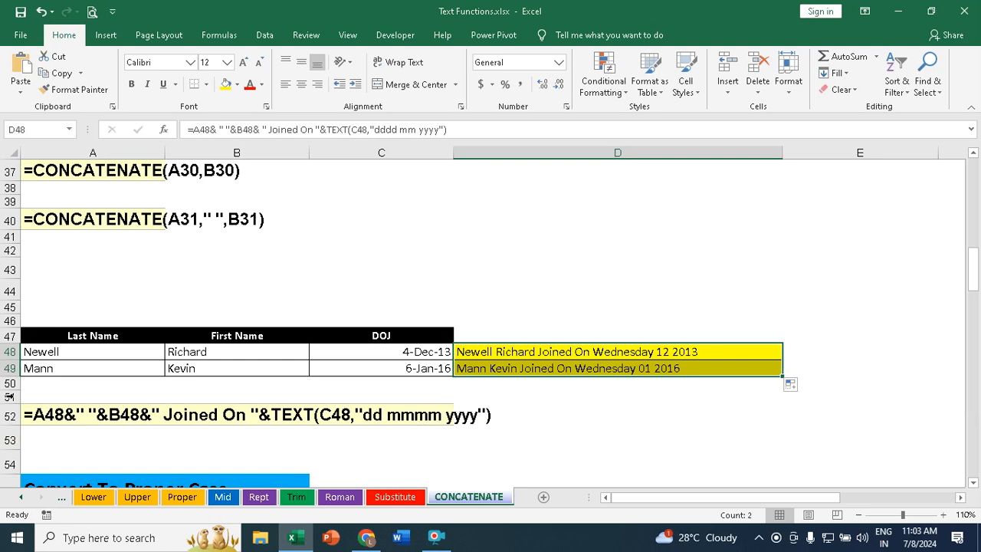
Step: Enter =PROPER(A57&" "&B57) in C57 to join the first and last names in proper case
scroll(201, 400, "down", 2)
scroll(198, 401, "down", 1)
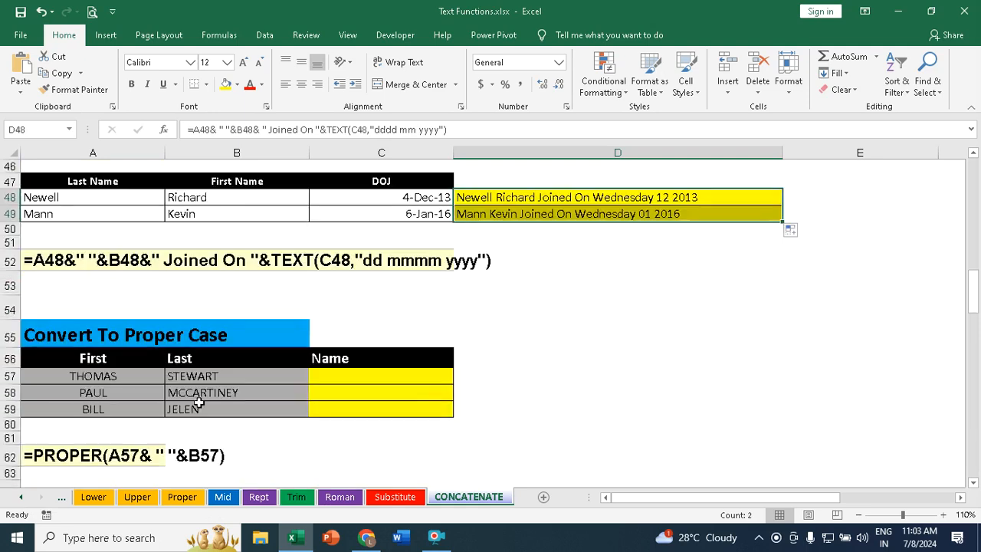
scroll(193, 407, "down", 2)
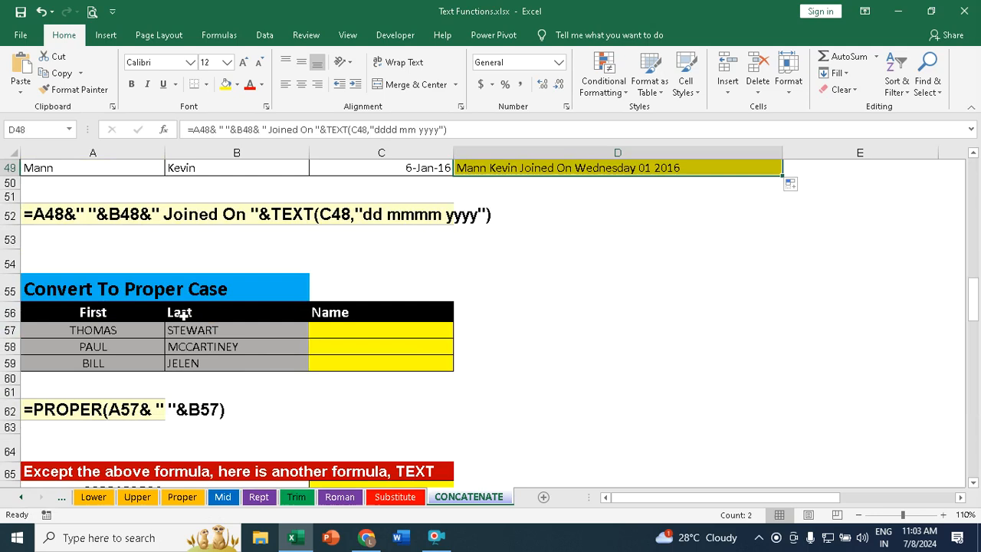
left_click_drag(102, 330, 90, 361)
left_click_drag(222, 330, 290, 347)
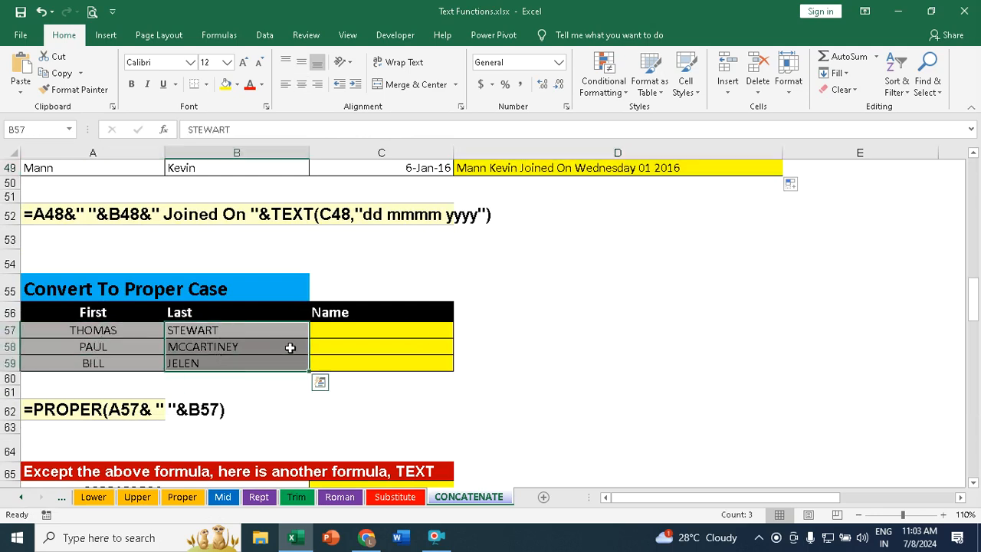
left_click(325, 331)
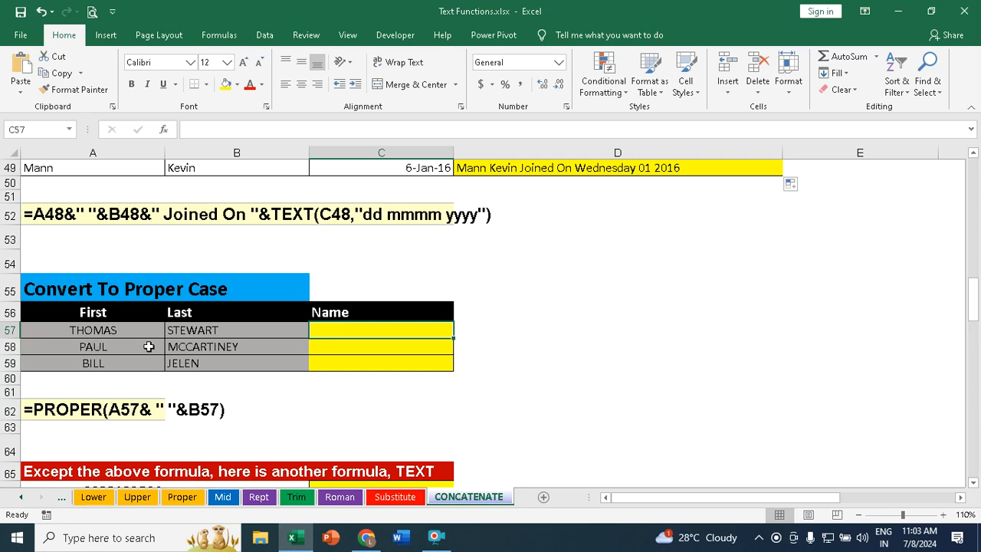
left_click_drag(110, 334, 235, 350)
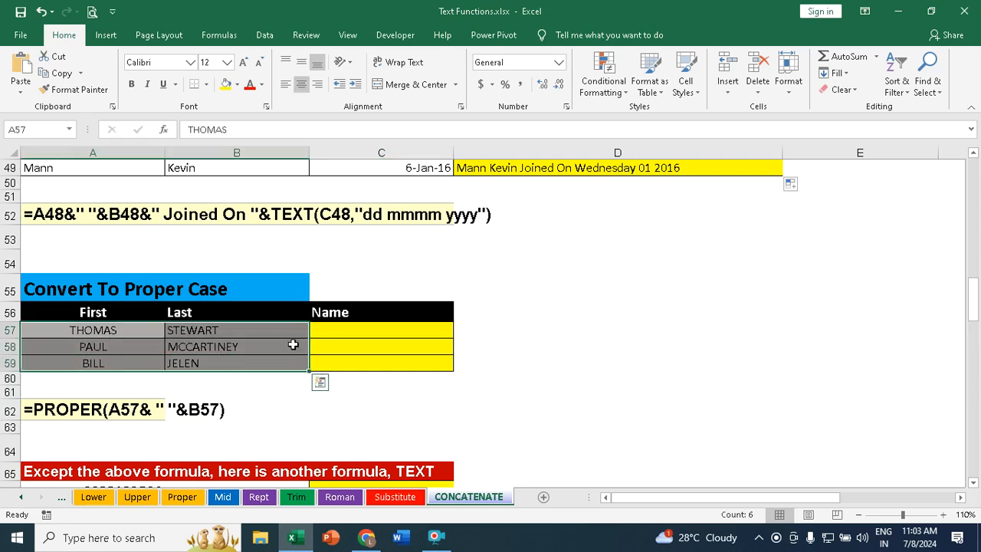
left_click(335, 332)
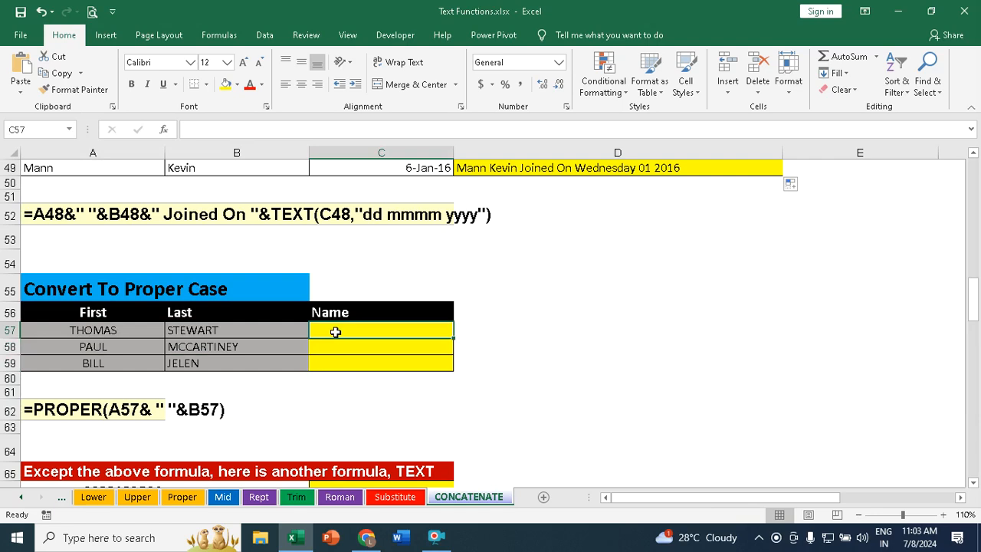
type("=prop")
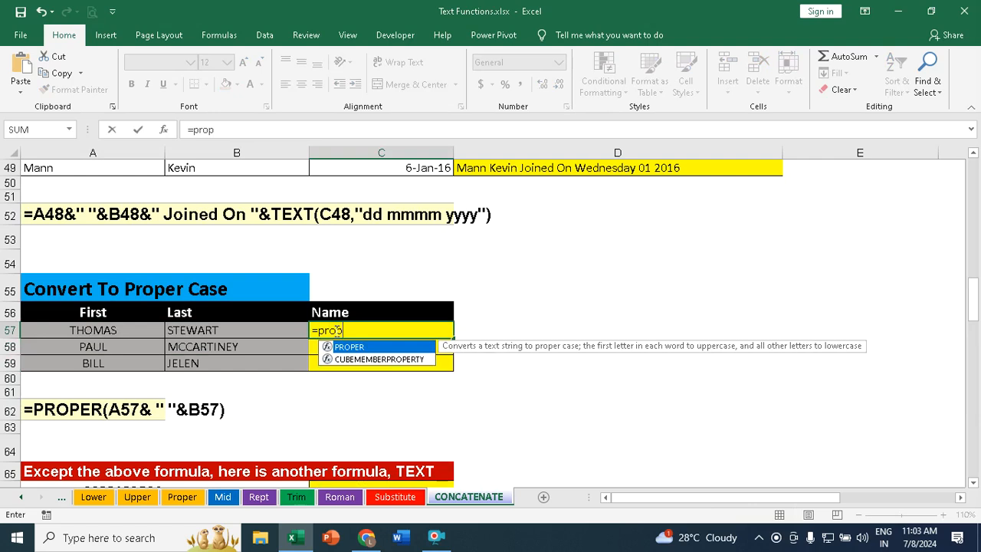
key("Tab")
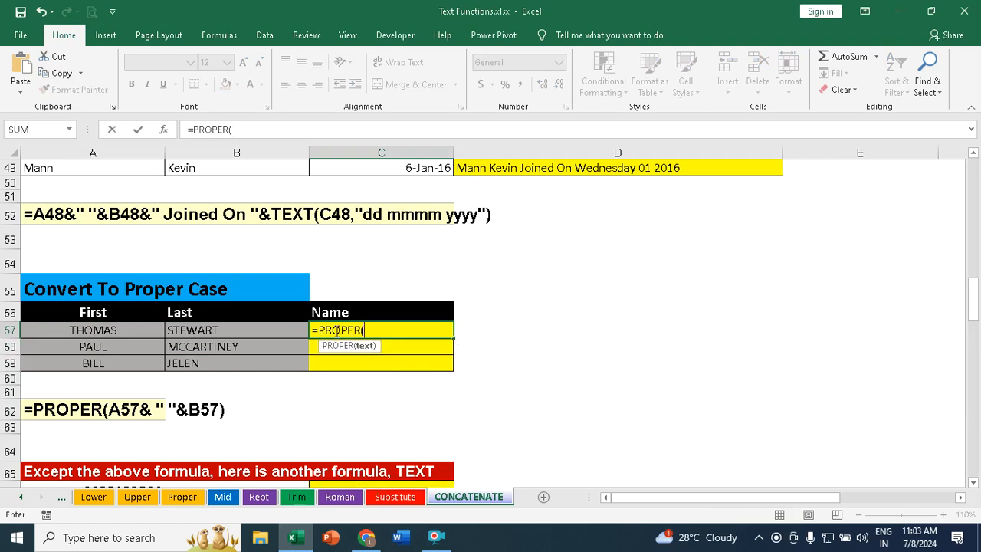
left_click(93, 330)
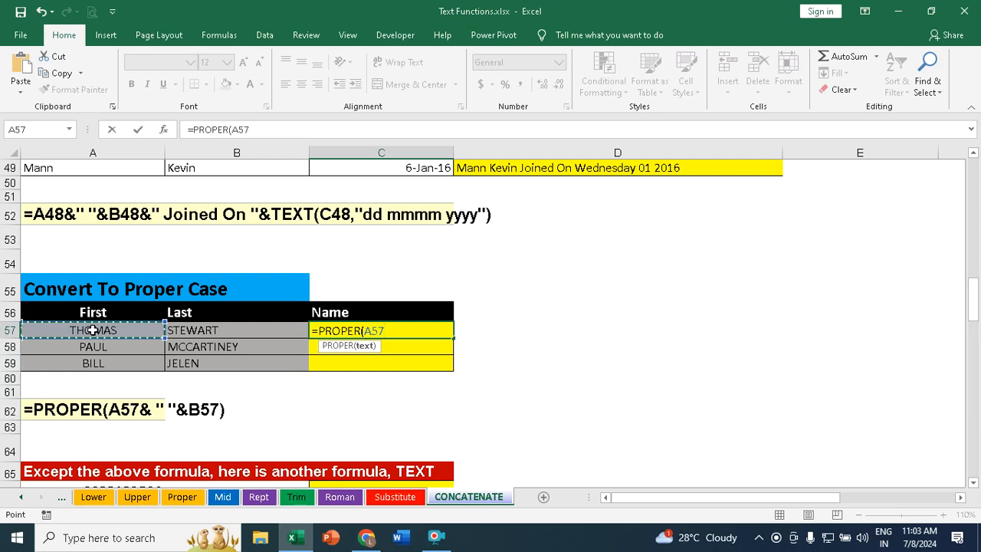
type("&")
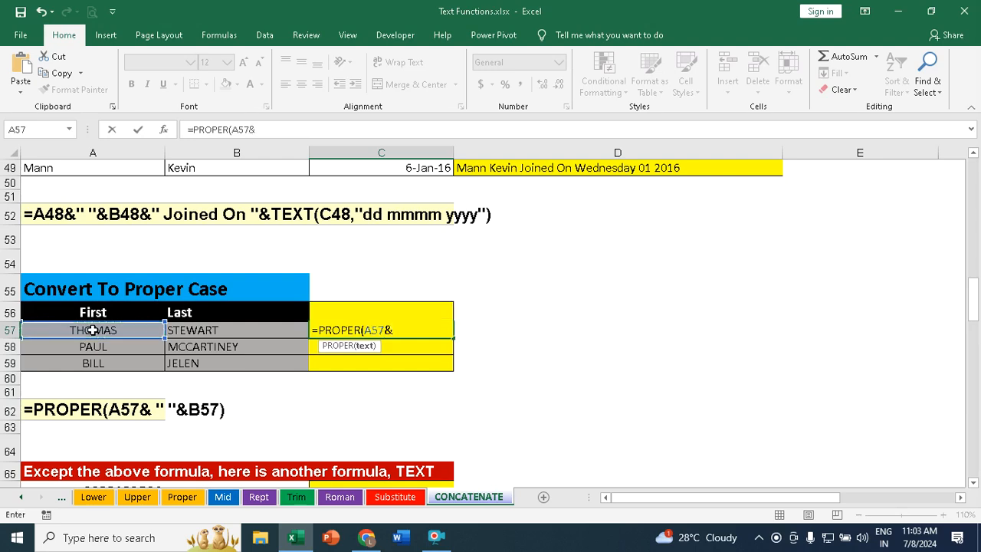
type(" \" \"")
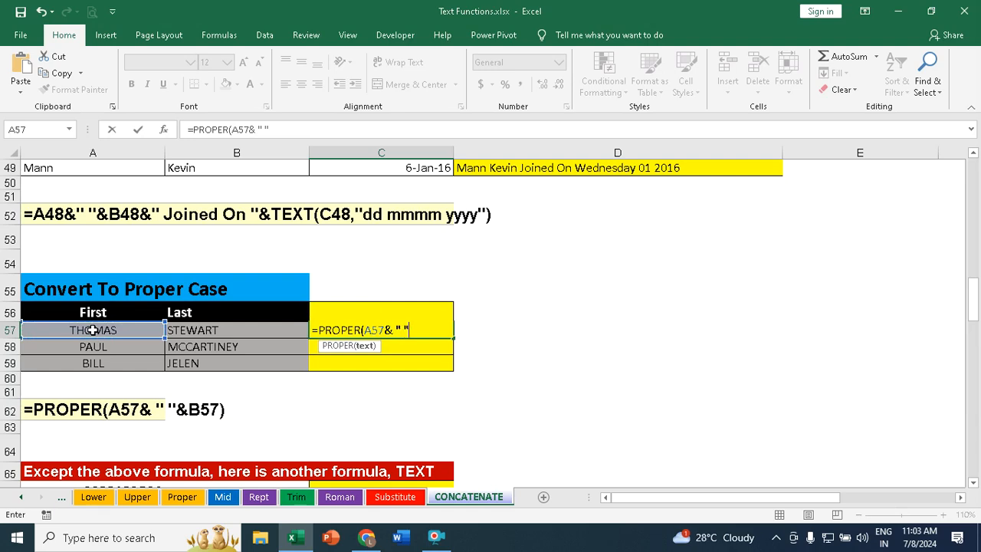
type("&")
left_click(192, 330)
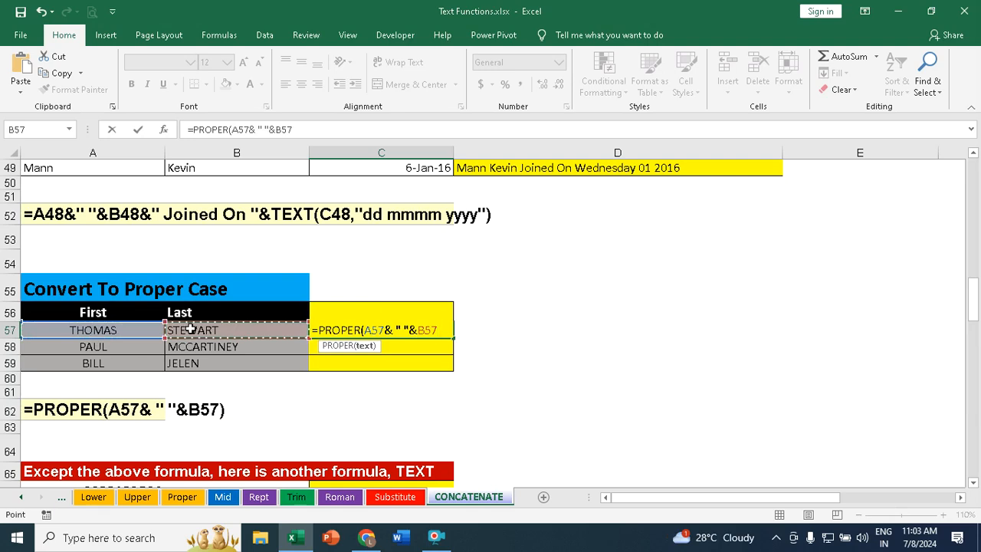
type(")")
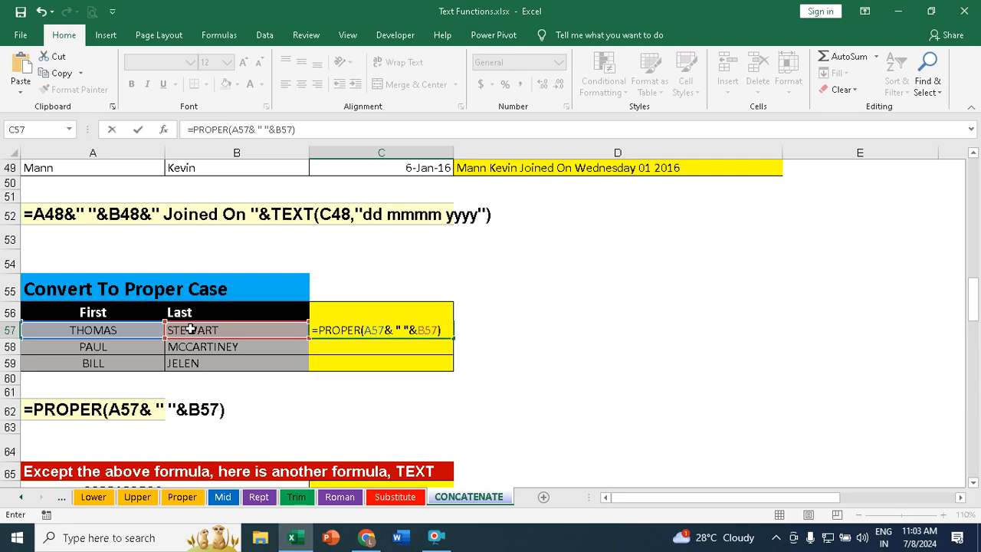
key("Return")
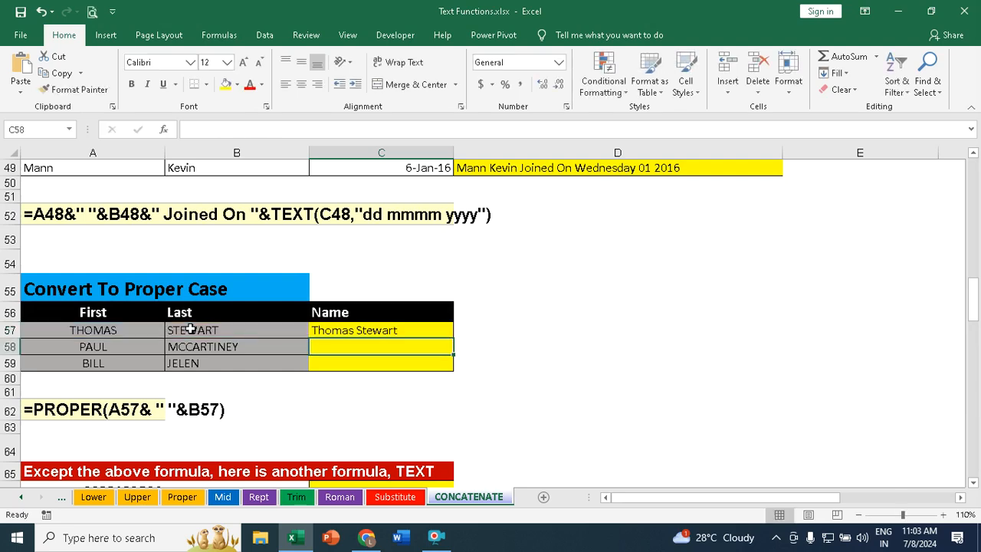
Step: Fill the PROPER formula from C57 down to C59
left_click(341, 328)
mouse_move(455, 337)
left_mouse_down()
mouse_move(453, 361)
mouse_move(444, 333)
left_mouse_up()
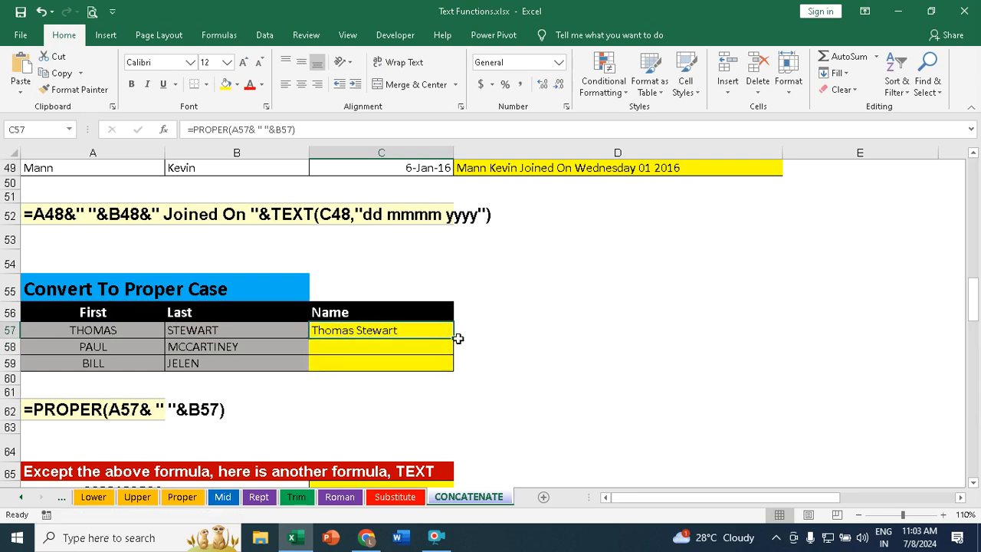
double_click(454, 338)
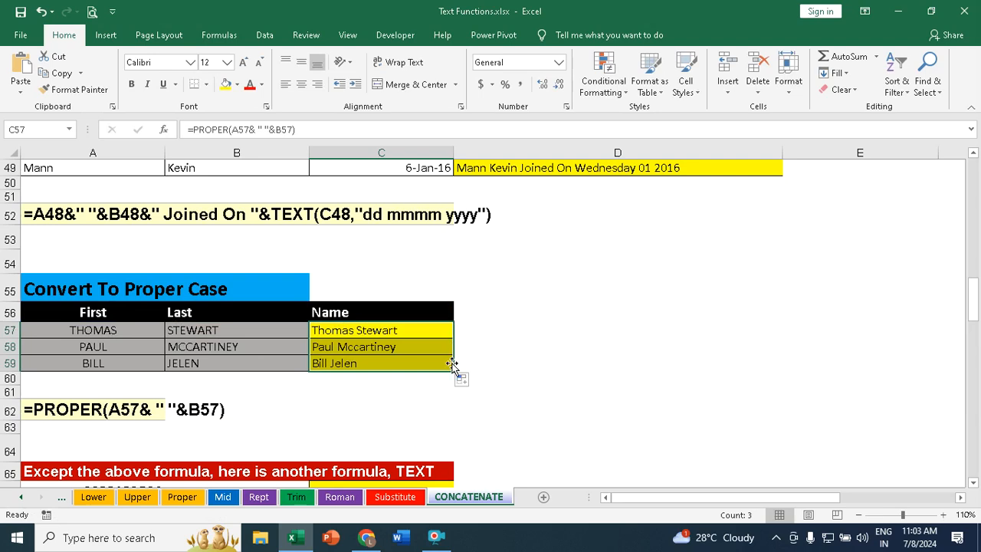
left_click(633, 361)
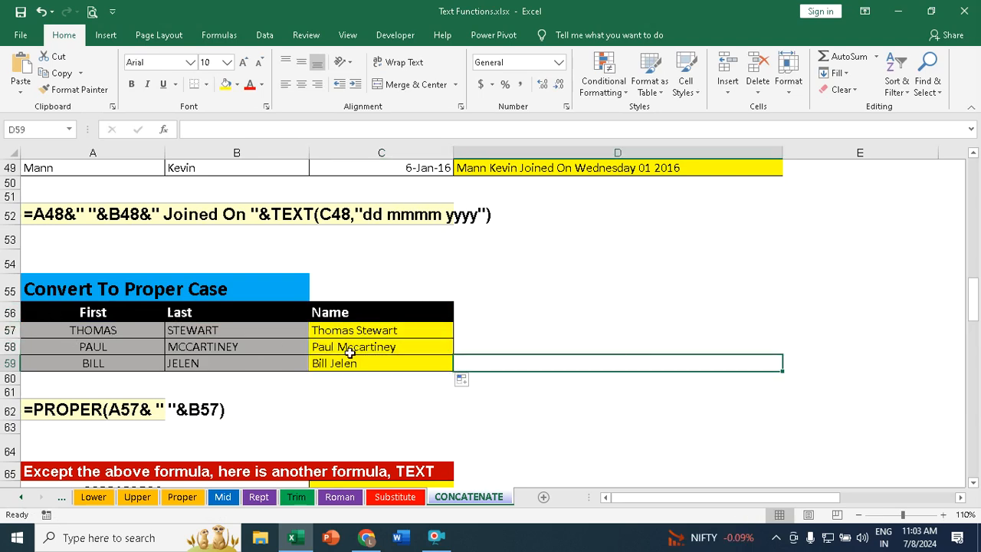
Step: Enter =TEXT(A66,"???-???-????") in C66 to format the number as a phone number
scroll(276, 358, "down", 2)
scroll(264, 363, "down", 2)
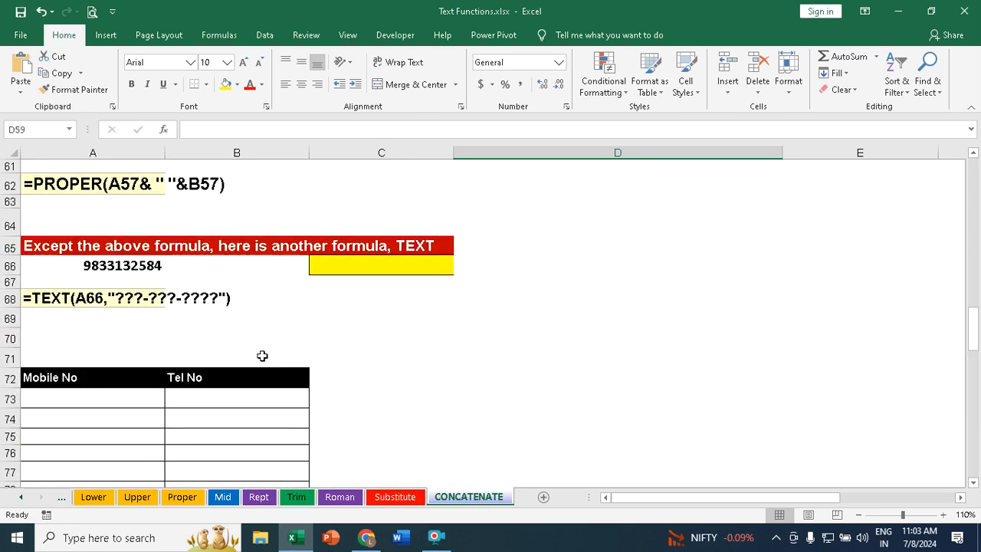
left_click(98, 268)
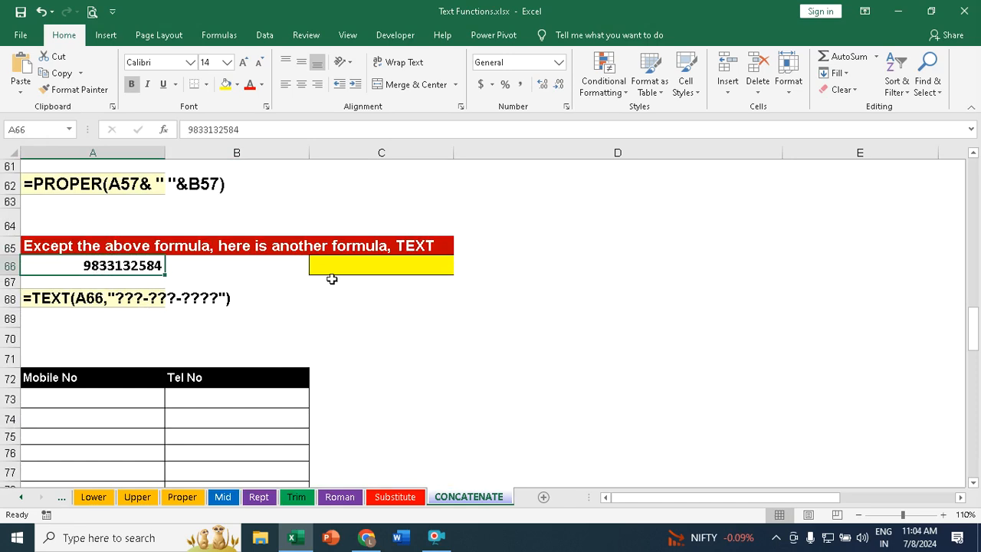
left_click(372, 262)
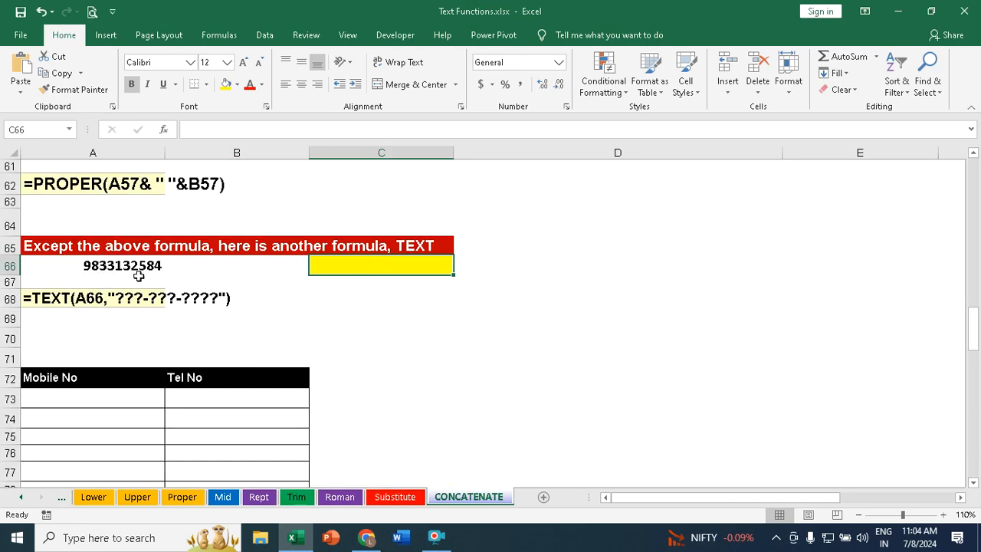
type("=text")
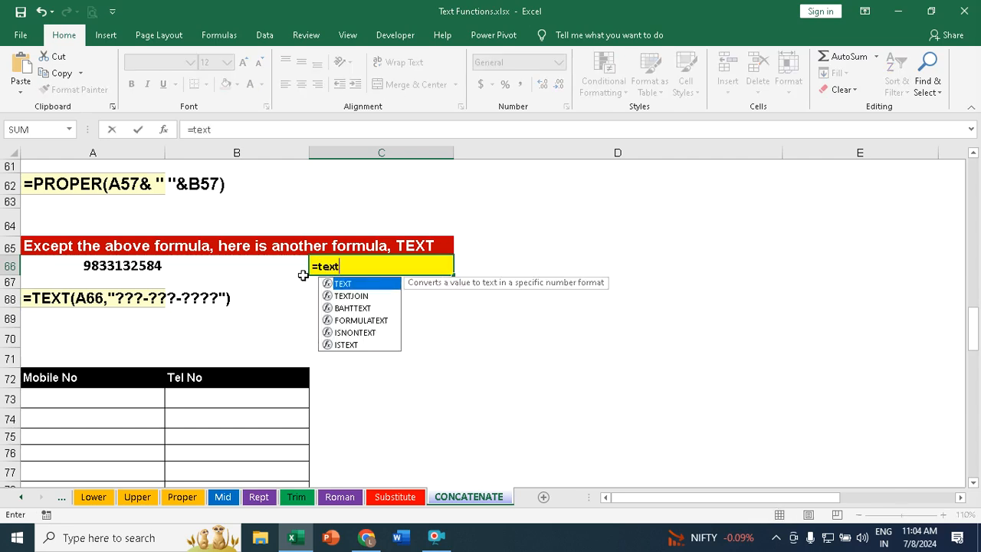
key("Tab")
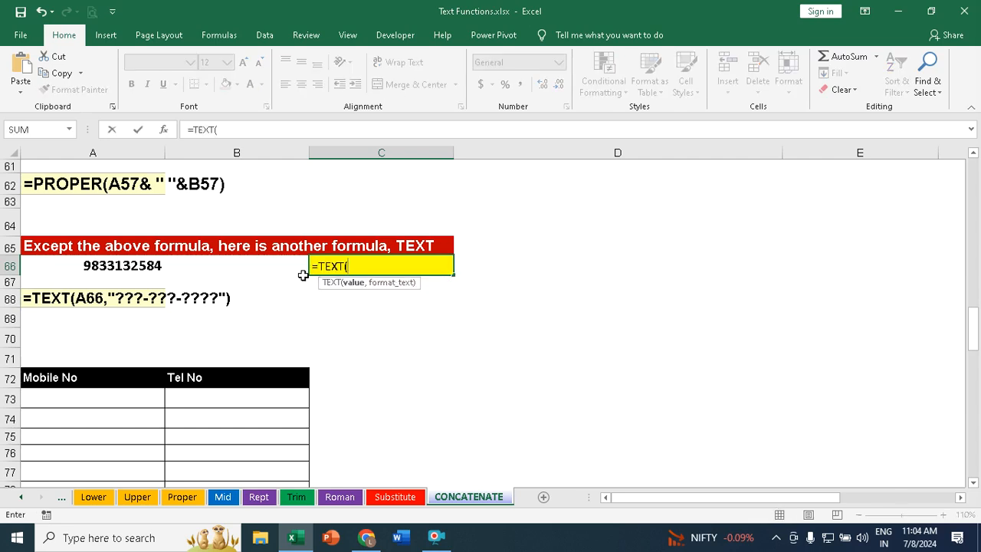
left_click(115, 265)
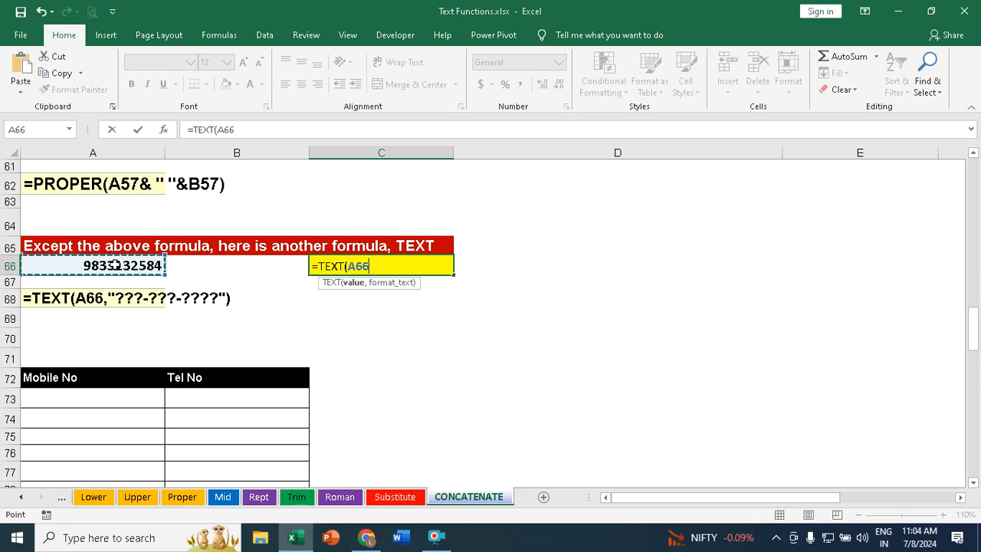
type(",")
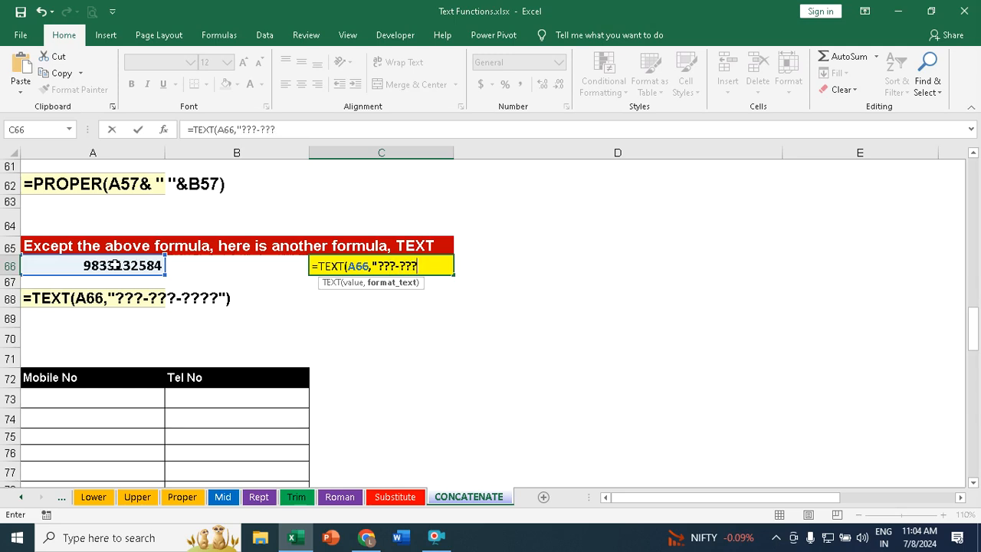
type("??")
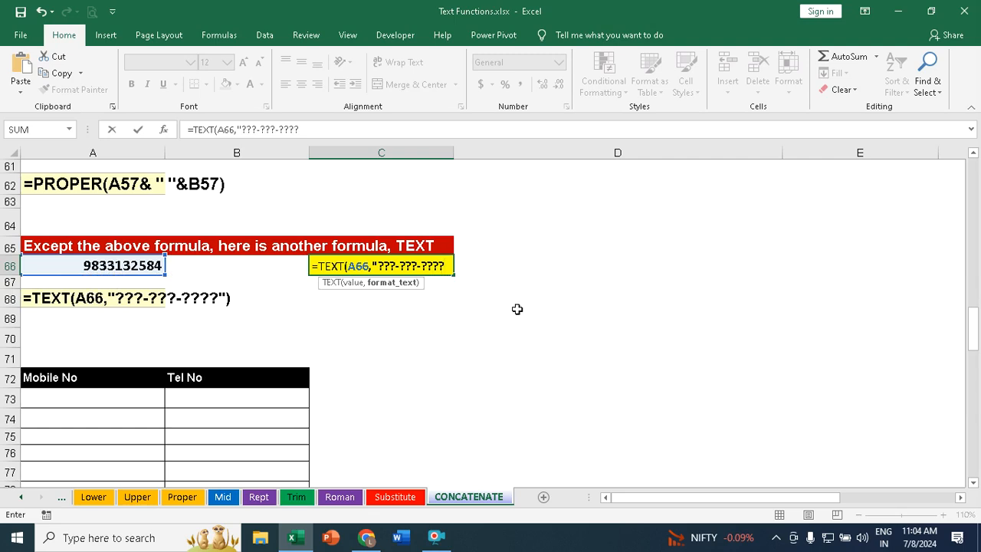
type(")")
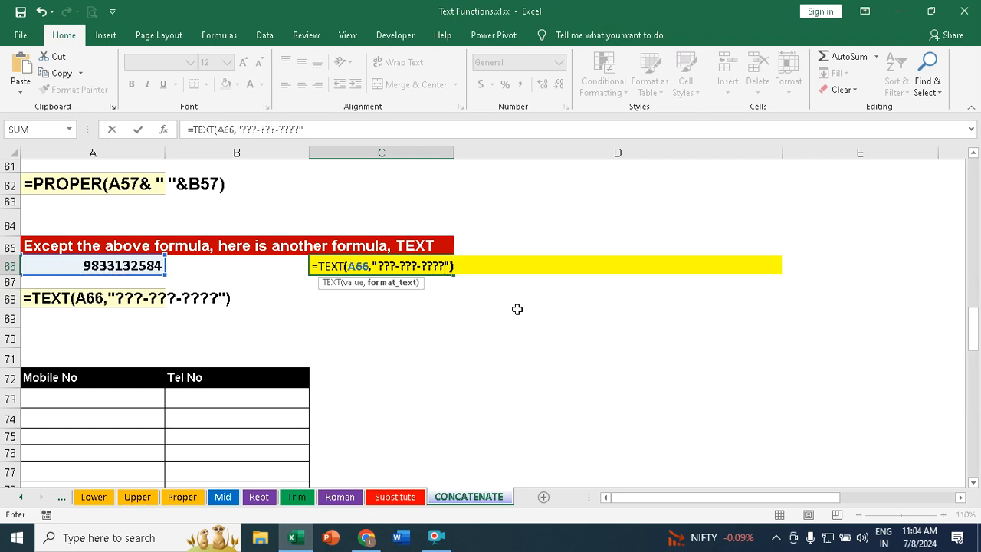
key("Return")
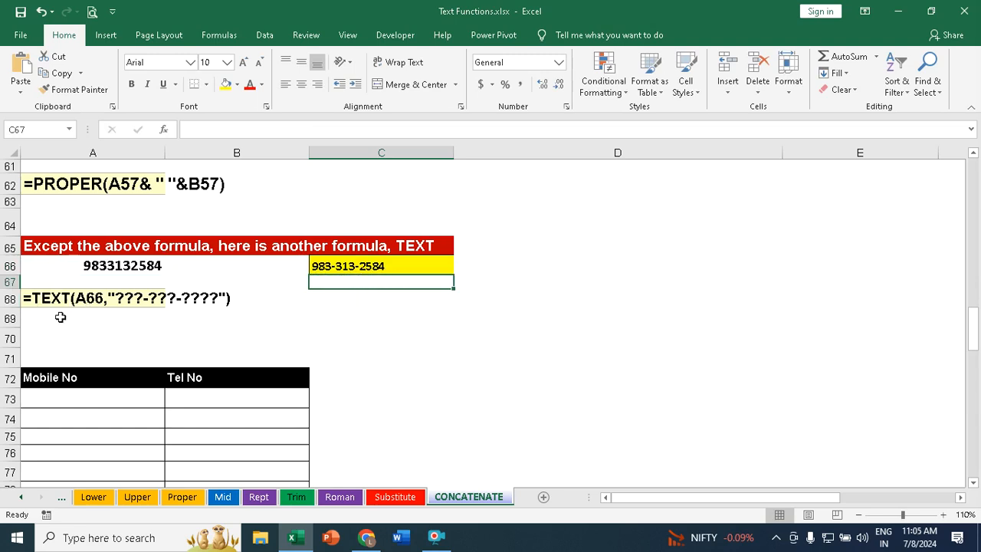
Step: Review the empty Mobile No and Tel No table in rows 72 to 80
left_click(438, 432)
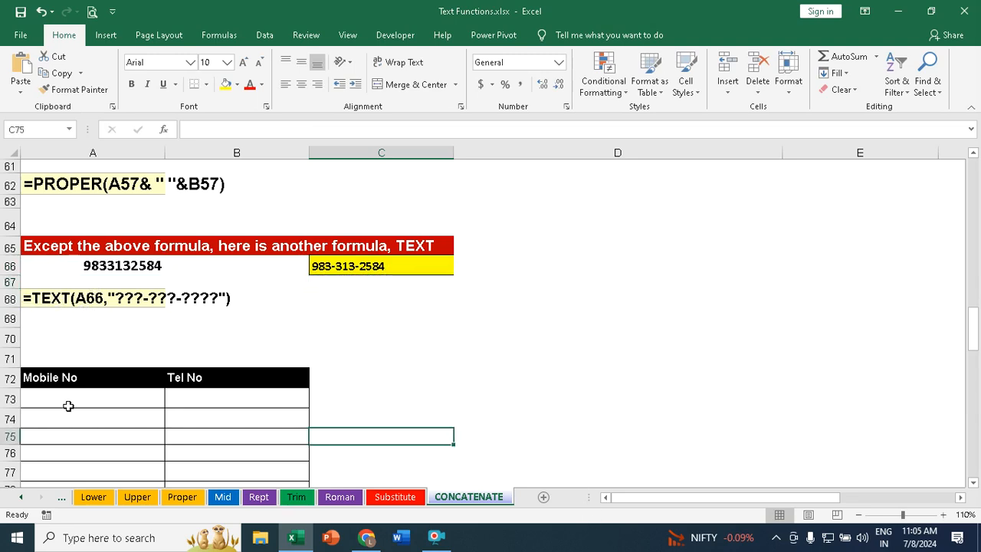
scroll(72, 401, "down", 3)
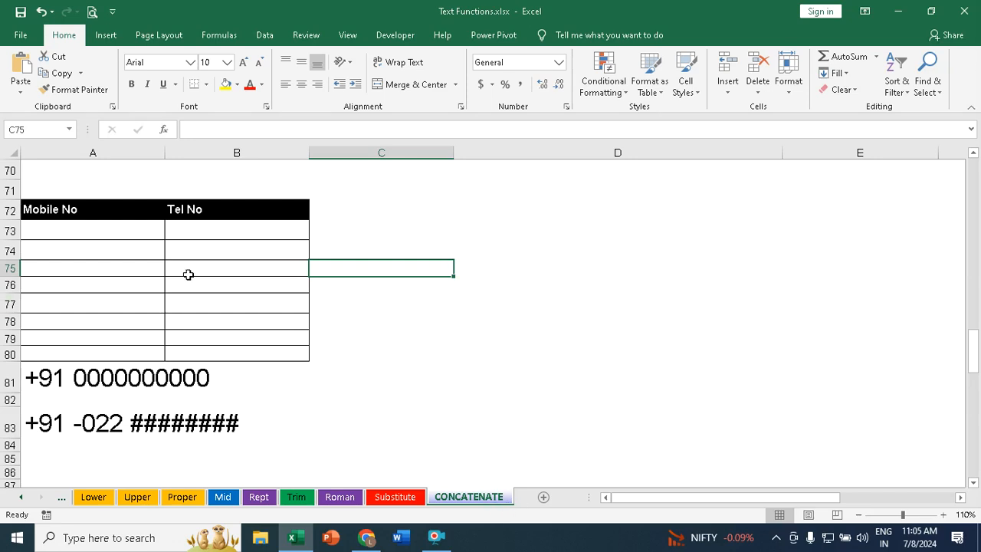
scroll(228, 276, "up", 7)
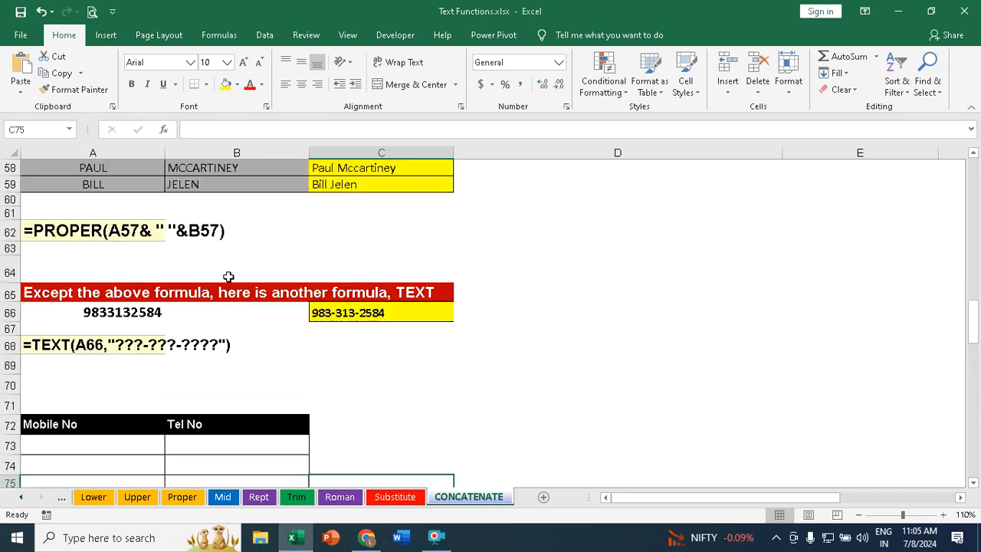
scroll(226, 278, "up", 2)
scroll(224, 278, "down", 9)
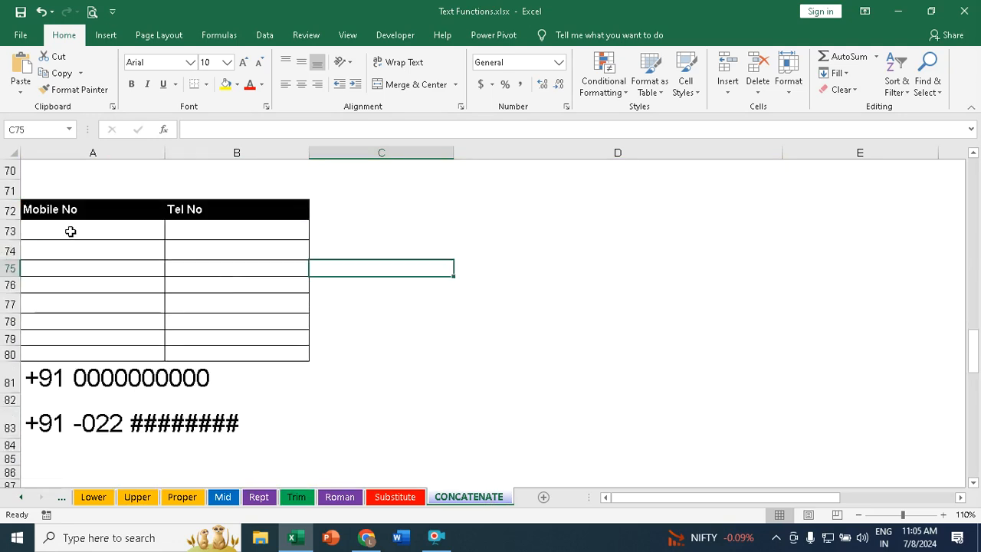
left_click(58, 227)
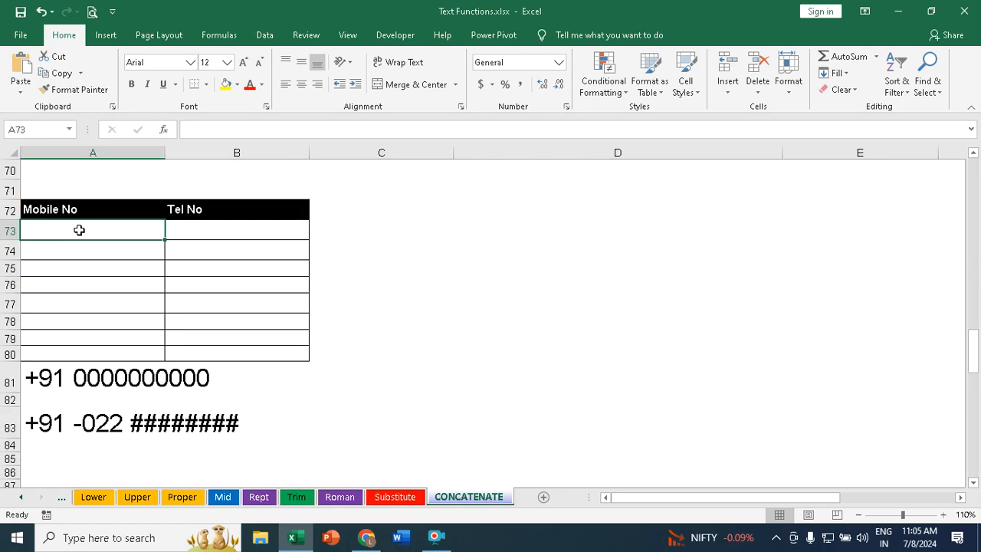
left_click_drag(79, 229, 72, 350)
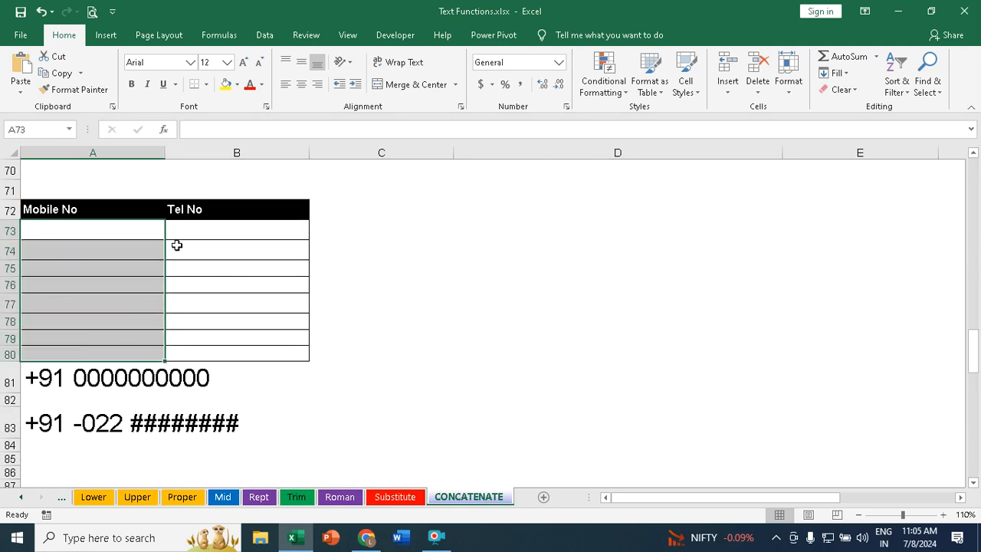
left_click_drag(204, 233, 203, 352)
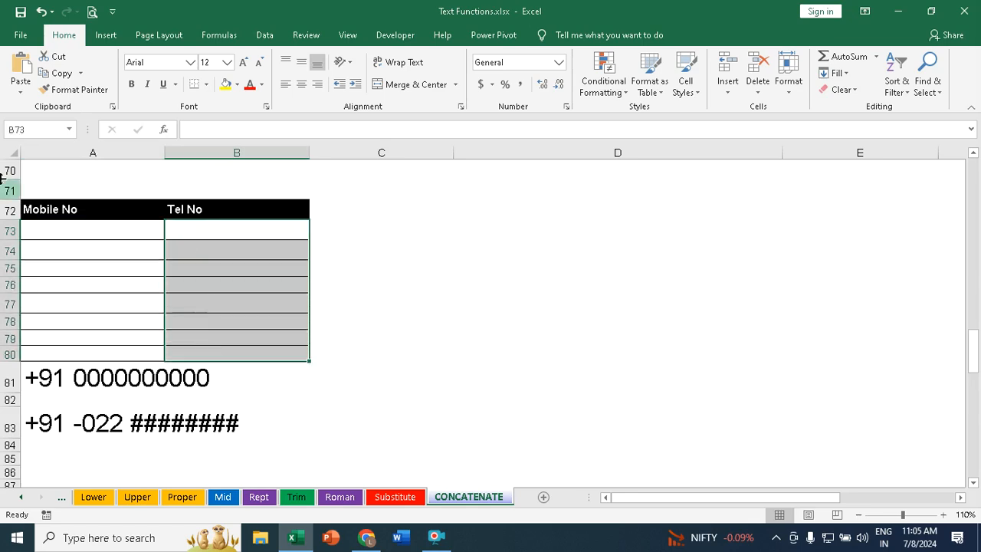
left_click(48, 224)
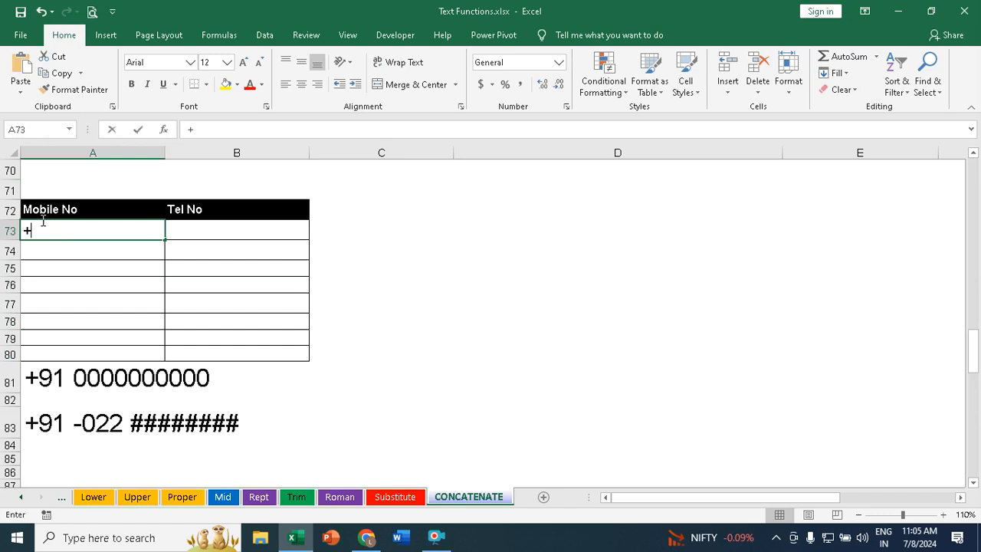
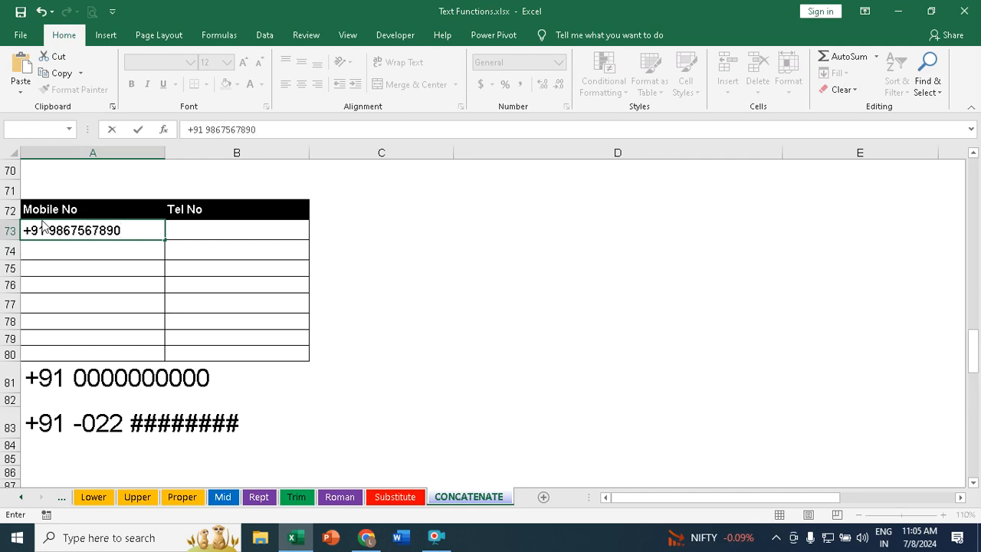
key("Return")
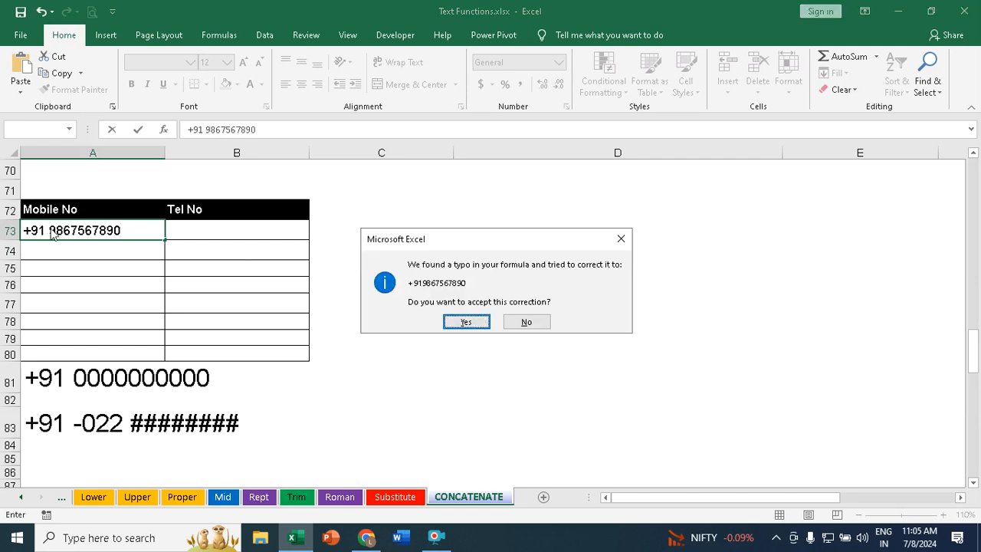
left_click(467, 322)
left_click(136, 228)
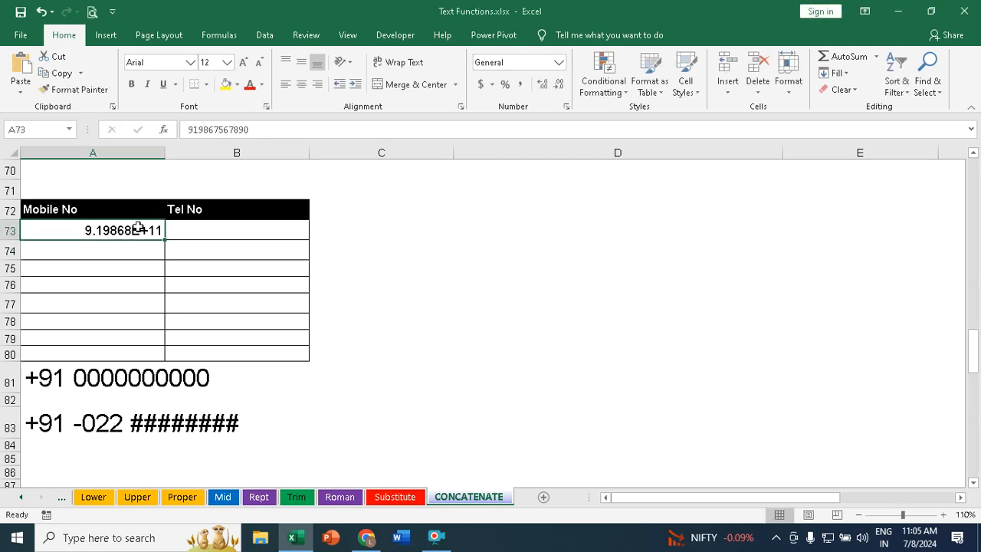
key("Delete")
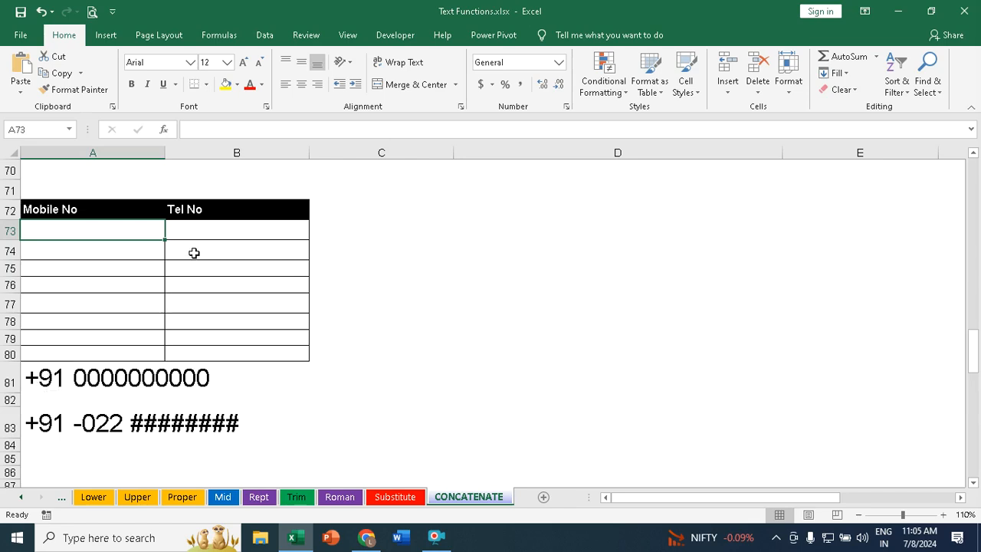
left_click(206, 225)
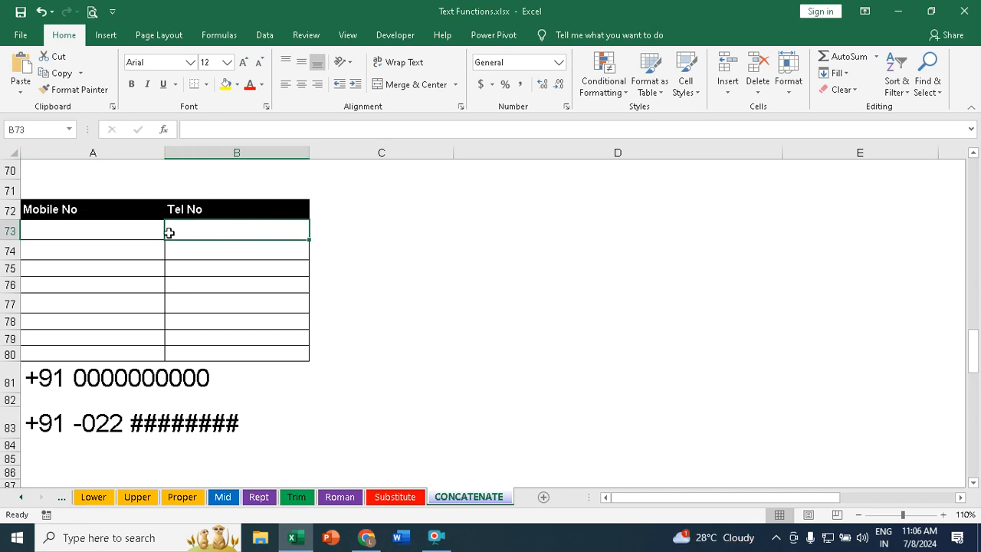
left_click(122, 233)
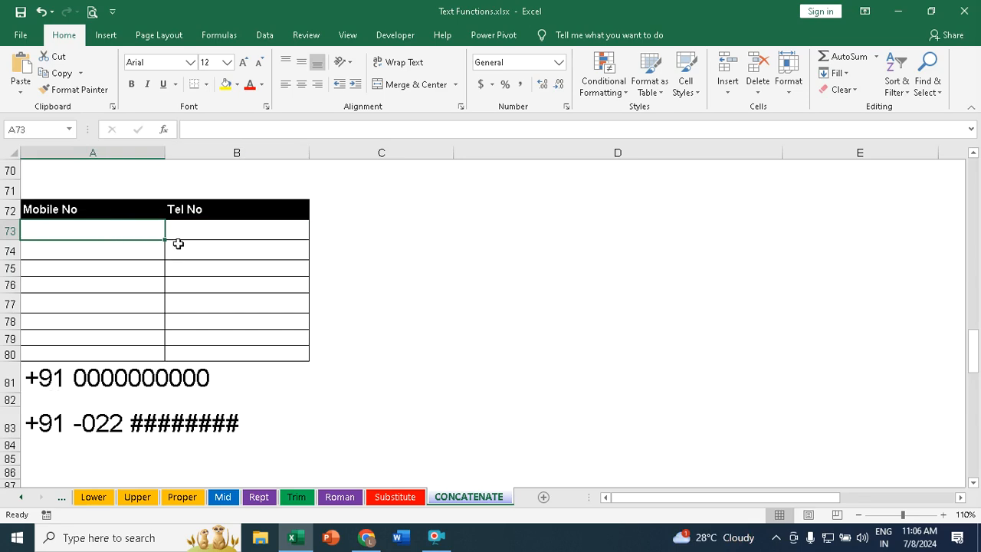
left_click(204, 230)
type("+")
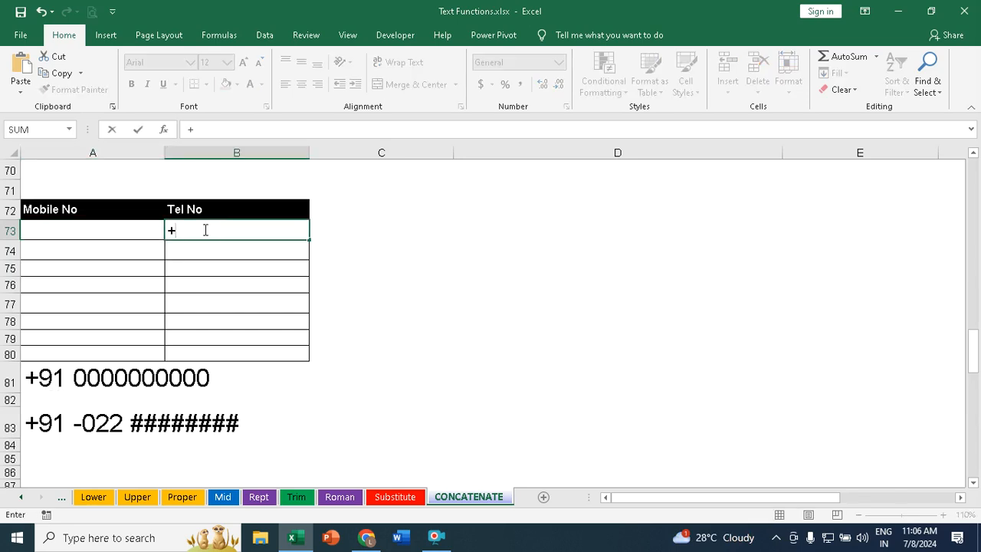
type("91 022")
key("Escape")
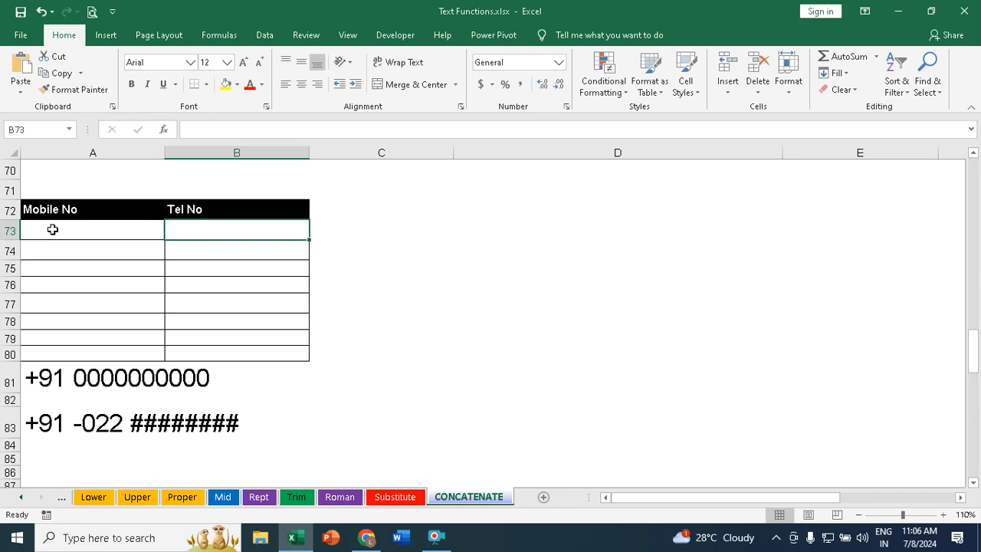
left_click_drag(49, 228, 43, 353)
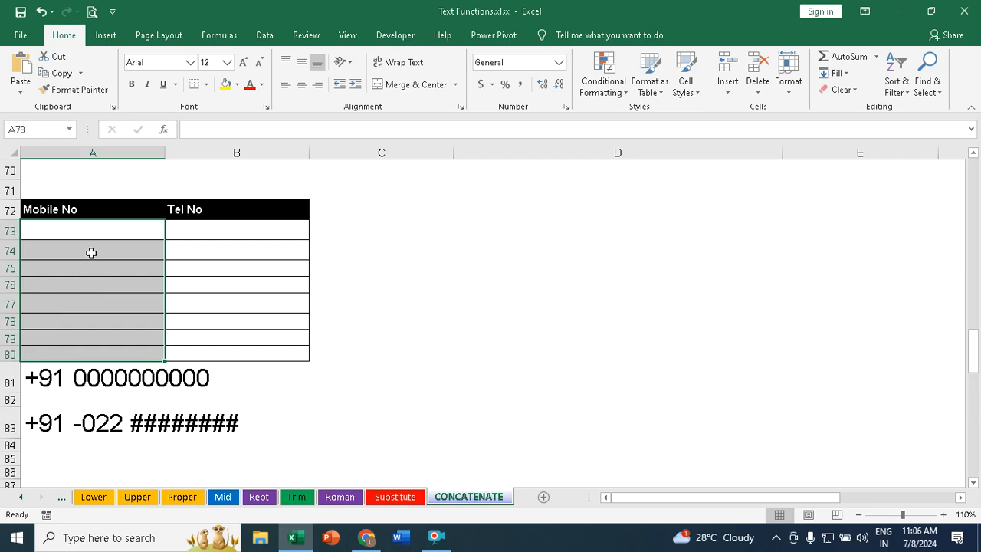
right_click(77, 247)
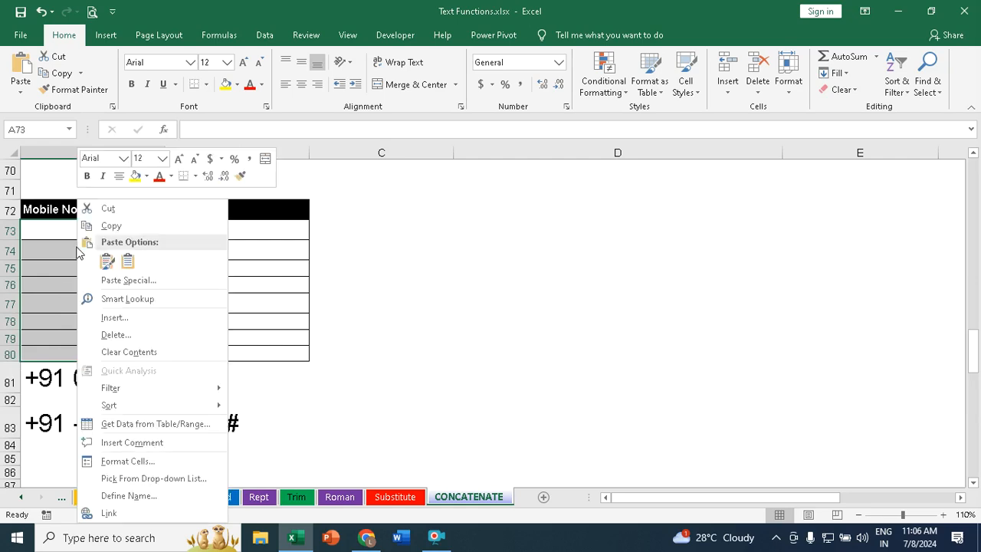
left_click(131, 461)
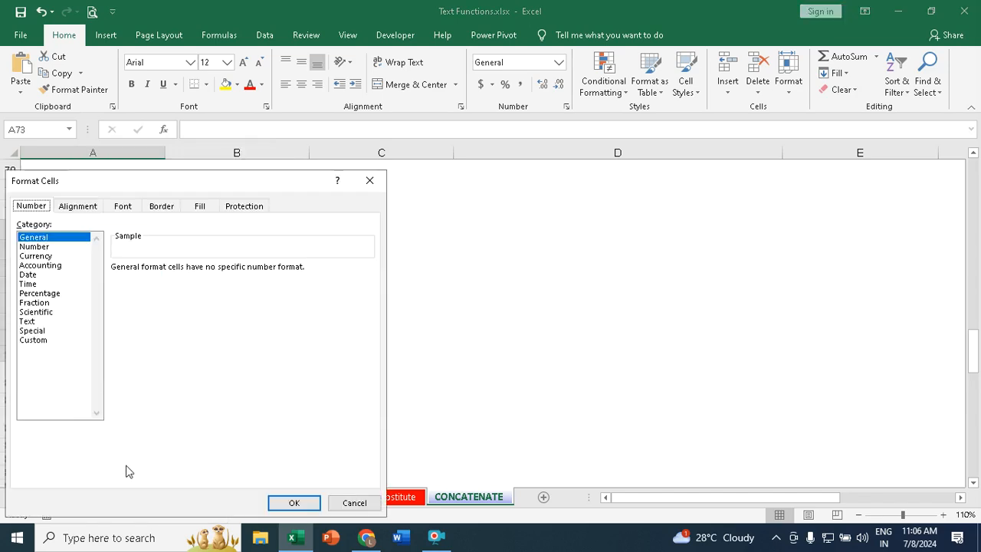
left_click(44, 342)
left_click(159, 284)
key("BackSpace")
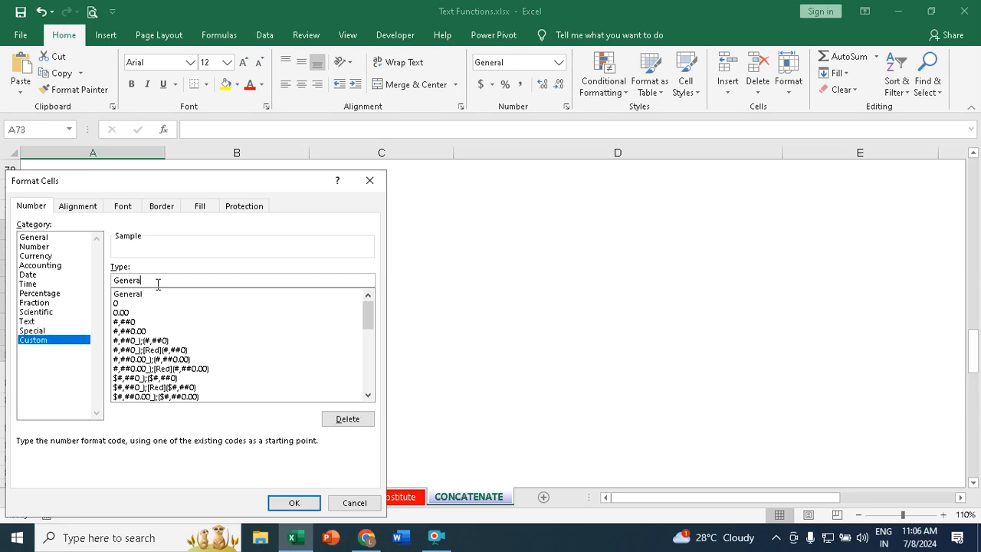
key("BackSpace")
left_click_drag(152, 184, 616, 182)
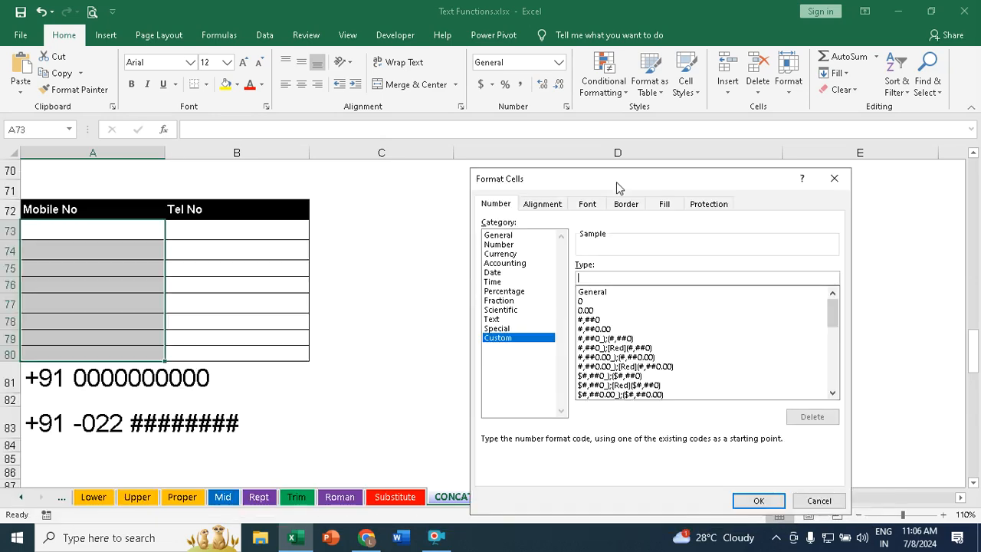
type("+91 0000000000")
left_click(758, 500)
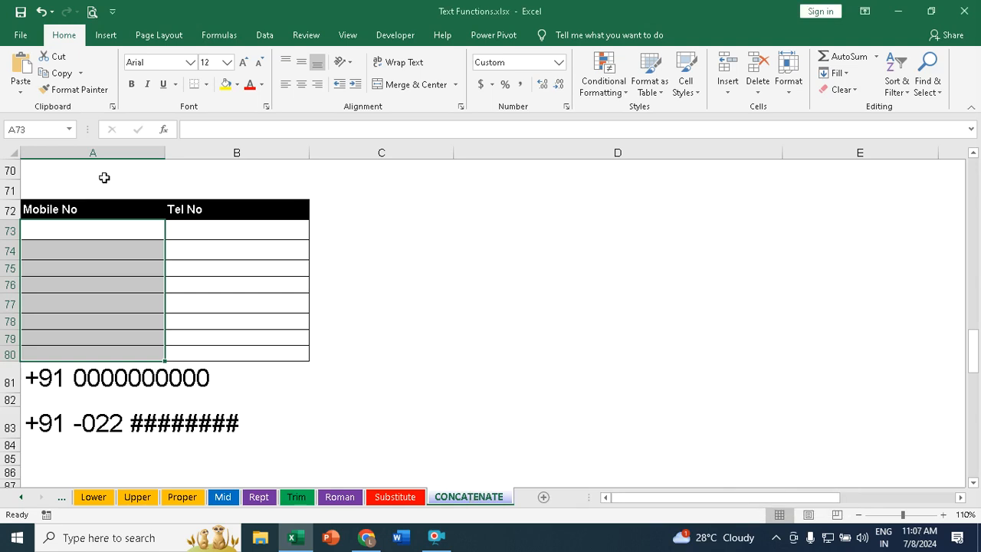
Step: Enter two 10-digit mobile numbers in A73 and A74
left_click(127, 229)
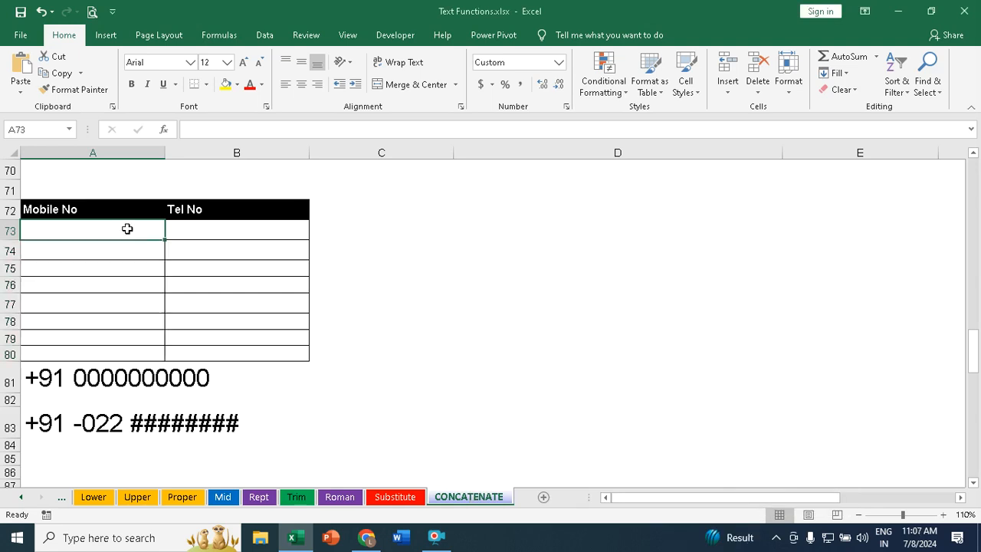
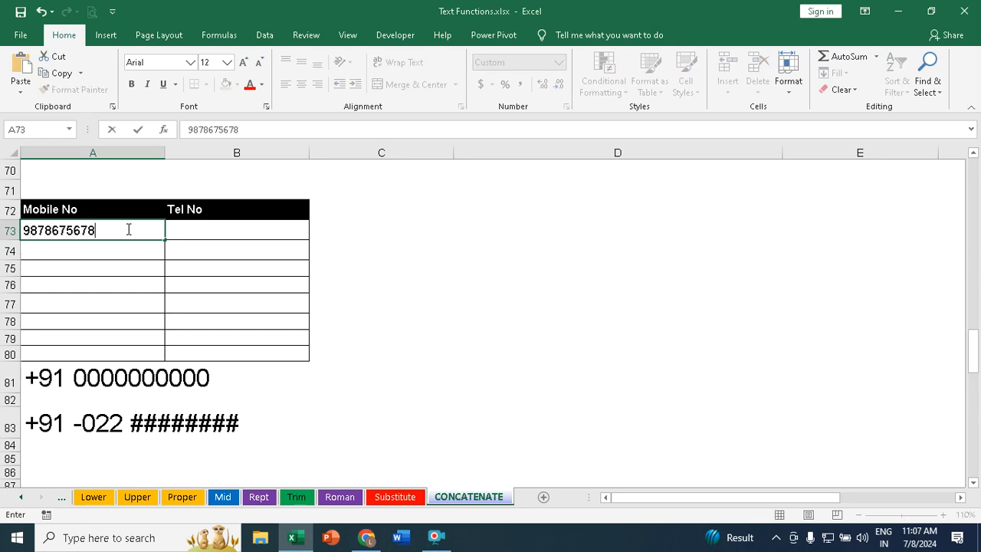
key("Return")
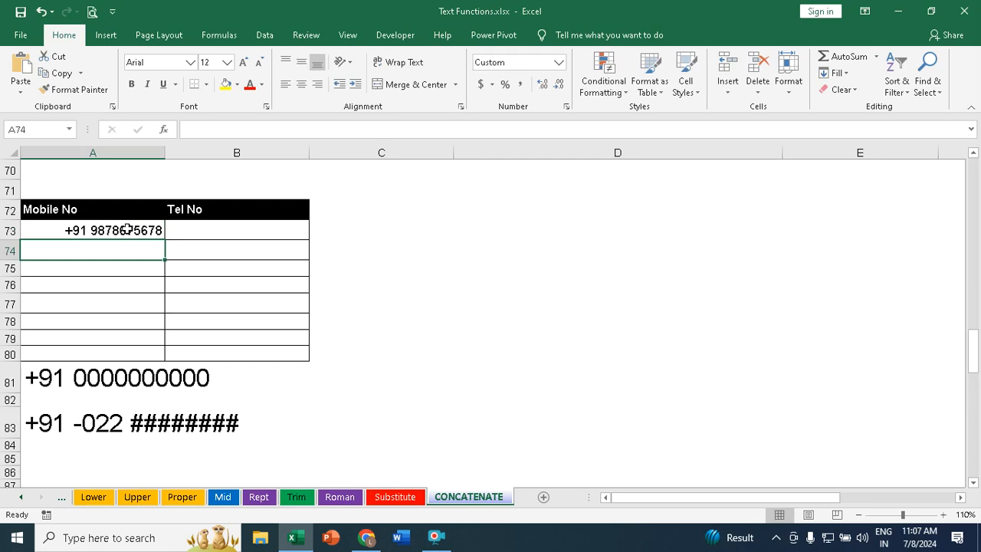
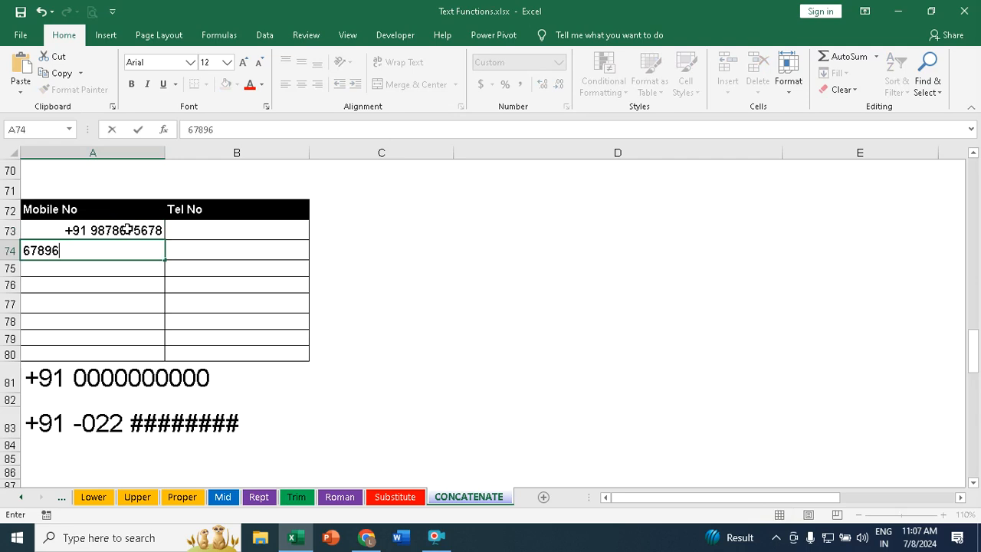
key("Return")
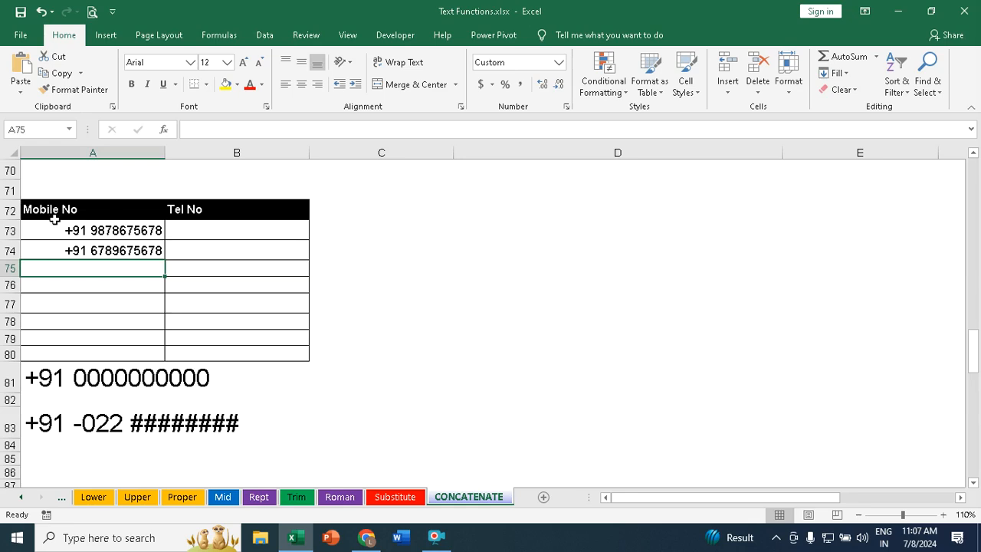
Step: Apply the custom number format +91 022 ######## to the Tel No cells B73:B80
left_click_drag(225, 229, 217, 354)
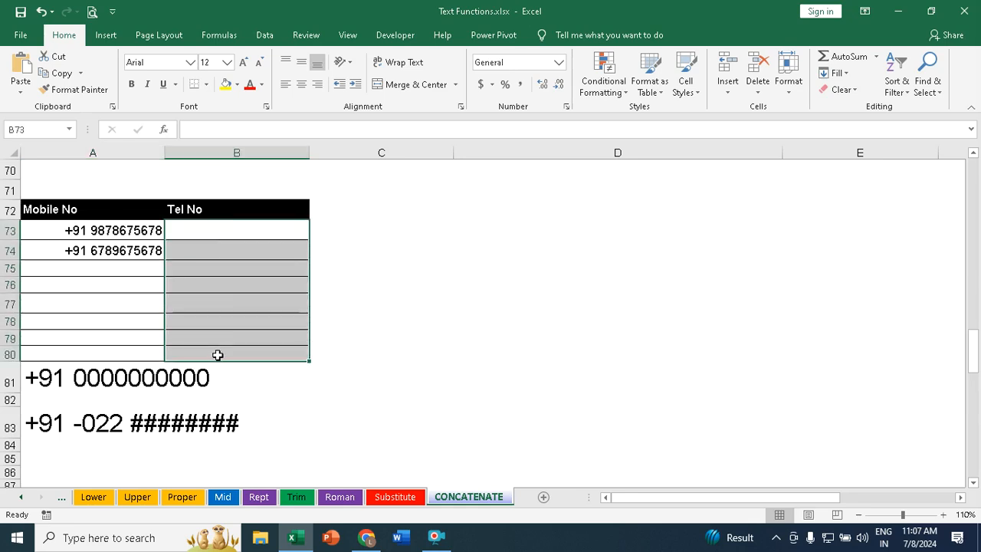
right_click(230, 257)
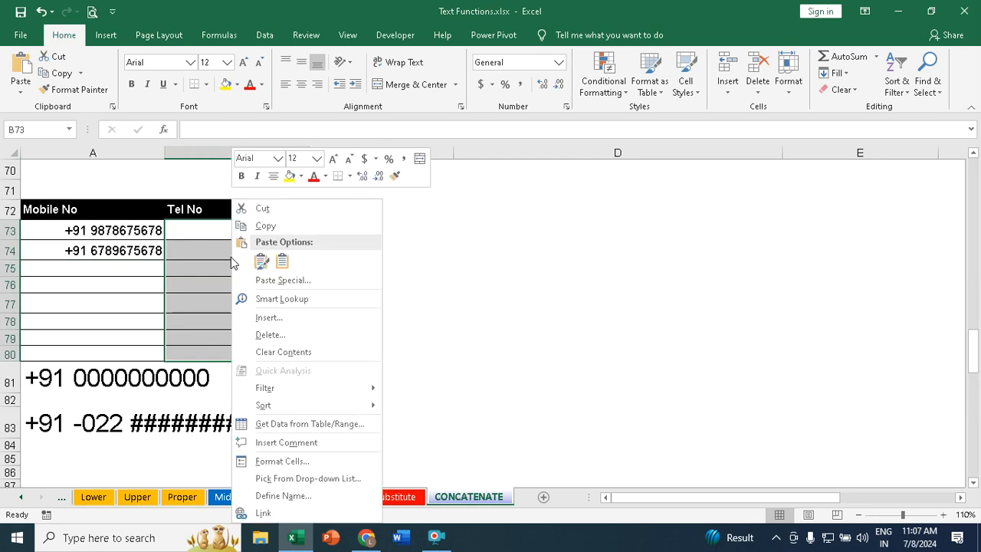
left_click(290, 460)
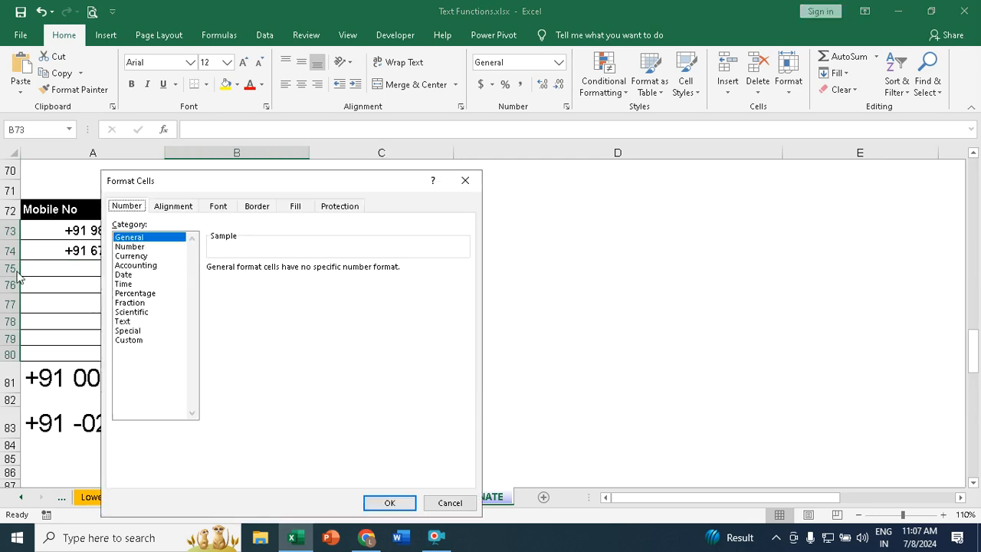
left_click(134, 342)
left_click(254, 282)
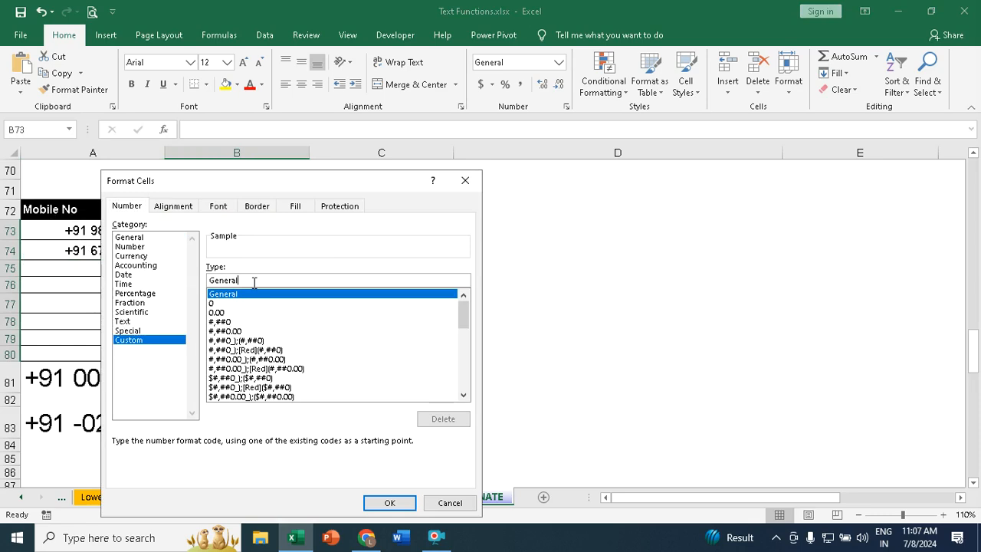
key("BackSpace")
key("BackSpace")
key("BackSpace")
key("BackSpace")
key("BackSpace")
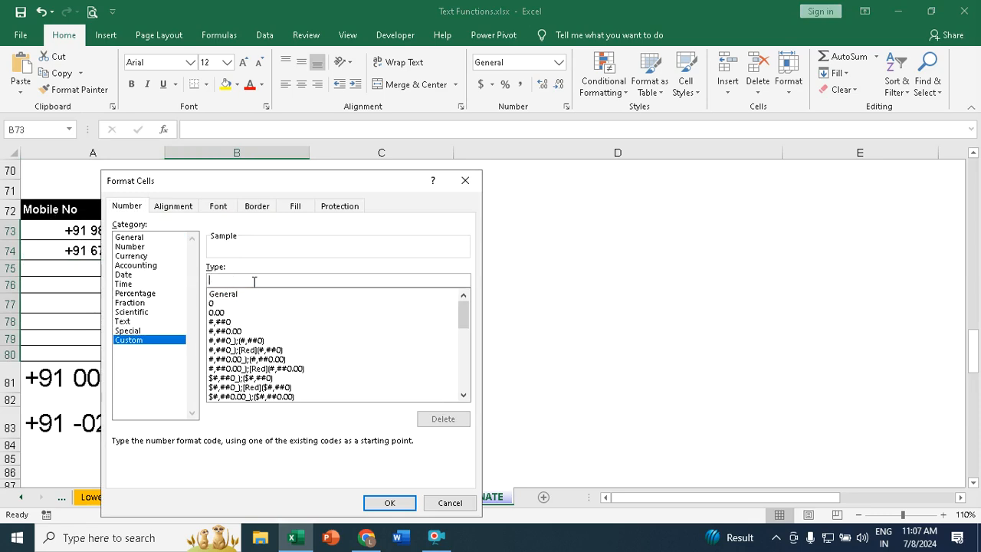
left_click_drag(256, 184, 605, 192)
type("+91 022 ##")
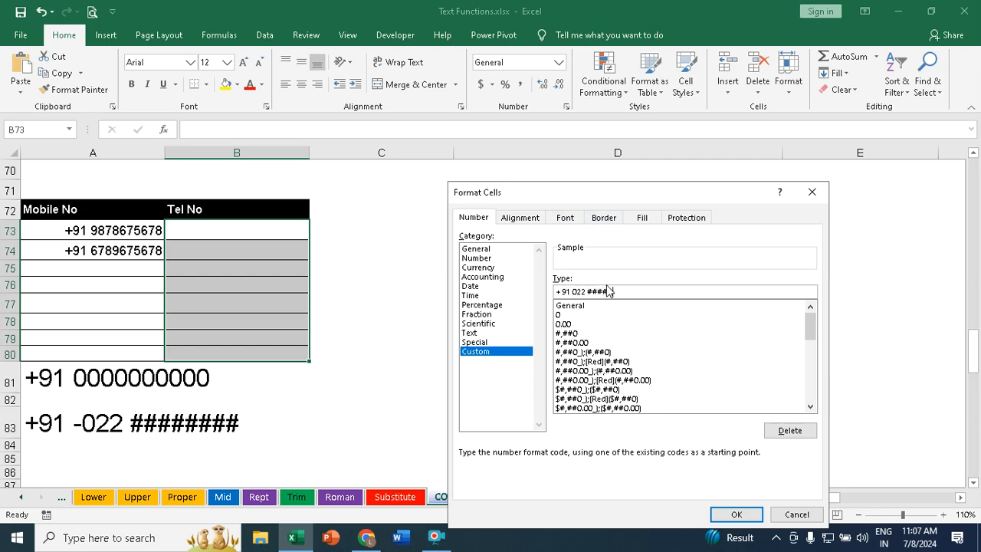
type("##")
left_click(737, 515)
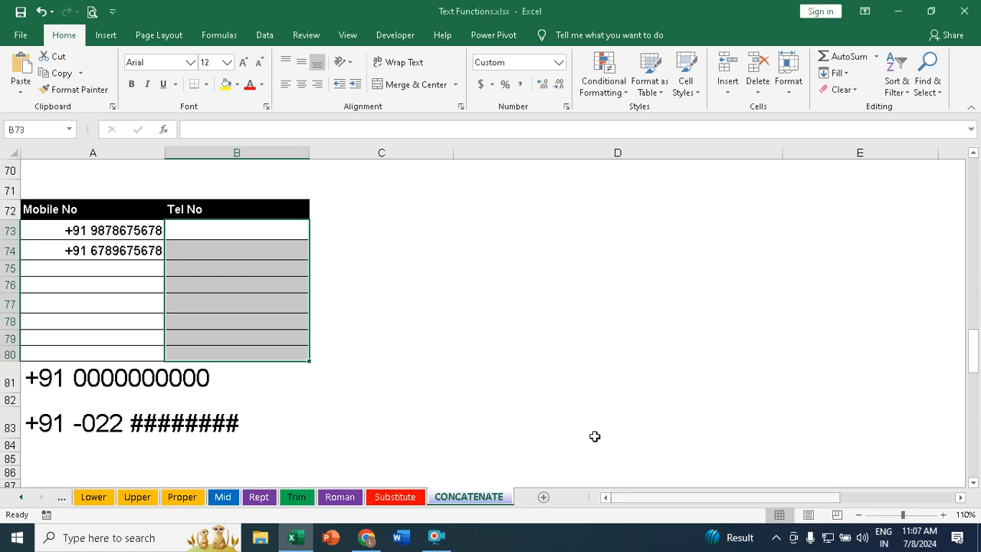
Step: Enter two 8-digit telephone numbers in B73 and B74
left_click(223, 229)
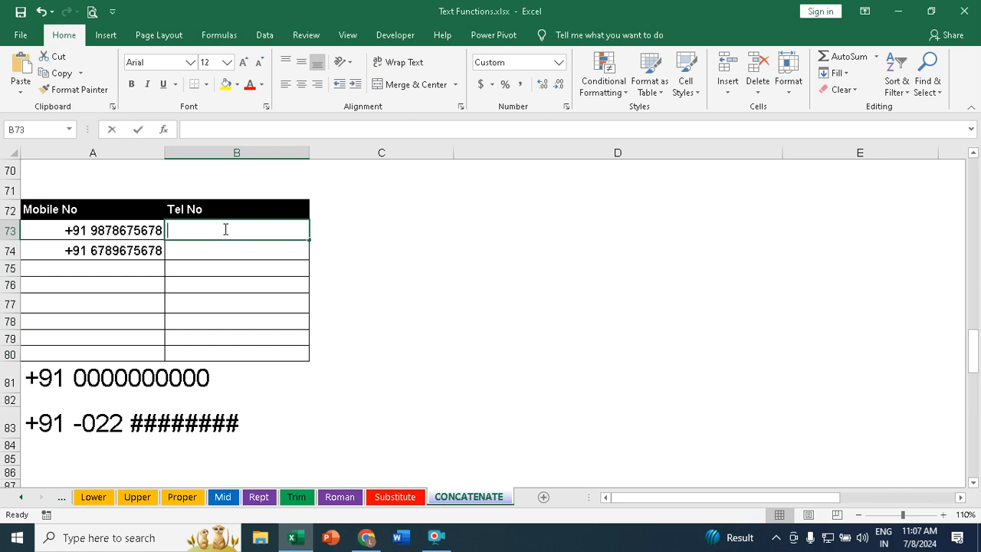
key("Return")
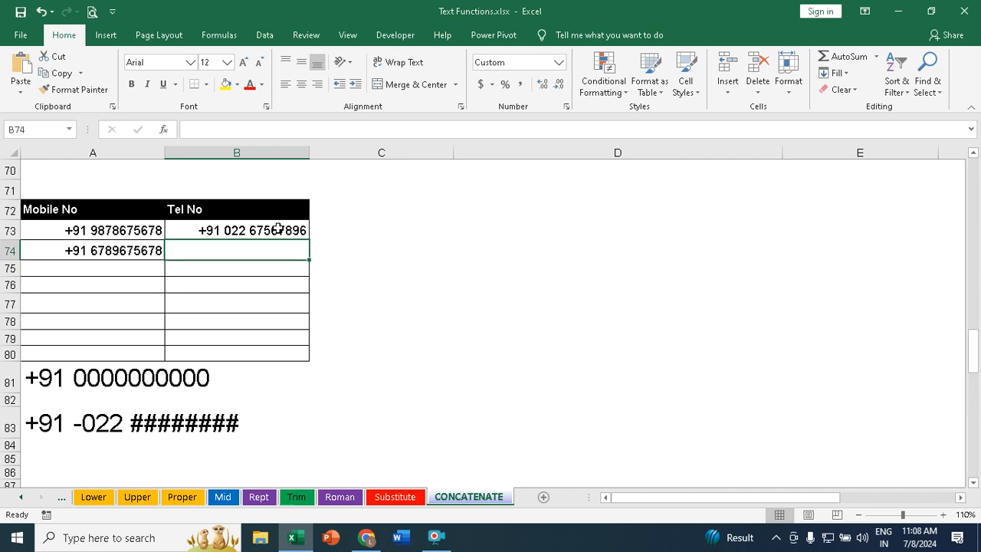
key("Return")
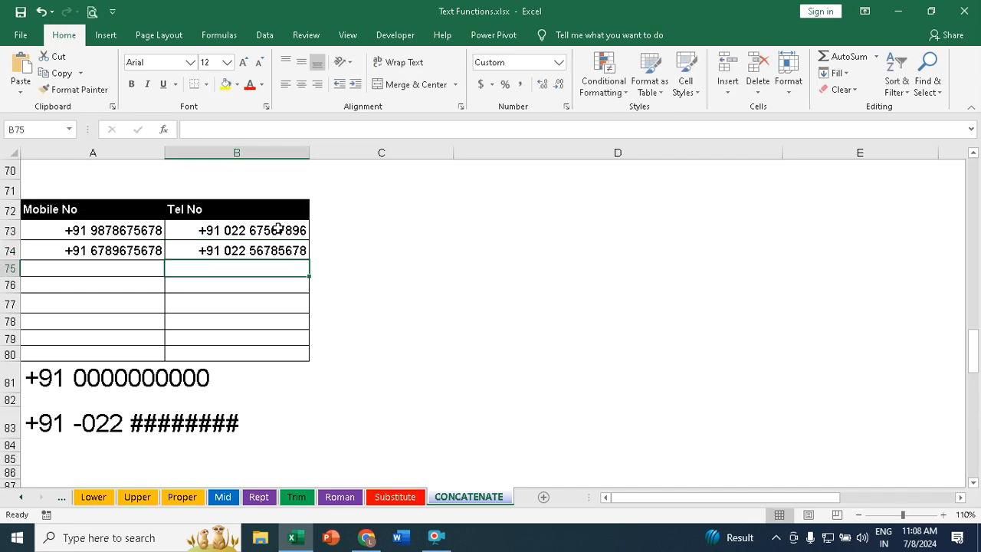
Step: Reset the number format of A73:B80 to General
left_click_drag(85, 239, 239, 352)
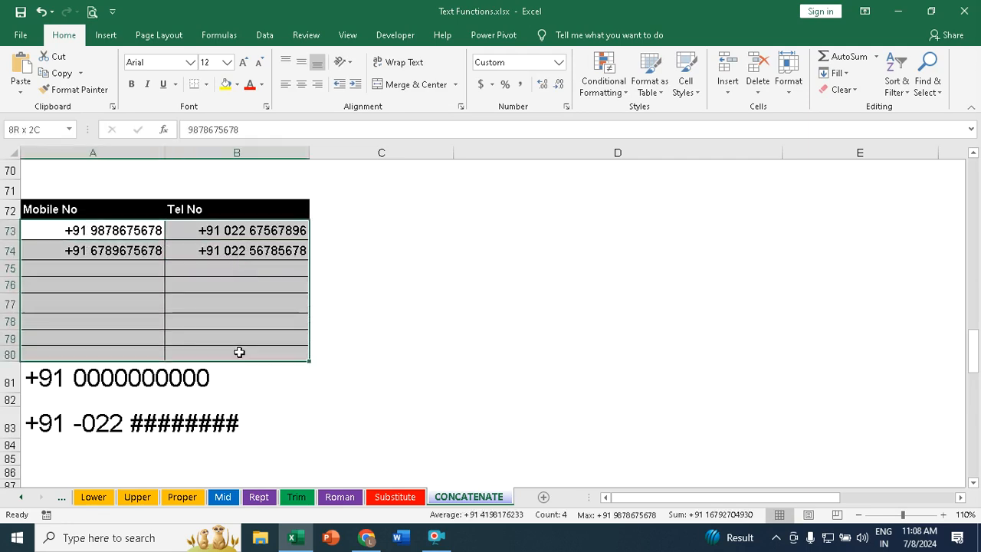
right_click(148, 291)
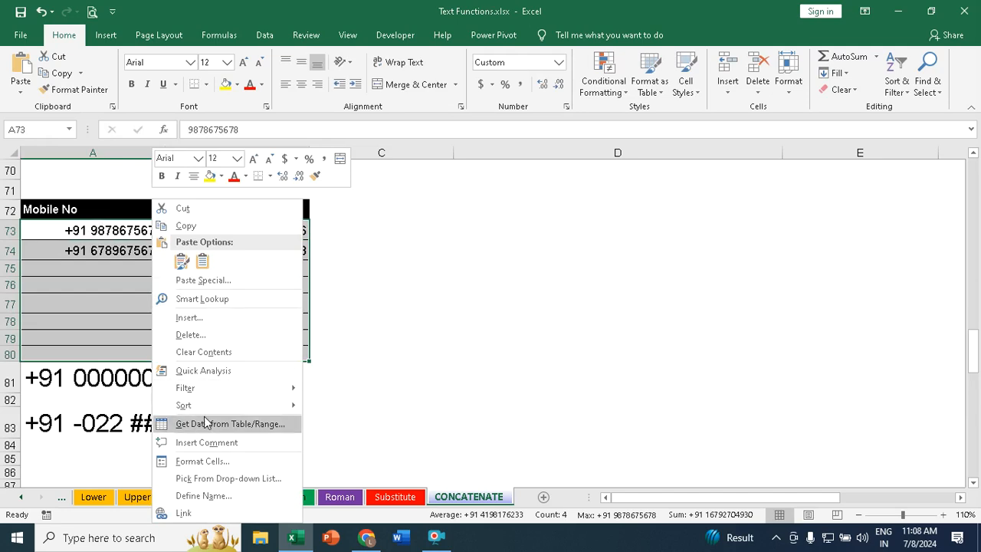
left_click(224, 463)
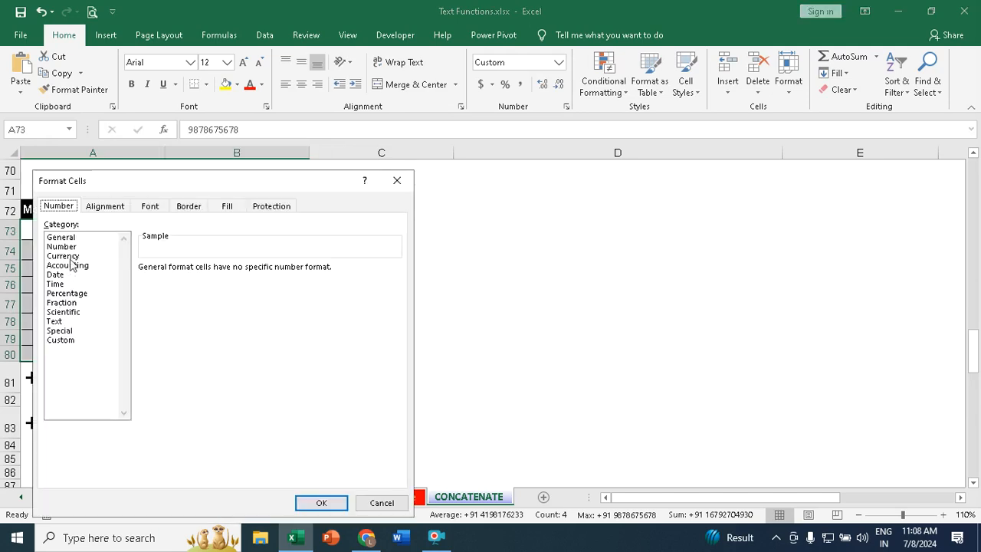
left_click(70, 237)
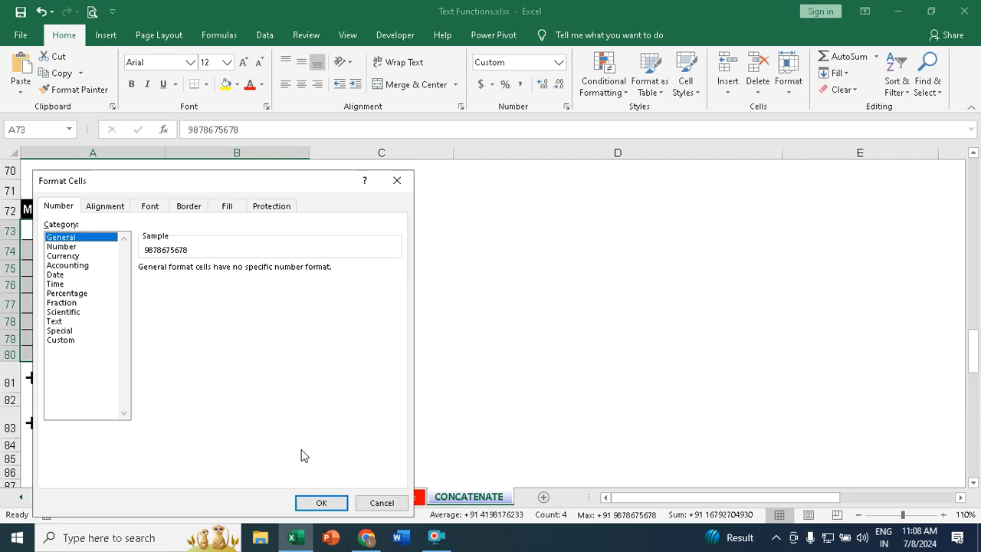
left_click(328, 503)
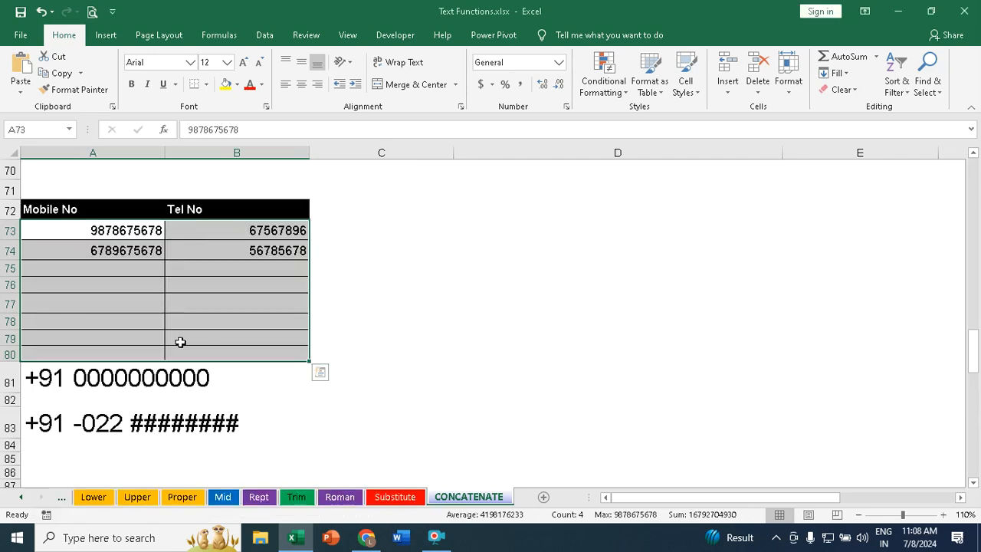
left_click(467, 290)
scroll(451, 314, "up", 2)
scroll(451, 314, "up", 20)
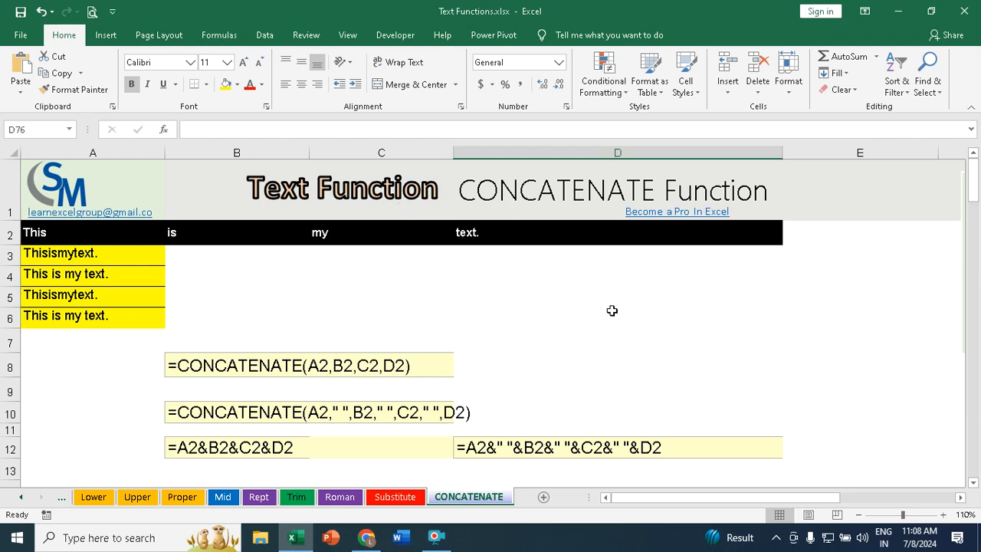
left_click(440, 532)
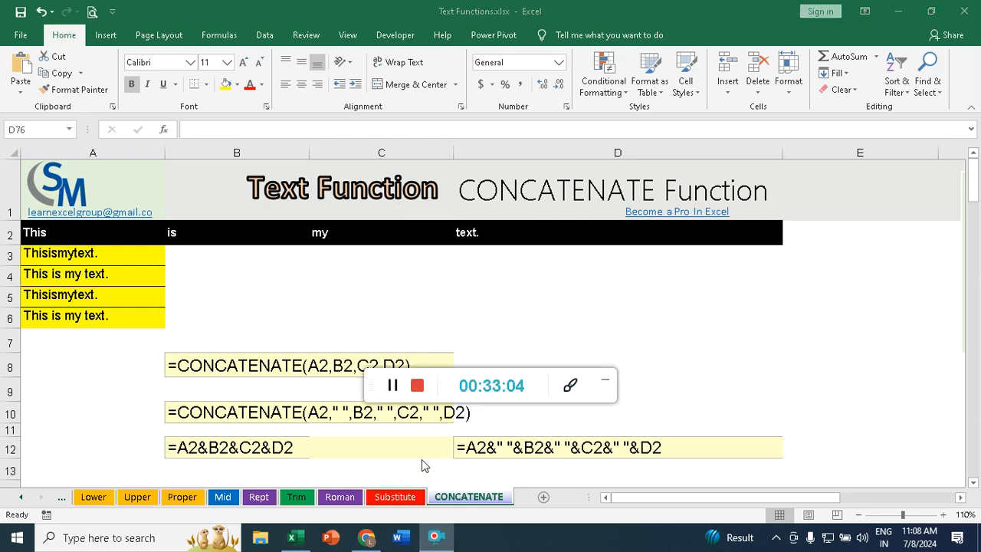